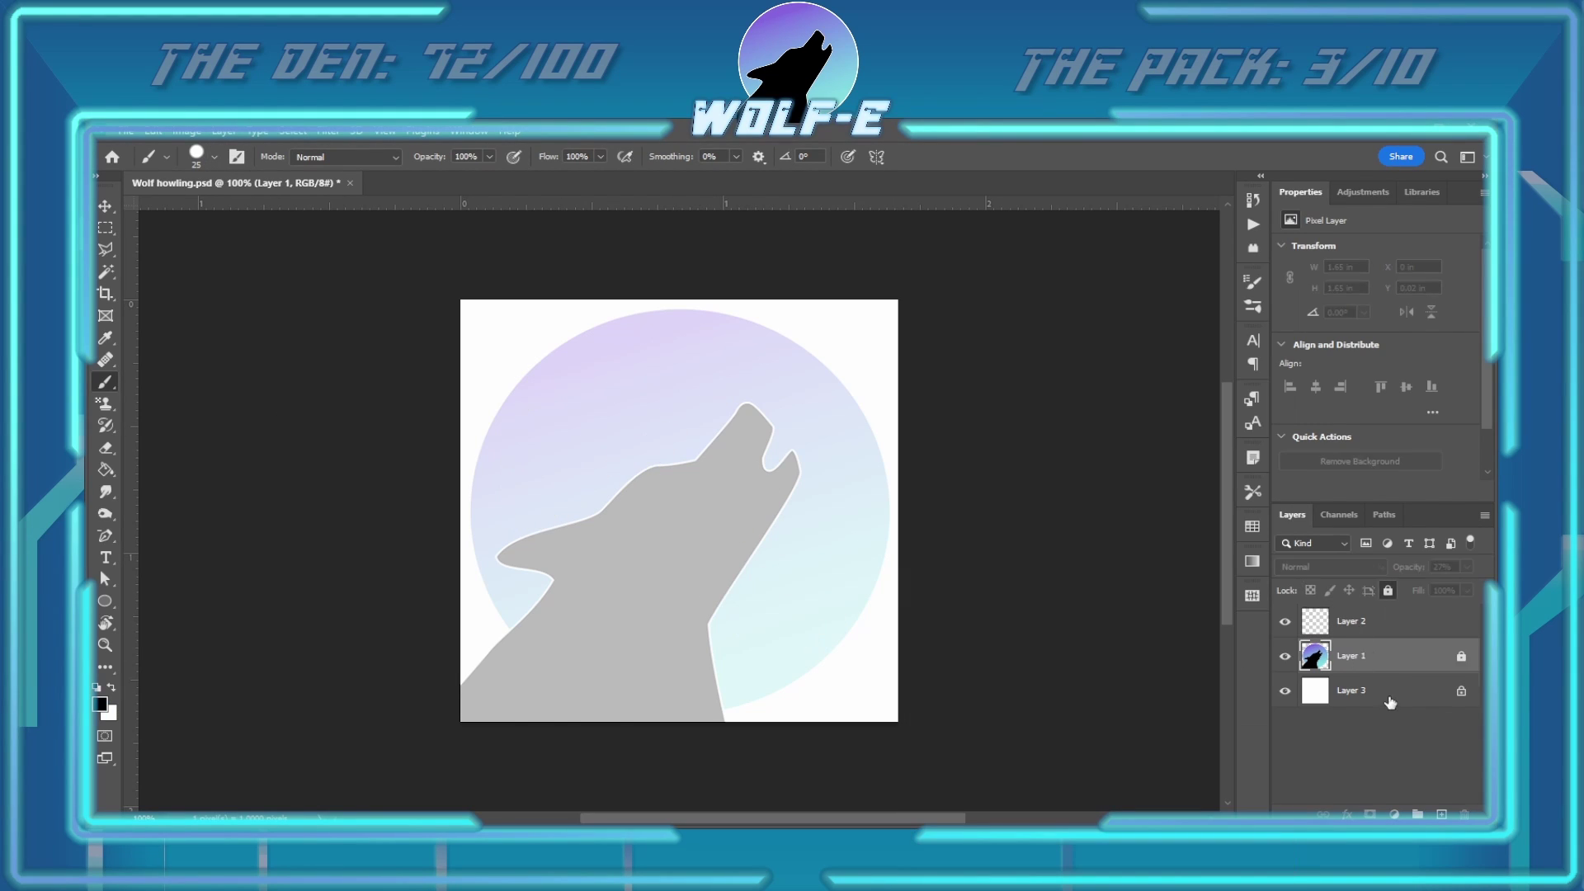
# Sketch the wolf's body, head, snout, jaw and cheek in black on Layer 2, and set that layer's opacity to 35%
pyautogui.click(1361, 620)
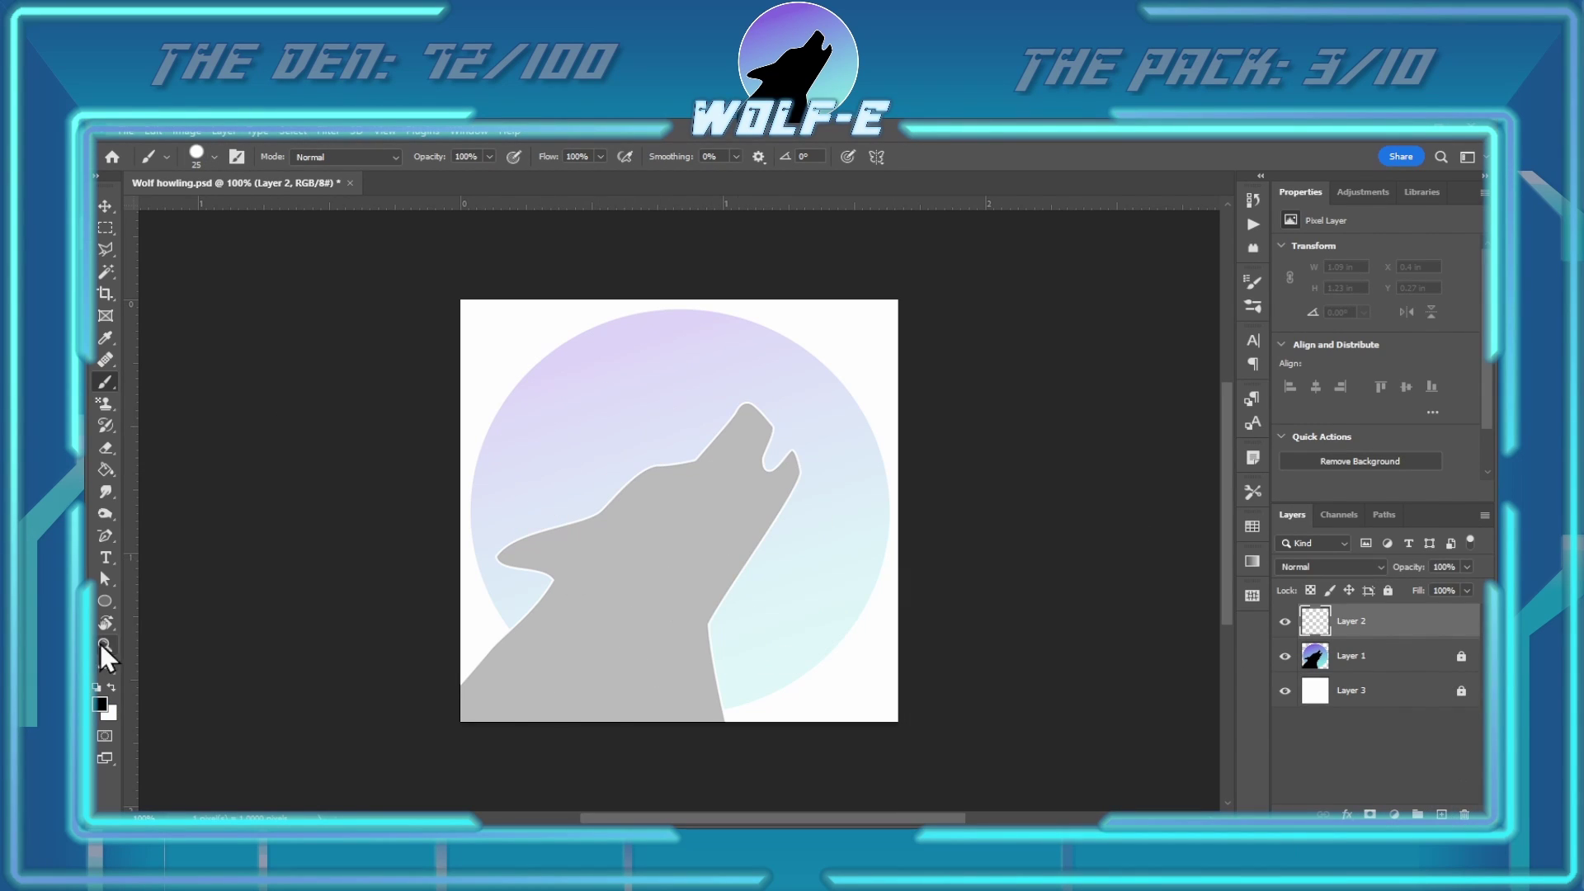
pyautogui.scroll(3, 658, 596)
pyautogui.moveTo(640, 418)
pyautogui.mouseDown()
pyautogui.moveTo(785, 559)
pyautogui.moveTo(711, 410)
pyautogui.mouseUp()
pyautogui.moveTo(511, 592); pyautogui.dragTo(363, 749)
pyautogui.moveTo(726, 633); pyautogui.dragTo(755, 796)
pyautogui.moveTo(707, 410)
pyautogui.mouseDown()
pyautogui.moveTo(775, 452)
pyautogui.moveTo(858, 396)
pyautogui.moveTo(730, 577)
pyautogui.mouseUp()
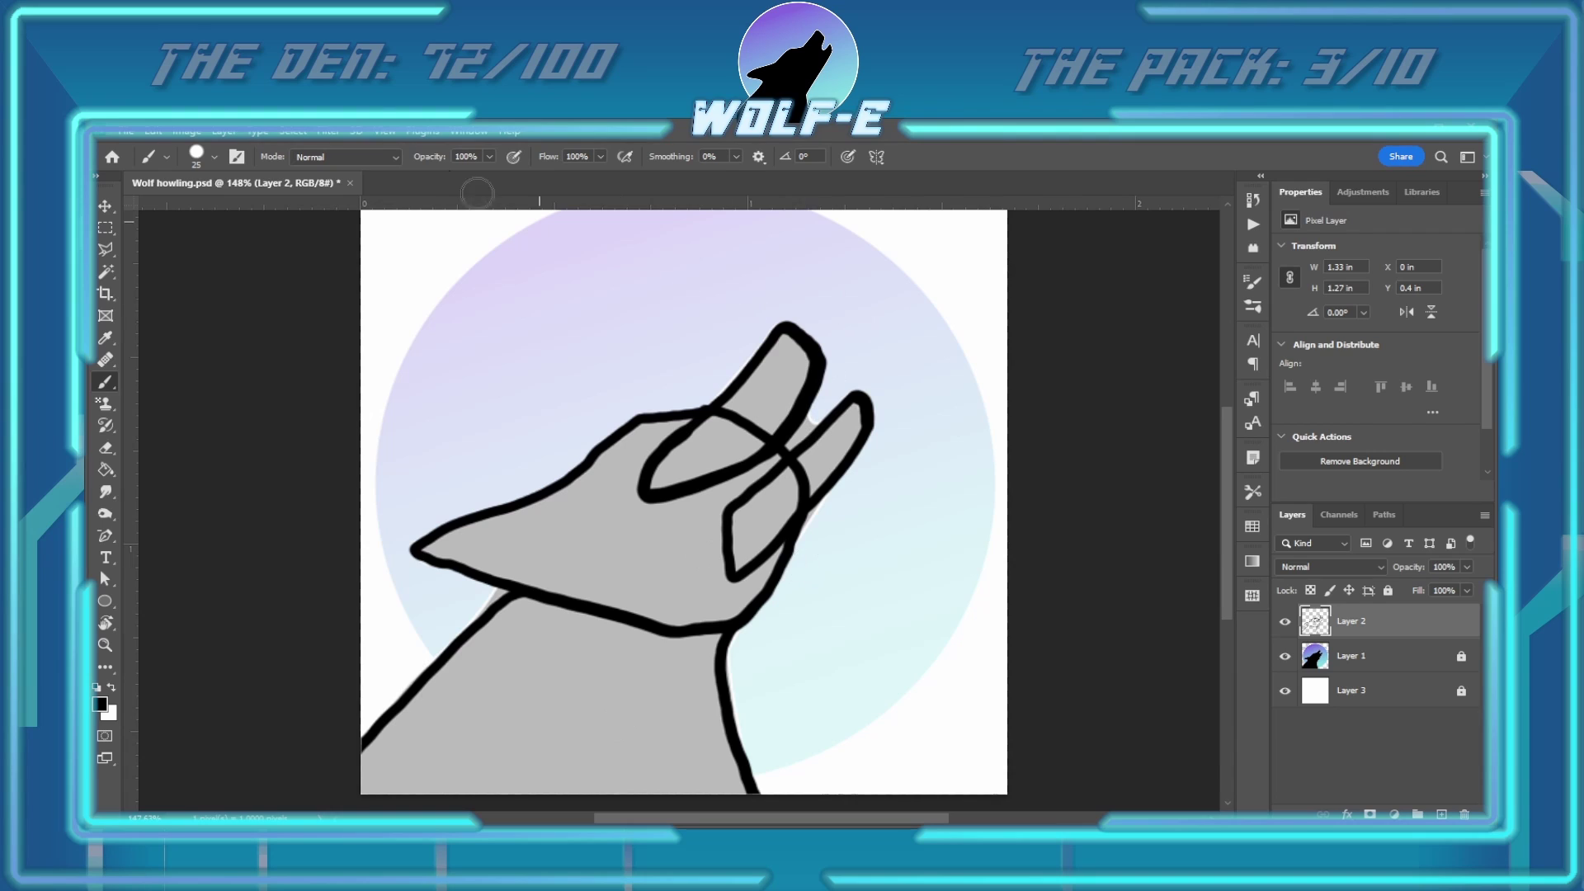
pyautogui.scroll(-3, 1225, 478)
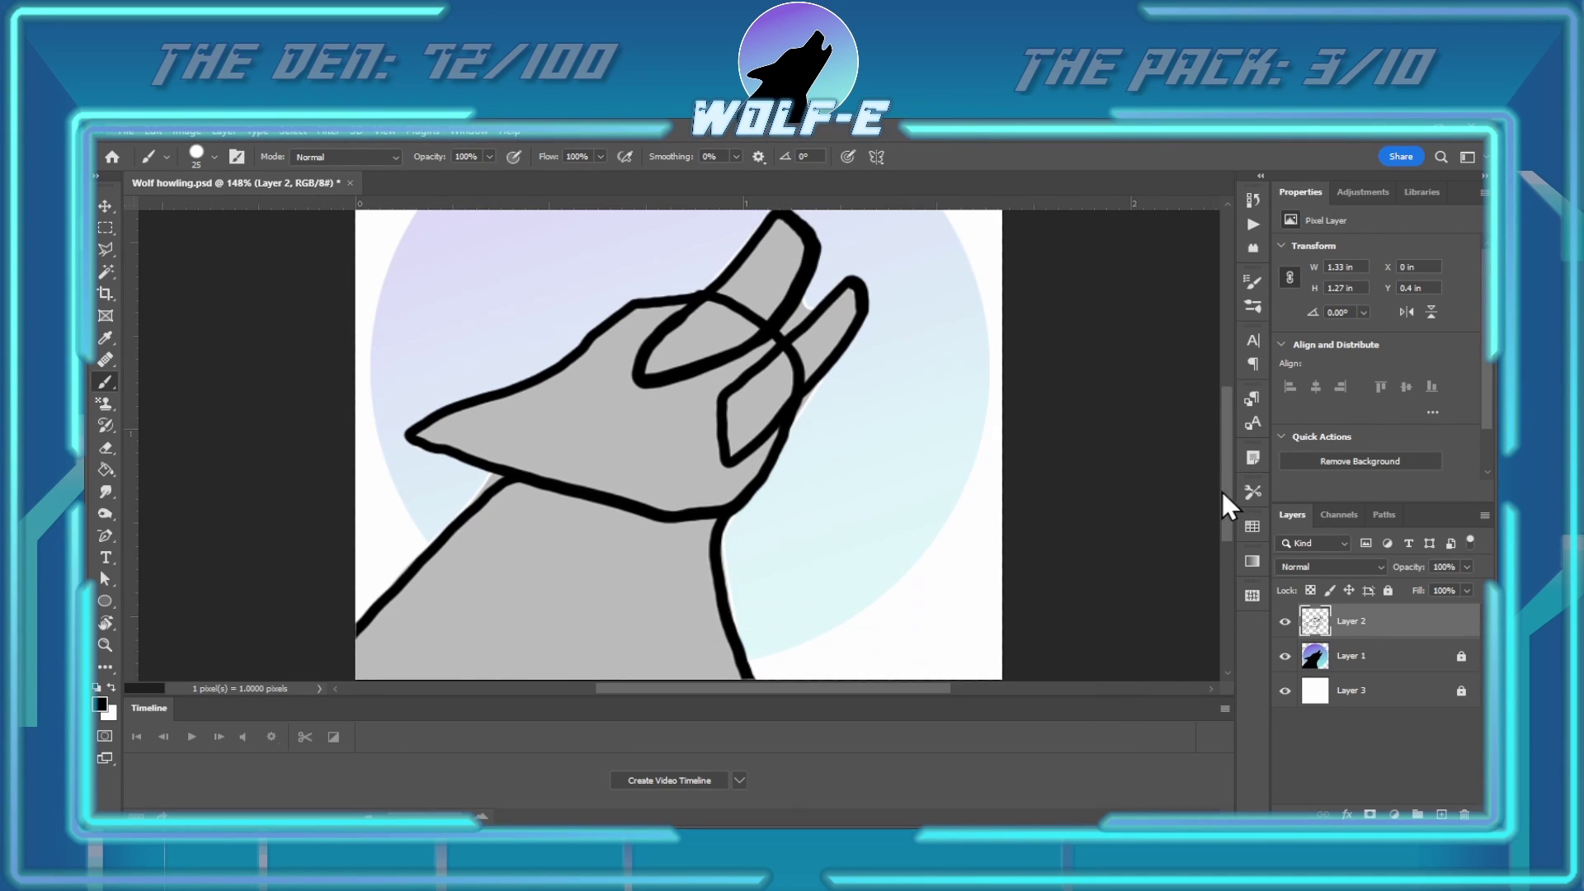
pyautogui.moveTo(843, 316); pyautogui.dragTo(790, 272)
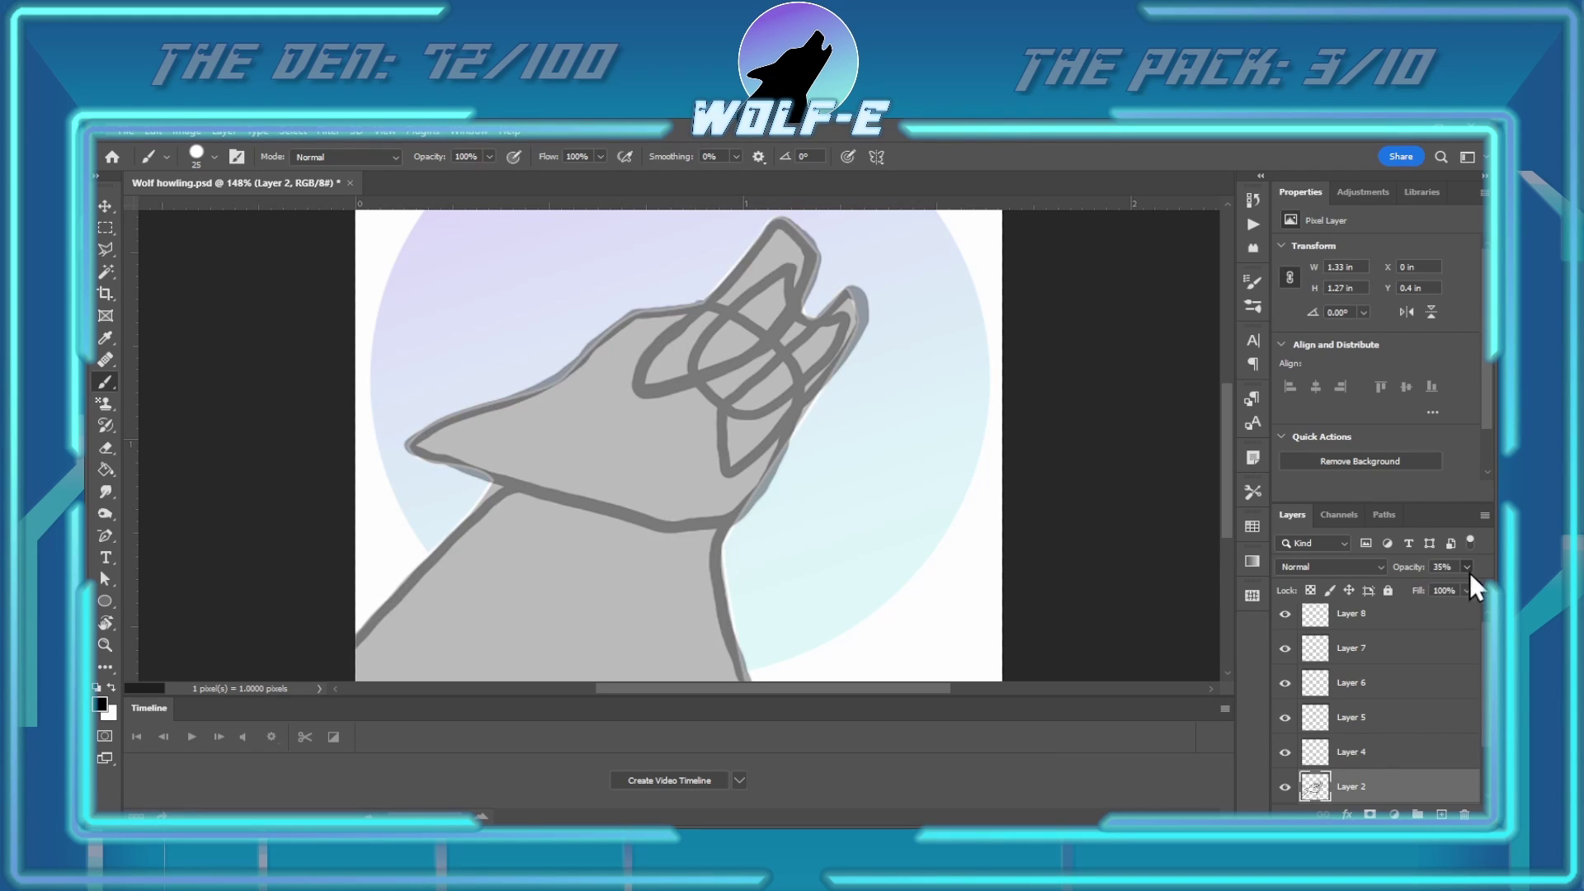
# Paint the wolf's body solid black on Layer 4 and rename the layer body
pyautogui.moveTo(406, 584)
pyautogui.mouseDown()
pyautogui.moveTo(510, 475)
pyautogui.moveTo(382, 622)
pyautogui.moveTo(481, 572)
pyautogui.moveTo(704, 548)
pyautogui.moveTo(627, 536)
pyautogui.mouseUp()
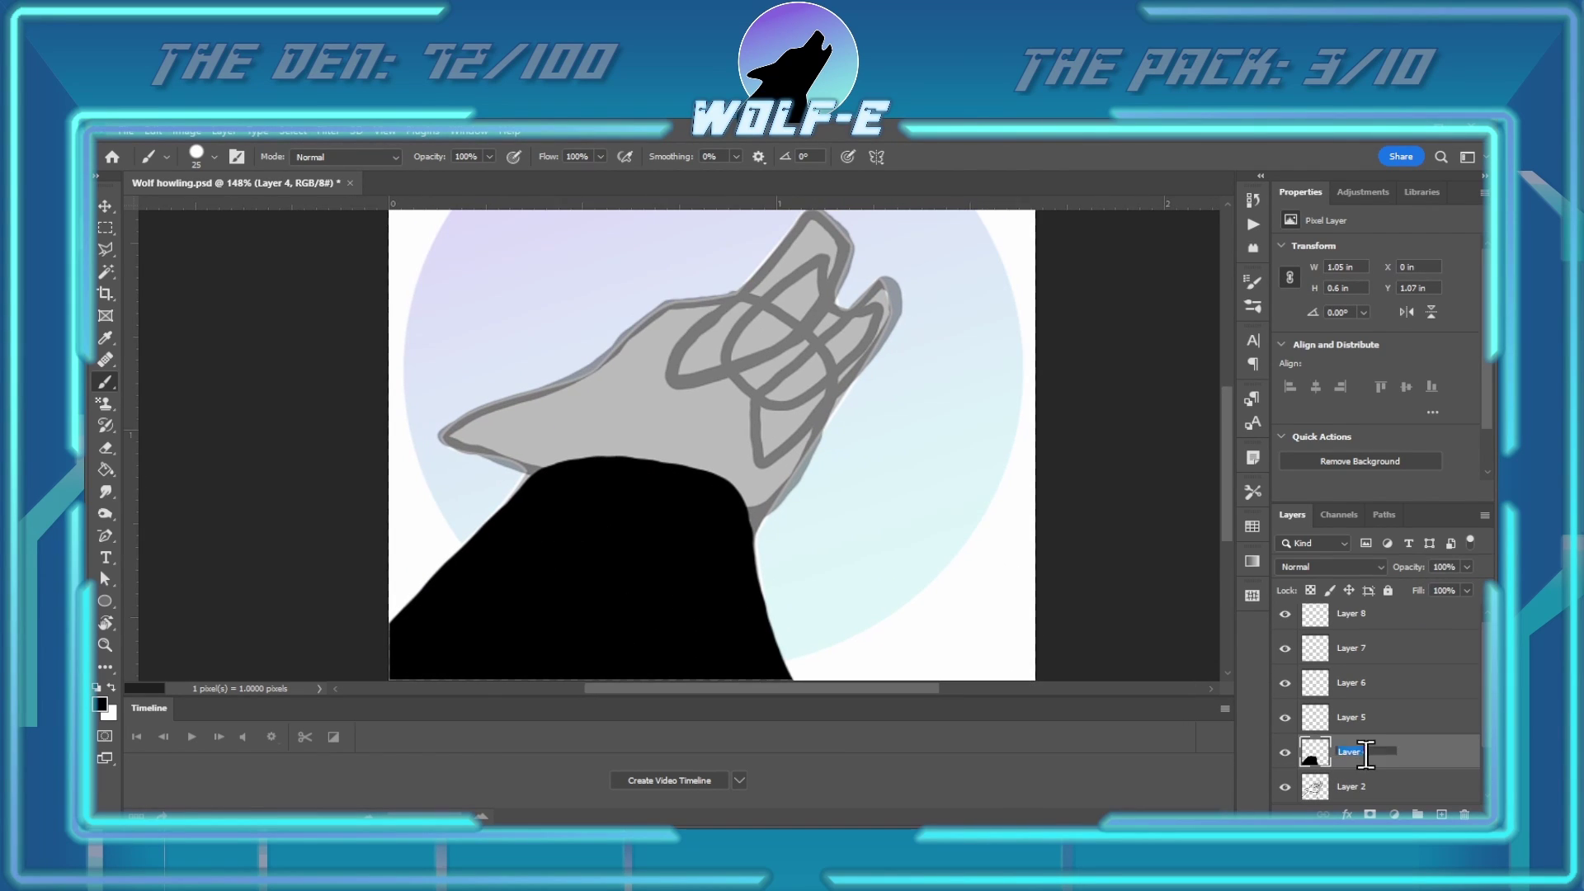
pyautogui.click(1365, 719)
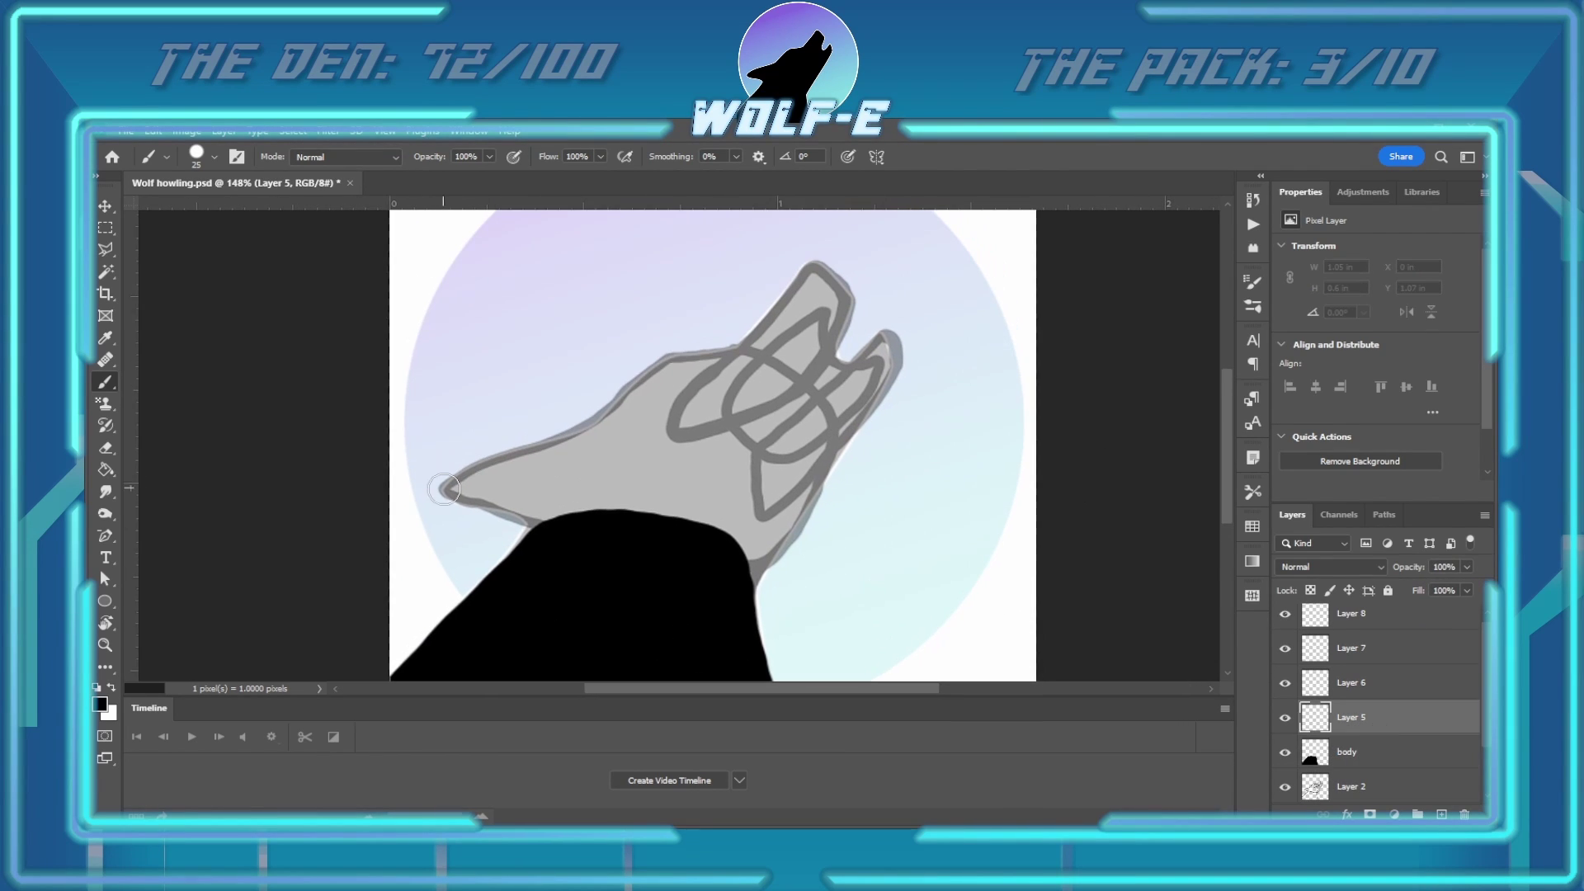
# Hide the body layer and paint the wolf's rounded head and ear solid black on Layer 5
pyautogui.moveTo(750, 545)
pyautogui.mouseDown()
pyautogui.moveTo(627, 363)
pyautogui.moveTo(593, 498)
pyautogui.moveTo(726, 428)
pyautogui.moveTo(767, 433)
pyautogui.mouseUp()
pyautogui.click(1284, 751)
pyautogui.moveTo(757, 566); pyautogui.dragTo(644, 603)
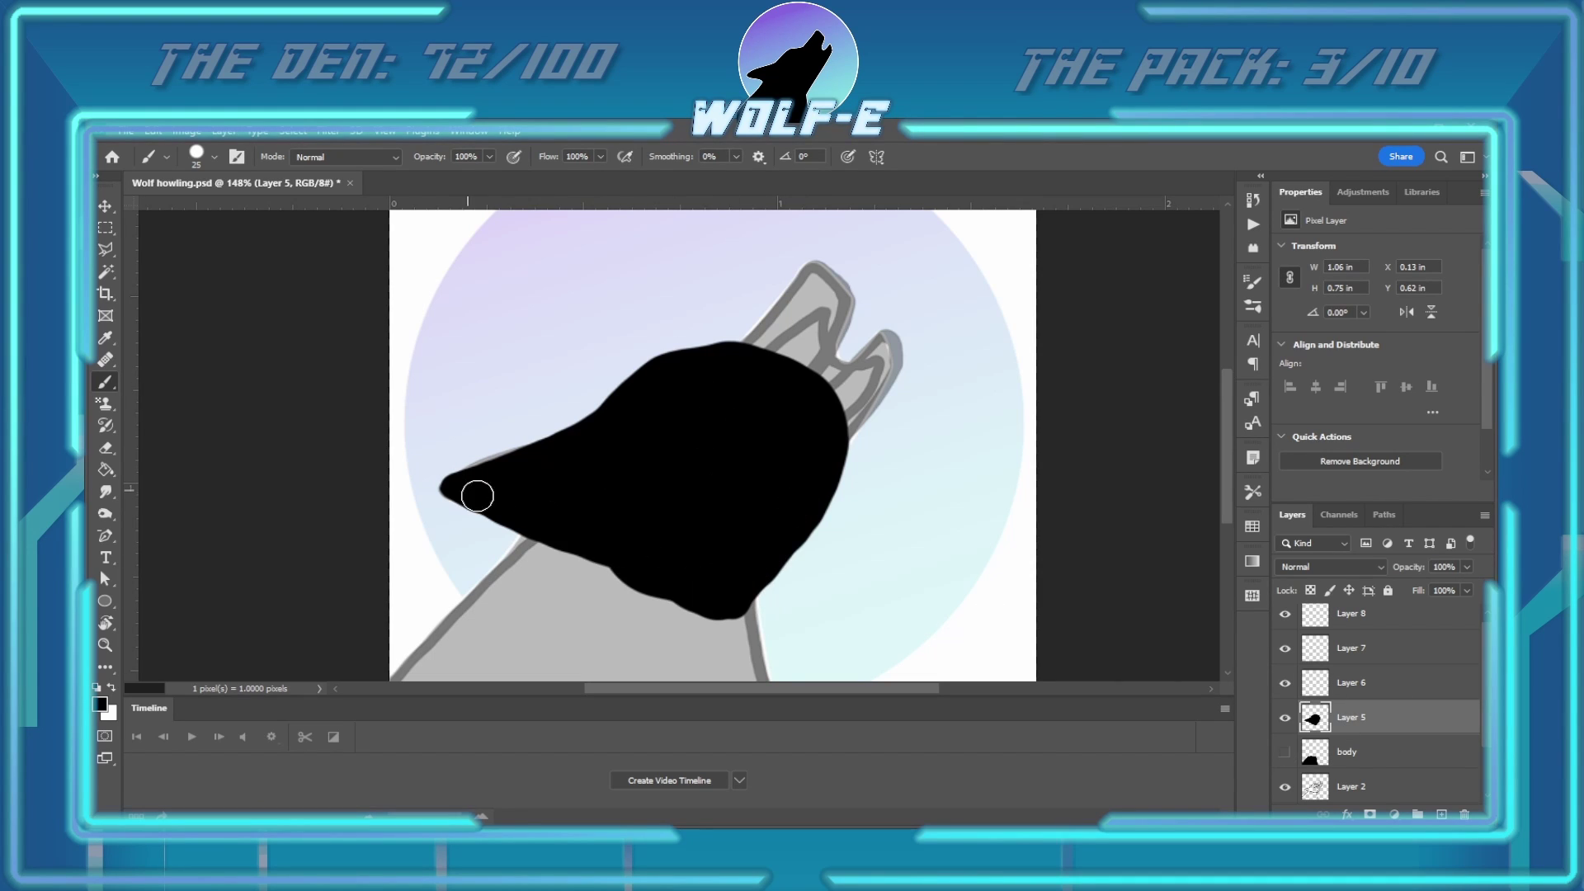
pyautogui.press('e')
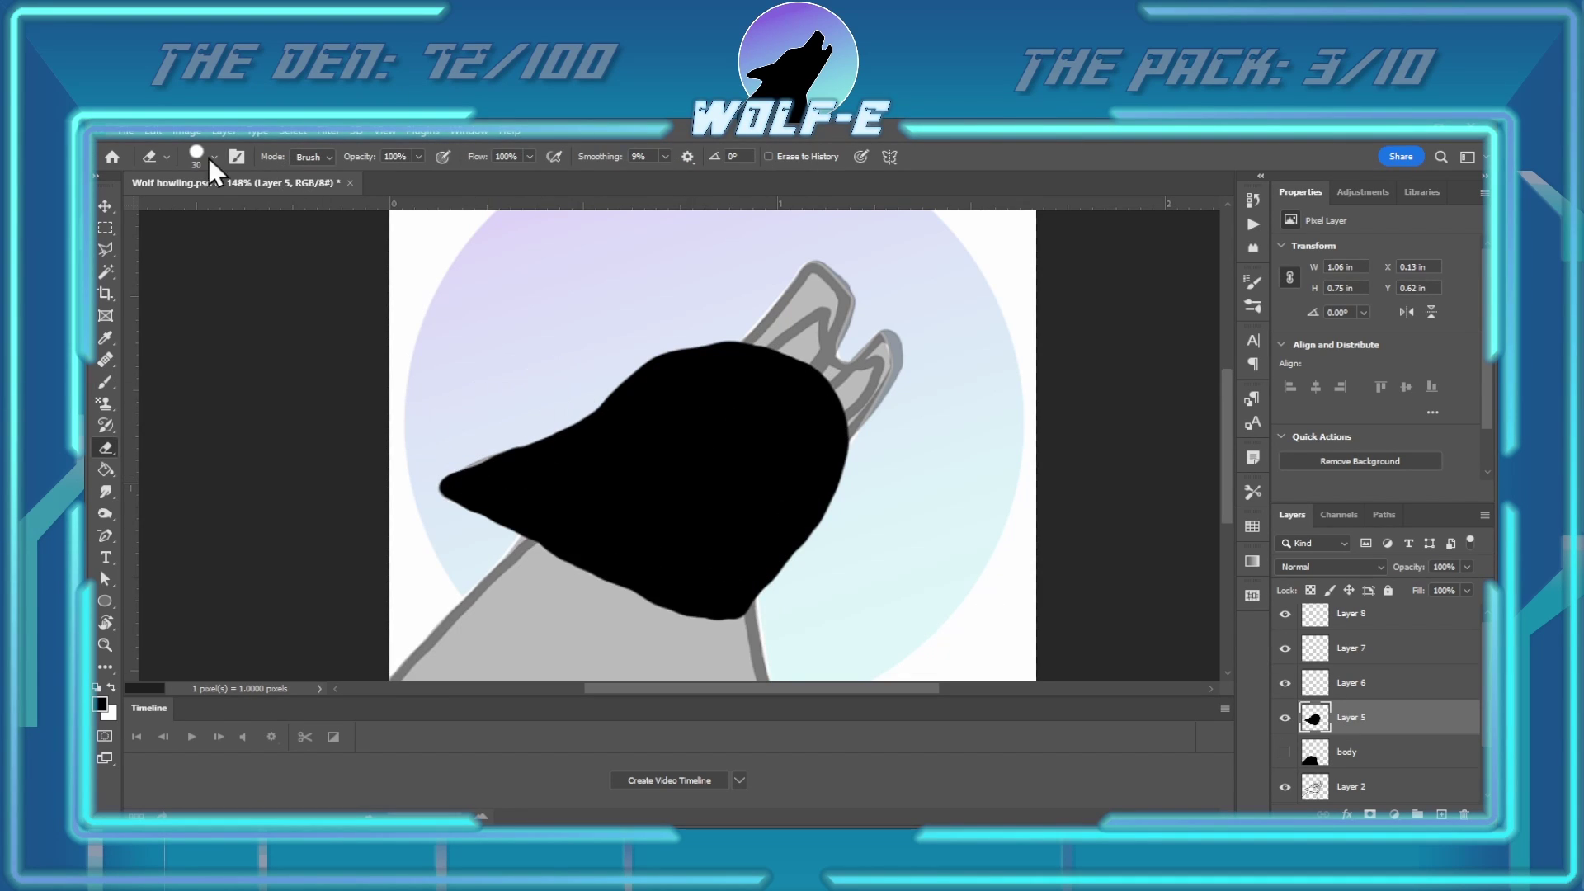
# Reduce the head layer's opacity to 55% and rename it round head
pyautogui.click(1286, 686)
pyautogui.moveTo(1467, 567); pyautogui.dragTo(1425, 615)
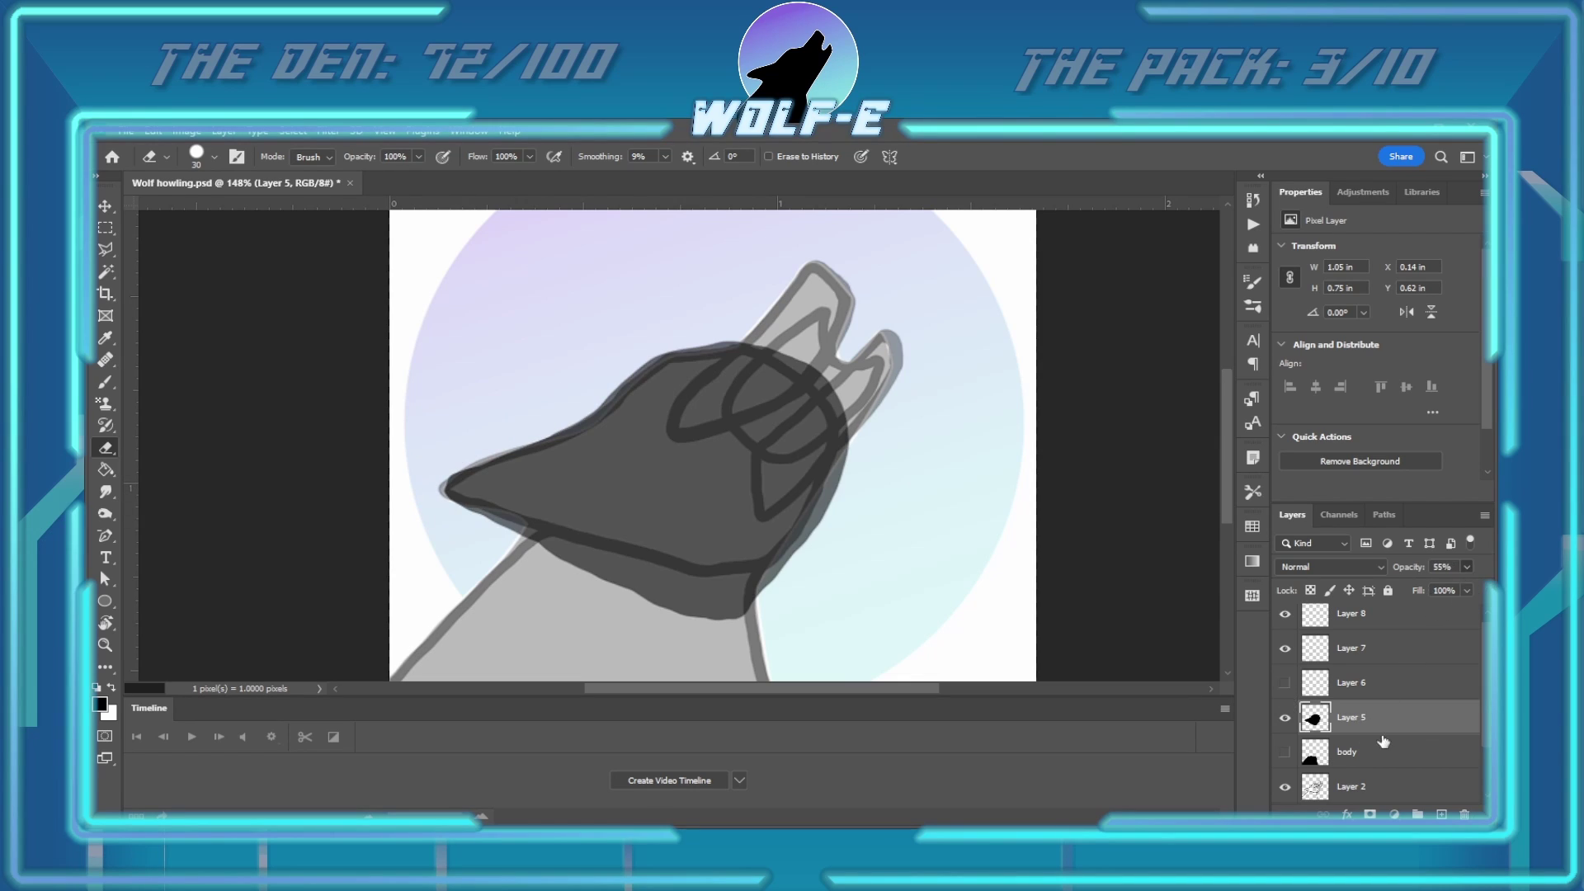
pyautogui.write('head')
# Paint the upper snout solid black on Layer 6, rename the layer nose and lower its opacity
pyautogui.click(1285, 683)
pyautogui.click(1357, 683)
pyautogui.press('b')
pyautogui.moveTo(788, 301)
pyautogui.mouseDown()
pyautogui.moveTo(762, 410)
pyautogui.moveTo(834, 277)
pyautogui.moveTo(716, 393)
pyautogui.moveTo(821, 321)
pyautogui.moveTo(738, 432)
pyautogui.mouseUp()
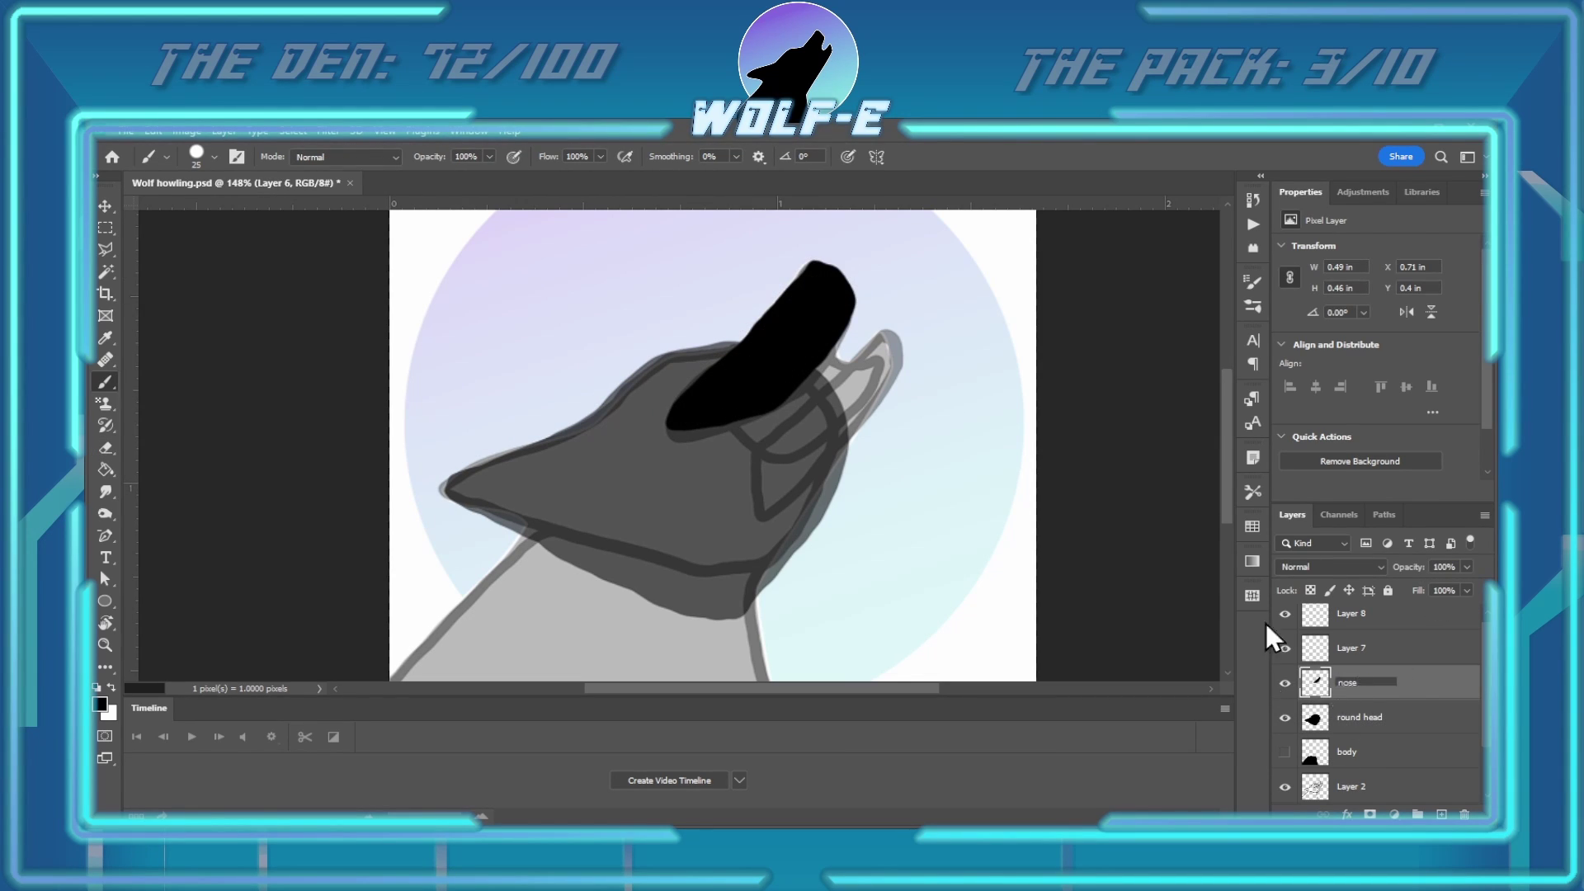
pyautogui.moveTo(1466, 566); pyautogui.dragTo(1435, 581)
# Paint the lower jaw solid black on Layer 7 and lower the layer's opacity
pyautogui.click(1357, 647)
pyautogui.moveTo(886, 340)
pyautogui.mouseDown()
pyautogui.moveTo(781, 435)
pyautogui.moveTo(886, 387)
pyautogui.moveTo(780, 448)
pyautogui.moveTo(882, 364)
pyautogui.mouseUp()
pyautogui.scroll(5, 764, 489)
pyautogui.scroll(-6, 770, 453)
pyautogui.moveTo(1466, 567); pyautogui.dragTo(1418, 615)
# Paint the cheek and inner mouth area solid black on Layer 8
pyautogui.click(1415, 614)
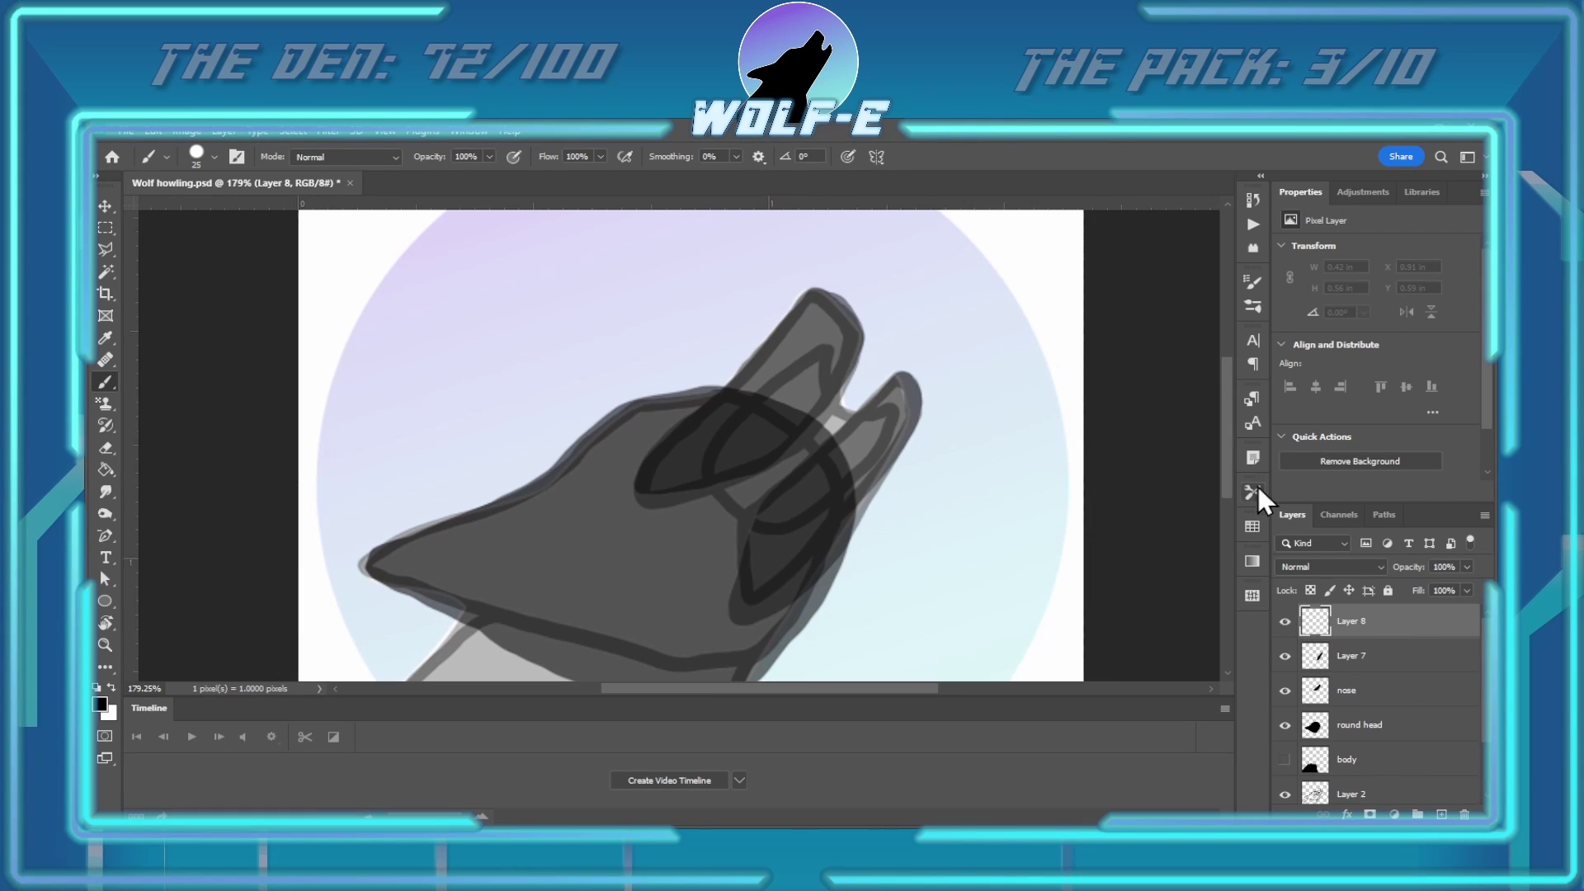
pyautogui.moveTo(845, 480)
pyautogui.mouseDown()
pyautogui.moveTo(761, 474)
pyautogui.moveTo(824, 366)
pyautogui.moveTo(848, 495)
pyautogui.mouseUp()
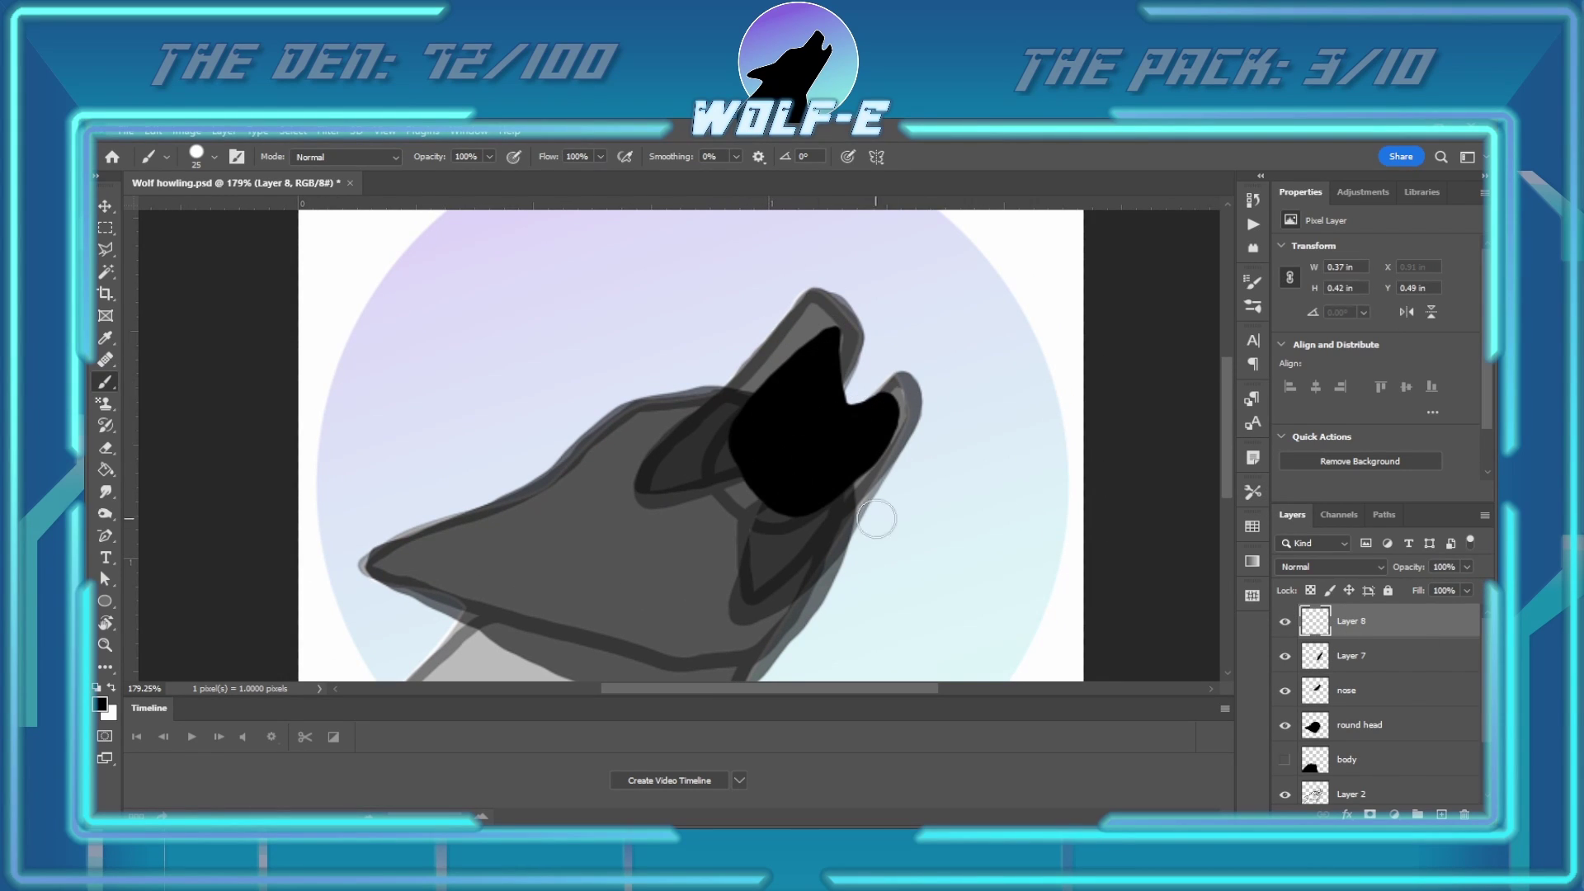
# Rename Layer 7 as chin and Layer 8 as cheek, and show the body layer again
pyautogui.press('z')
pyautogui.click(681, 156)
pyautogui.doubleClick(1351, 655)
pyautogui.write('chin')
pyautogui.press('Return')
pyautogui.doubleClick(1351, 620)
pyautogui.write('cheek')
pyautogui.press('Return')
pyautogui.click(1284, 759)
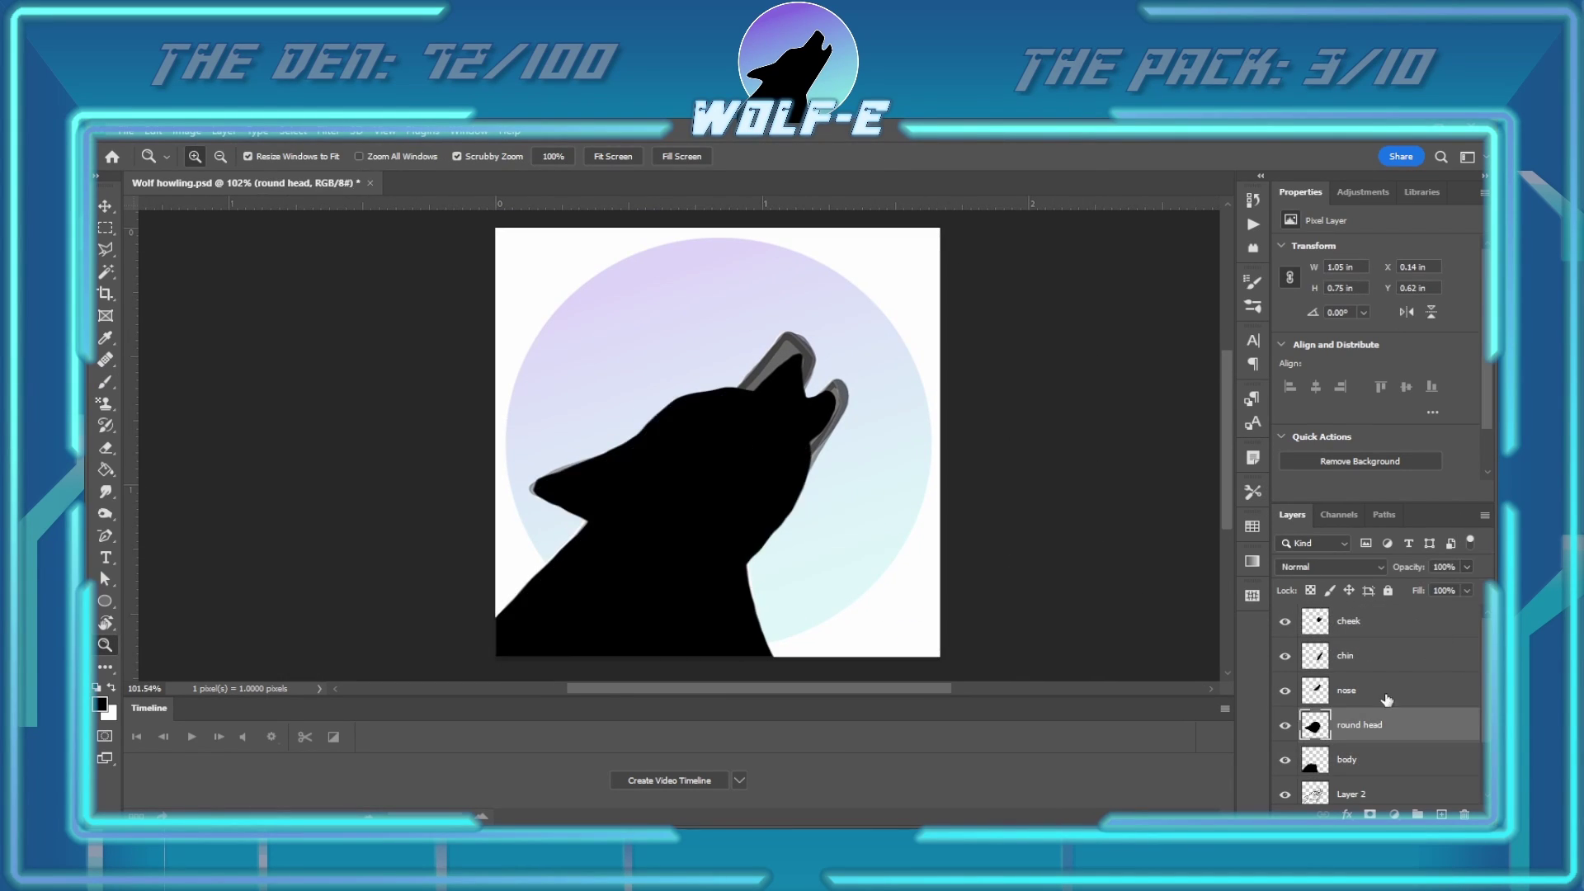
# Hide the Layer 2 sketch and Layer 1 artwork, and group the five wolf part layers
pyautogui.scroll(-2, 1304, 743)
pyautogui.click(1285, 751)
pyautogui.click(1368, 717)
pyautogui.click(1284, 717)
pyautogui.scroll(1, 1368, 701)
pyautogui.click(1361, 737)
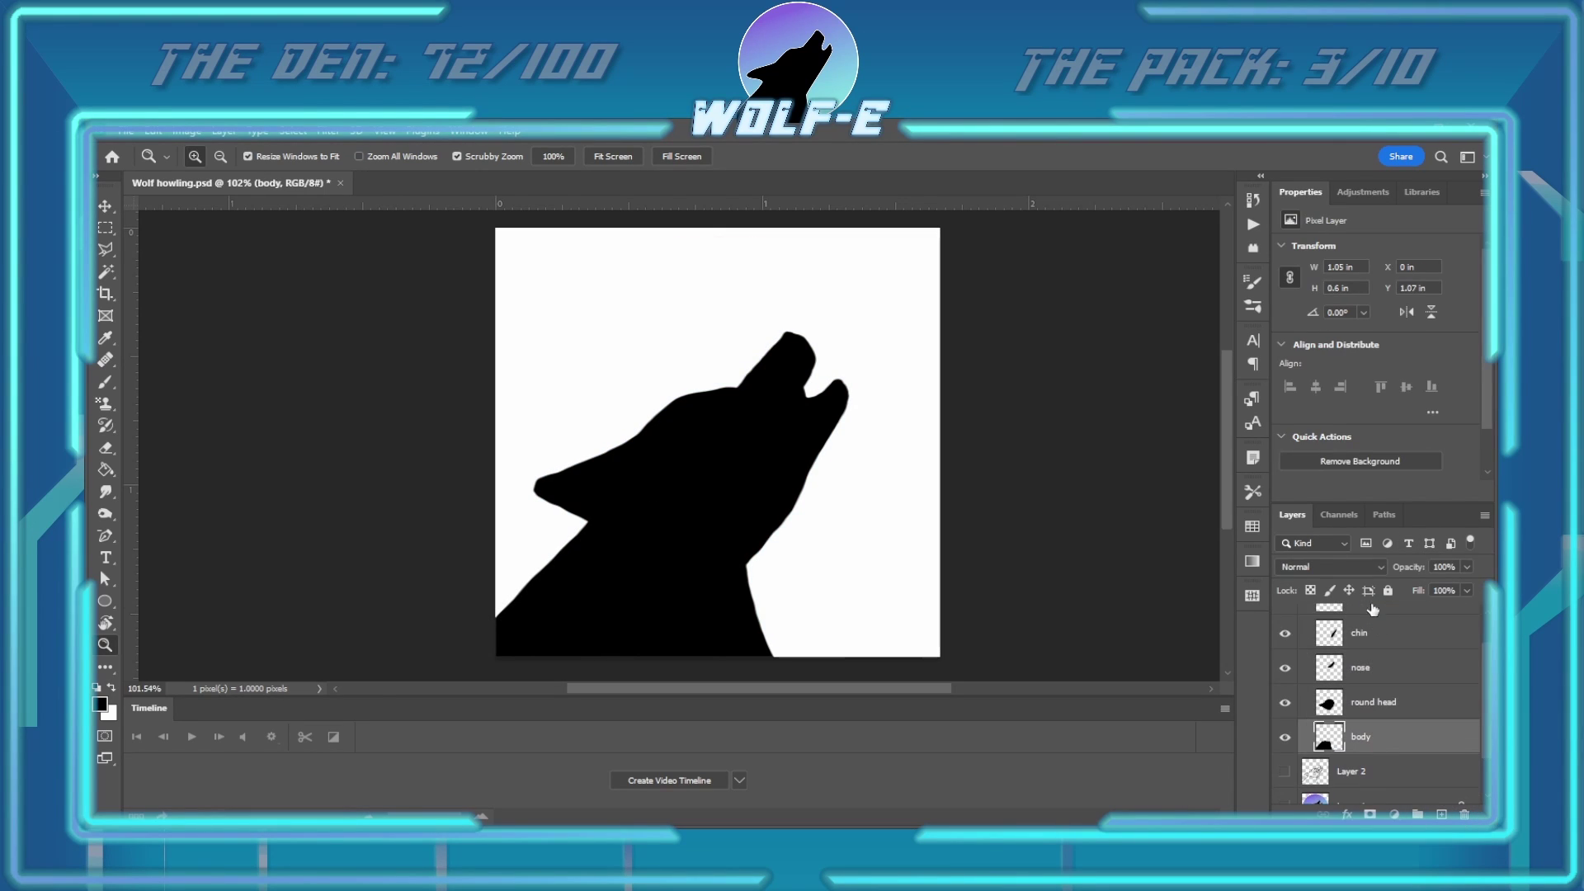
# Create a video timeline for the document
pyautogui.click(672, 749)
pyautogui.scroll(-5, 578, 710)
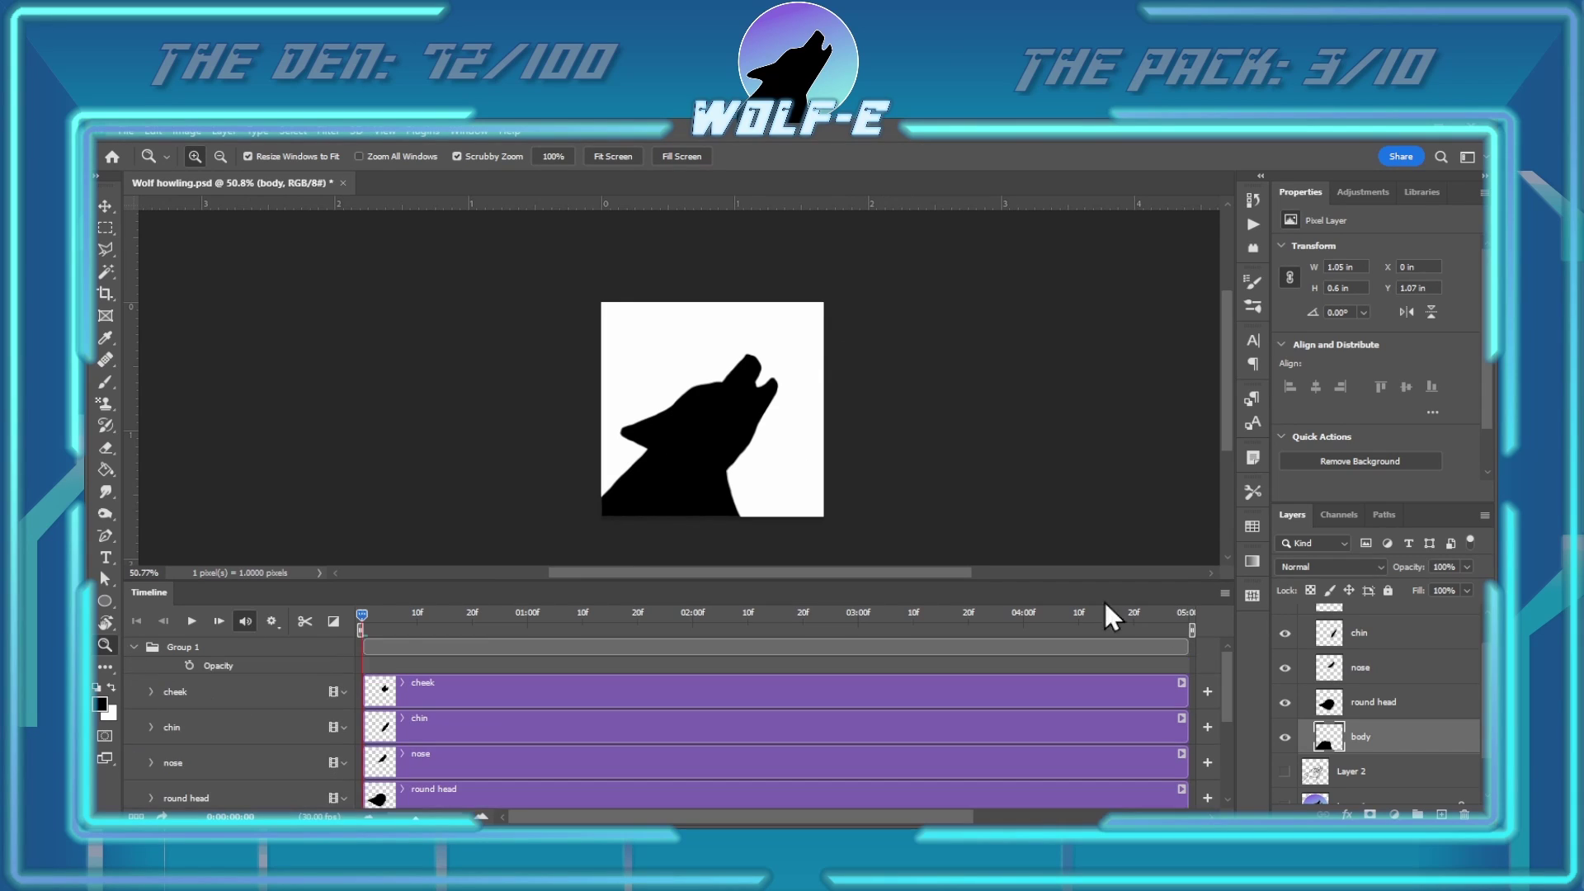
# Convert the cheek, chin, nose, round head and body layers to smart objects
pyautogui.click(151, 734)
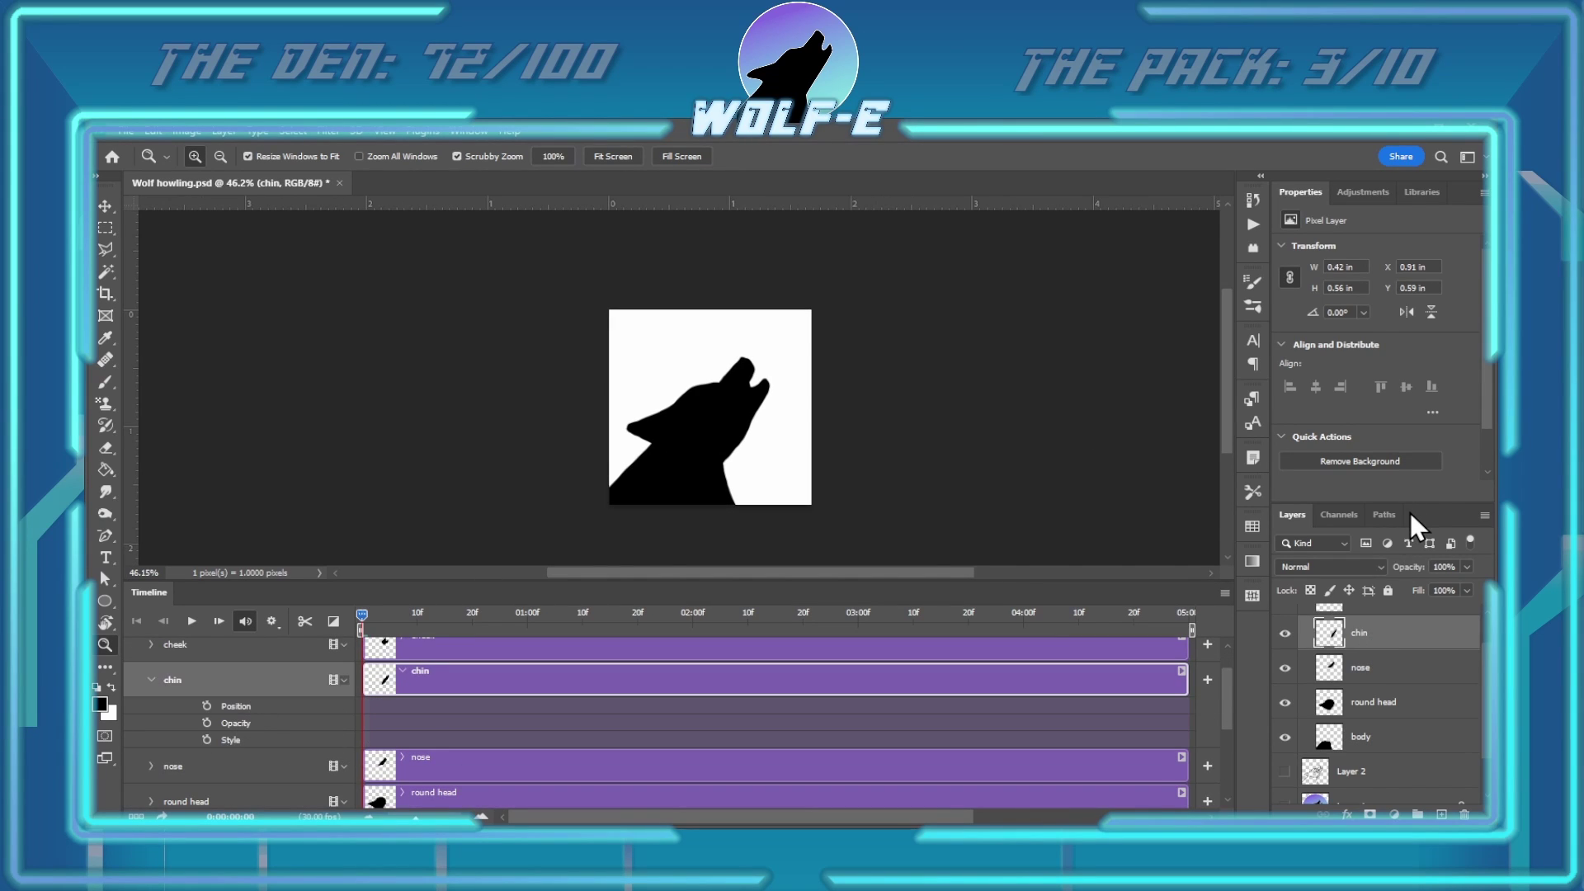
pyautogui.click(233, 723)
pyautogui.click(151, 680)
pyautogui.hotkey('alt', '[')
pyautogui.hotkey('alt', '[')
pyautogui.hotkey('alt', '[')
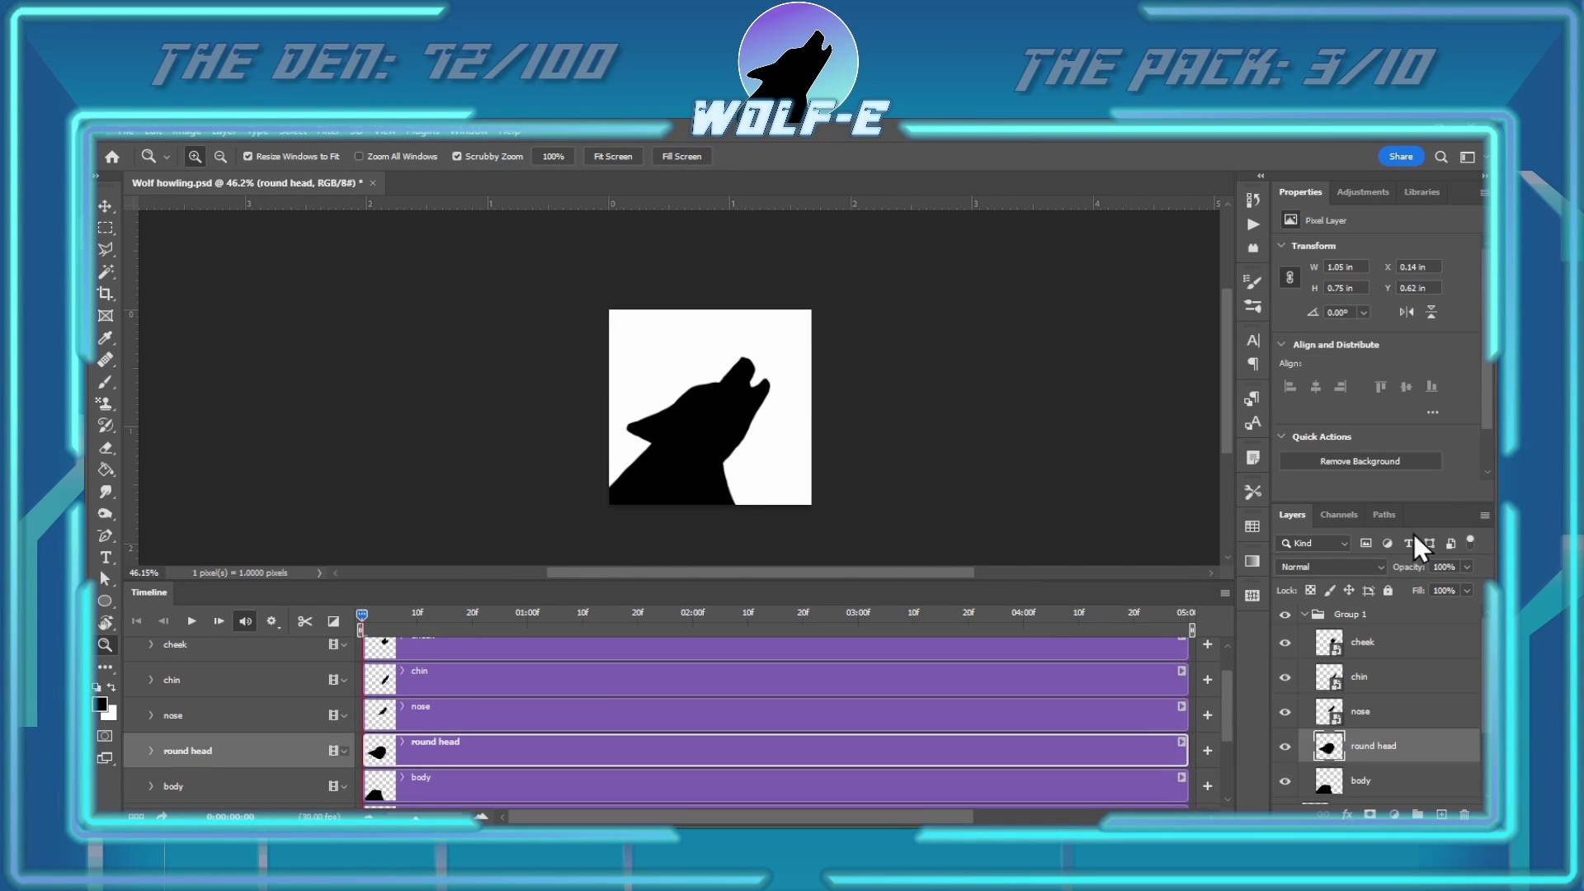
pyautogui.scroll(-2, 884, 778)
# Add Transform keyframes to the nose clip at its start and at 0:00:01:29
pyautogui.moveTo(416, 817); pyautogui.dragTo(460, 822)
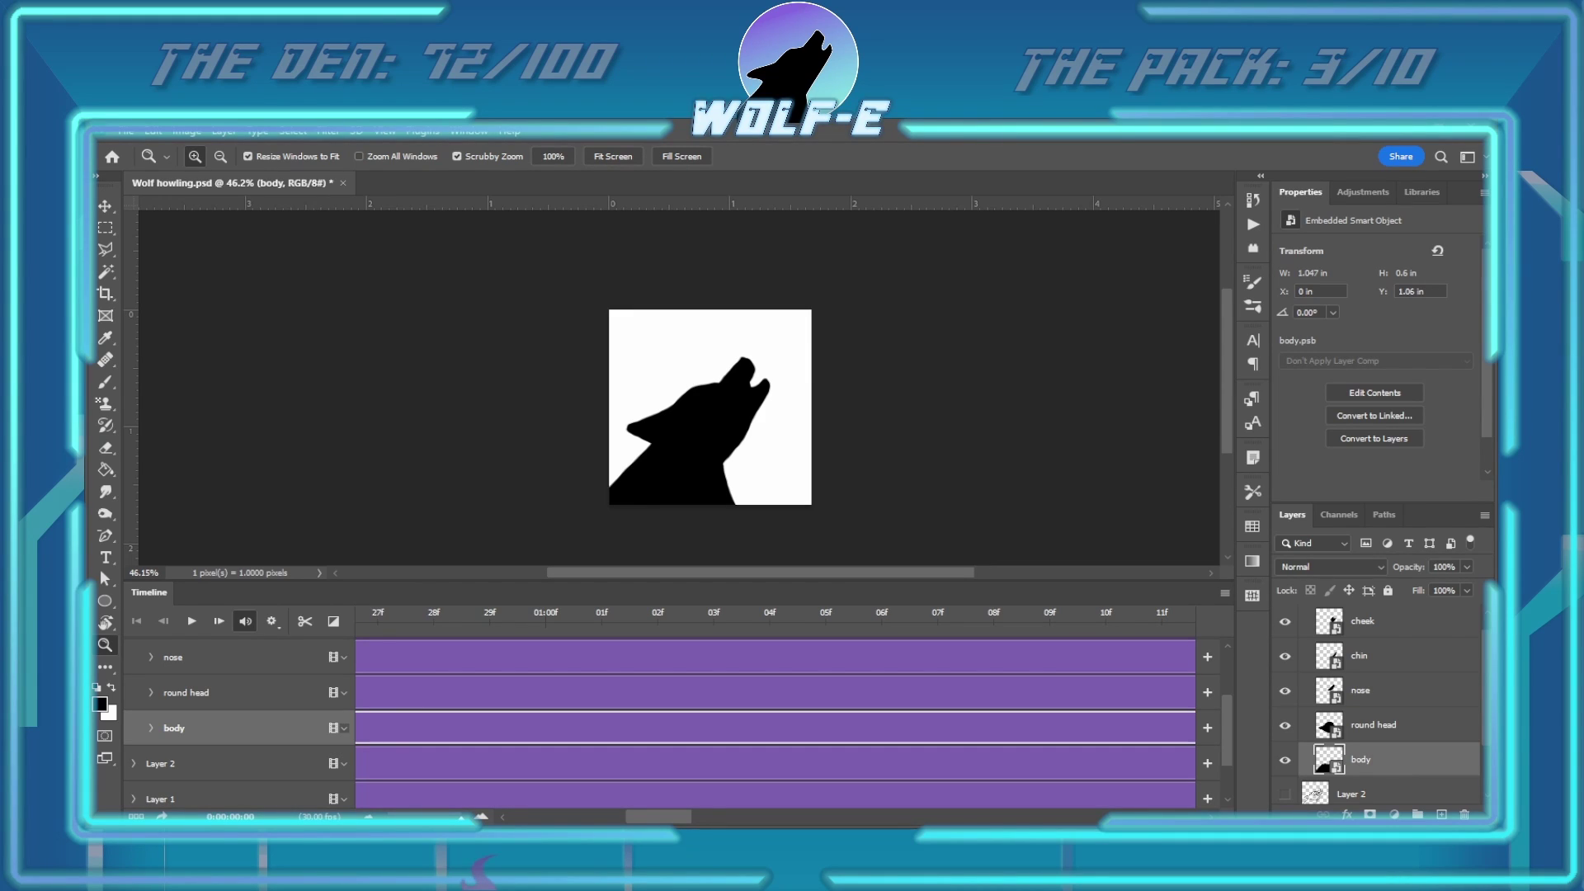
pyautogui.moveTo(658, 816); pyautogui.dragTo(753, 817)
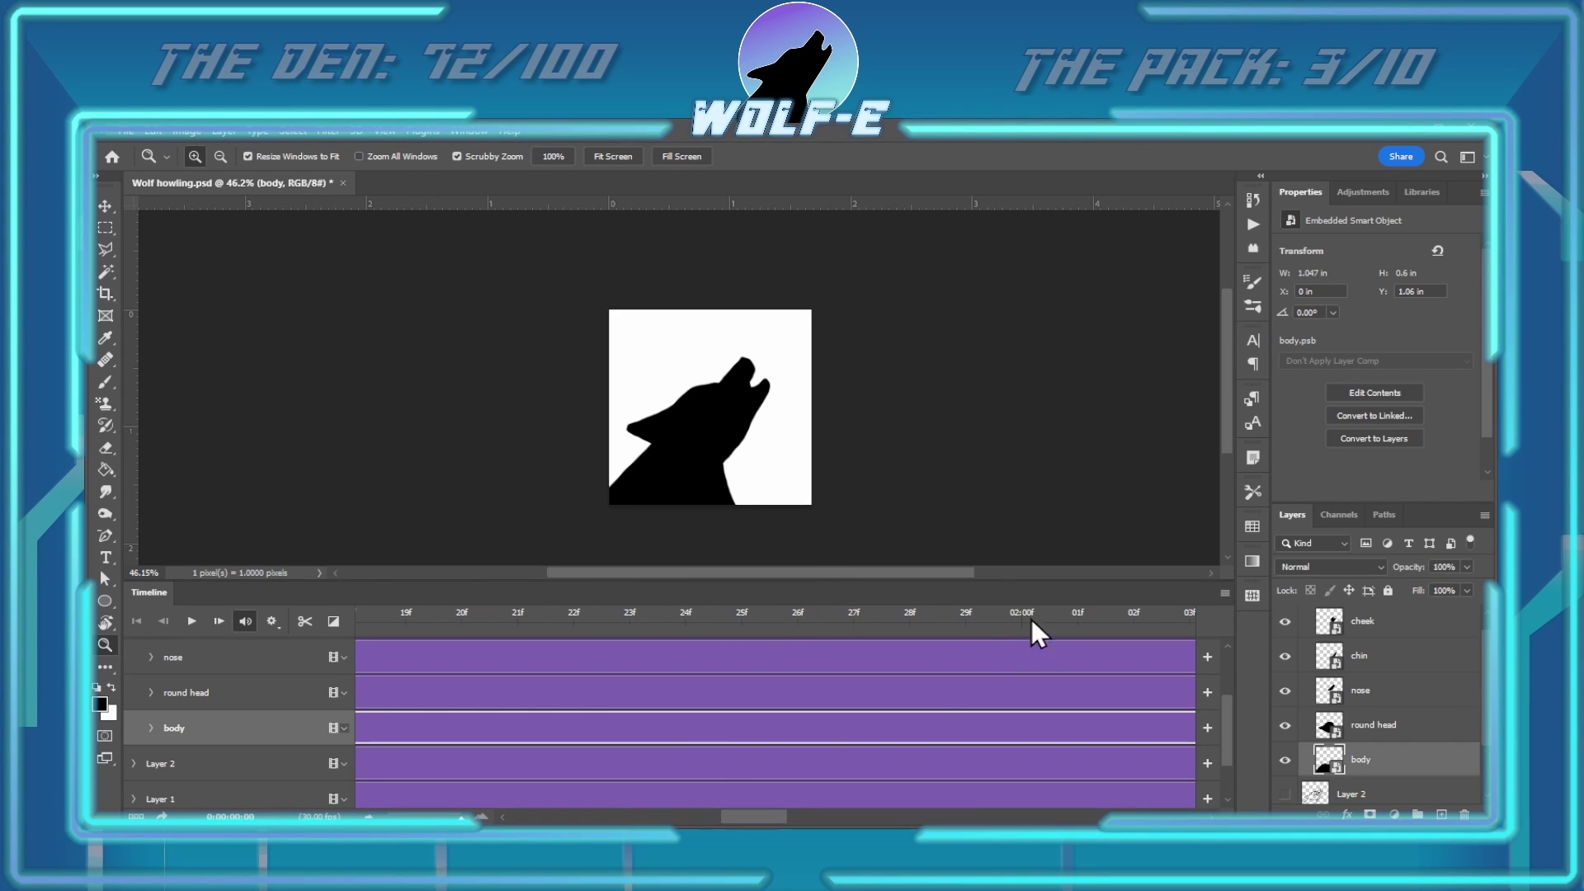
pyautogui.click(346, 660)
pyautogui.click(150, 657)
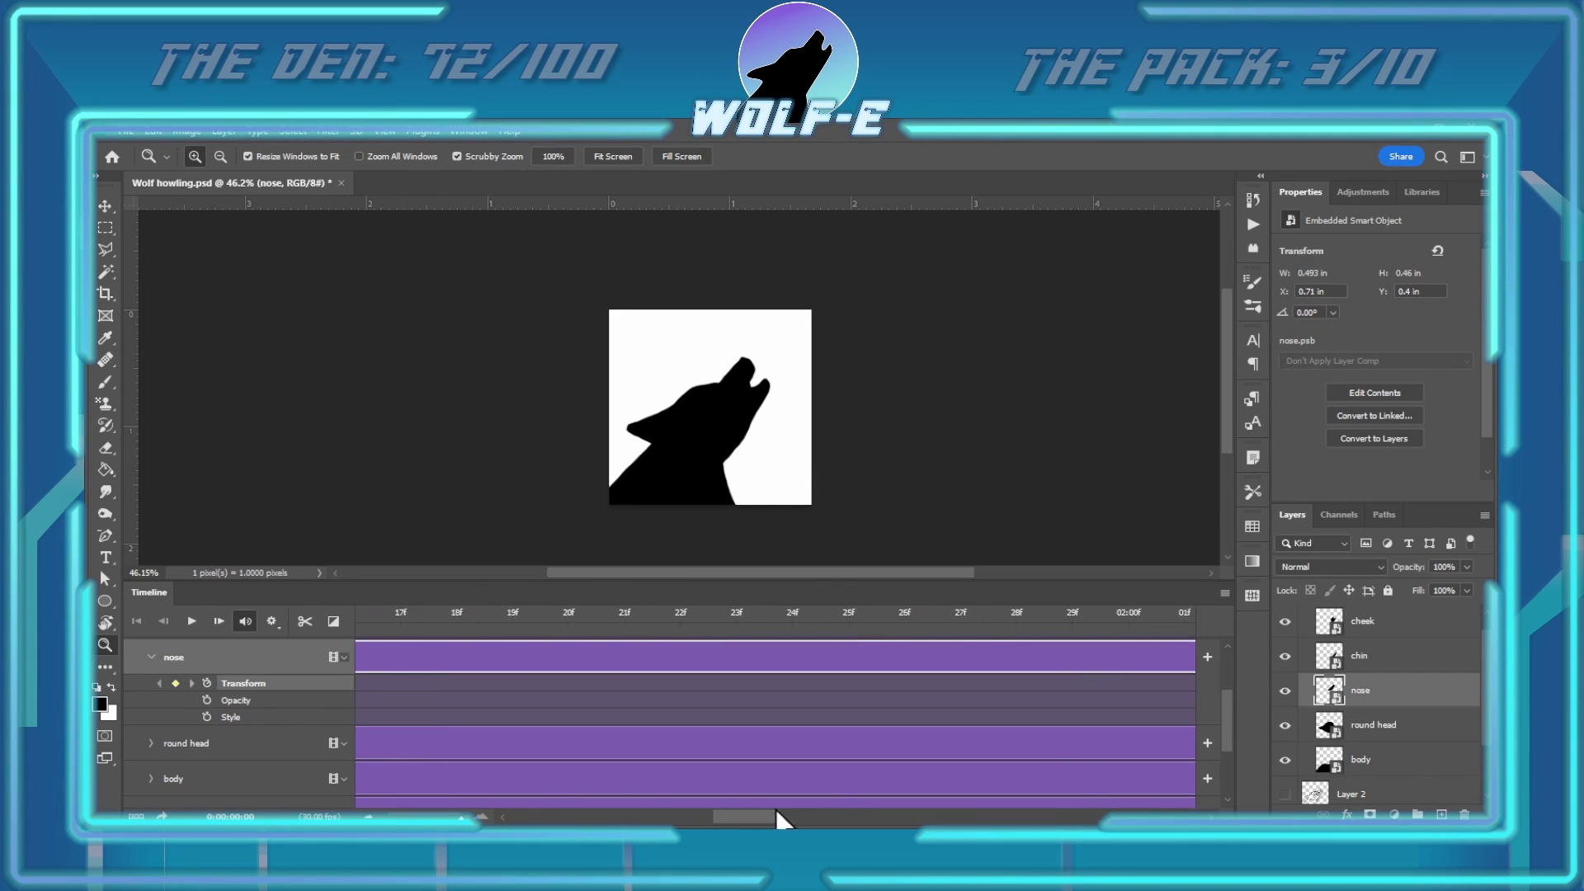
pyautogui.click(1070, 615)
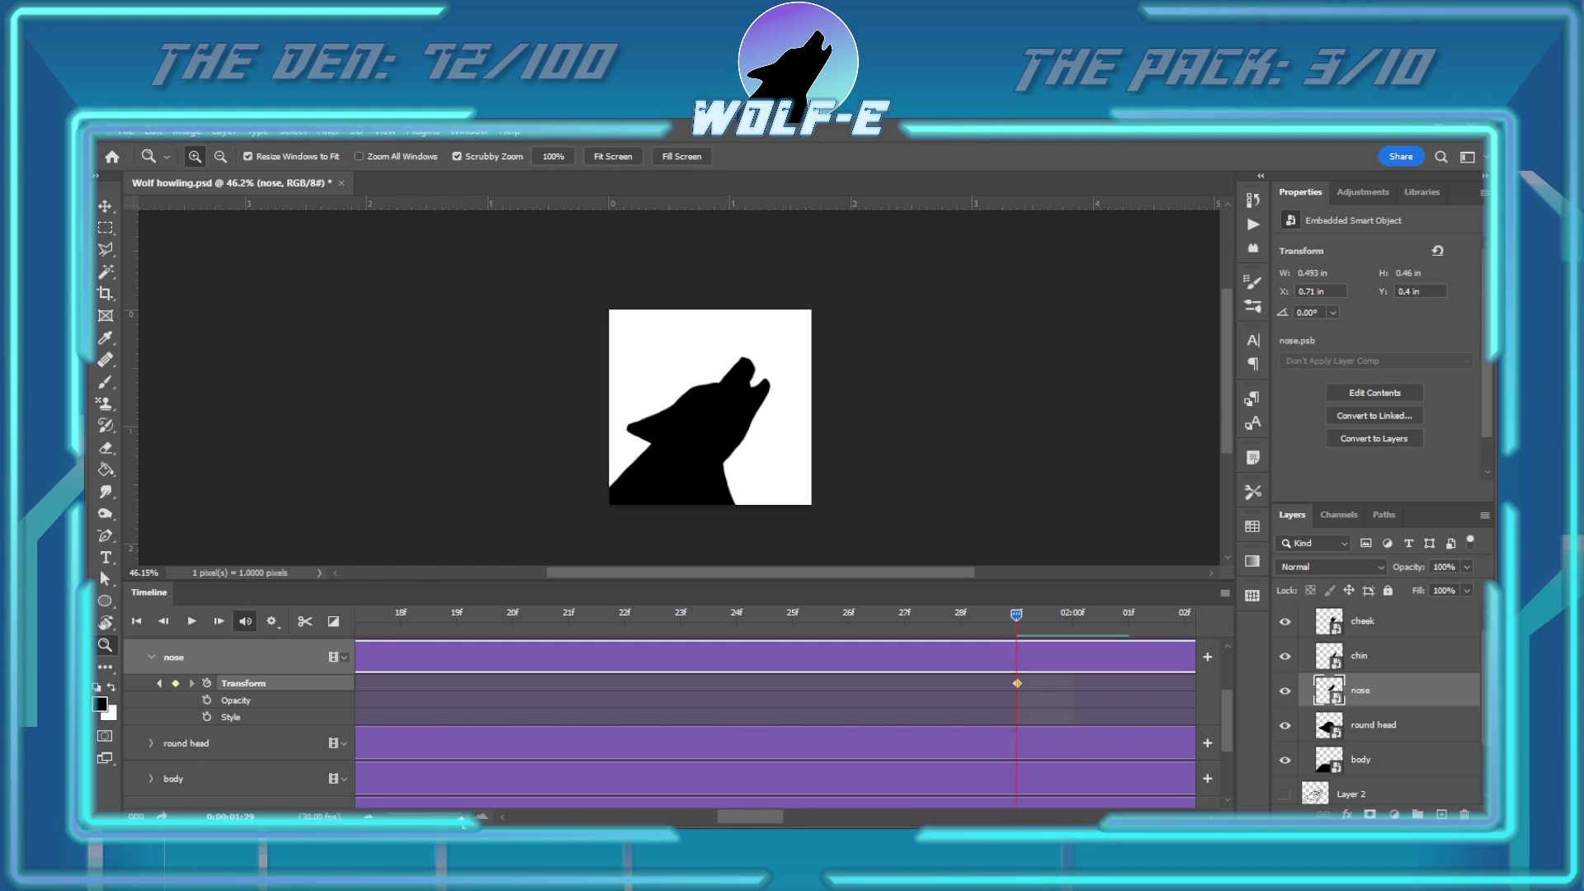
pyautogui.moveTo(460, 817); pyautogui.dragTo(411, 816)
pyautogui.click(152, 658)
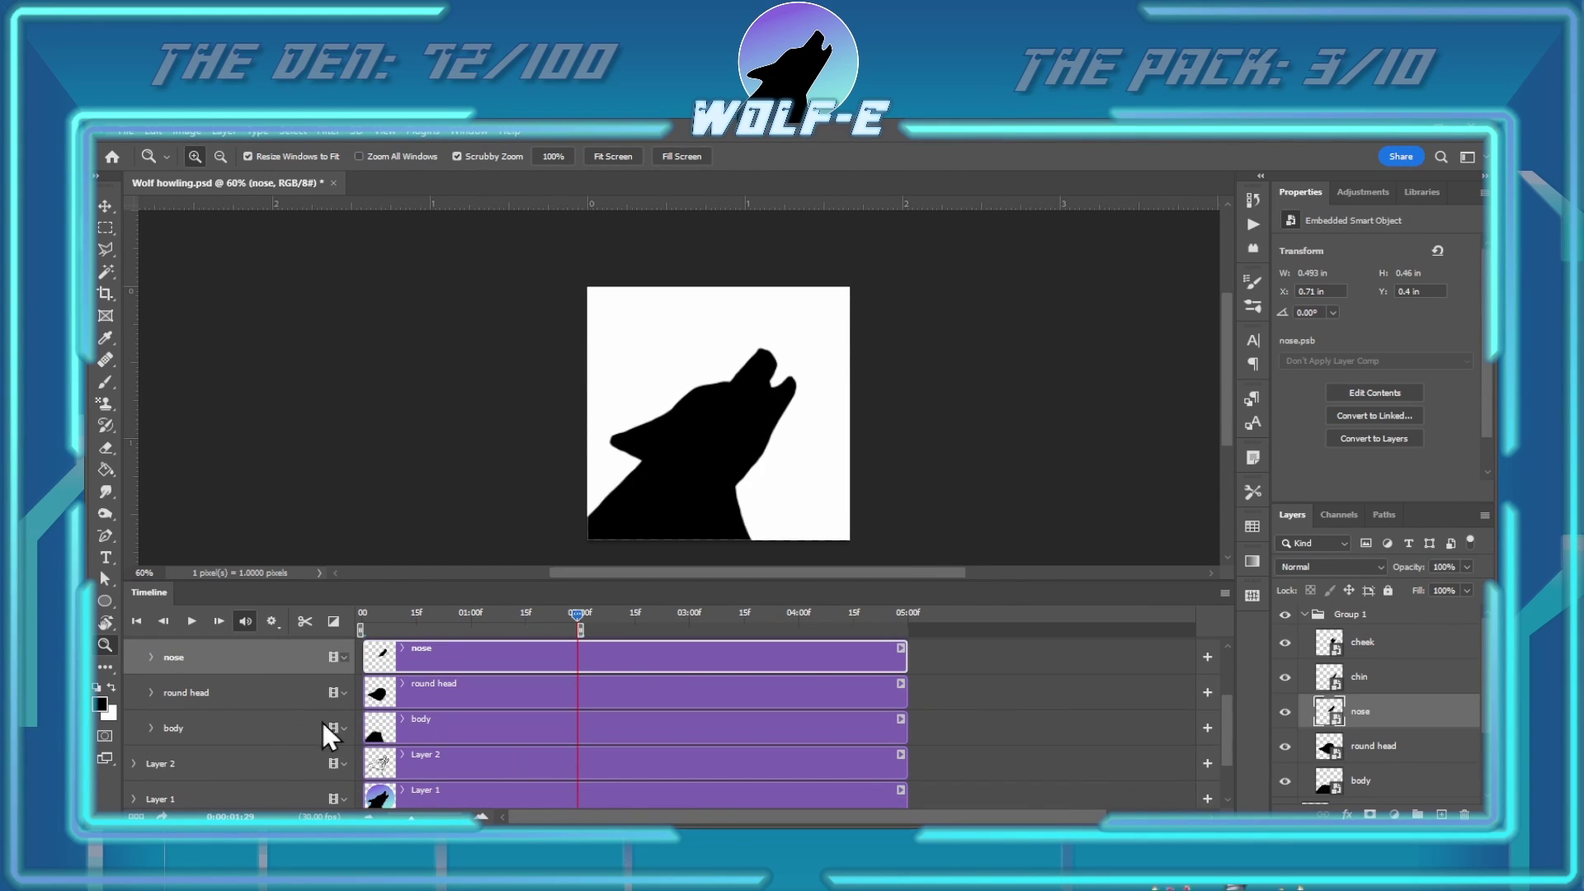
# Trim the nose, round head, body, Layer 2, Layer 1 and Layer 3 clips to end at 0:00:01:29, and save the document
pyautogui.moveTo(902, 657); pyautogui.dragTo(578, 657)
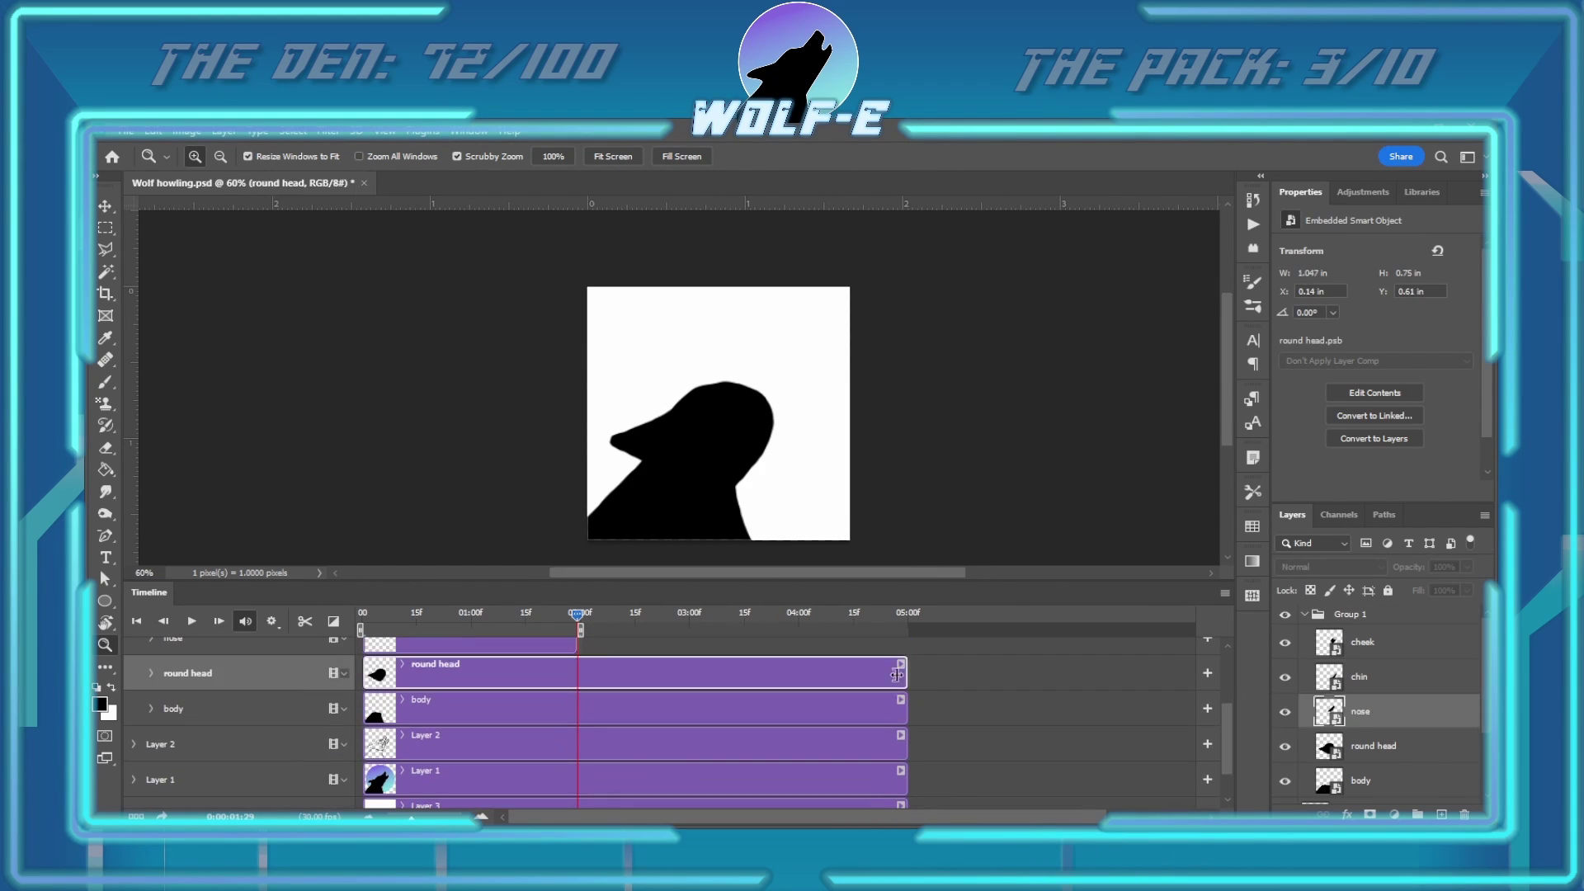
pyautogui.moveTo(902, 672); pyautogui.dragTo(575, 672)
pyautogui.moveTo(901, 708); pyautogui.dragTo(575, 707)
pyautogui.scroll(-2, 627, 726)
pyautogui.moveTo(902, 695); pyautogui.dragTo(575, 695)
pyautogui.moveTo(902, 731); pyautogui.dragTo(575, 731)
pyautogui.moveTo(902, 766); pyautogui.dragTo(575, 766)
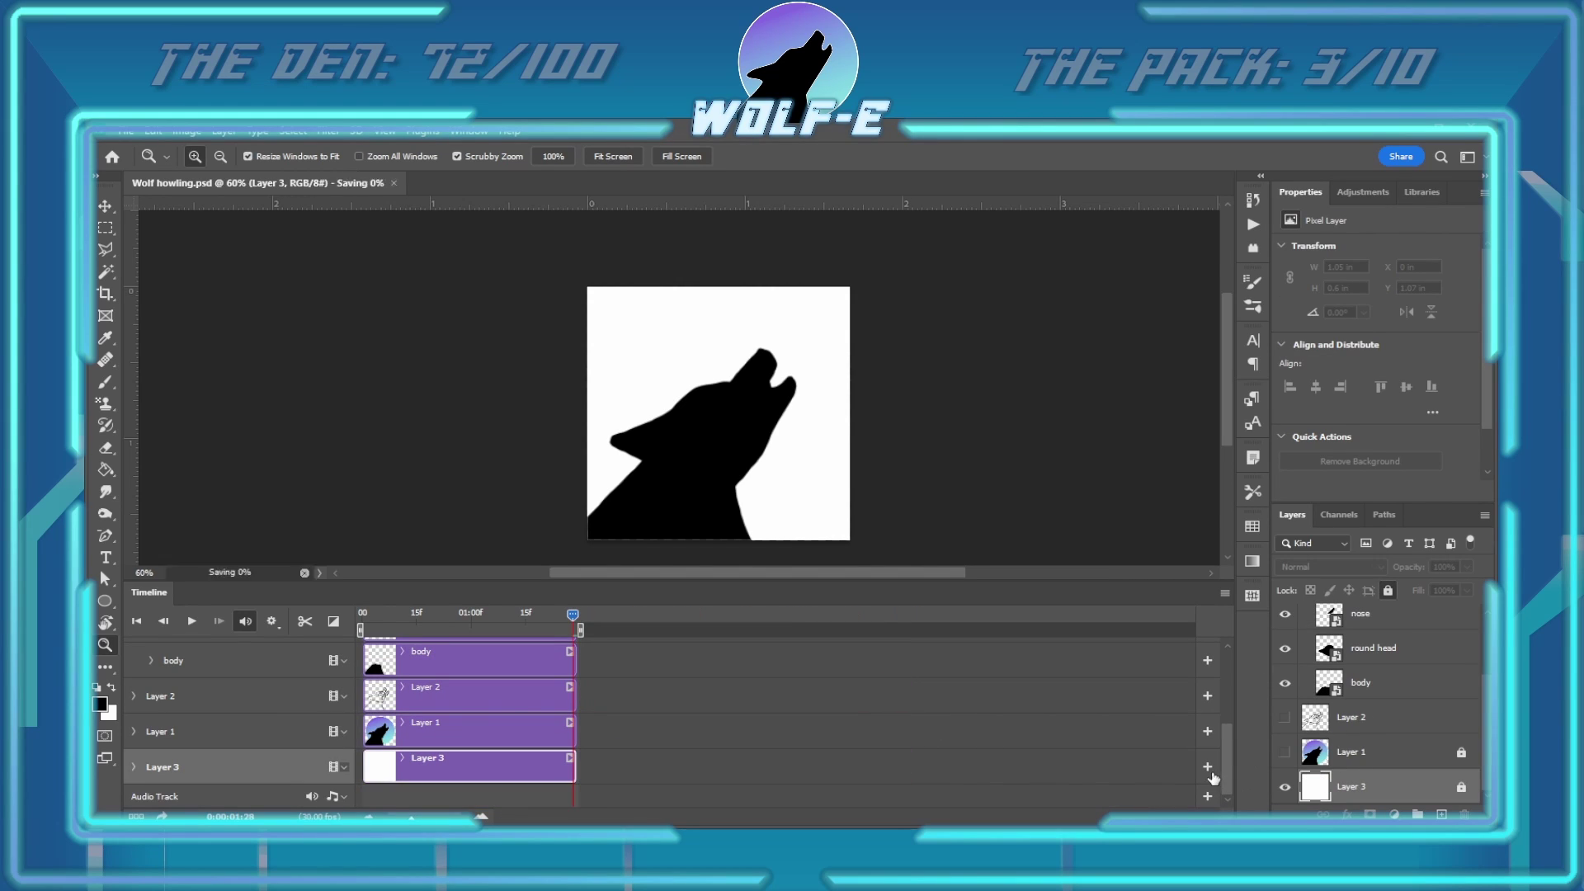
pyautogui.hotkey('ctrl', 's')
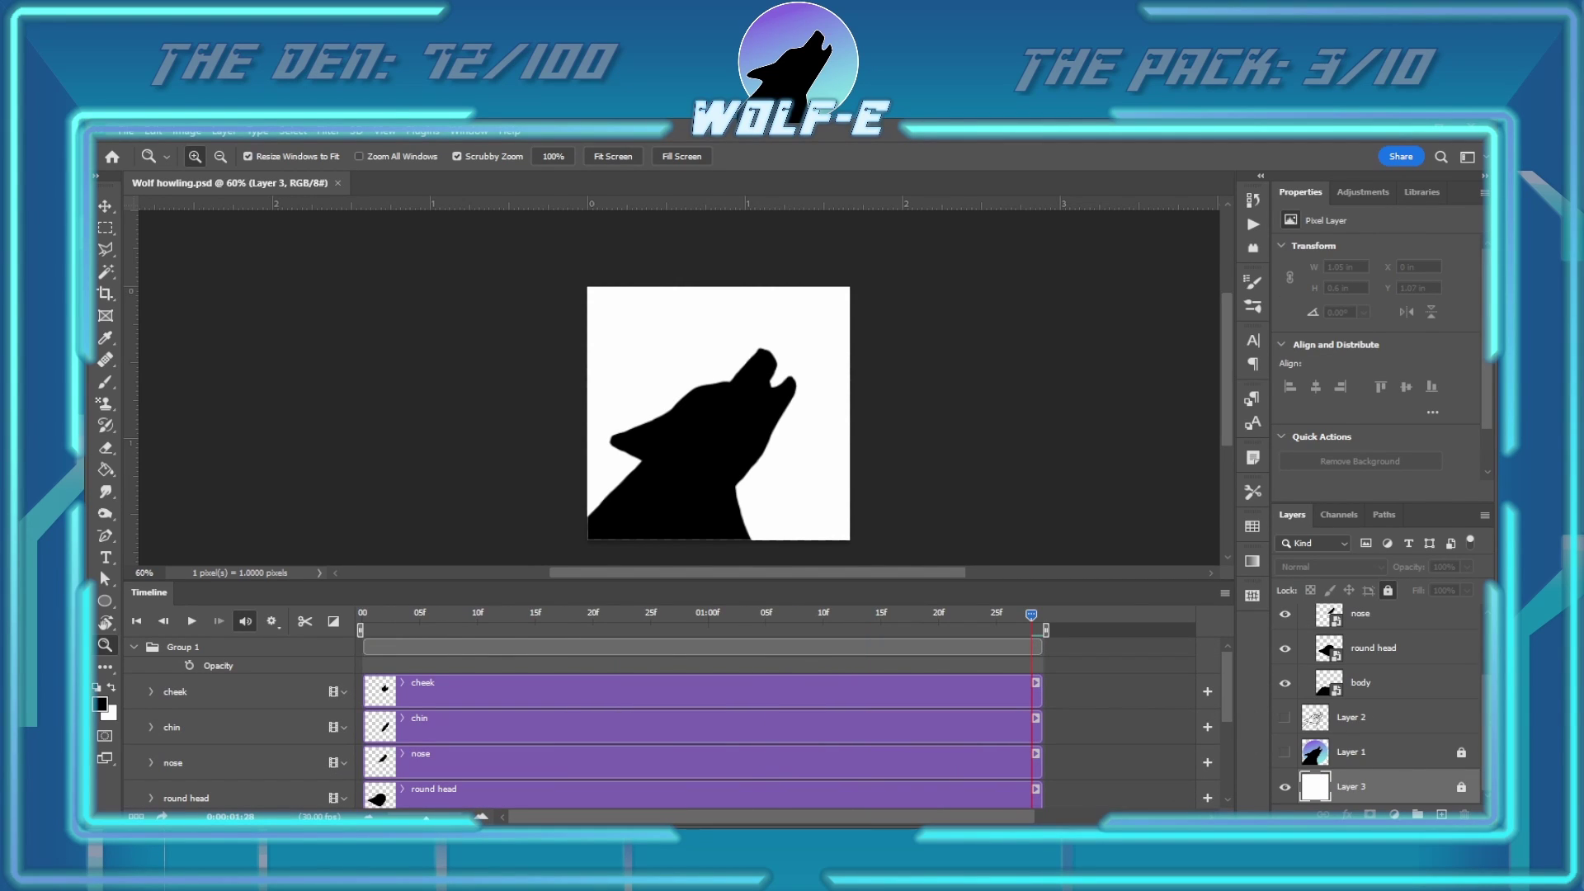
# Add Transform keyframes at the start and end of the body clip
pyautogui.scroll(-1, 1231, 724)
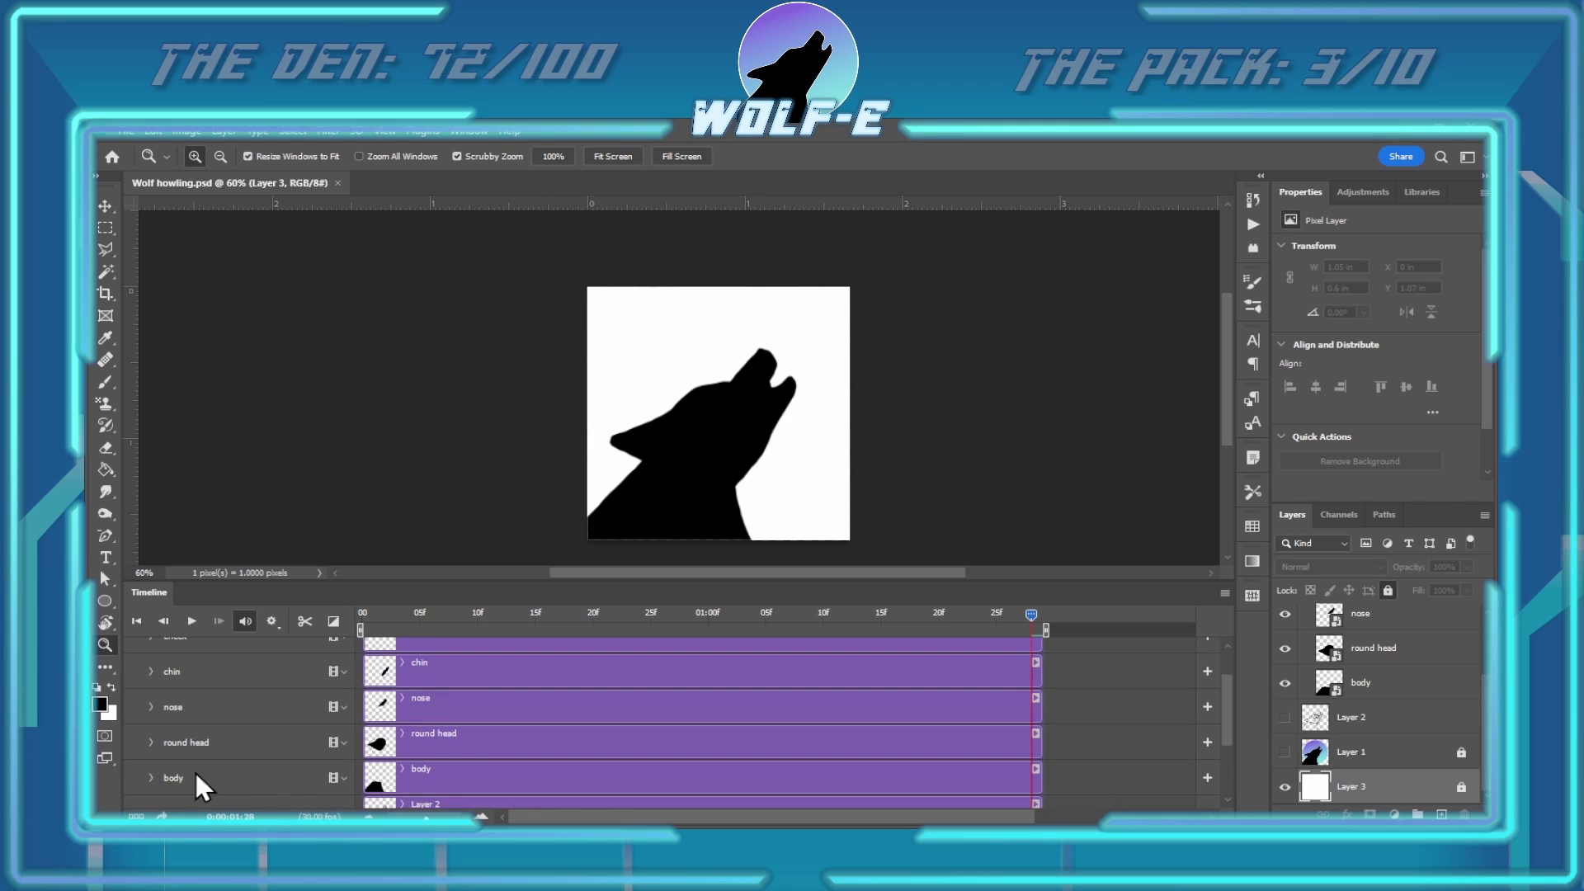
pyautogui.click(151, 800)
pyautogui.click(176, 709)
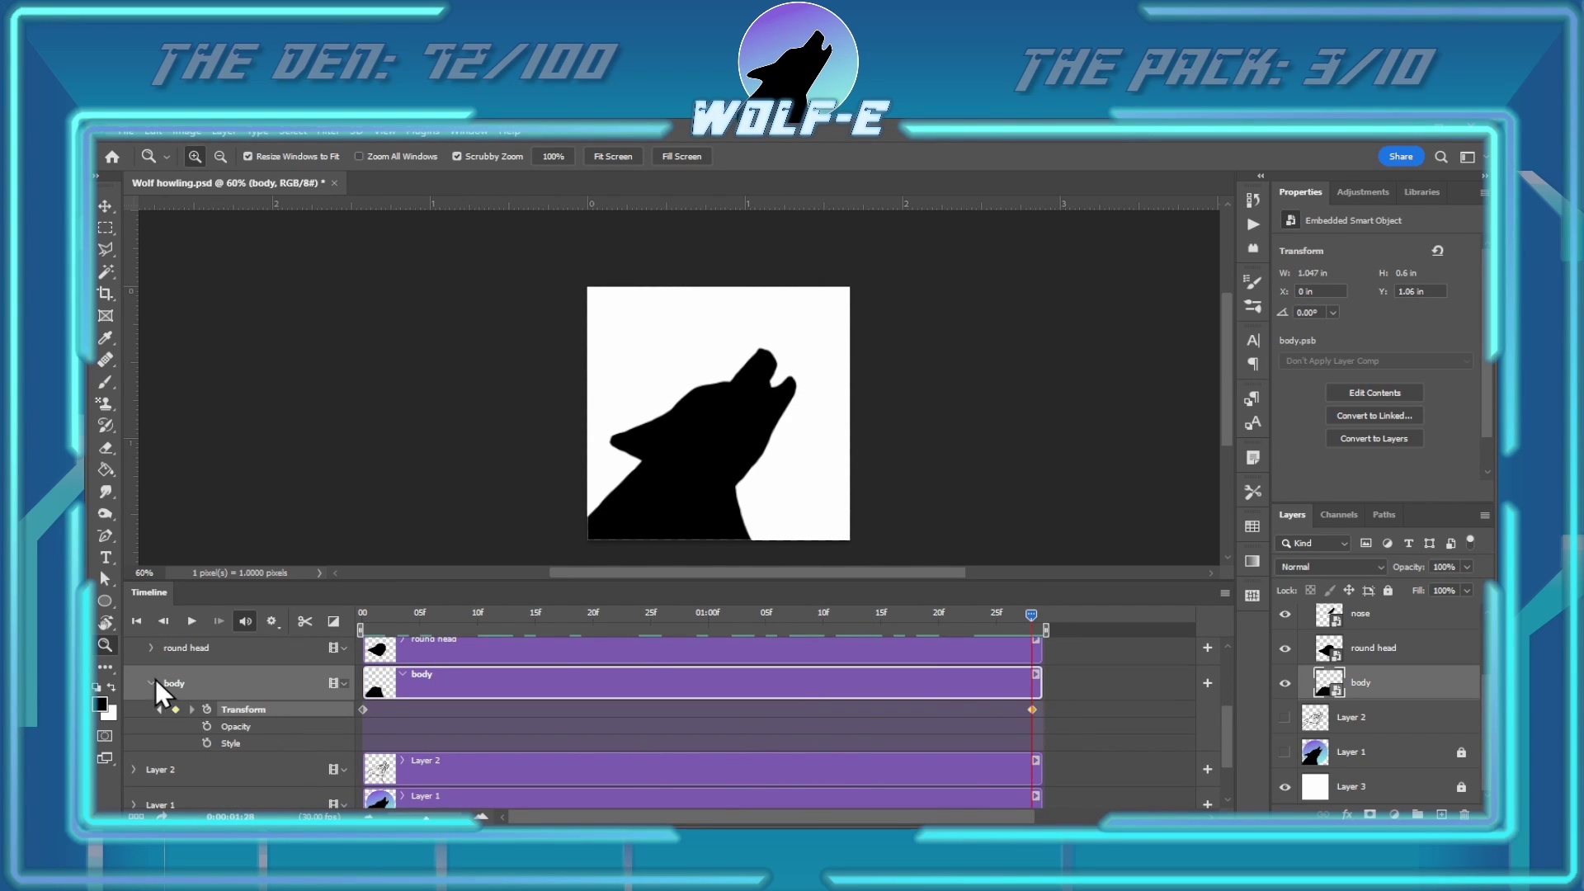
pyautogui.click(151, 683)
# Add Transform keyframes at both ends of the round head clip and rotate the head about 58.5° at the 1-second mark
pyautogui.scroll(2, 1235, 741)
pyautogui.click(151, 727)
pyautogui.click(178, 737)
pyautogui.press('v')
pyautogui.moveTo(809, 314); pyautogui.dragTo(860, 515)
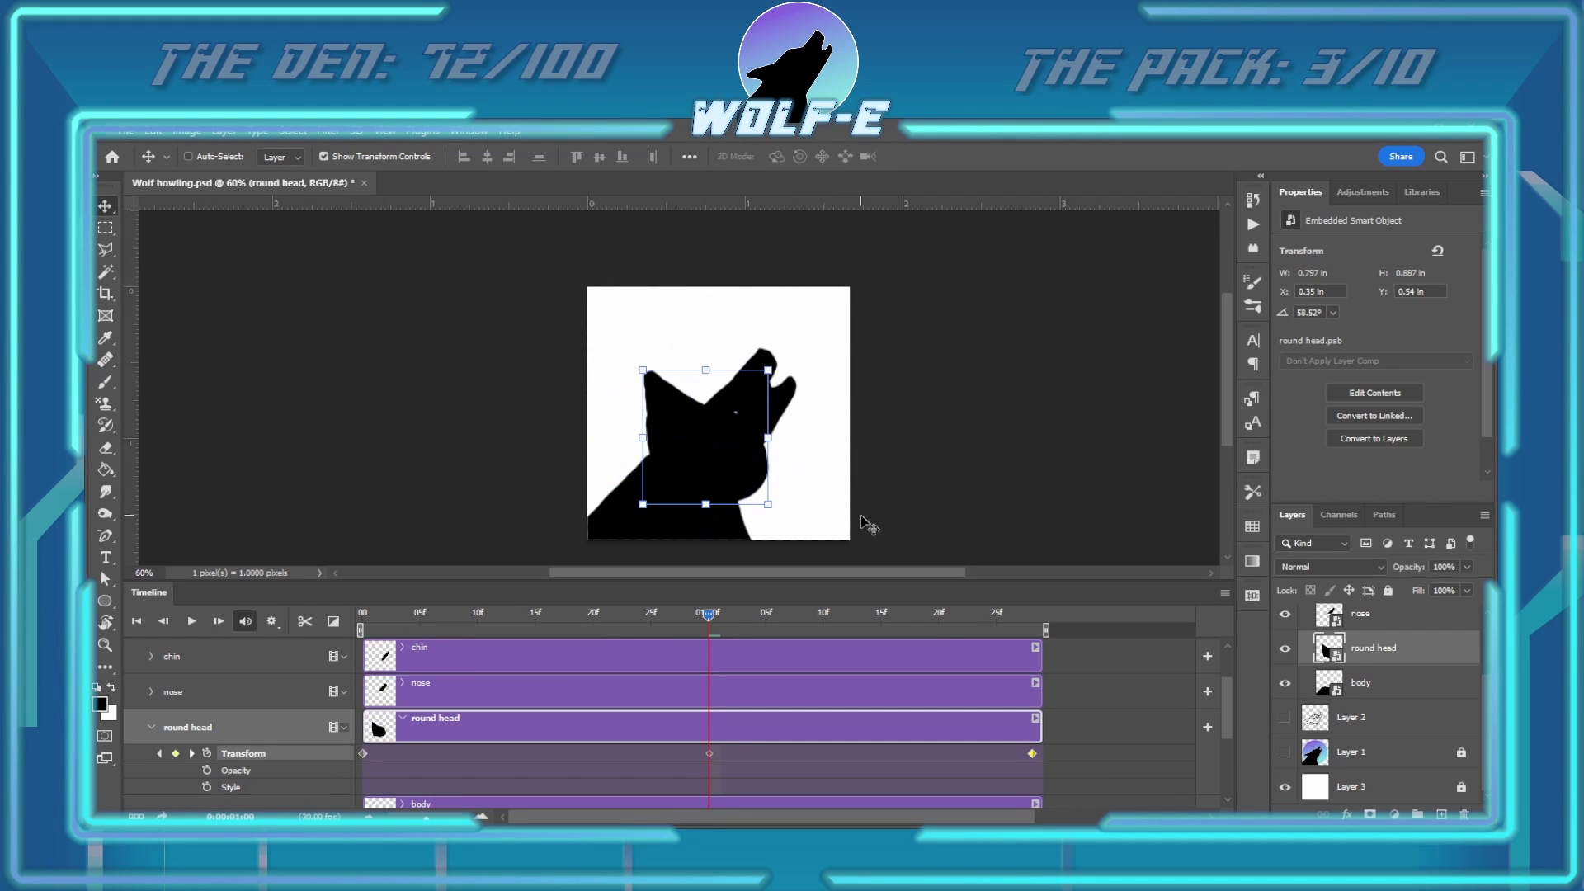
pyautogui.moveTo(740, 617); pyautogui.dragTo(1031, 617)
pyautogui.click(151, 726)
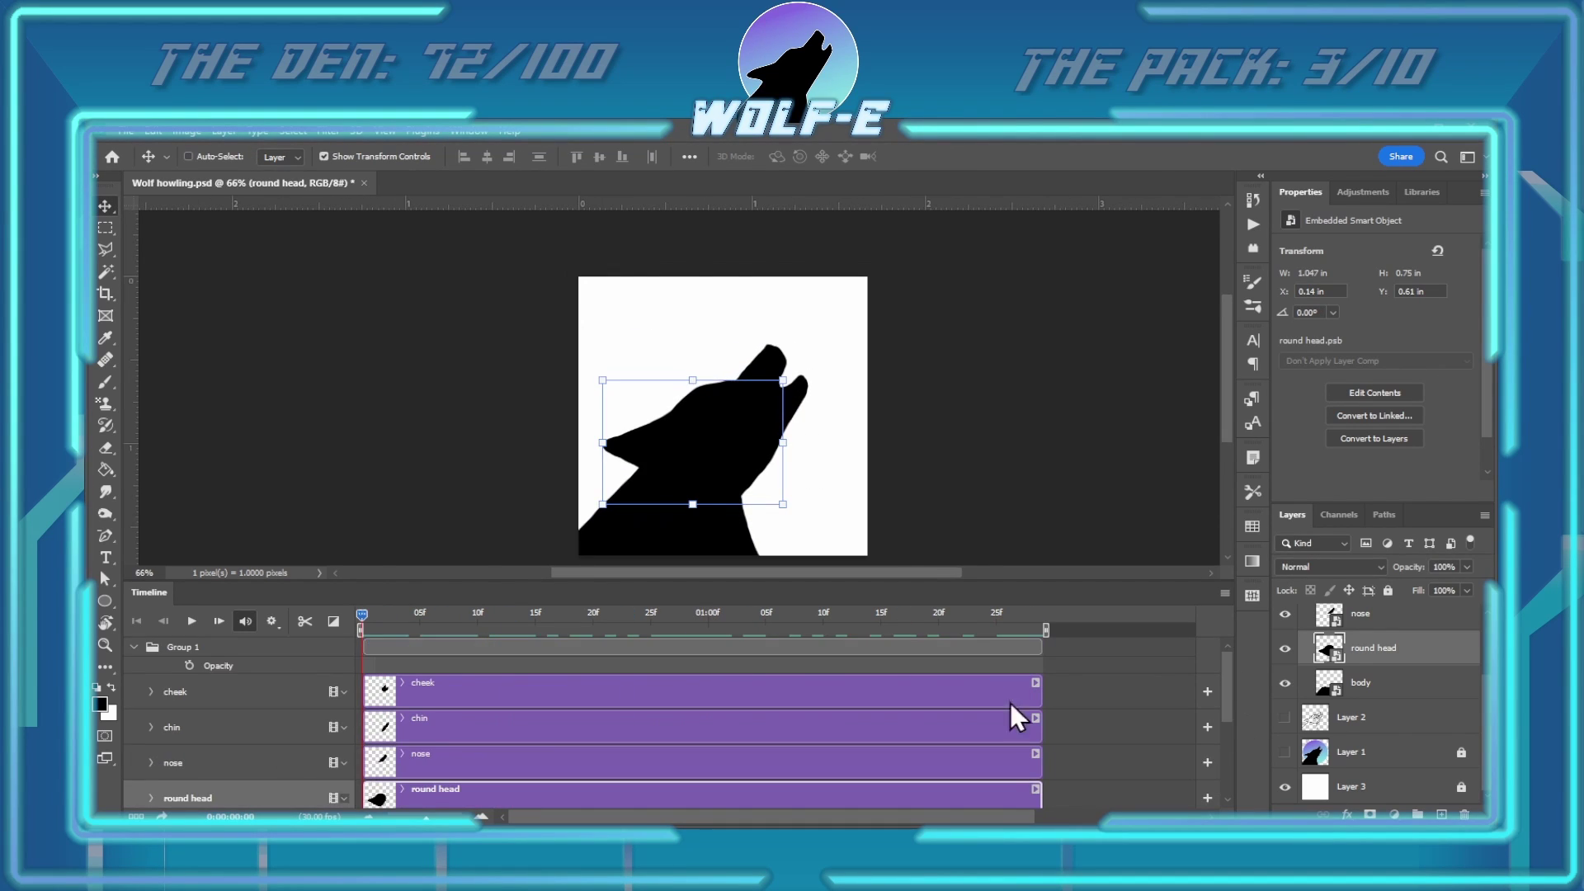
# Reveal the nose clip's Transform track, go to the 1-second mark and select the nose layer
pyautogui.scroll(1, 248, 742)
pyautogui.click(151, 740)
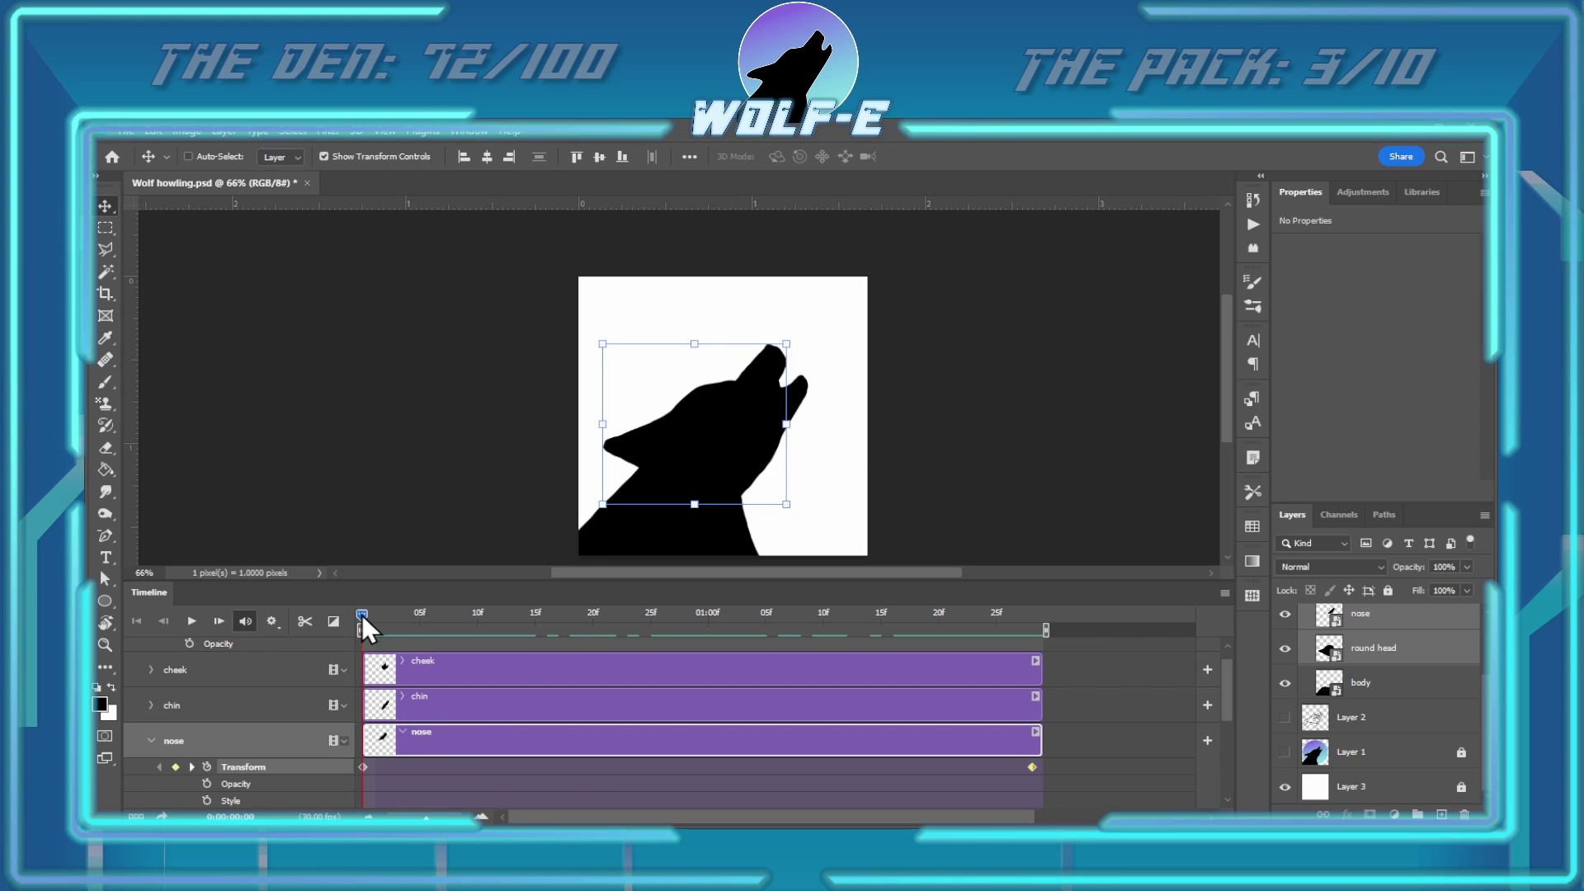
pyautogui.moveTo(363, 620); pyautogui.dragTo(708, 617)
pyautogui.click(1361, 614)
pyautogui.hotkey('ctrl', 't')
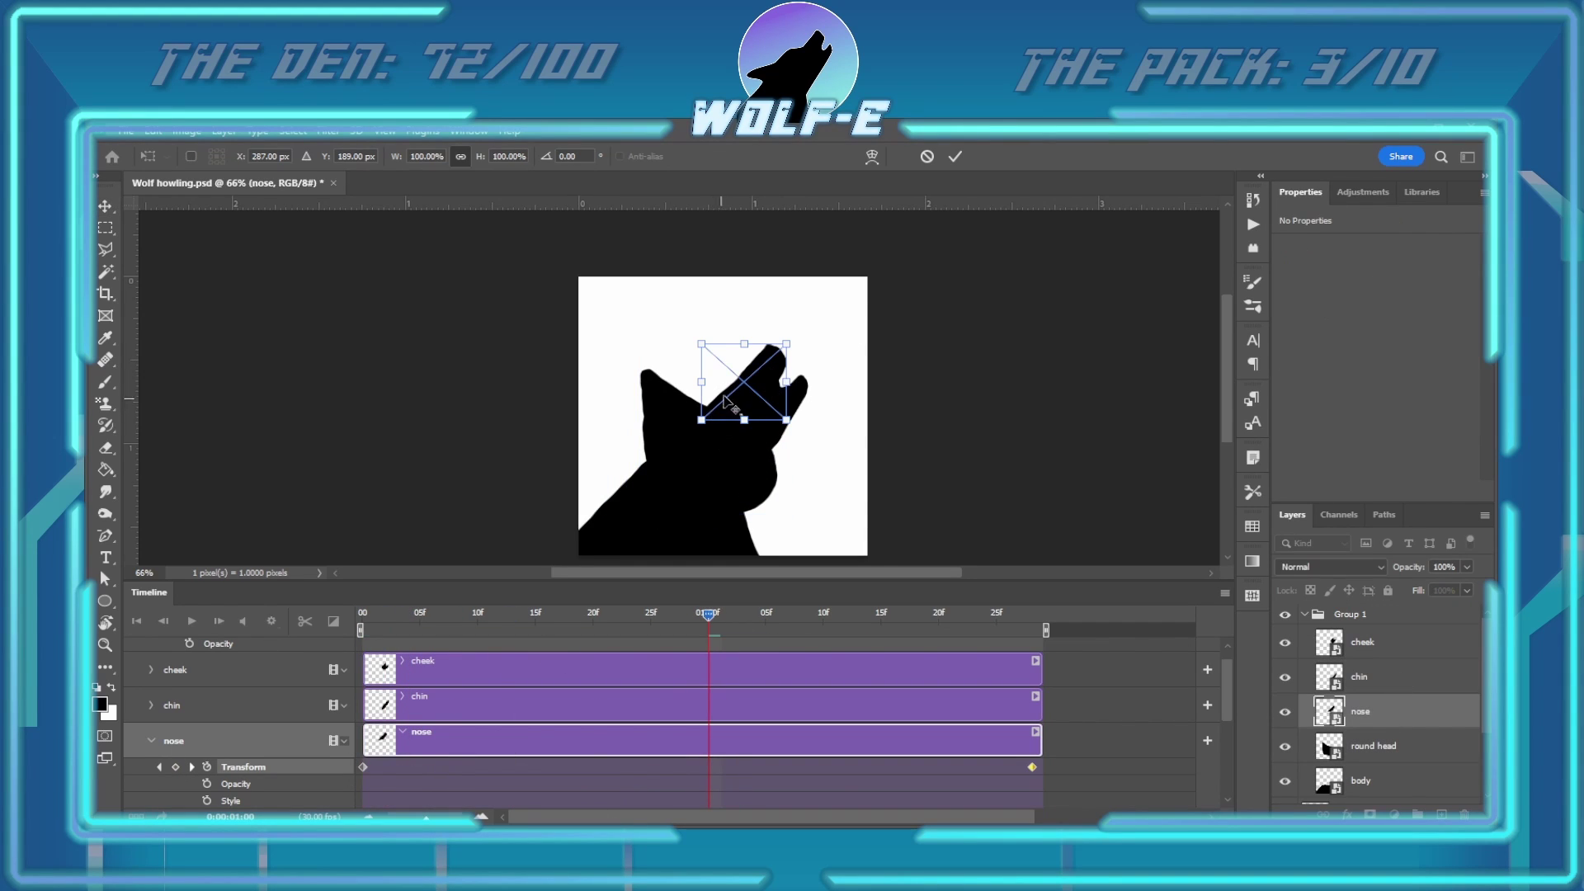
pyautogui.scroll(3, 749, 379)
pyautogui.hscroll(1, 865, 481)
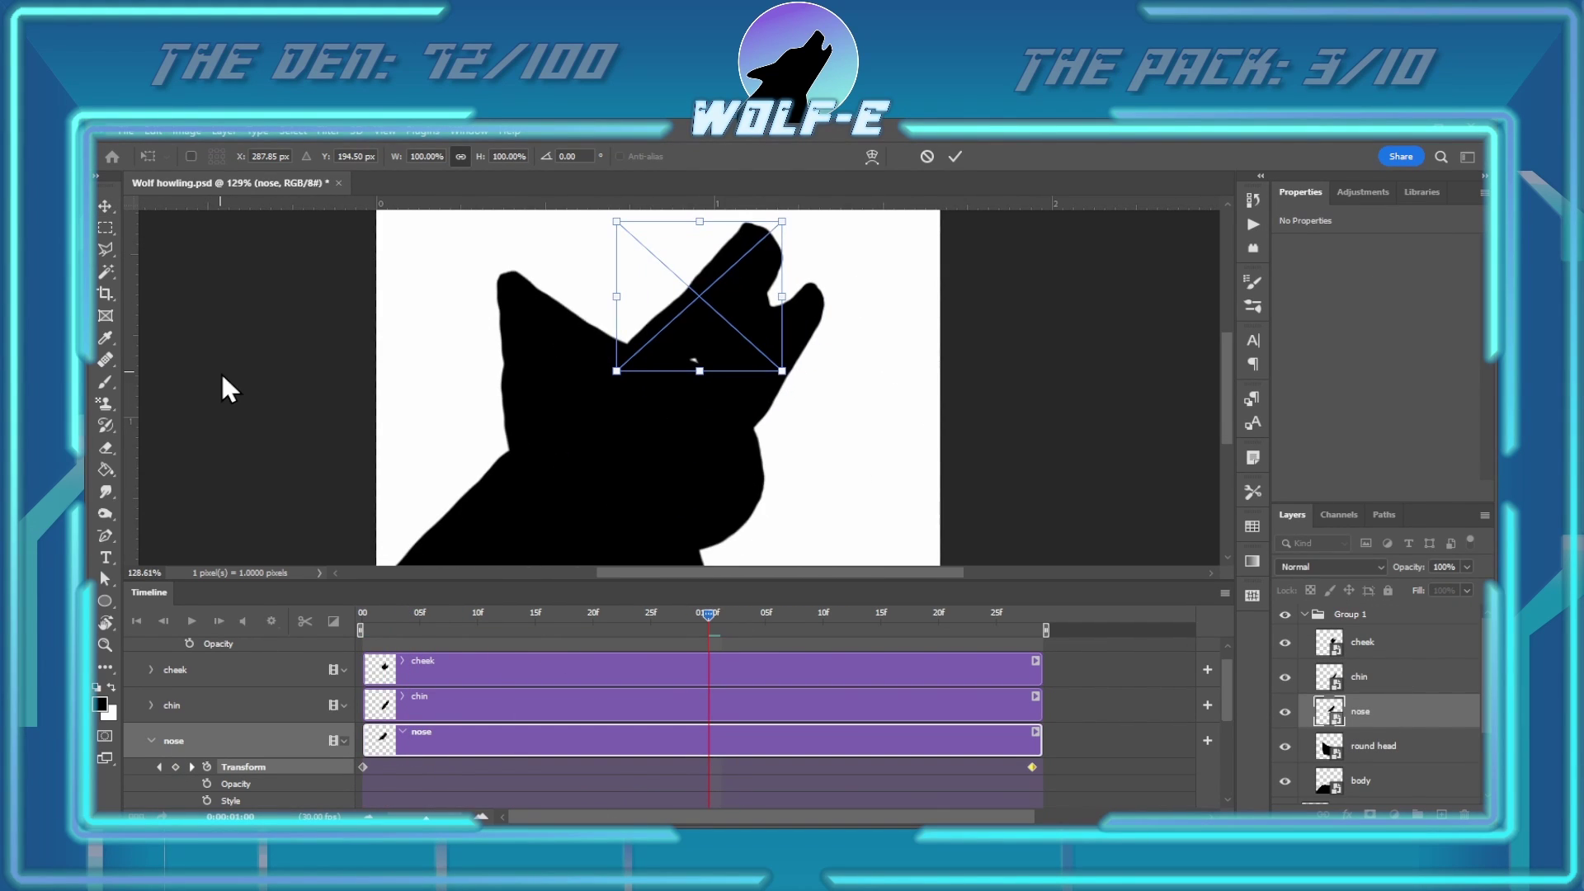
pyautogui.press('Return')
pyautogui.scroll(1, 692, 353)
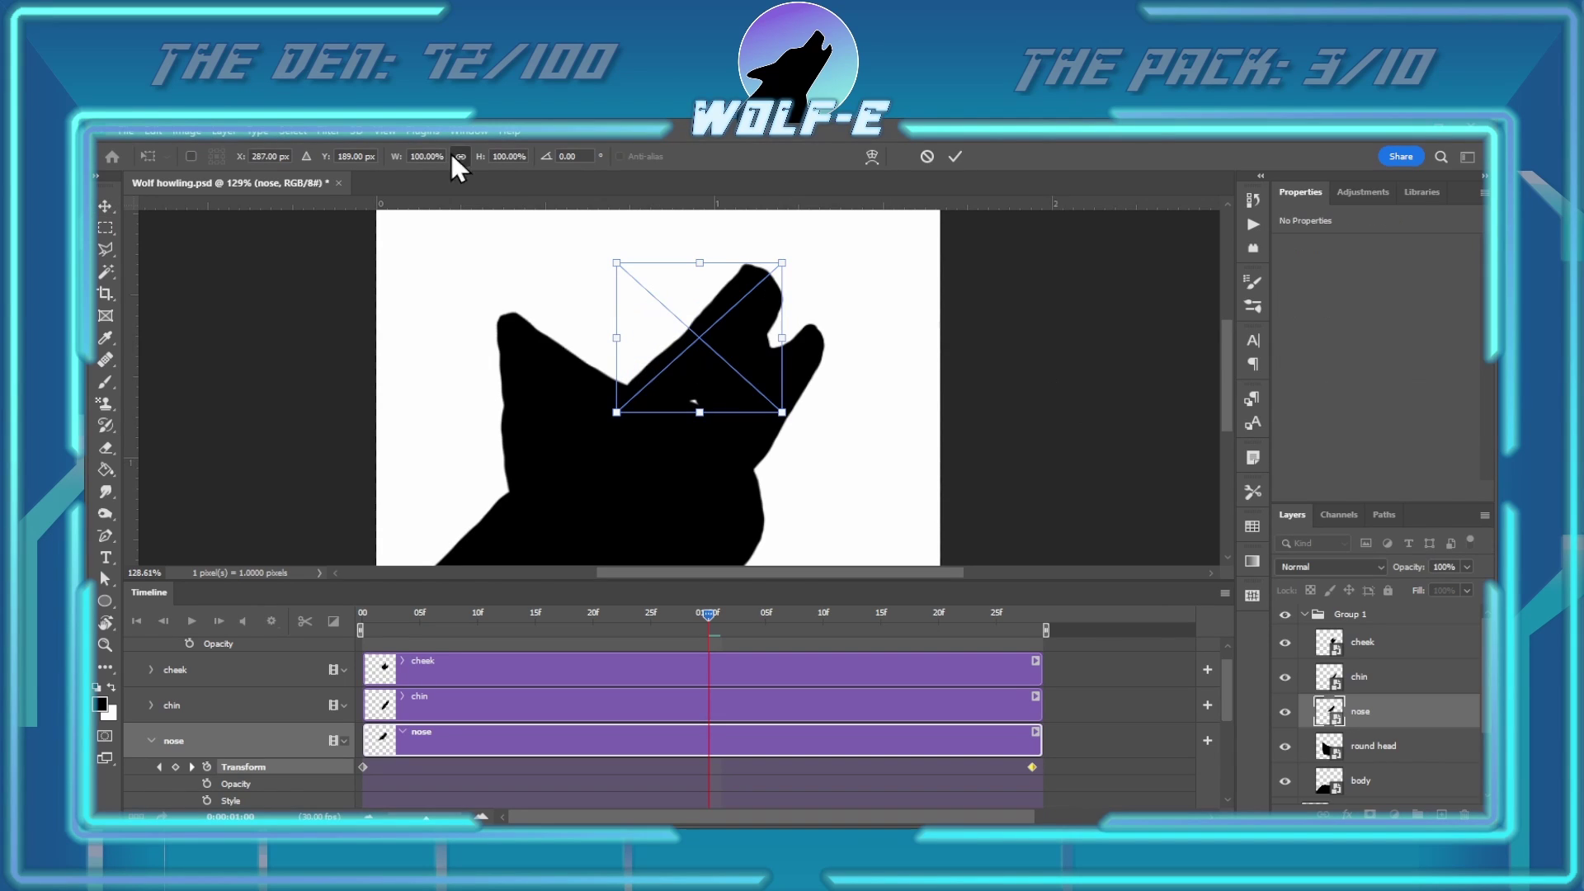
pyautogui.scroll(-2, 1235, 384)
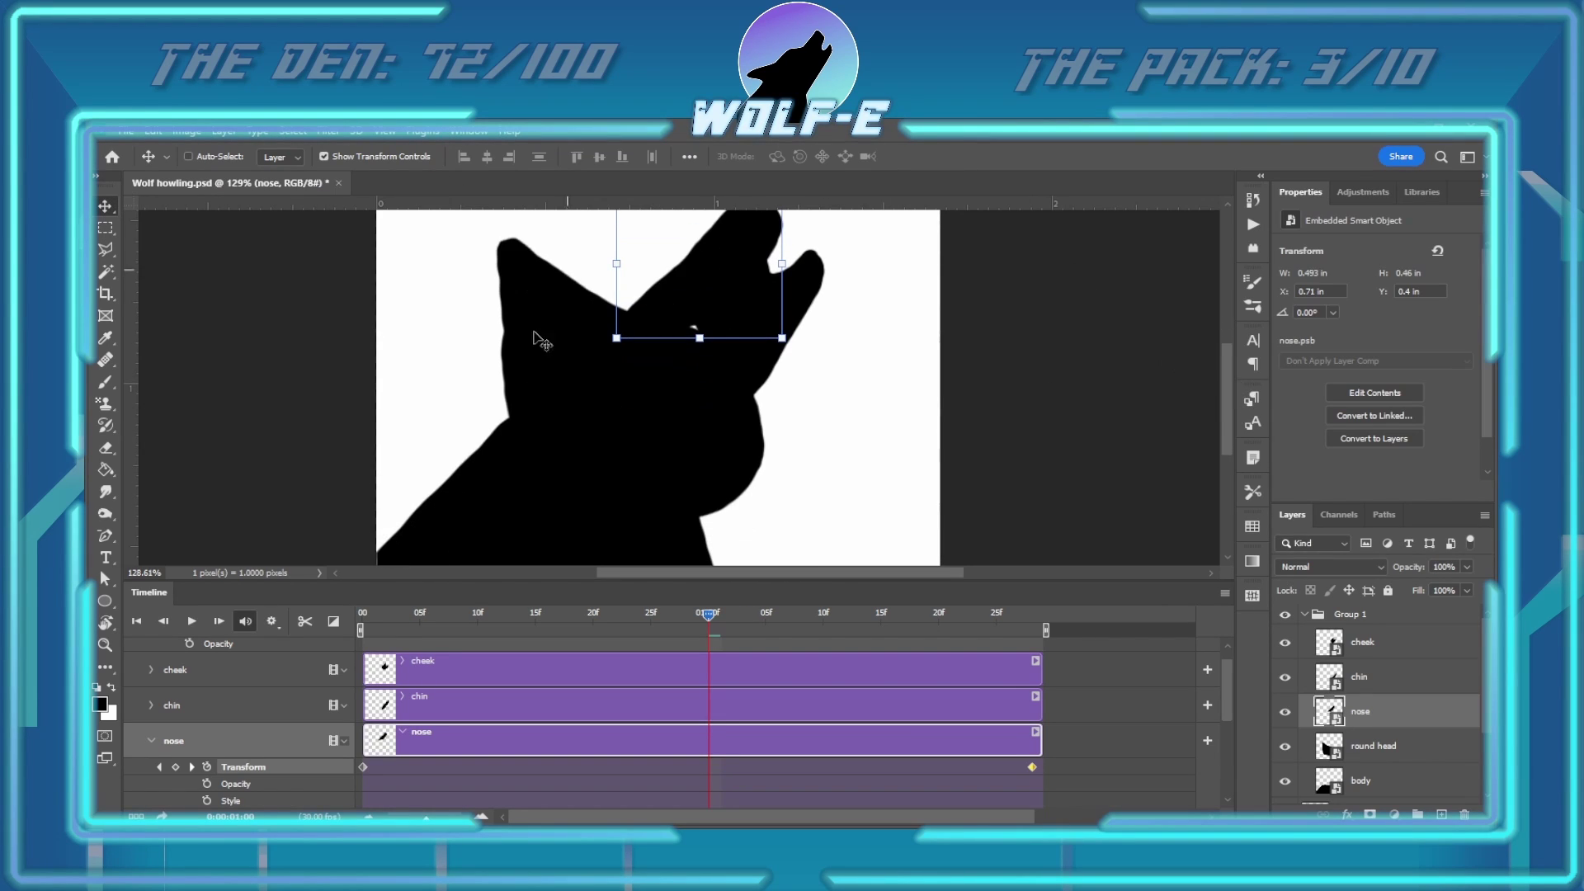
pyautogui.scroll(3, 1233, 360)
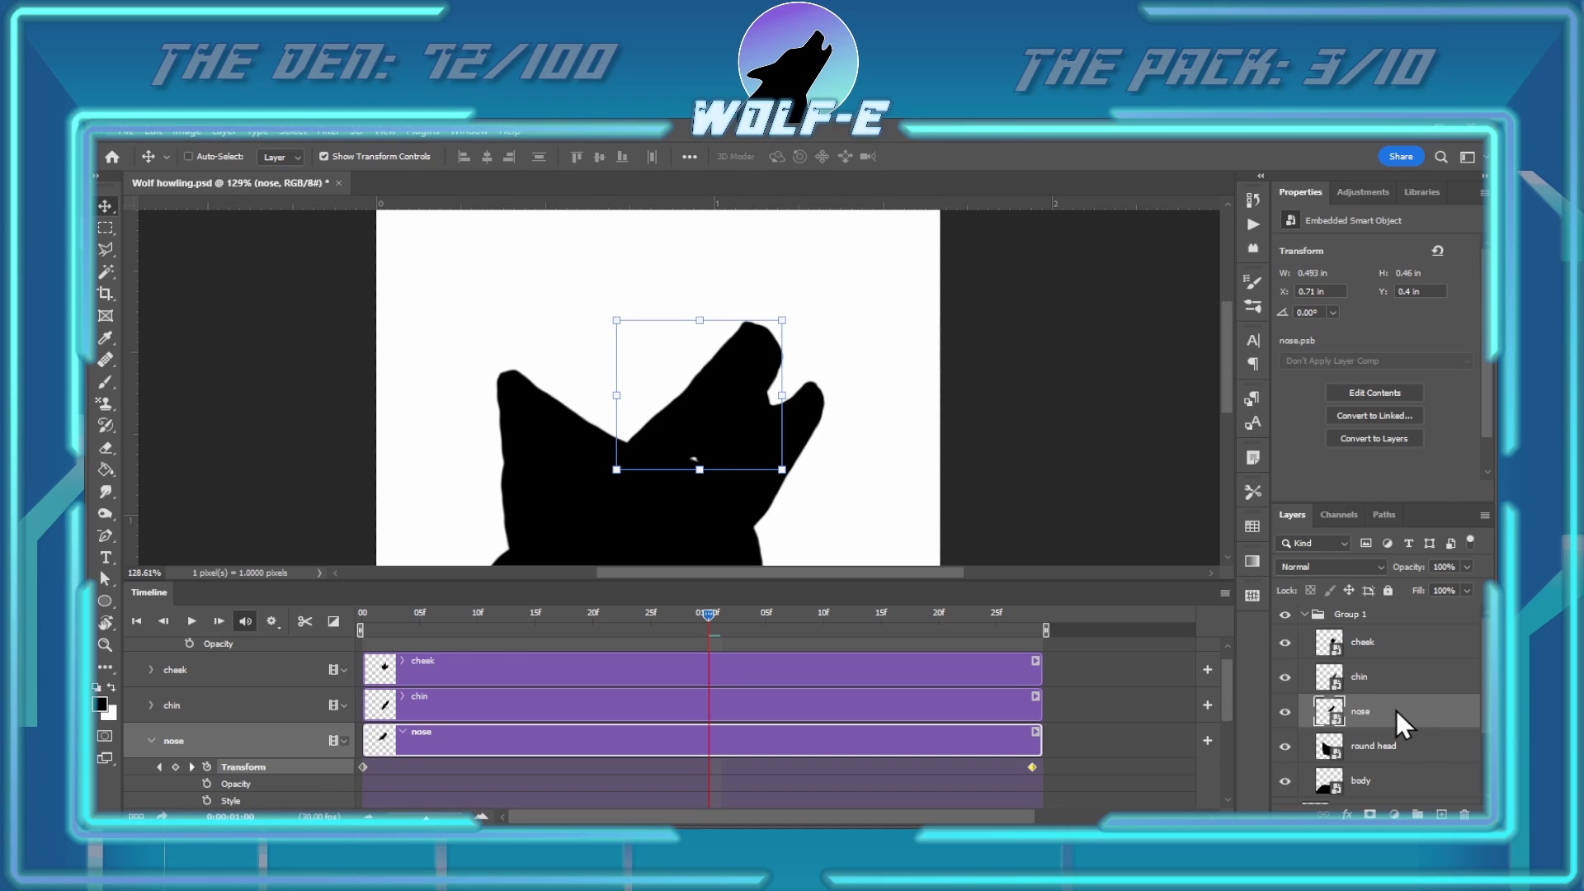
pyautogui.press('r')
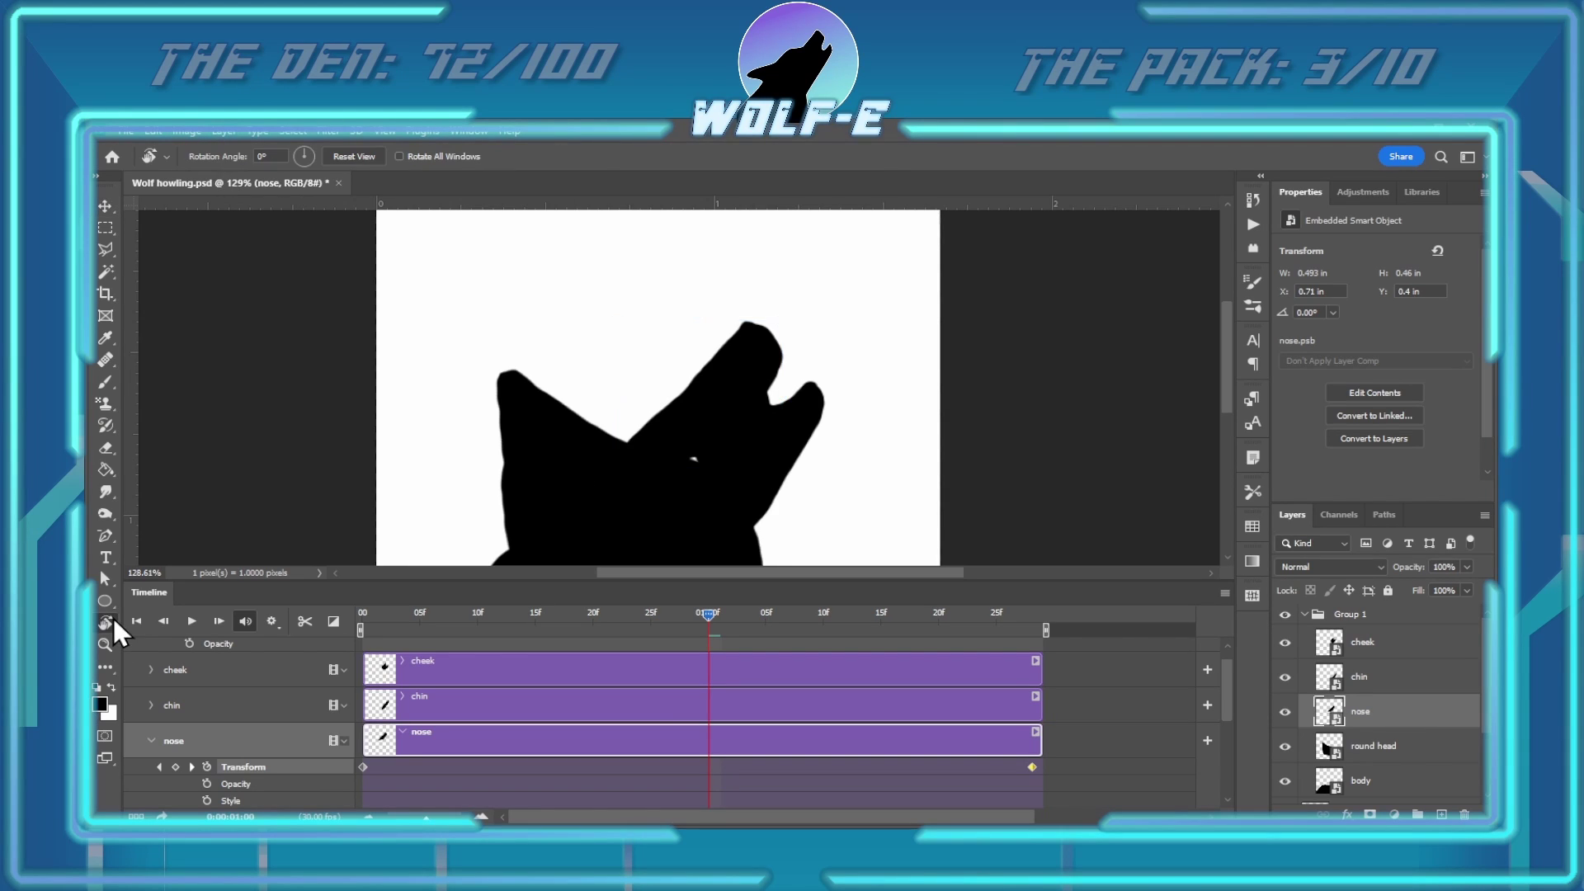
pyautogui.click(105, 207)
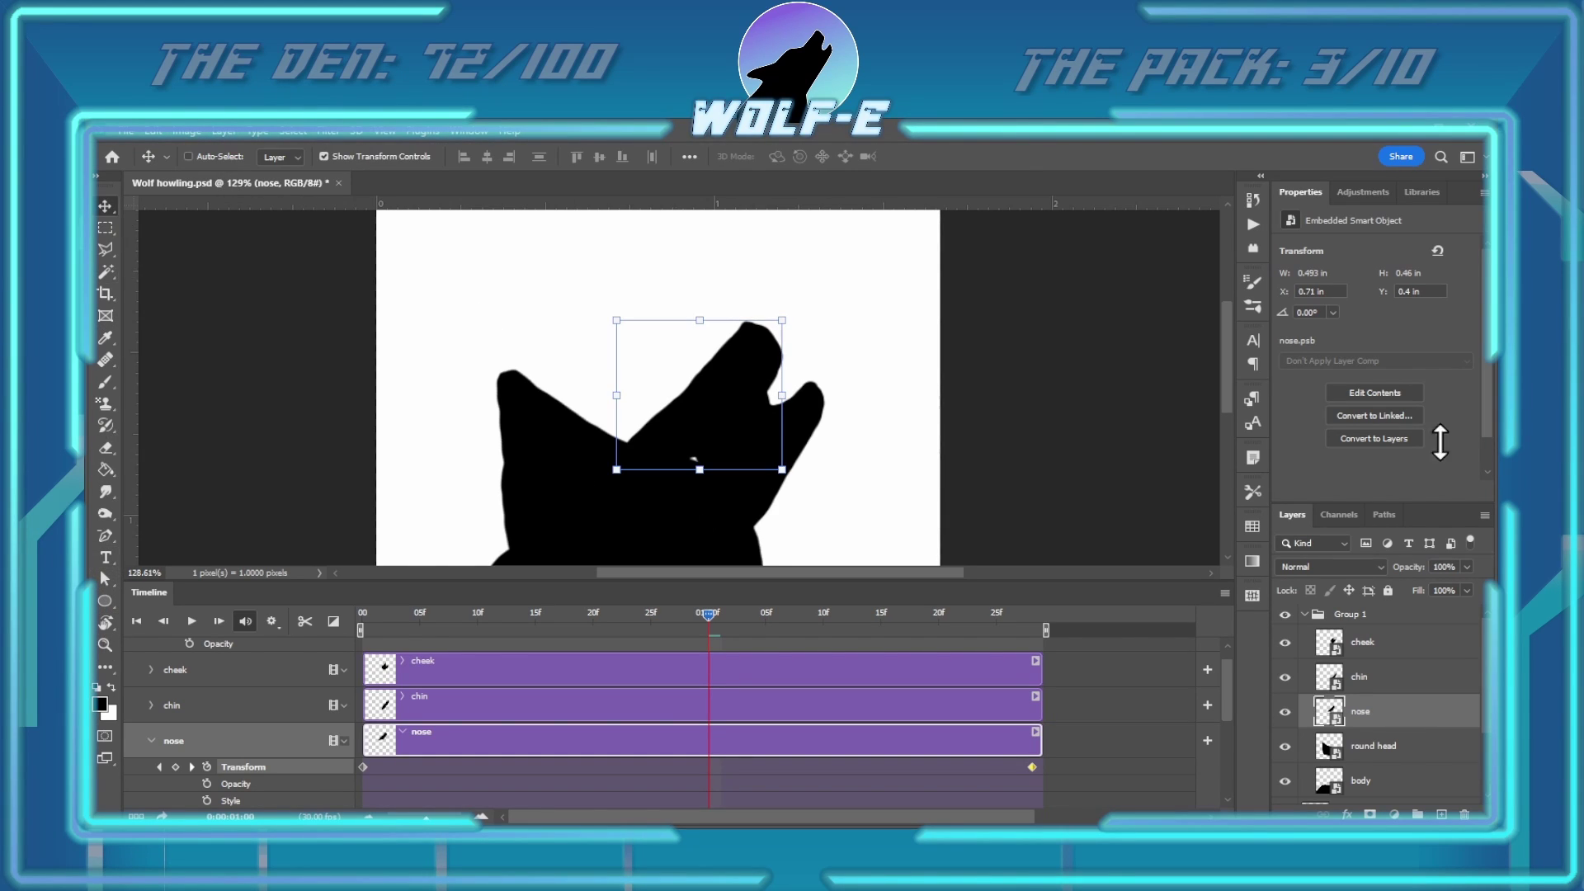
# Rotate the nose about 45.3° at the 1-second mark, place it level against the front of the head, and preview it
pyautogui.scroll(-2, 1235, 420)
pyautogui.moveTo(785, 241); pyautogui.dragTo(873, 325)
pyautogui.moveTo(767, 330); pyautogui.dragTo(812, 392)
pyautogui.press('Return')
pyautogui.scroll(-1, 1235, 431)
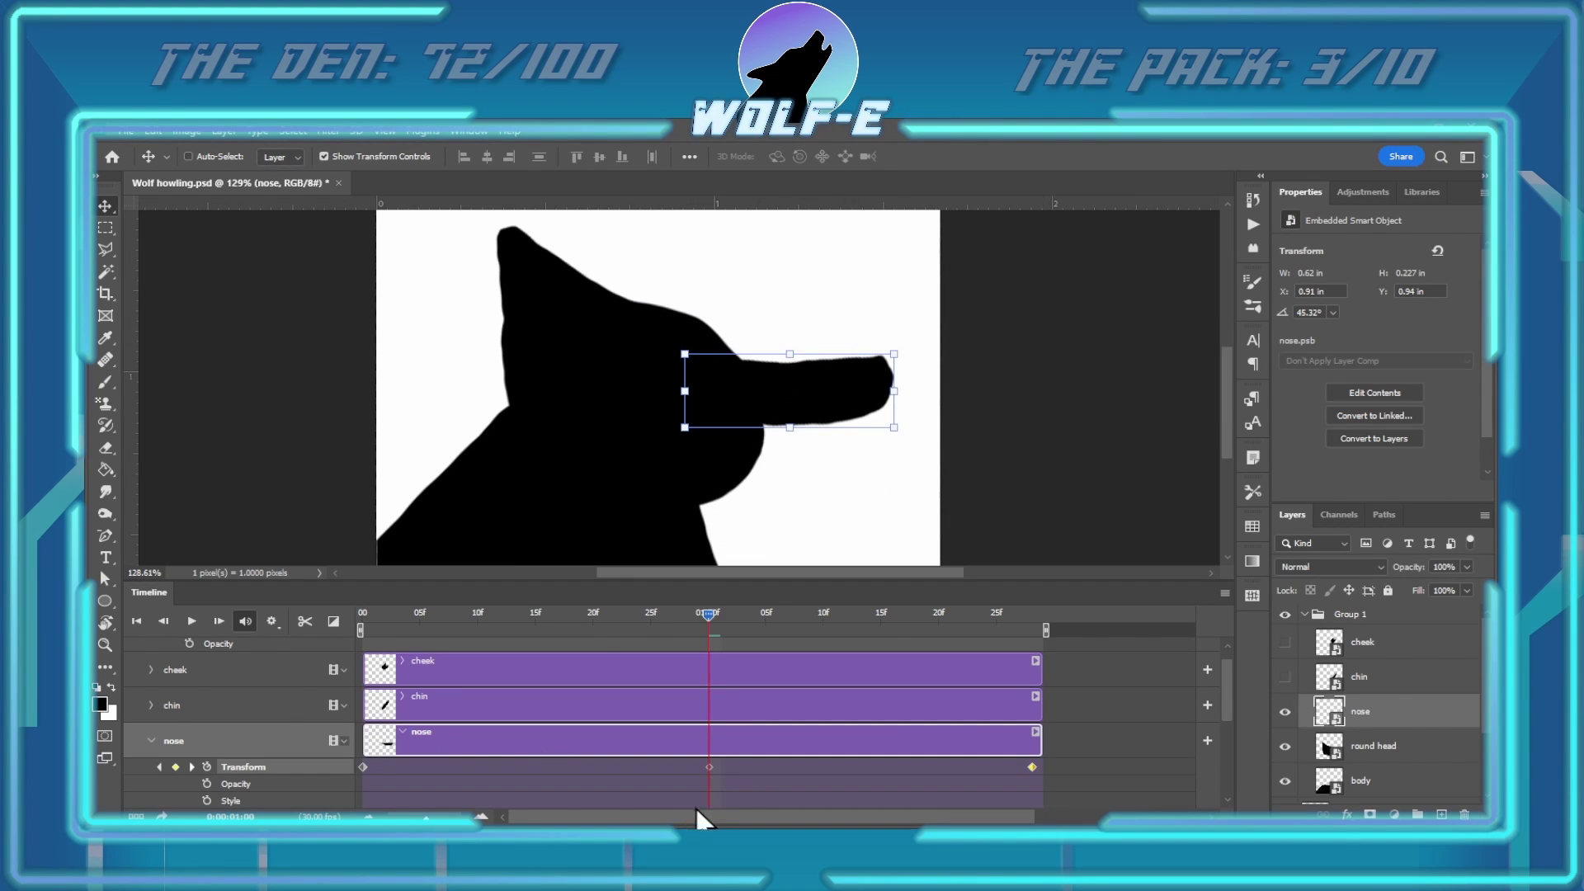
pyautogui.click(1031, 617)
pyautogui.press('space')
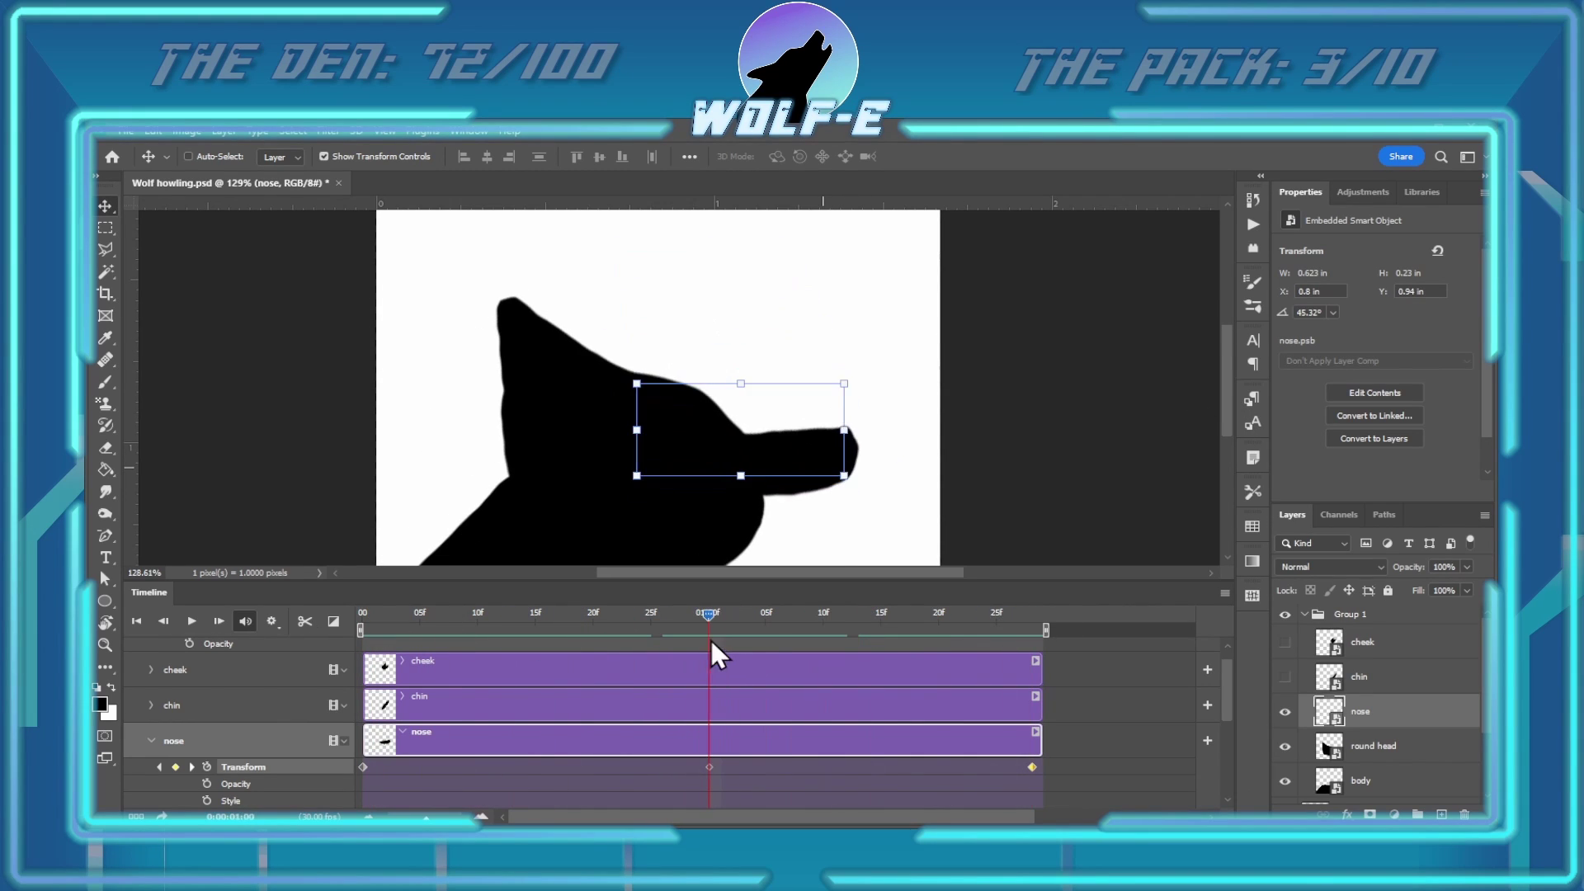
# At the 1-second mark, rotate the chin about 38.8° and position it directly beneath the nose
pyautogui.click(151, 740)
pyautogui.click(151, 705)
pyautogui.click(709, 612)
pyautogui.hotkey('ctrl', 't')
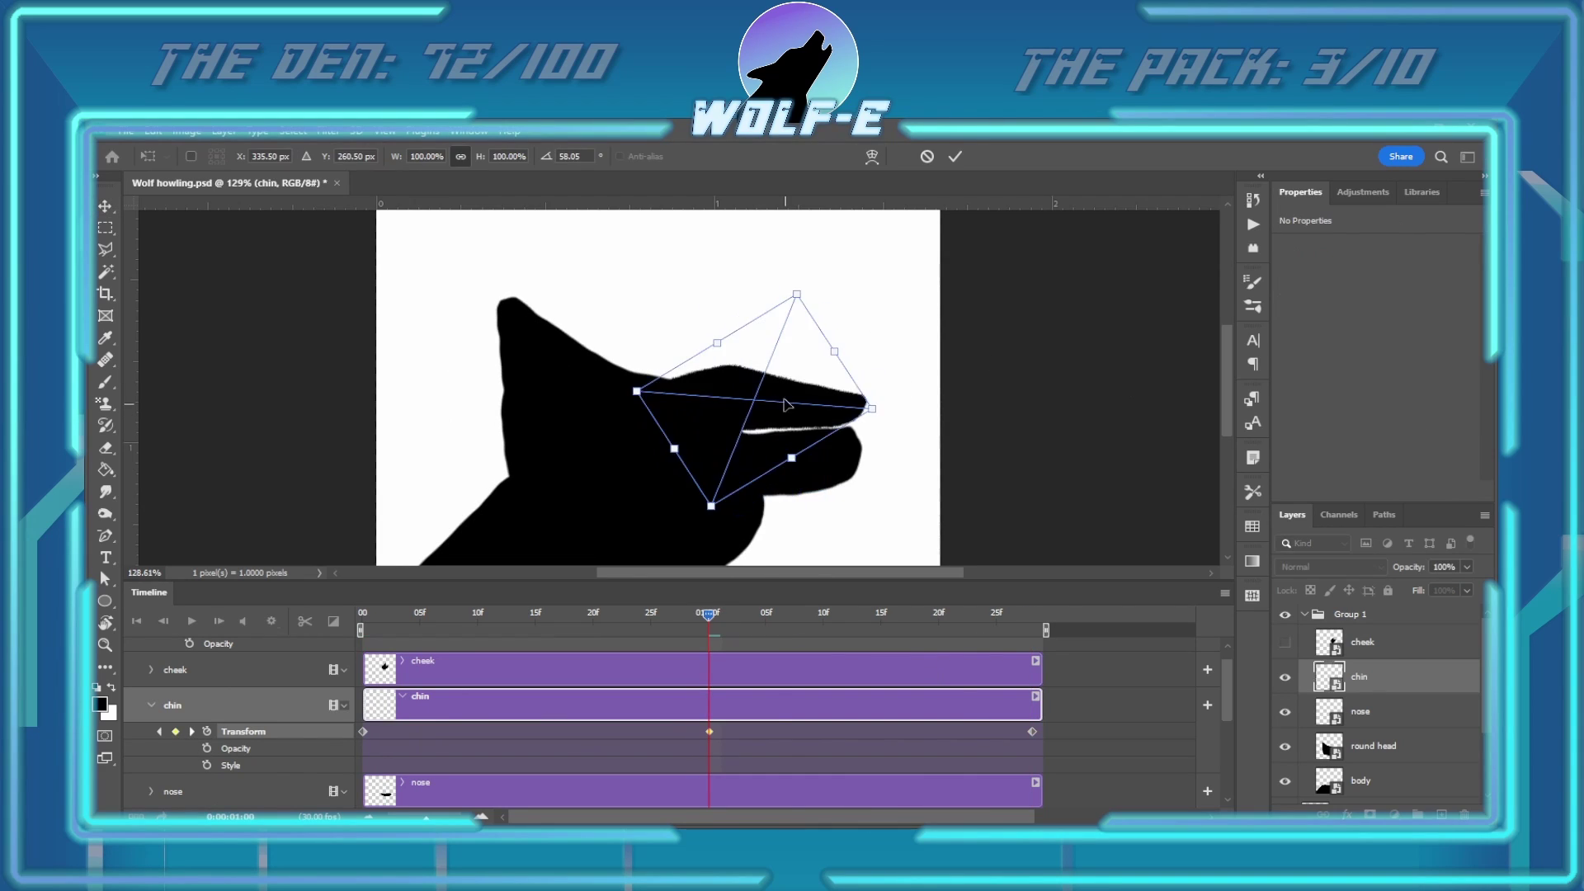
pyautogui.press('Return')
pyautogui.press('space')
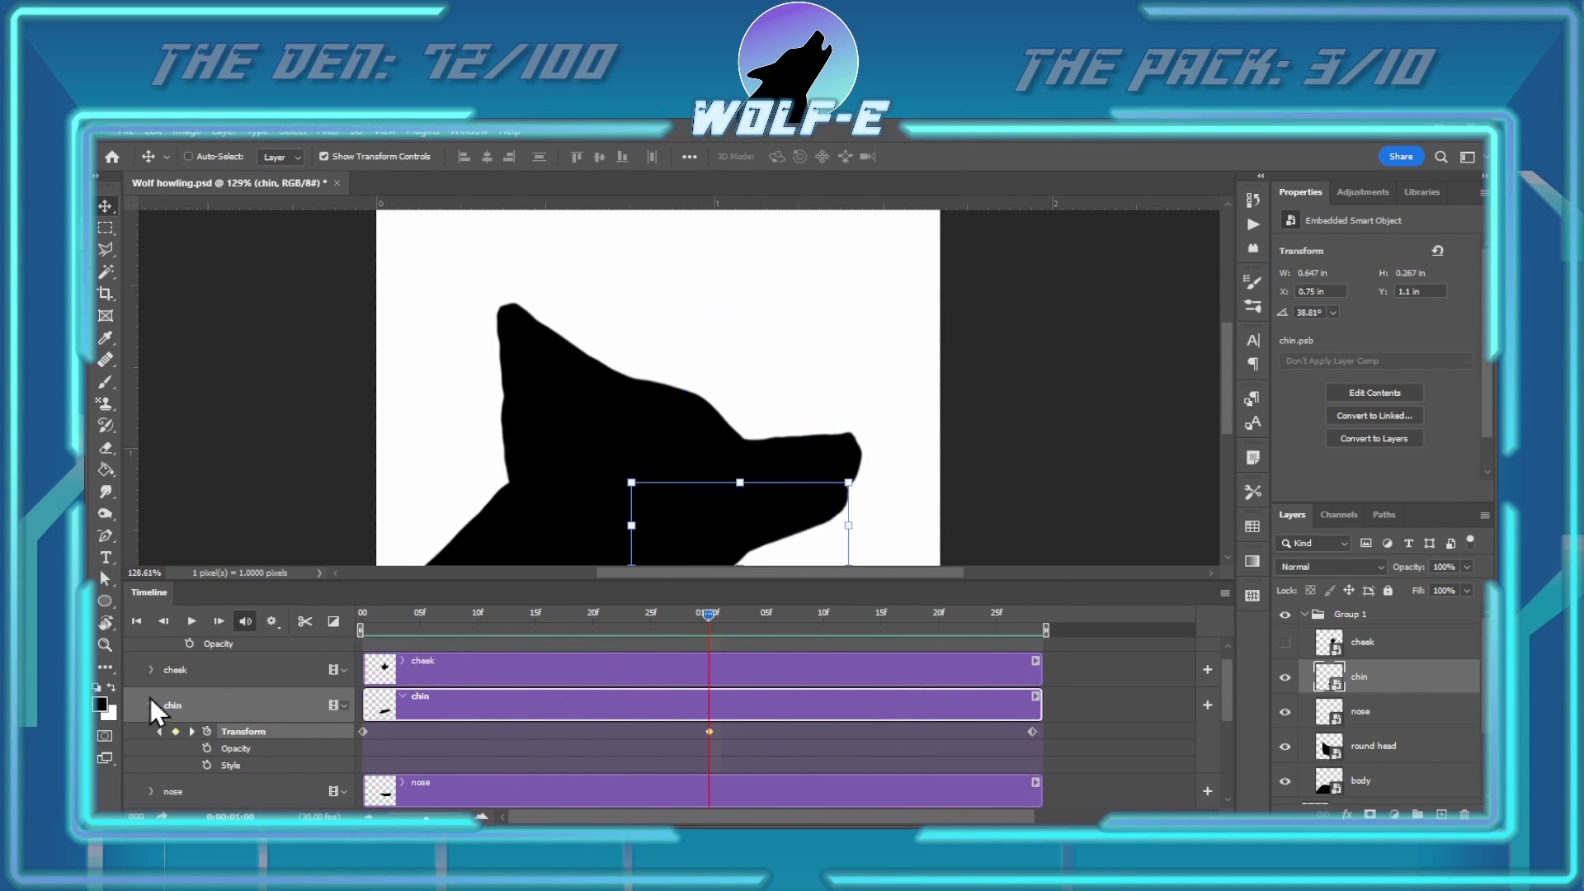
# Rotate the cheek 32.65° at the 1-second mark, fit it over the jaw joint, and play back the motion
pyautogui.hotkey('alt', ']')
pyautogui.click(709, 612)
pyautogui.hotkey('ctrl', 't')
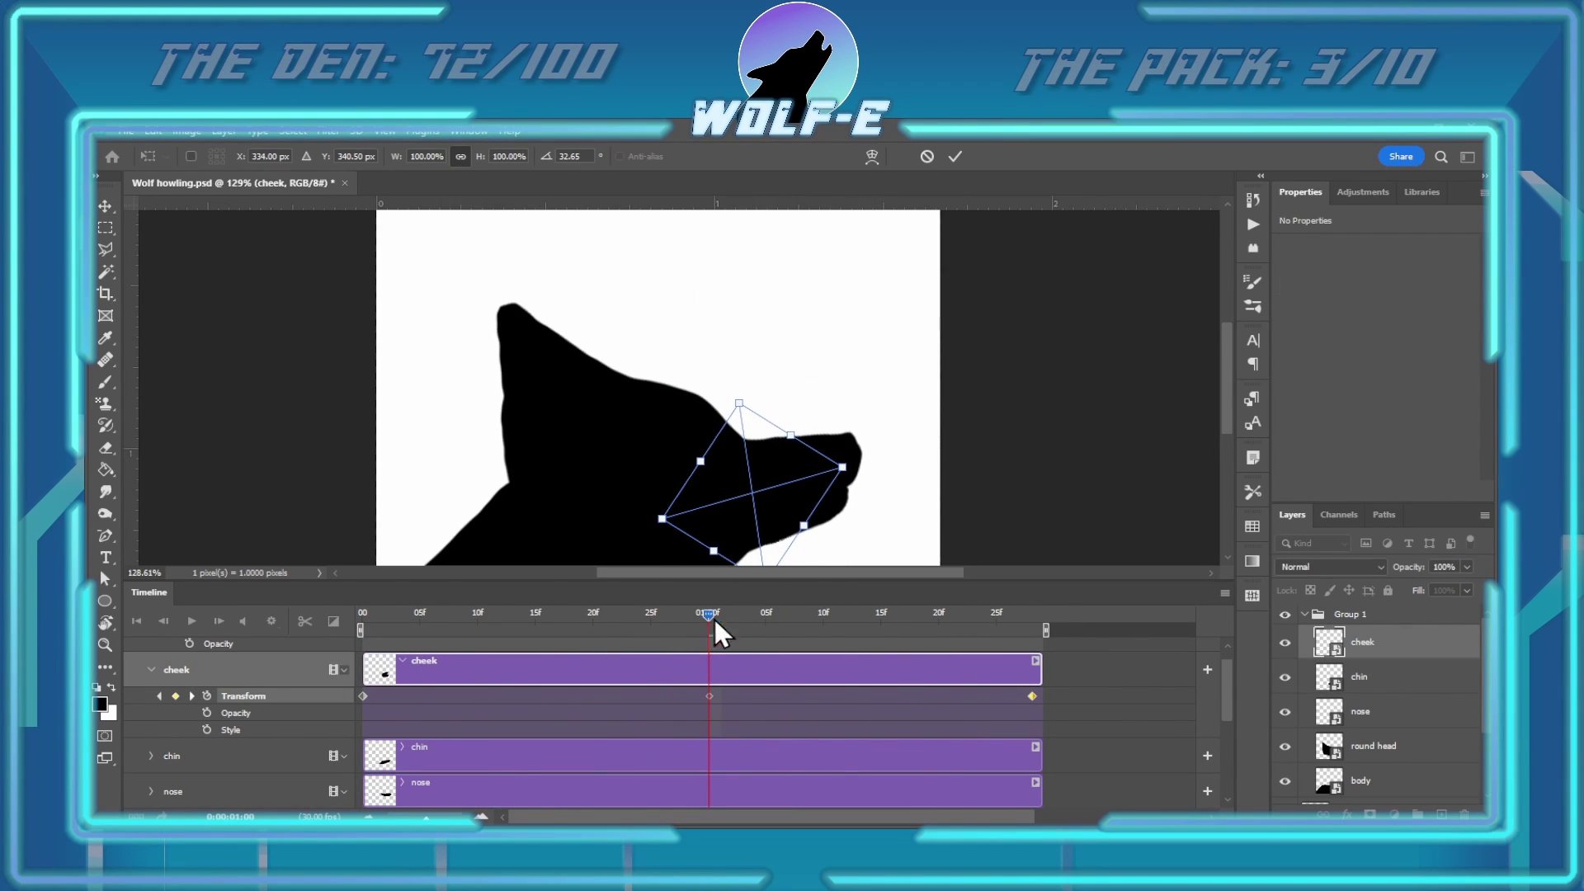
pyautogui.press('Return')
pyautogui.press('space')
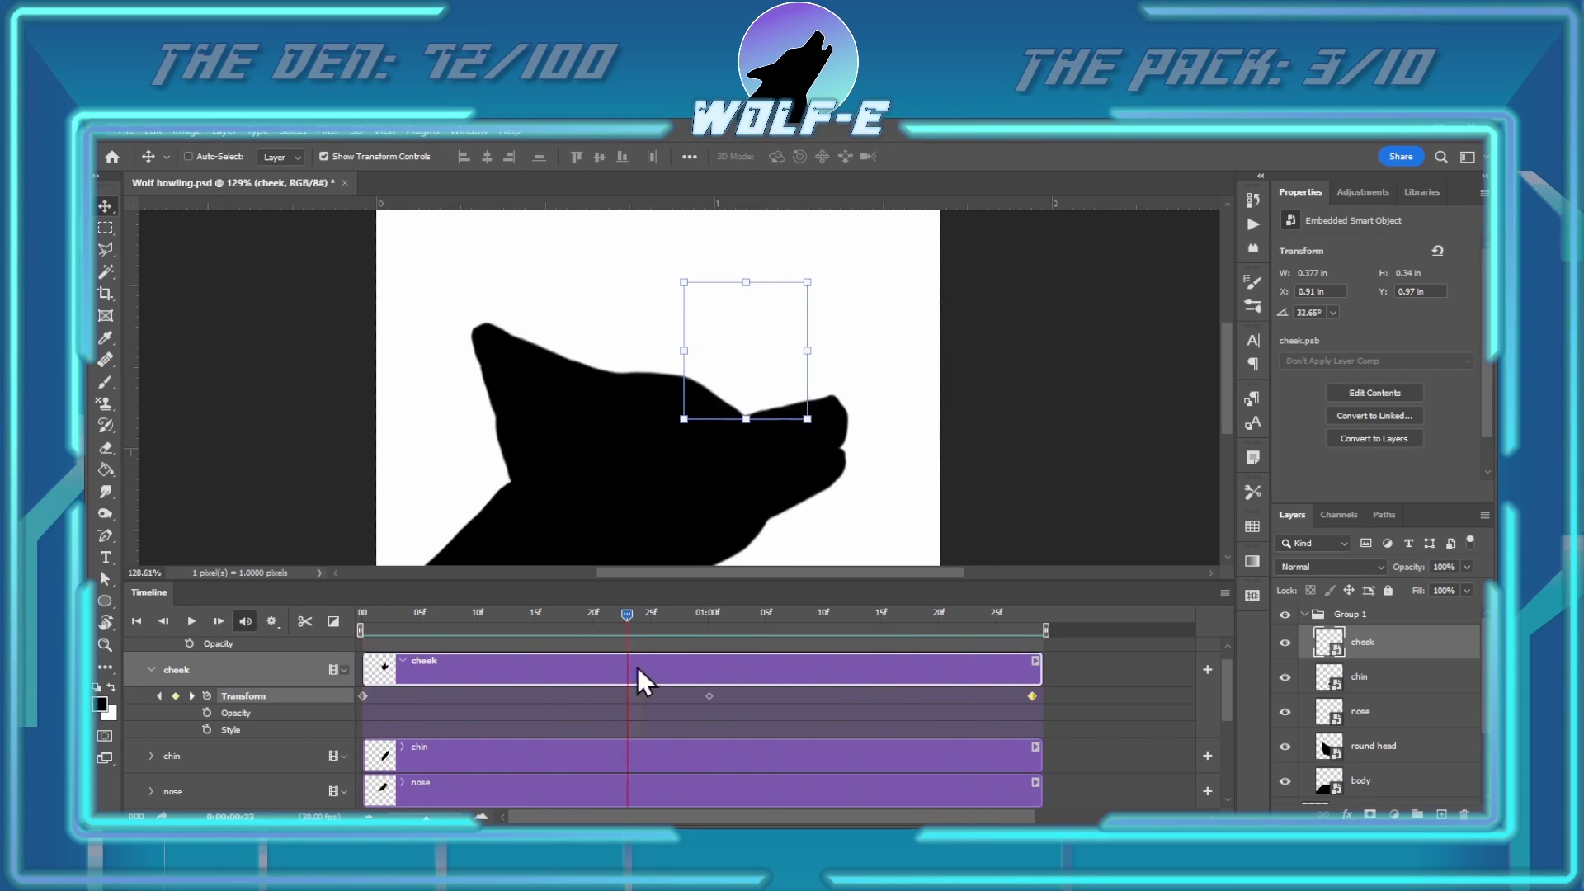
# Readjust the nose's rotation and position so the muzzle closes against the chin
pyautogui.hotkey('alt', '[')
pyautogui.hotkey('alt', '[')
pyautogui.hotkey('ctrl', 't')
pyautogui.press('Return')
pyautogui.scroll(-3, 1016, 487)
# Play the head animation from the start to check how the parts move together, and return to the start
pyautogui.click(625, 620)
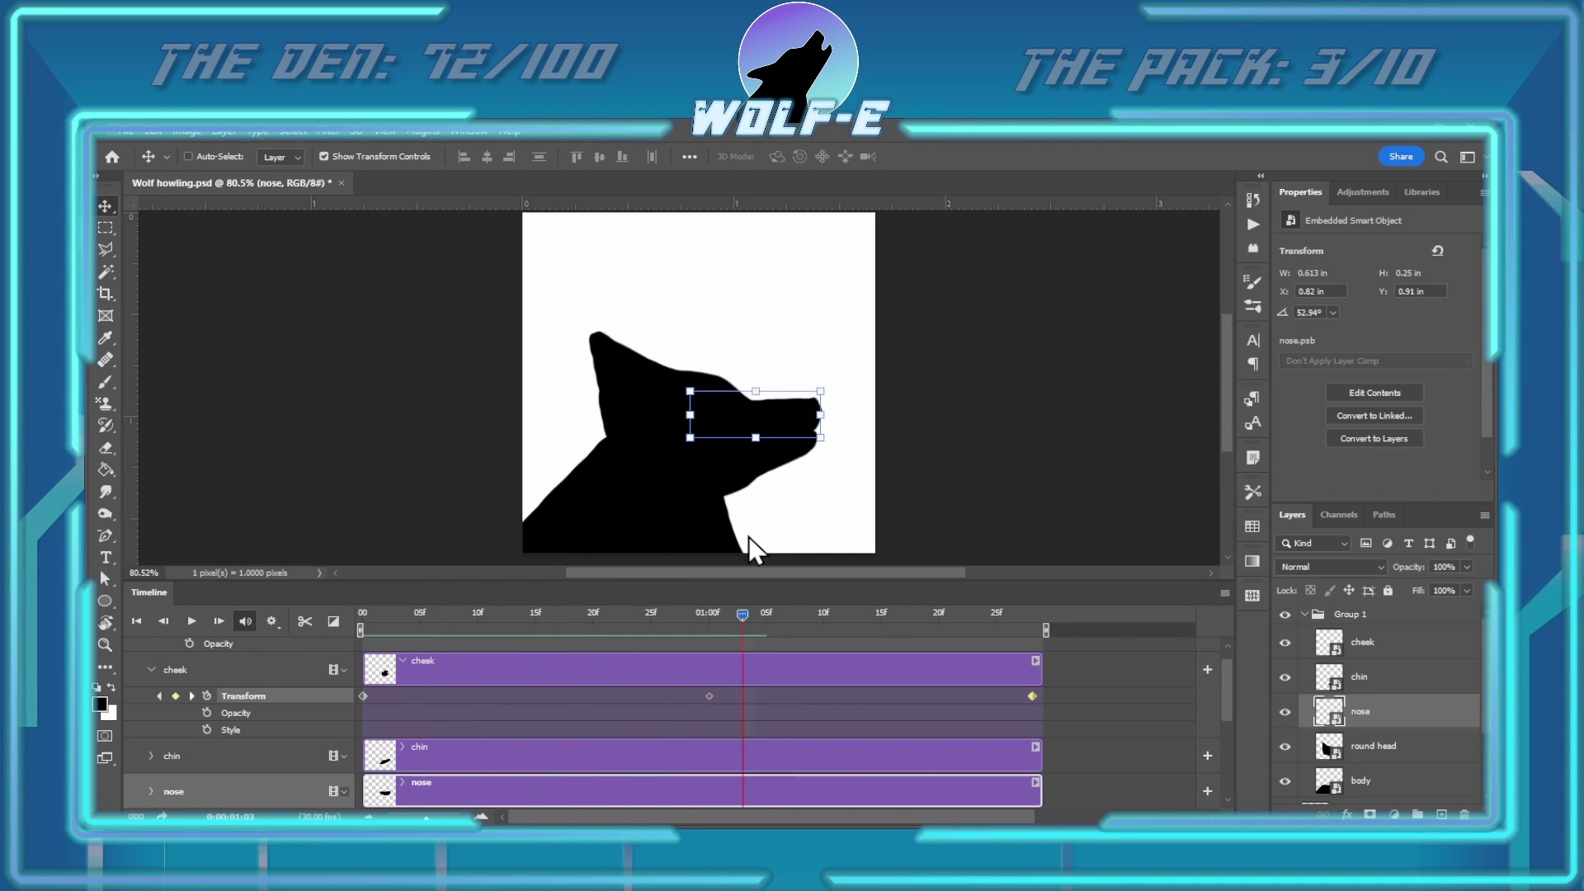
pyautogui.keyDown('ctrl'); pyautogui.click(768, 375); pyautogui.keyUp('ctrl')
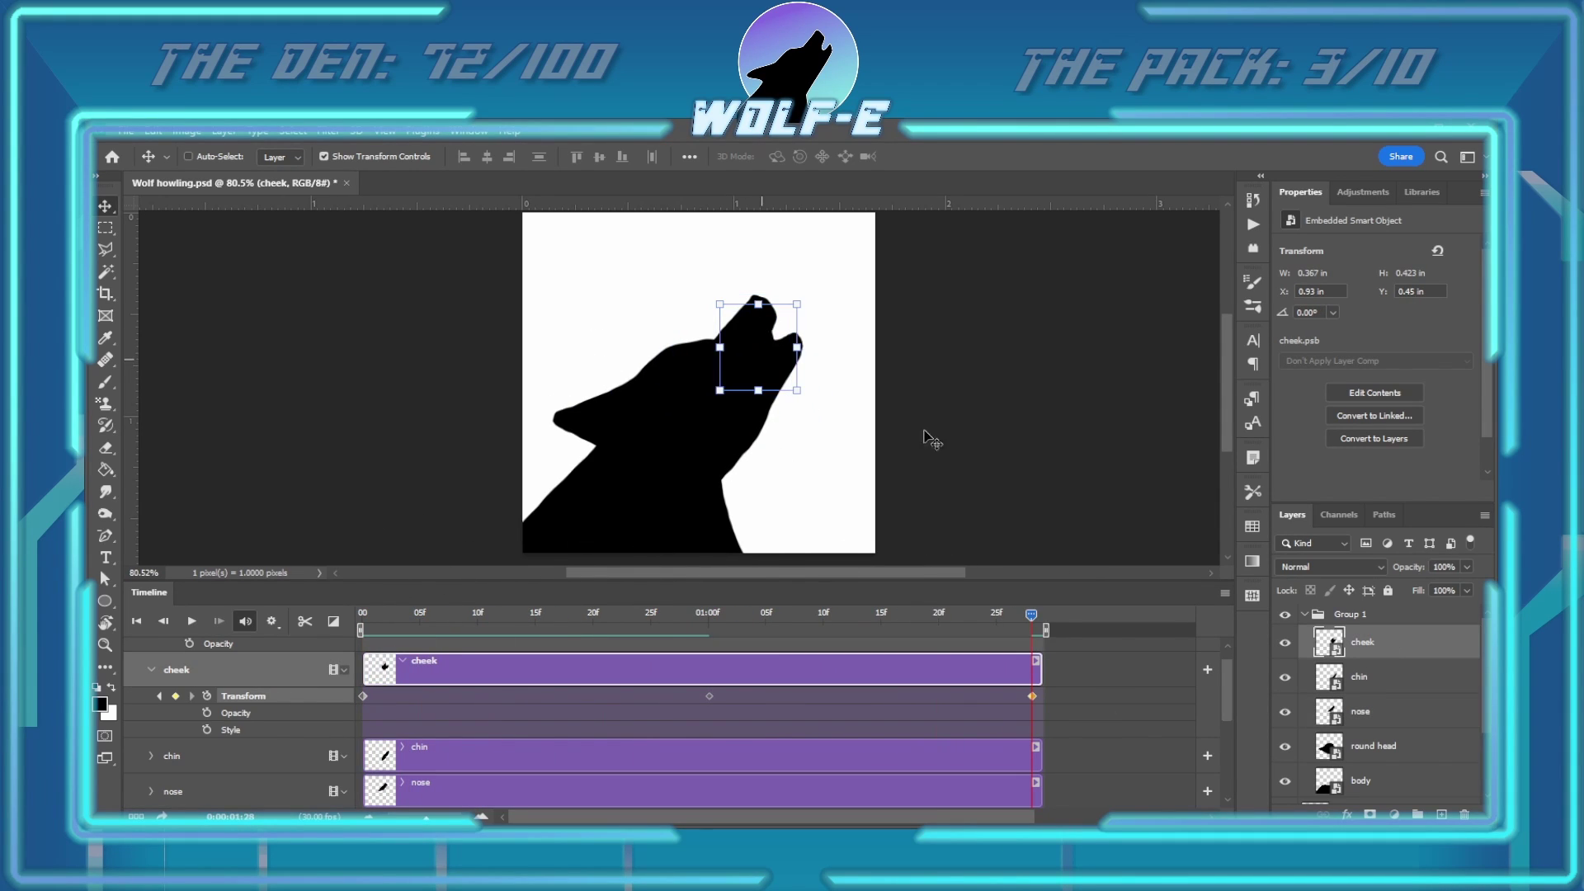
pyautogui.moveTo(532, 615); pyautogui.dragTo(364, 628)
pyautogui.press('m')
pyautogui.click(189, 622)
pyautogui.click(188, 622)
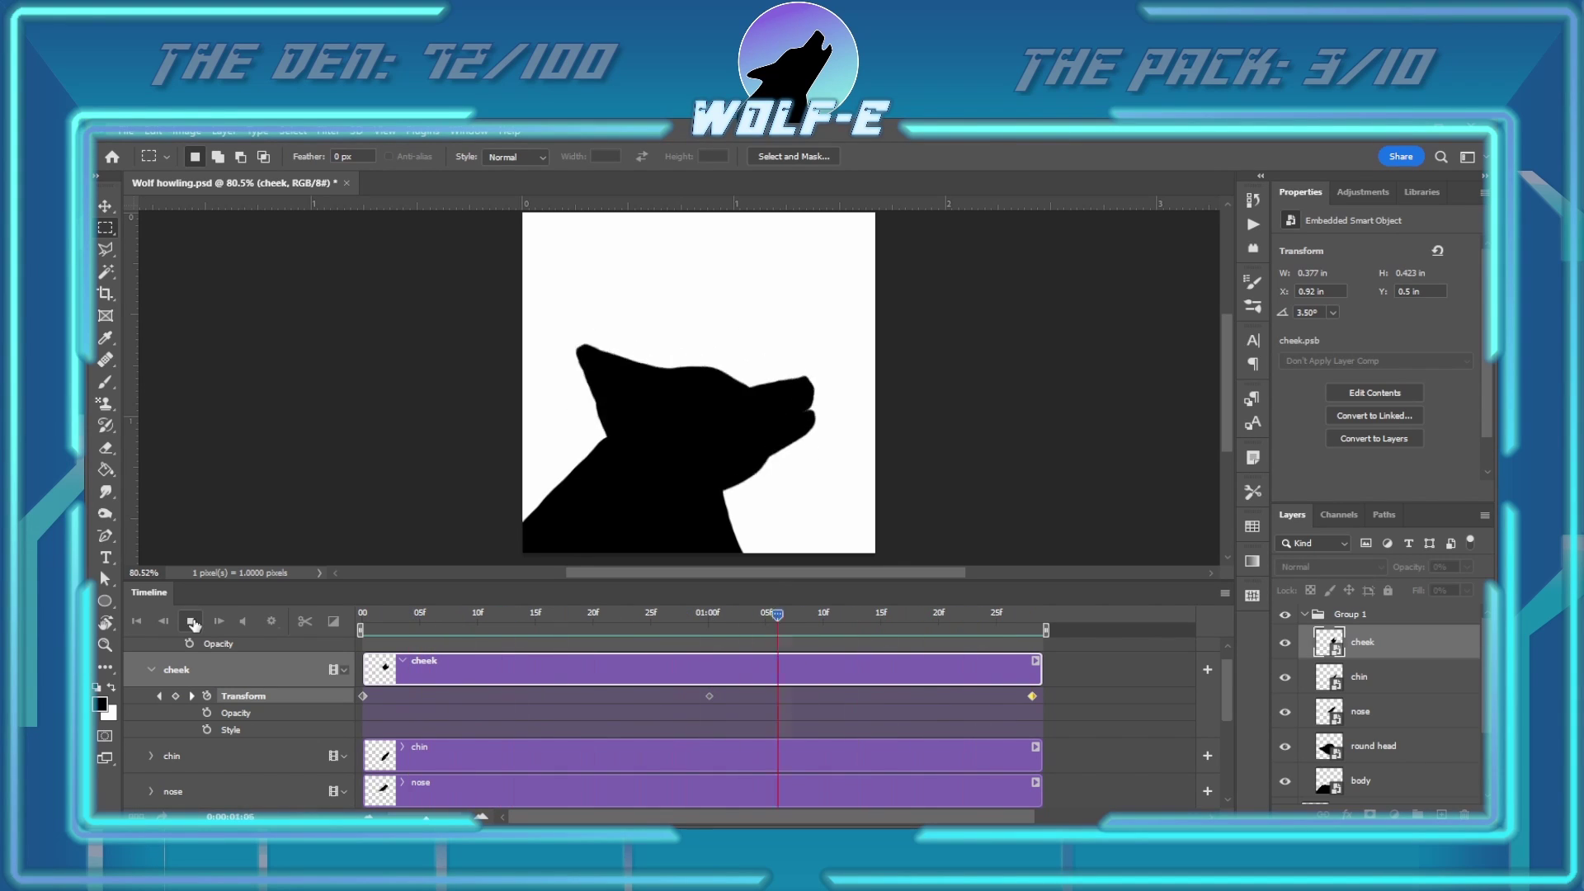
pyautogui.click(191, 622)
pyautogui.click(365, 630)
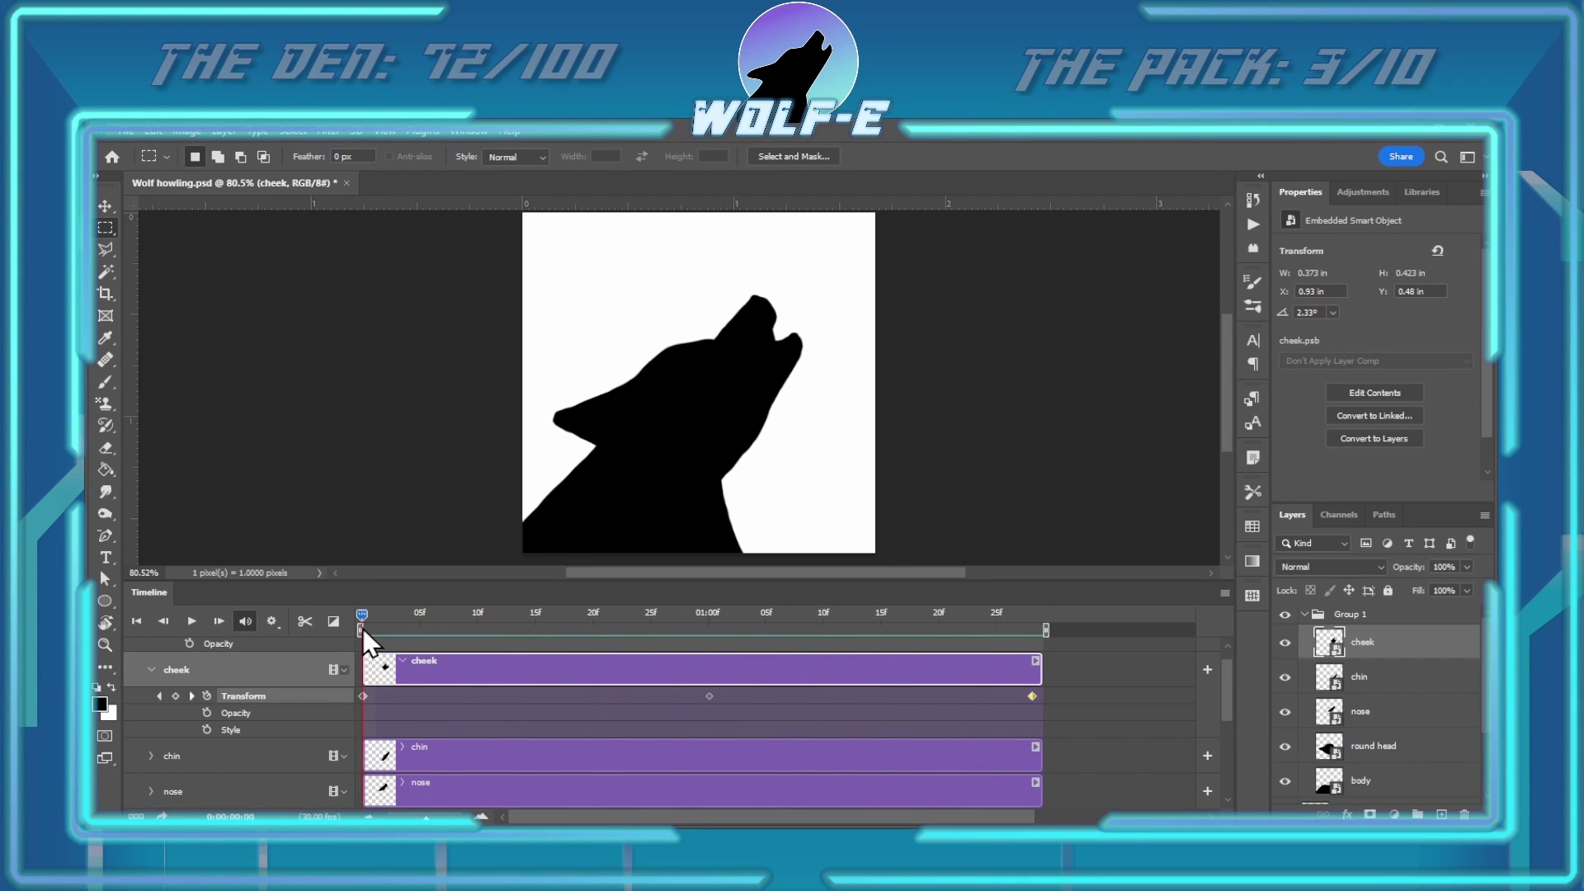
# Move the lowered-head Transform keyframes of the cheek, chin, nose and round head clips from the 1-second mark to the start
pyautogui.click(709, 695)
pyautogui.press('Delete')
pyautogui.moveTo(602, 582); pyautogui.dragTo(601, 264)
pyautogui.click(151, 644)
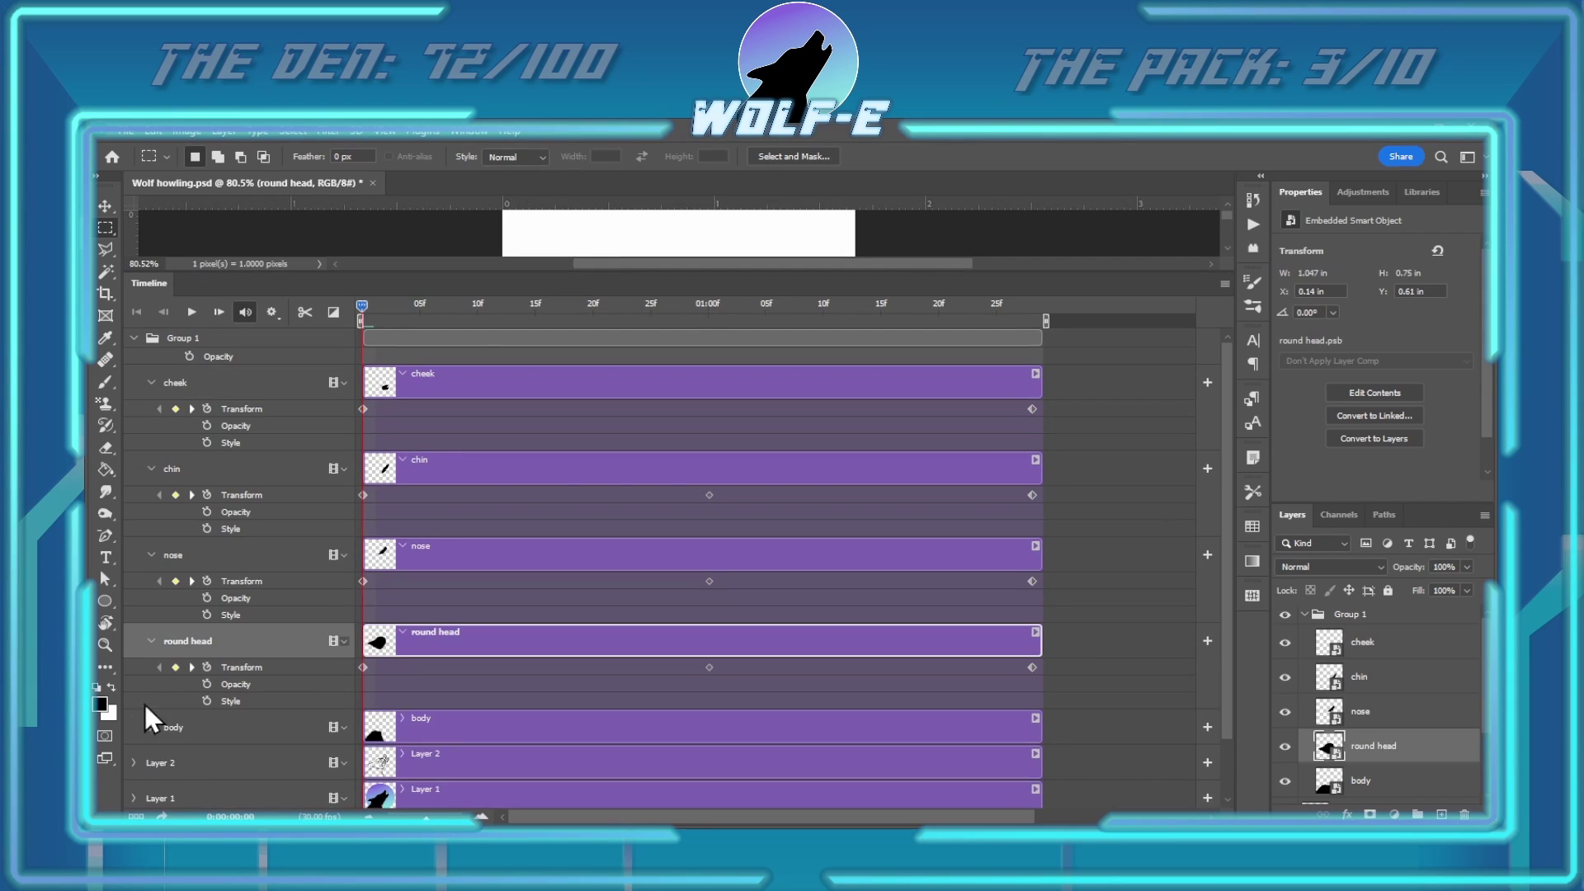
pyautogui.click(363, 666)
pyautogui.click(708, 581)
pyautogui.press('Delete')
pyautogui.click(708, 495)
pyautogui.press('Delete')
# Move the ending howl keyframes of the cheek, chin, nose and round head clips to frame 10 and play back the head raise
pyautogui.moveTo(989, 276); pyautogui.dragTo(1060, 255)
pyautogui.press('space')
pyautogui.moveTo(1032, 660); pyautogui.dragTo(778, 660)
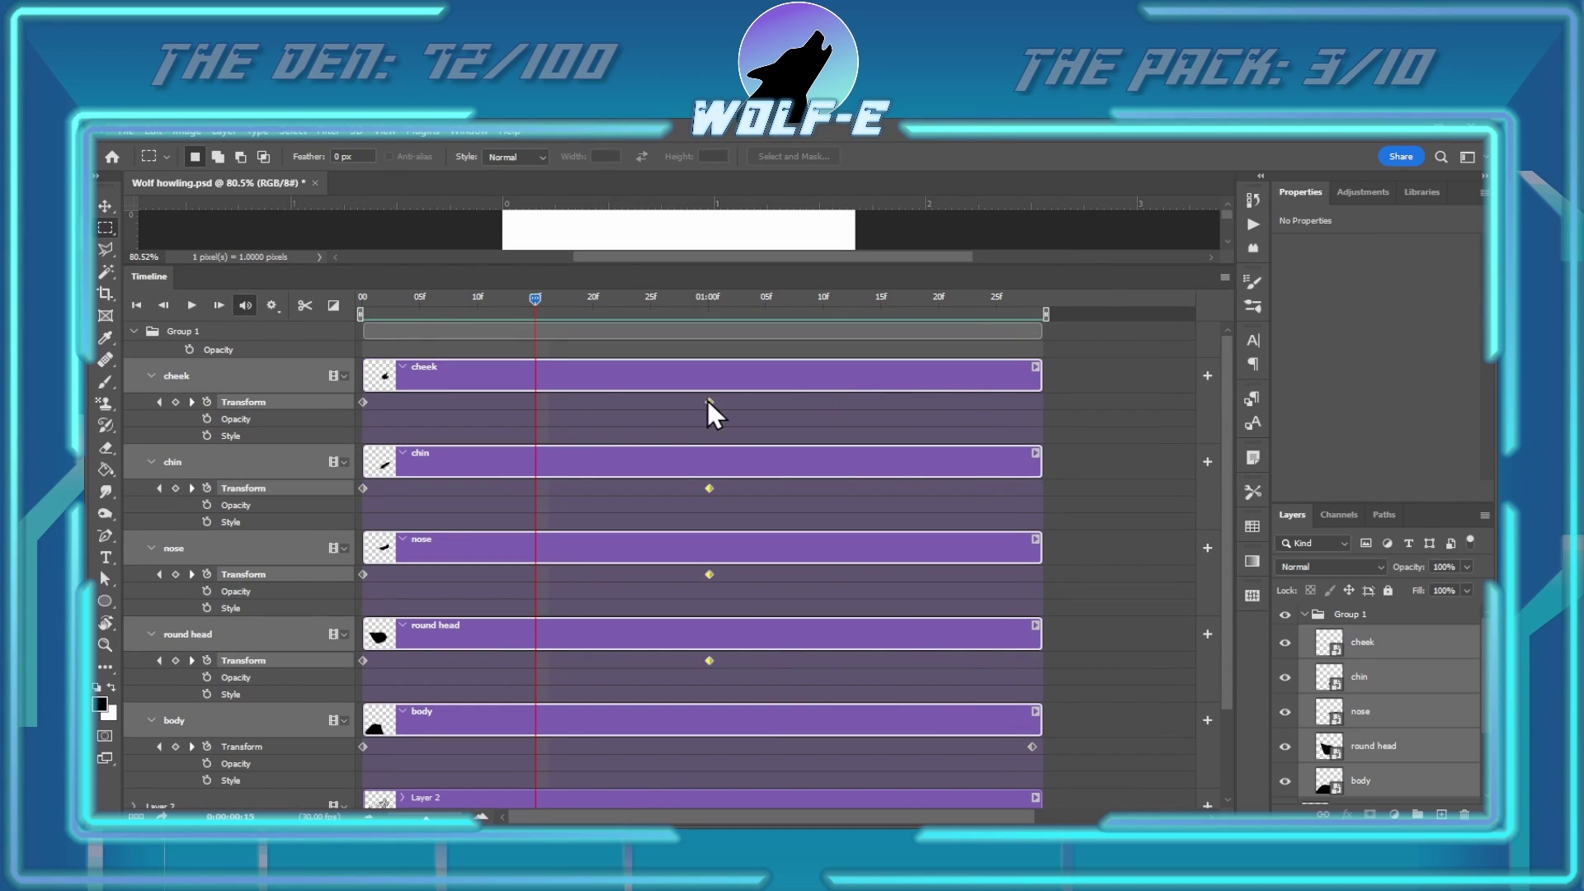
pyautogui.moveTo(1064, 266); pyautogui.dragTo(672, 701)
pyautogui.press('space')
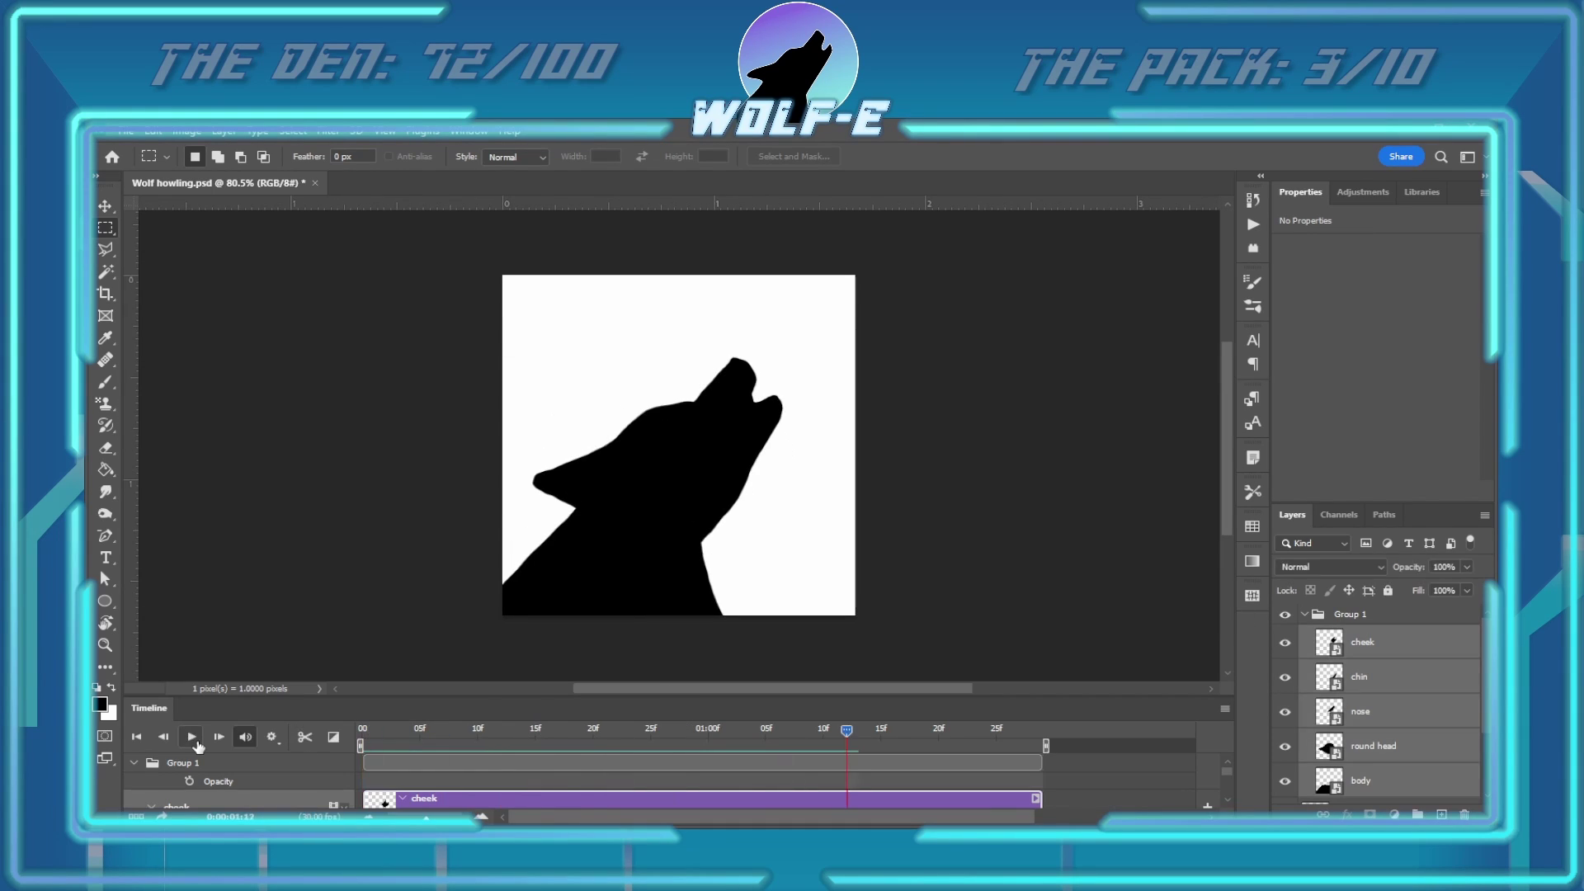
pyautogui.click(191, 737)
pyautogui.moveTo(1221, 698); pyautogui.dragTo(1221, 434)
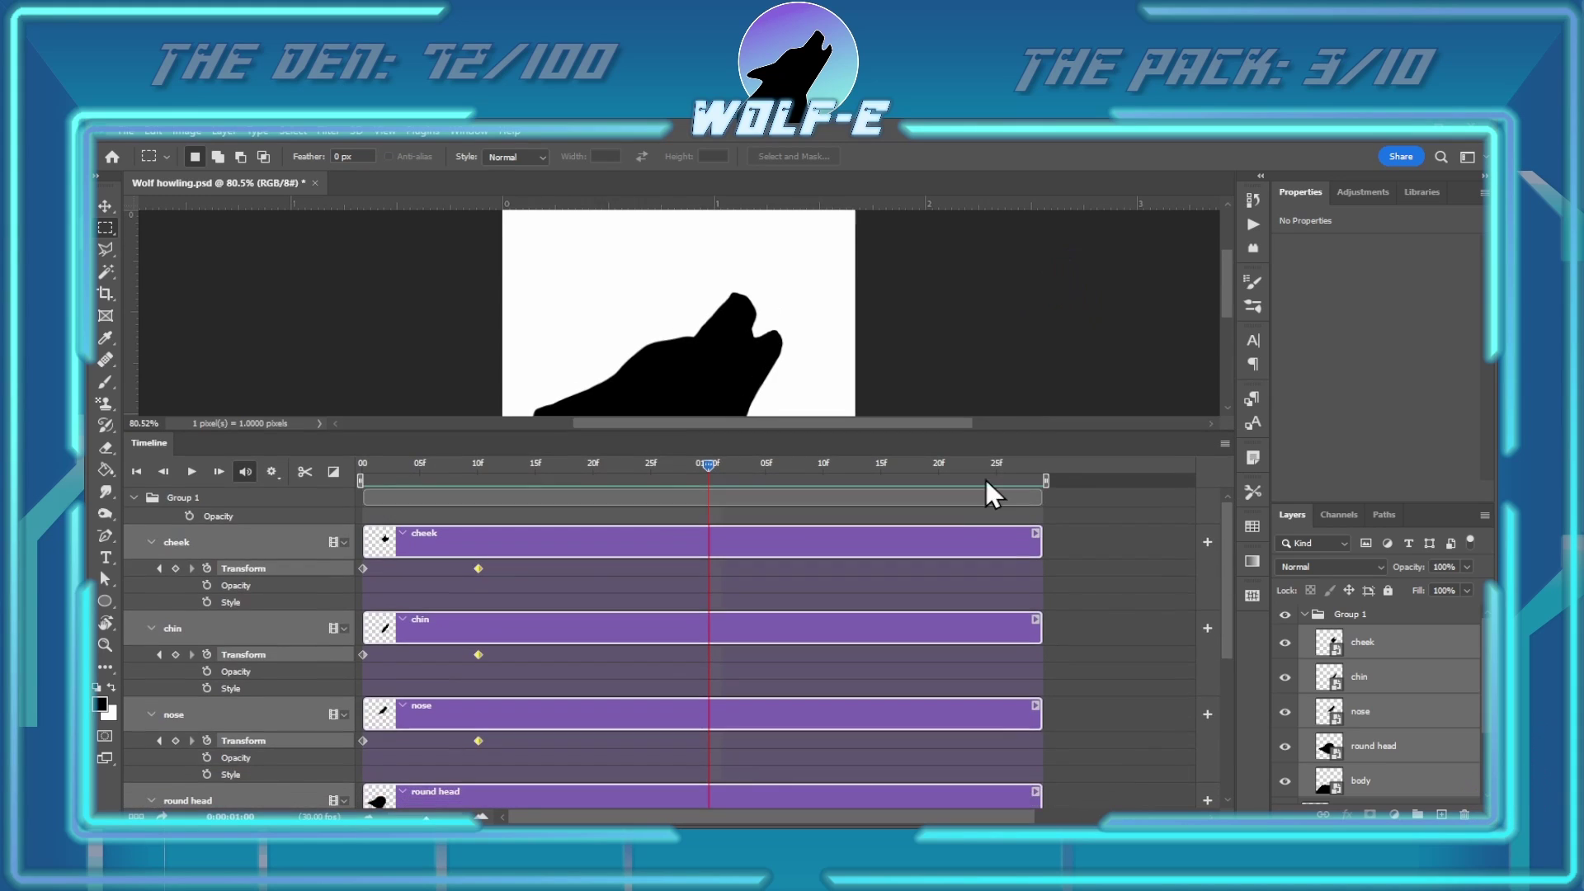
# Add a Transform keyframe at frame 2 to the cheek, chin, nose and round head clips
pyautogui.scroll(2, 1234, 632)
pyautogui.click(363, 787)
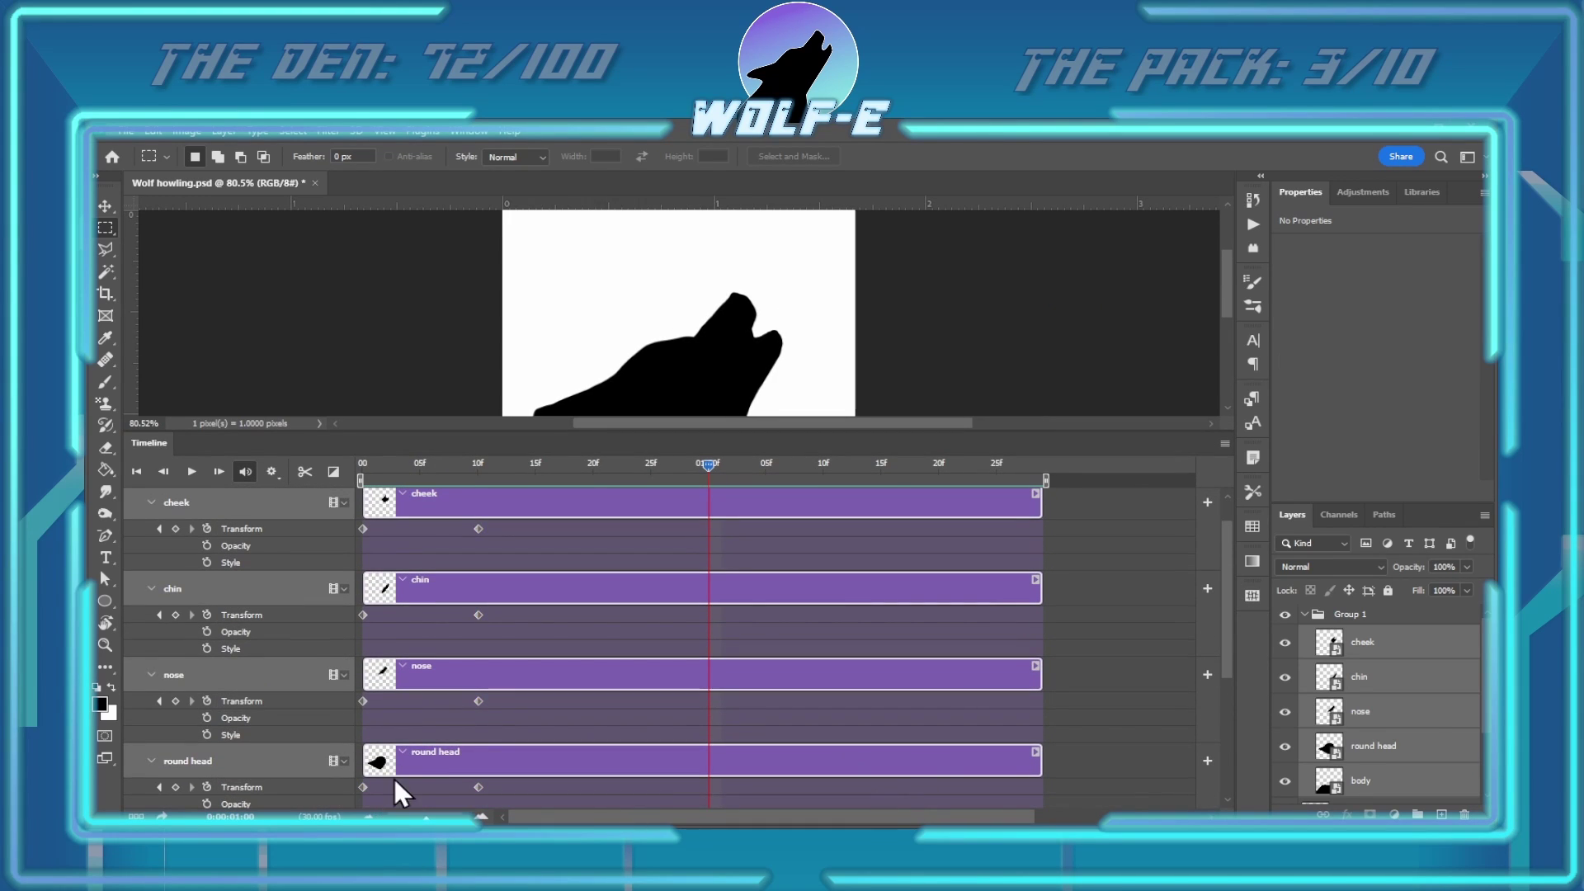
pyautogui.click(363, 528)
pyautogui.moveTo(363, 528); pyautogui.dragTo(386, 528)
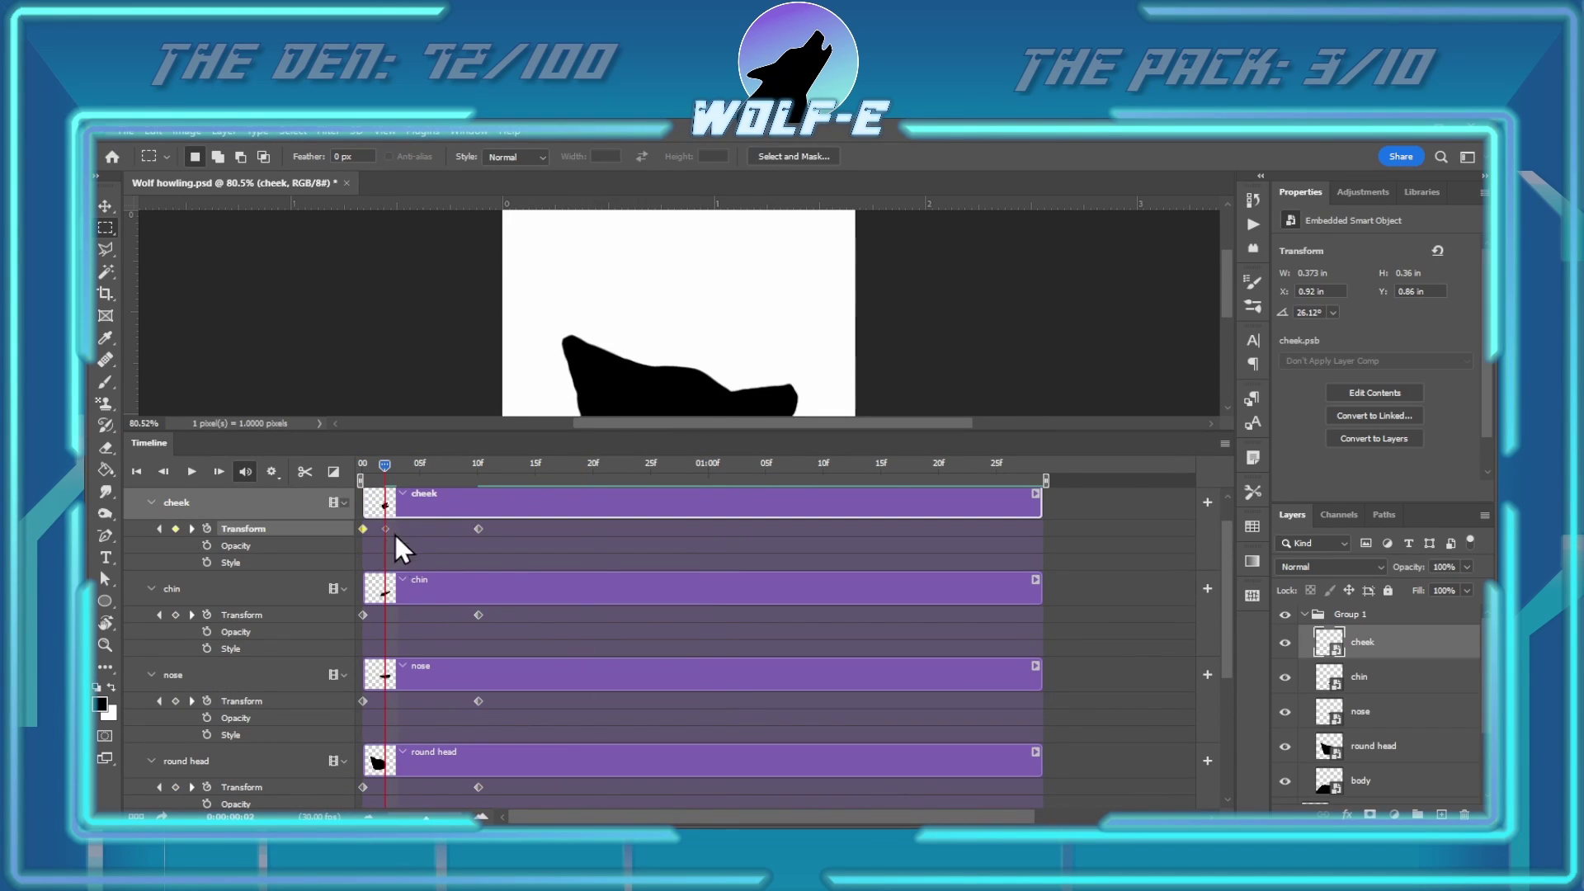
pyautogui.scroll(-1, 386, 530)
pyautogui.click(402, 612)
pyautogui.click(392, 667)
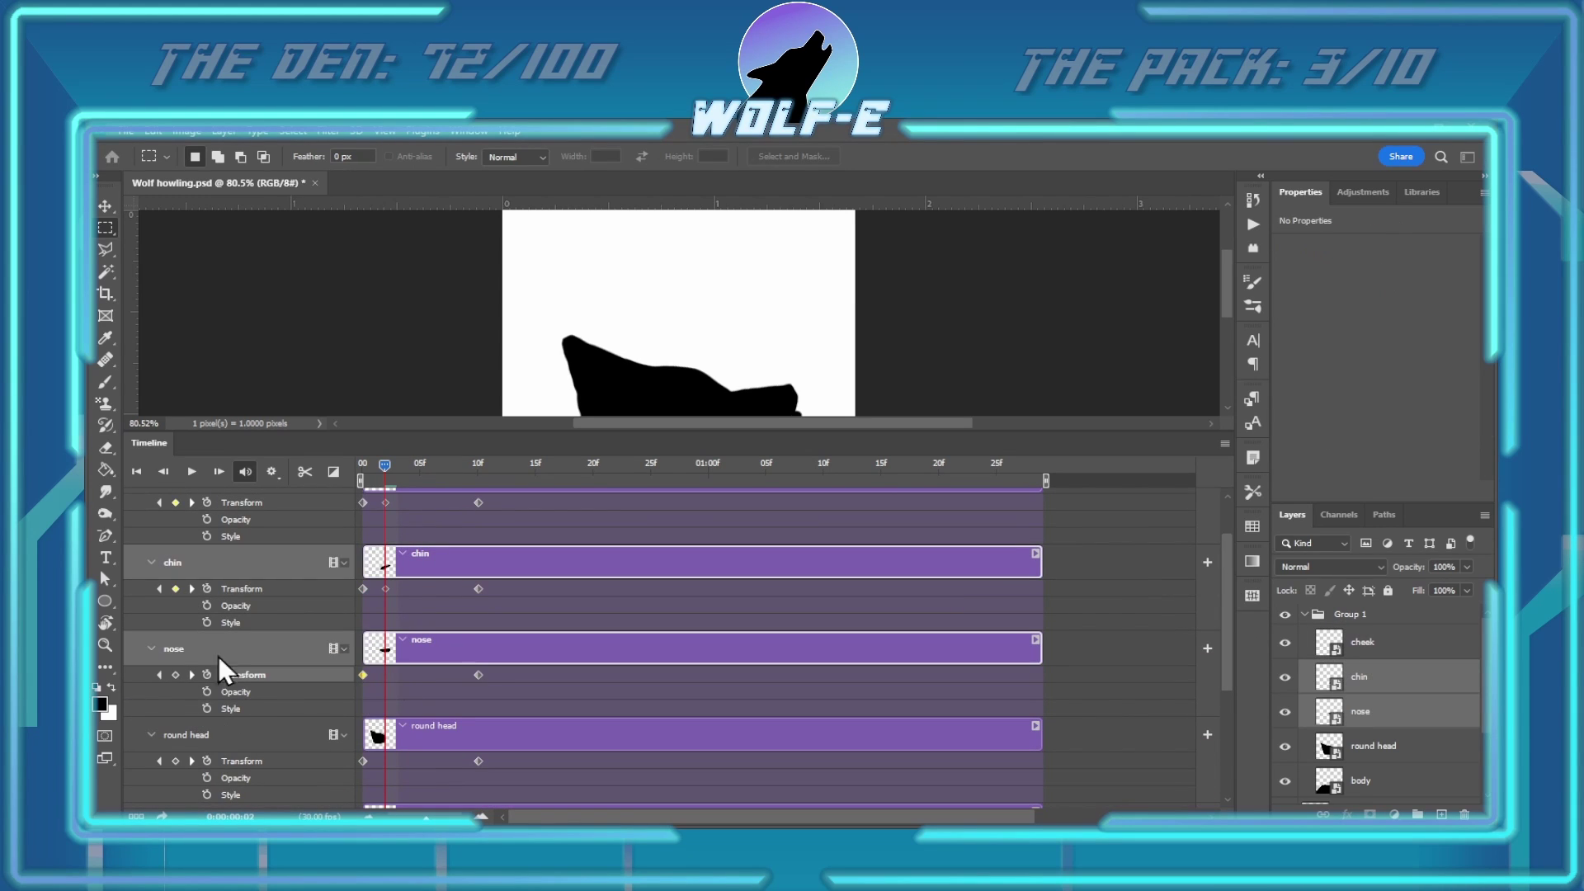
pyautogui.click(181, 760)
pyautogui.moveTo(1227, 284); pyautogui.dragTo(1229, 343)
pyautogui.scroll(2, 1229, 586)
pyautogui.moveTo(385, 465); pyautogui.dragTo(458, 475)
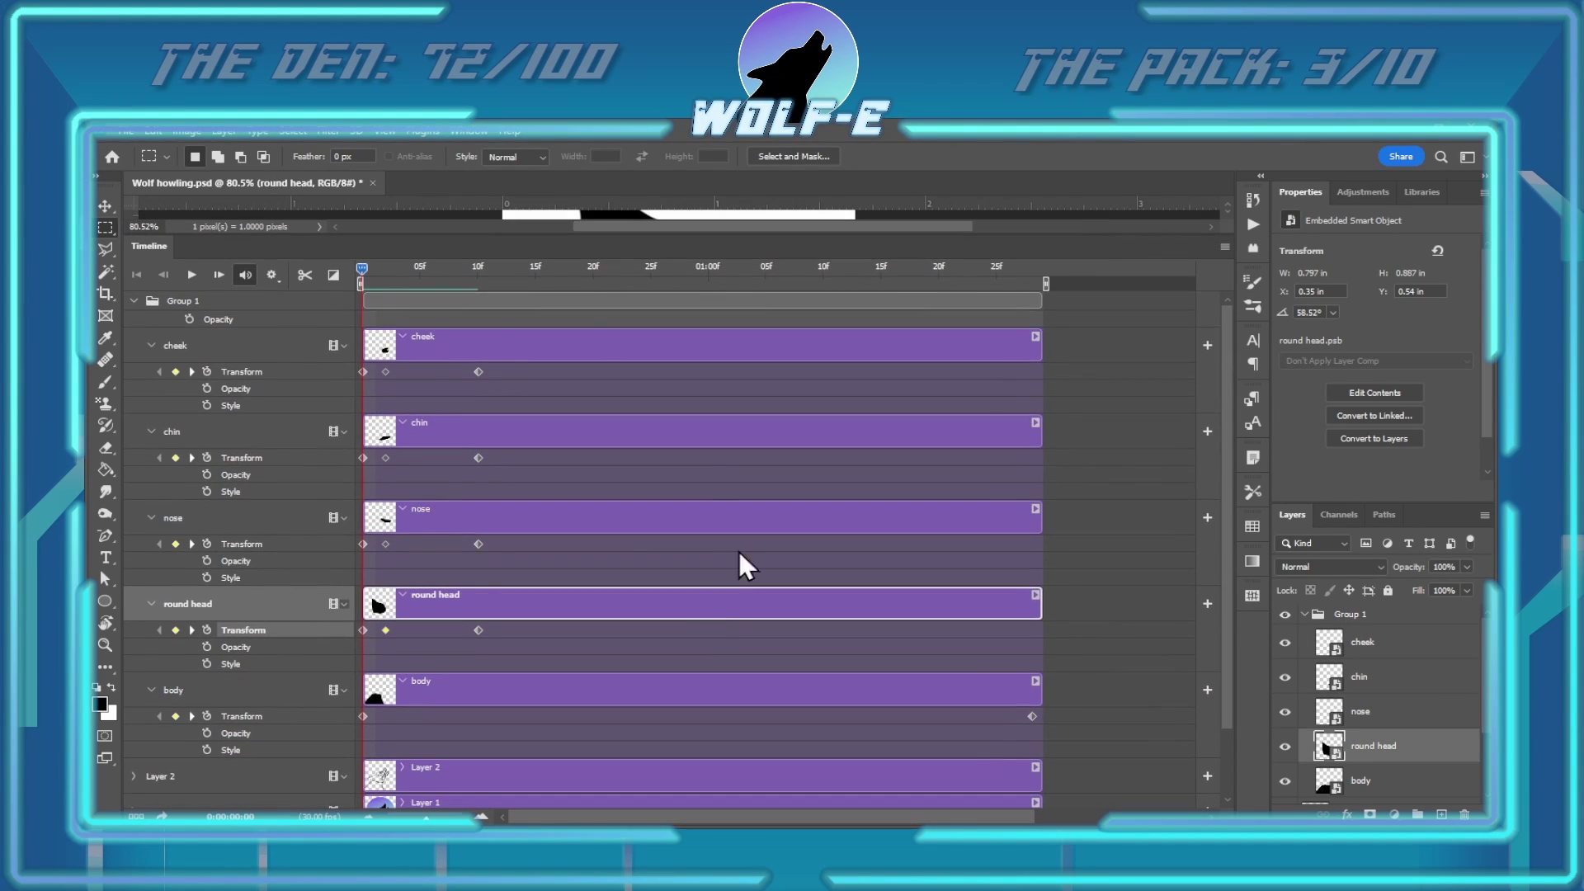
# Shift the second and third Transform keyframes of the cheek, chin, nose and round head clips to frames 10 and 27
pyautogui.keyDown('shift'); pyautogui.click(363, 371); pyautogui.keyUp('shift')
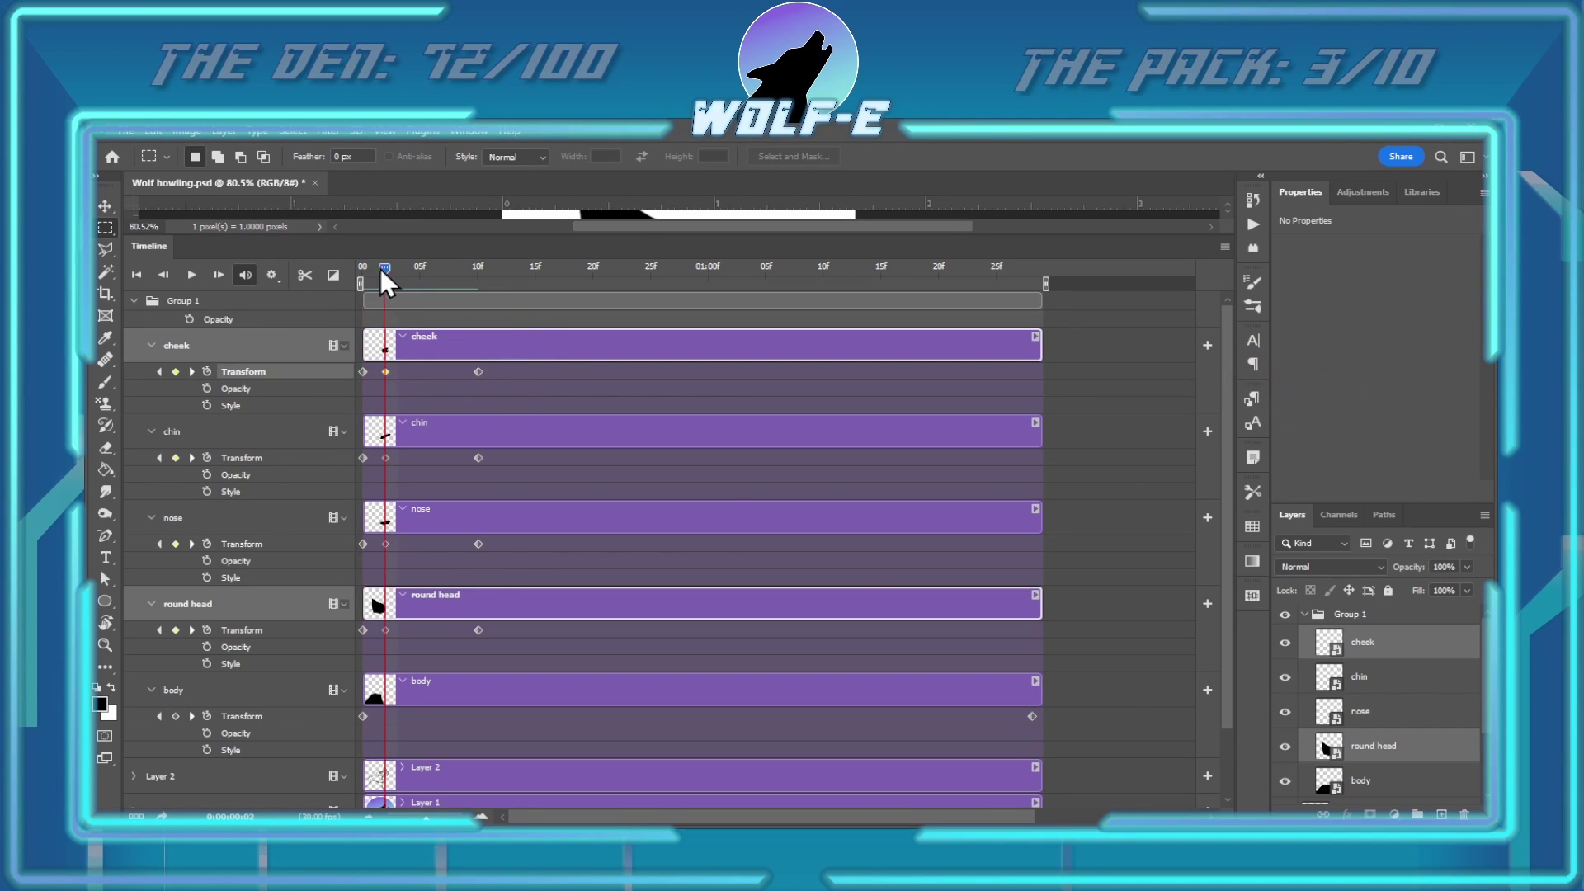
pyautogui.keyDown('ctrl'); pyautogui.click(247, 431); pyautogui.keyUp('ctrl')
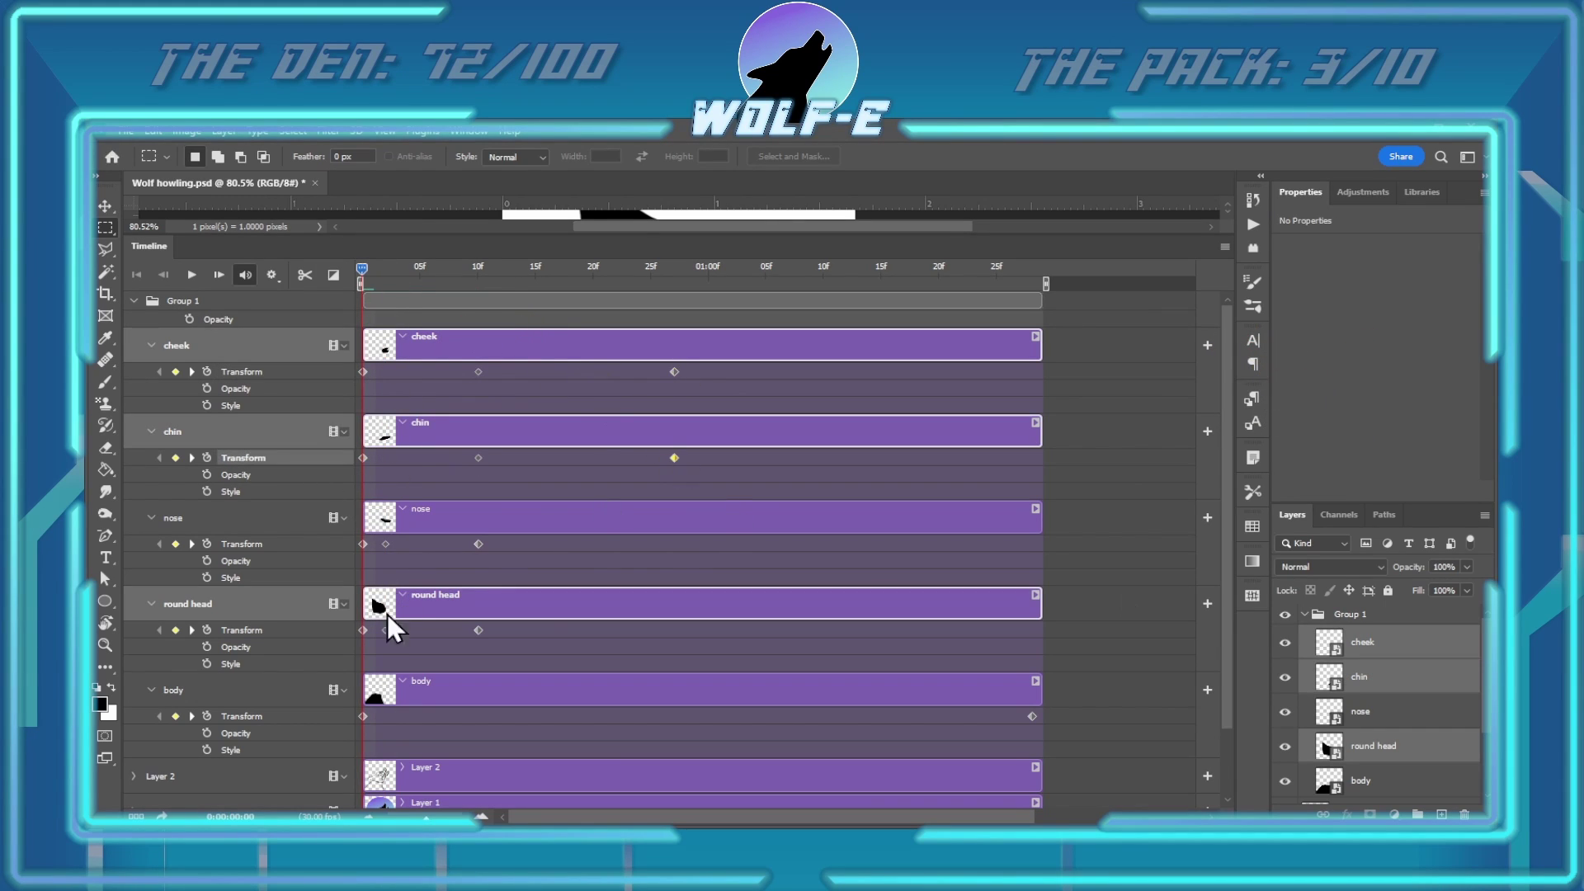
pyautogui.keyDown('ctrl'); pyautogui.click(247, 518); pyautogui.keyUp('ctrl')
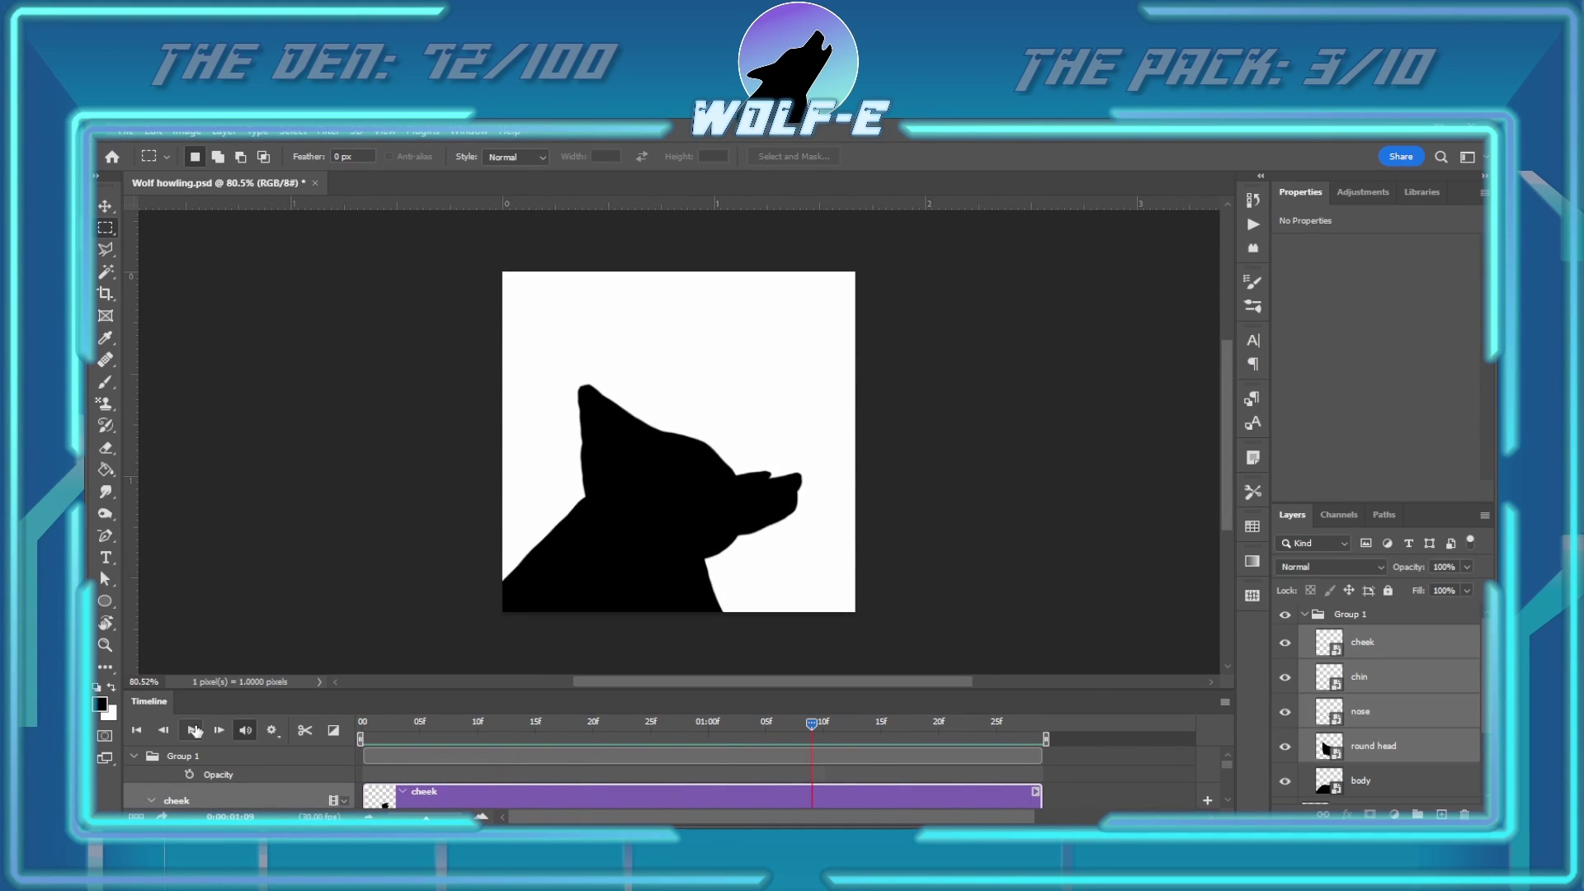
# Open the document in a second floating window as a small preview and enlarge the timeline
pyautogui.moveTo(1099, 693); pyautogui.dragTo(1099, 581)
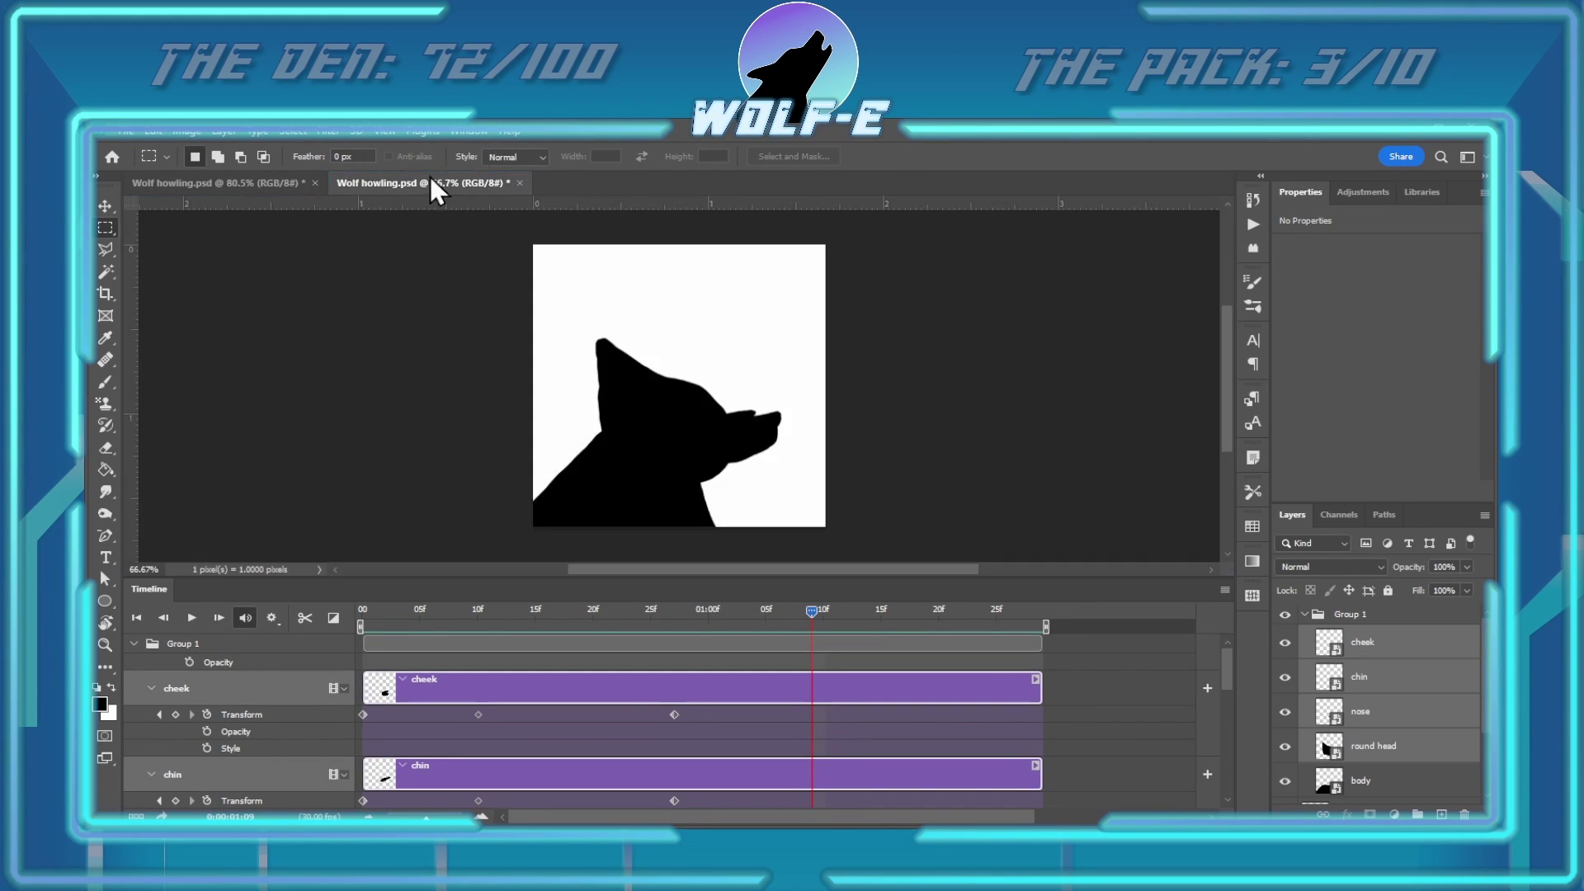
pyautogui.moveTo(672, 583); pyautogui.dragTo(755, 219)
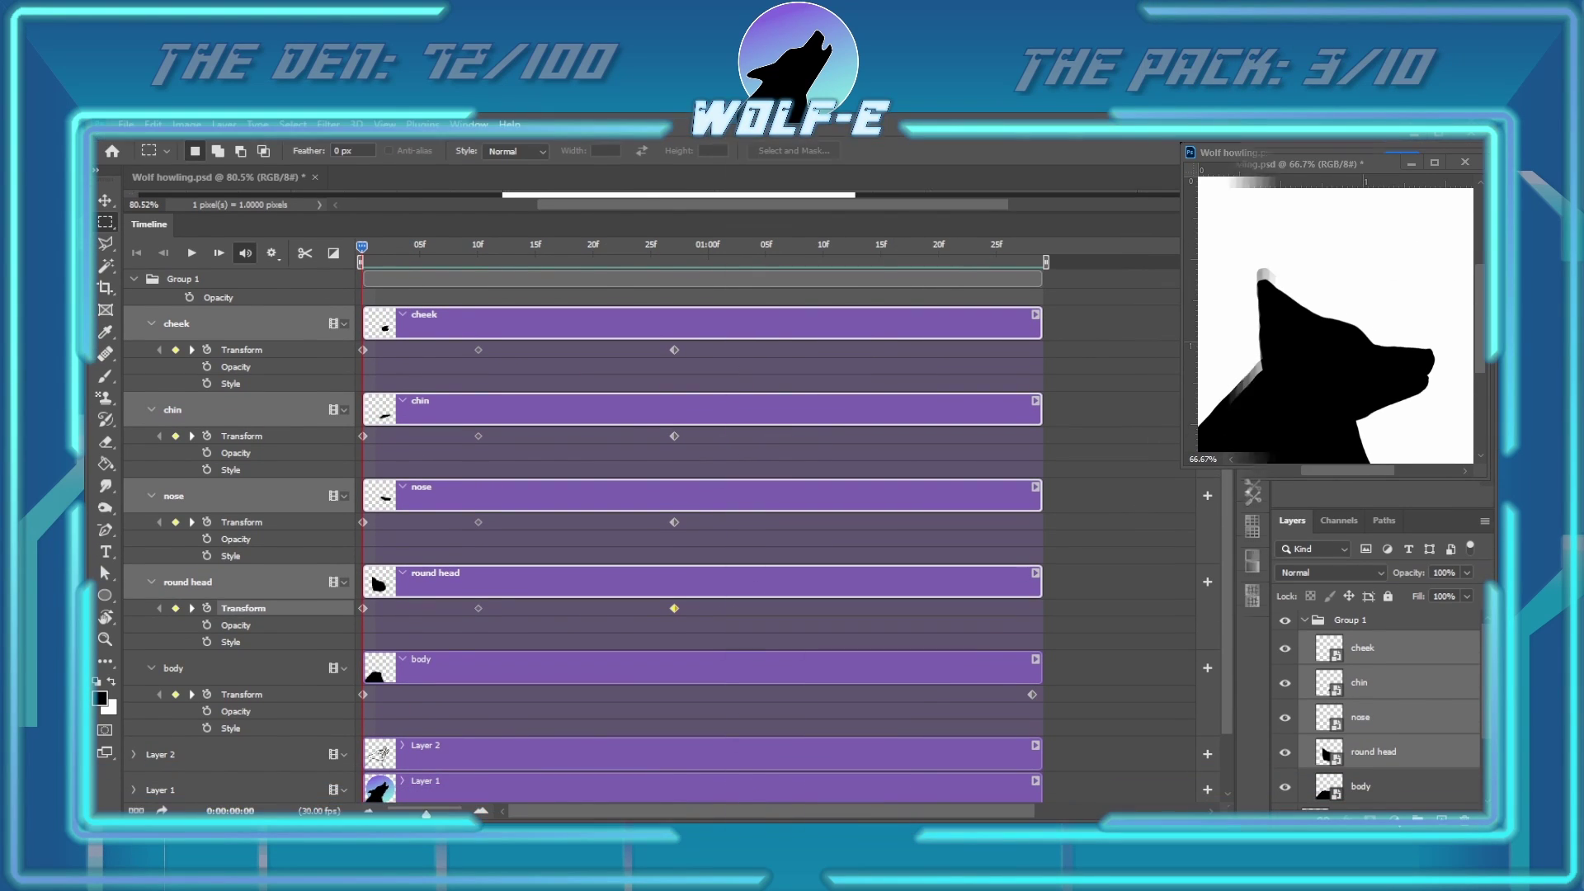
# Clear the Transform keyframes at frame 27 from the cheek, chin, nose and round head clips and return to the start
pyautogui.moveTo(362, 246); pyautogui.dragTo(673, 291)
pyautogui.click(674, 350)
pyautogui.press('Delete')
pyautogui.click(674, 435)
pyautogui.press('Delete')
pyautogui.click(674, 523)
pyautogui.press('Delete')
pyautogui.press('Delete')
pyautogui.press('Home')
# Place Transform keyframes at both the start and frame 3 of the cheek, chin, nose and round head clips
pyautogui.moveTo(363, 350); pyautogui.dragTo(398, 350)
pyautogui.moveTo(363, 435); pyautogui.dragTo(397, 435)
pyautogui.moveTo(363, 522); pyautogui.dragTo(397, 522)
pyautogui.moveTo(363, 608); pyautogui.dragTo(398, 608)
pyautogui.click(363, 695)
pyautogui.click(175, 350)
pyautogui.click(175, 436)
pyautogui.click(174, 522)
pyautogui.click(175, 608)
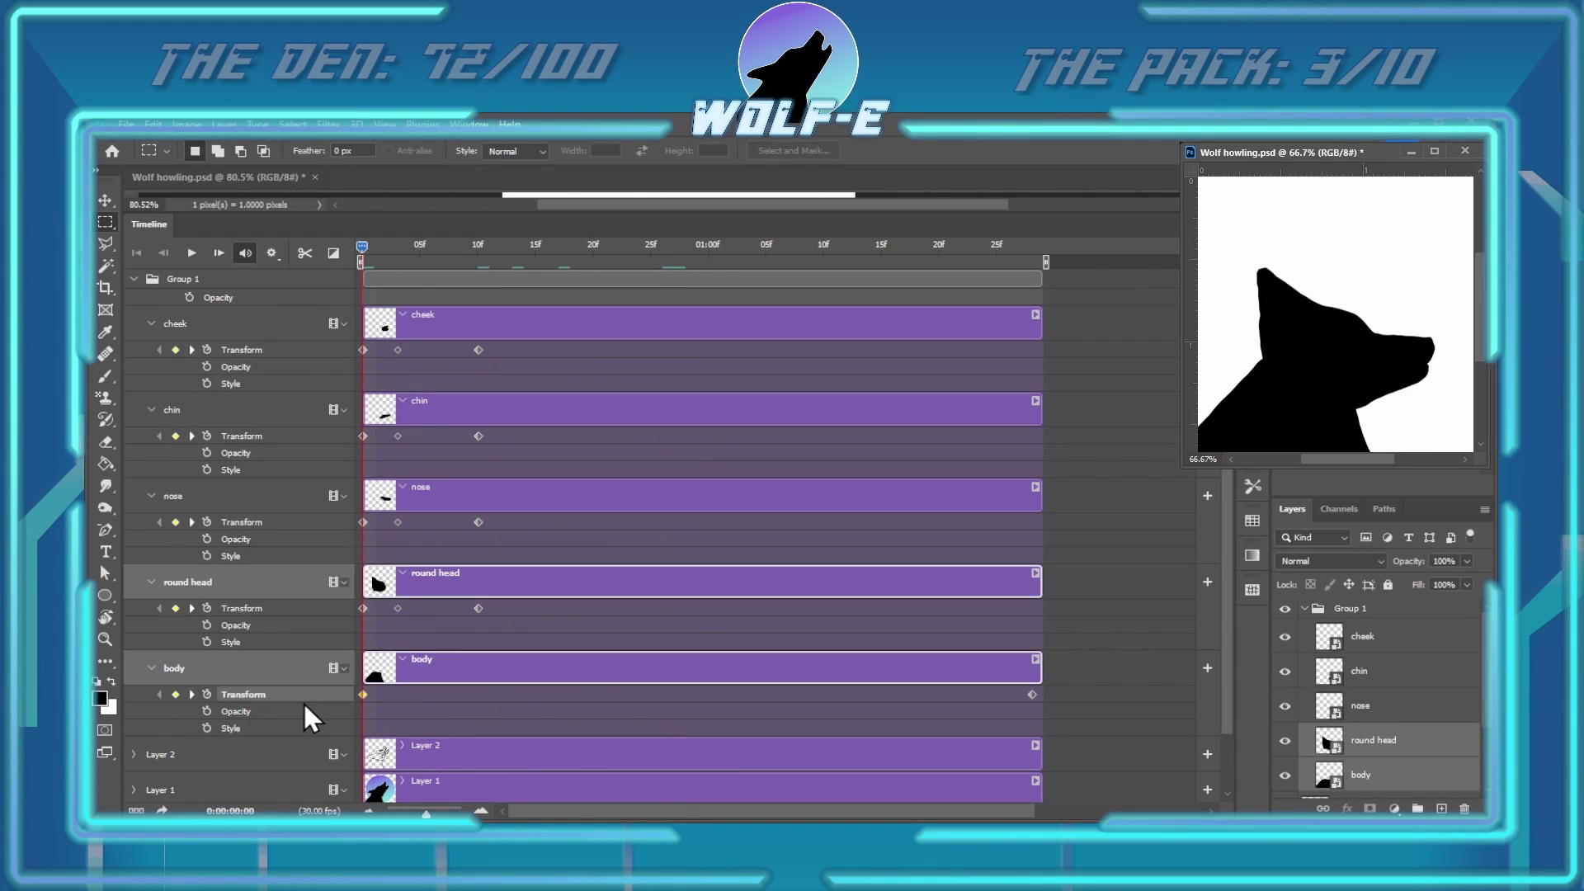
# Move the frame 3 Transform keyframes of the cheek, chin, nose and round head clips to the clips' end and preview
pyautogui.moveTo(398, 350); pyautogui.dragTo(583, 350)
pyautogui.moveTo(398, 436); pyautogui.dragTo(1032, 435)
pyautogui.moveTo(398, 522); pyautogui.dragTo(1032, 522)
pyautogui.moveTo(397, 608); pyautogui.dragTo(1032, 608)
pyautogui.press('space')
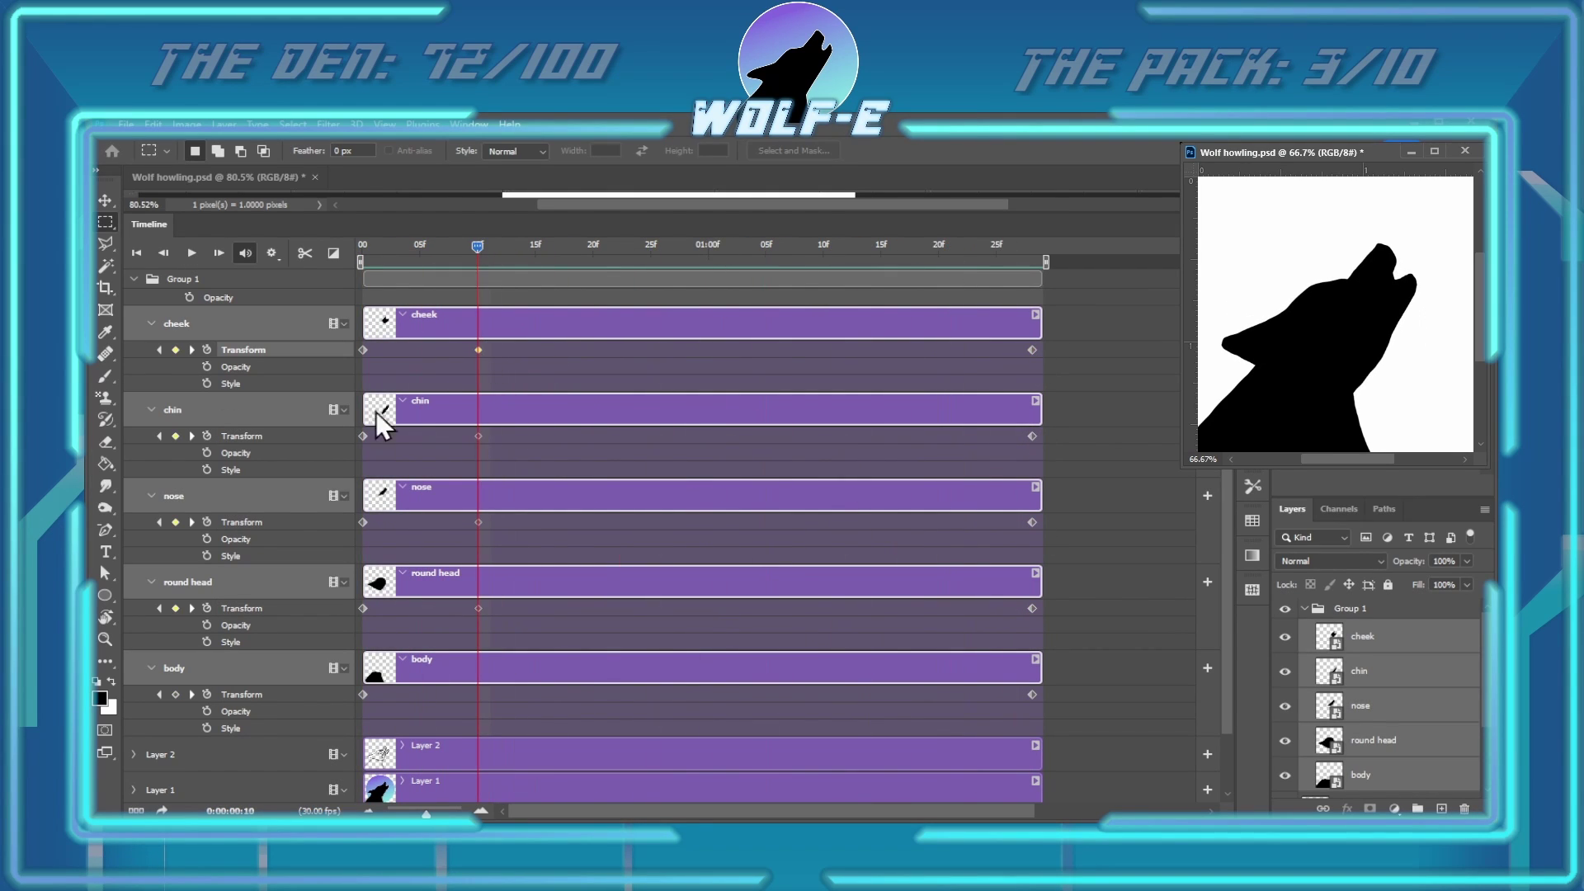
# Paste two more Transform keyframes into the cheek, chin, nose and round head clips, preview them, and shift them to frames 22 and 29
pyautogui.click(380, 579)
pyautogui.hotkey('ctrl', 'v')
pyautogui.press('space')
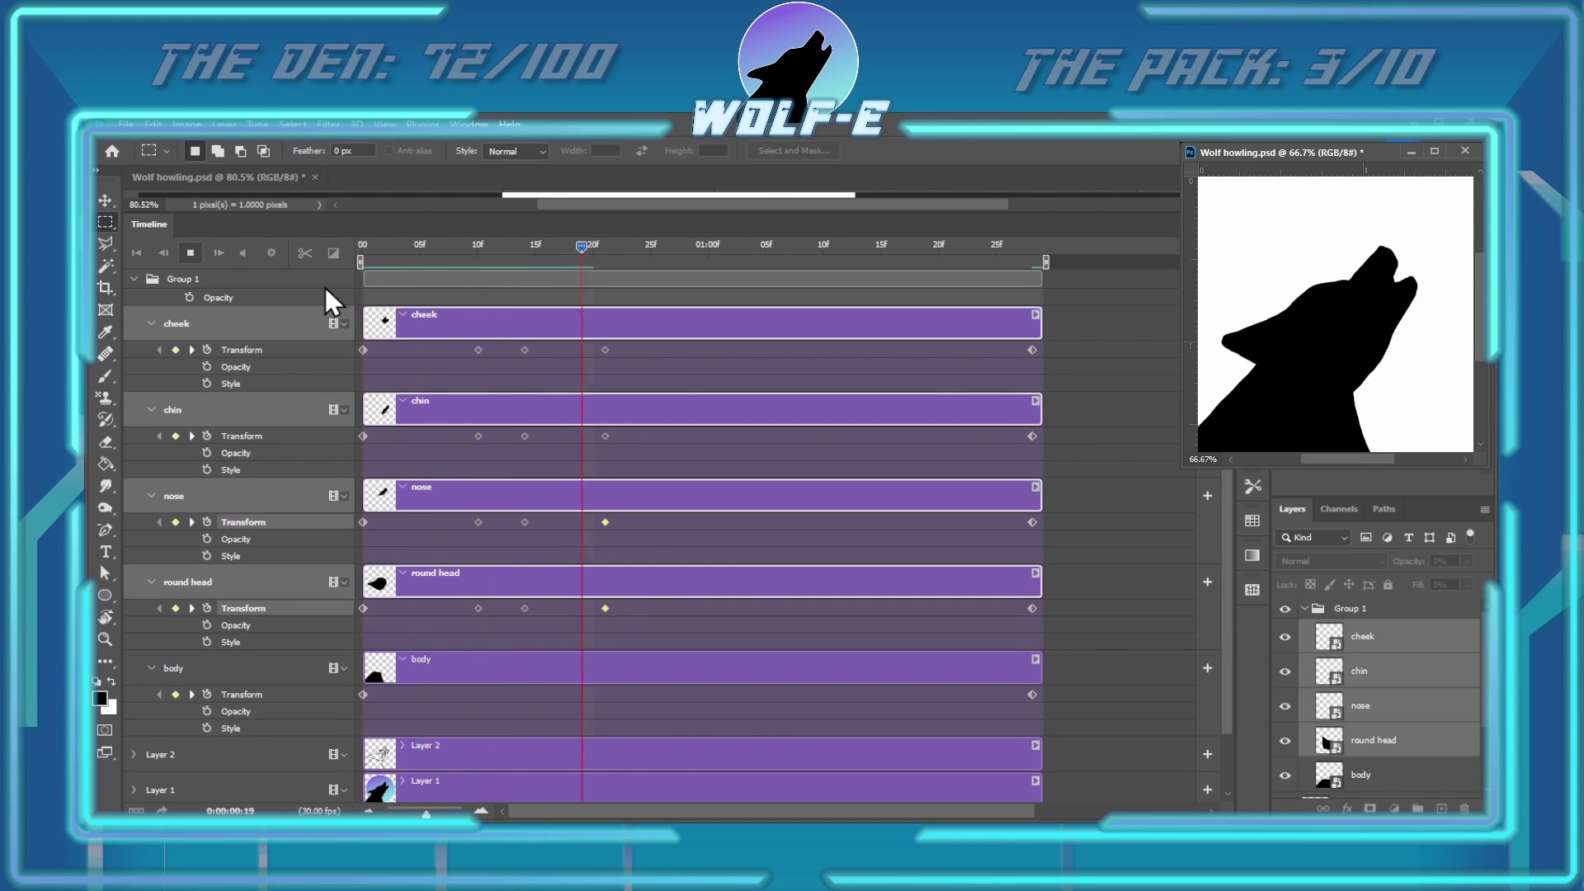
pyautogui.press('space')
pyautogui.moveTo(610, 363); pyautogui.dragTo(705, 363)
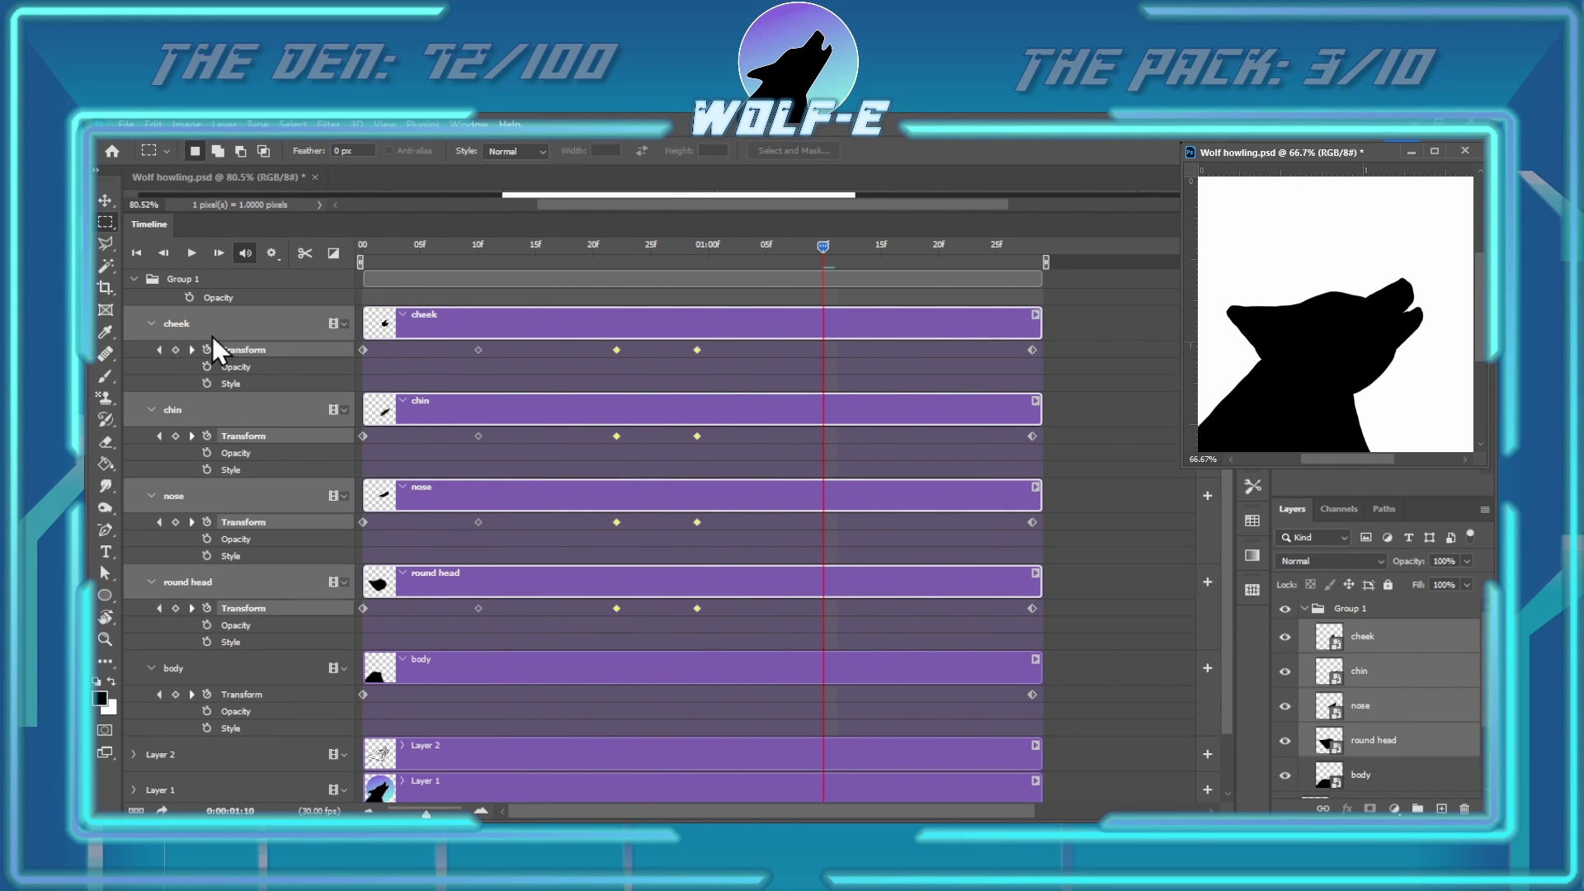
# Retime the middle Transform keyframes of the cheek, chin, nose and round head clips to frame 25 and 01:02, checking playback
pyautogui.moveTo(704, 626); pyautogui.dragTo(779, 610)
pyautogui.click(191, 252)
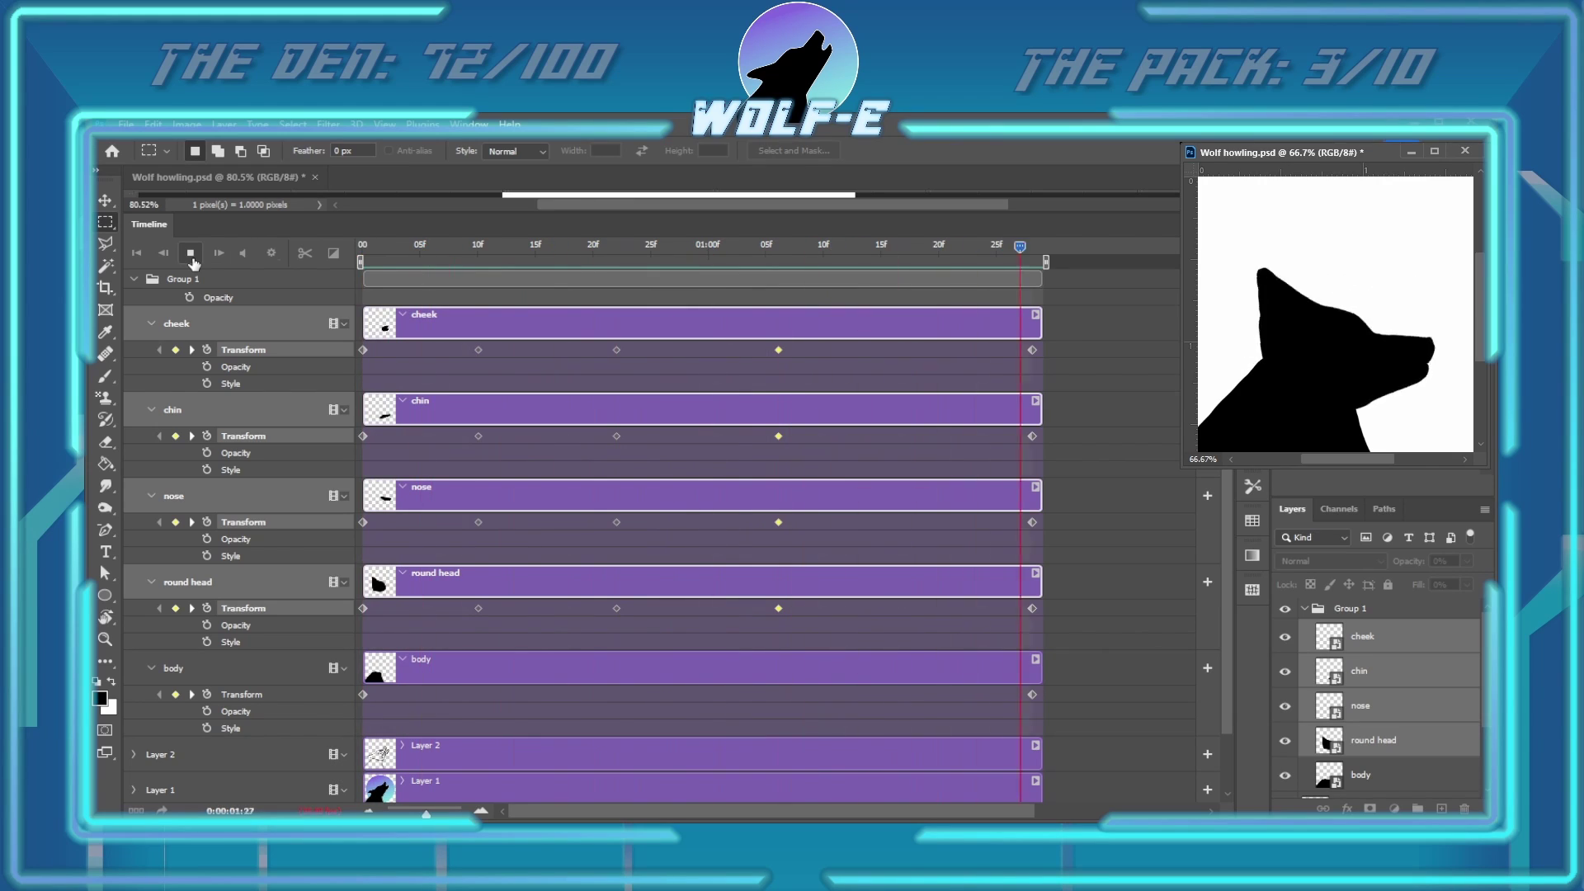
pyautogui.press('space')
pyautogui.moveTo(622, 363); pyautogui.dragTo(657, 627)
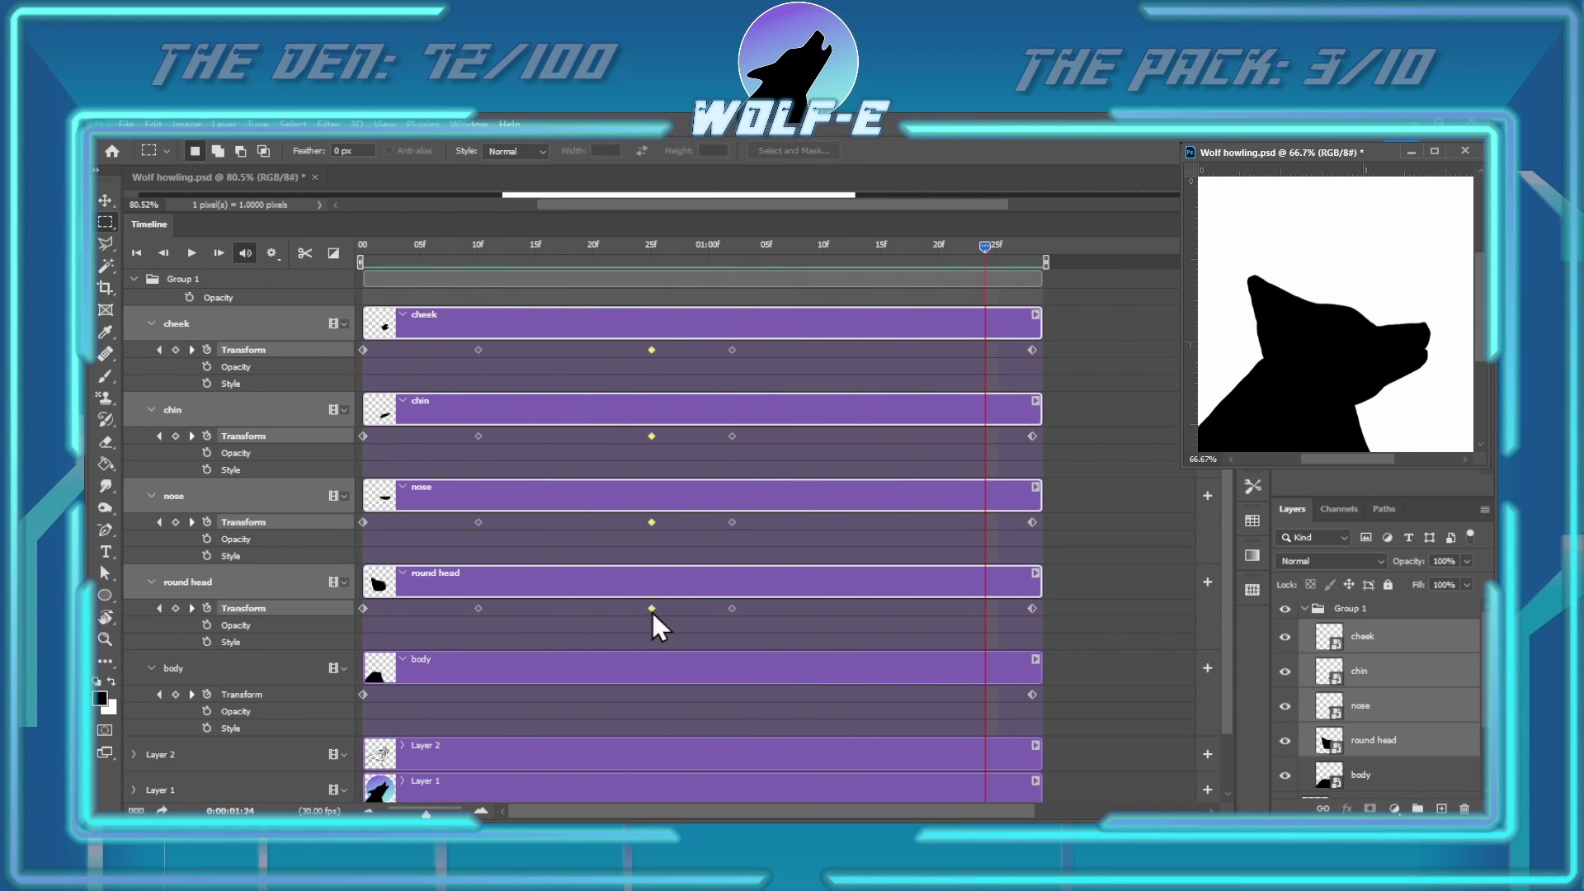
pyautogui.click(735, 448)
# Add another Transform keyframe at 01:05 to the cheek, chin, nose and round head clips and preview the animation
pyautogui.click(731, 246)
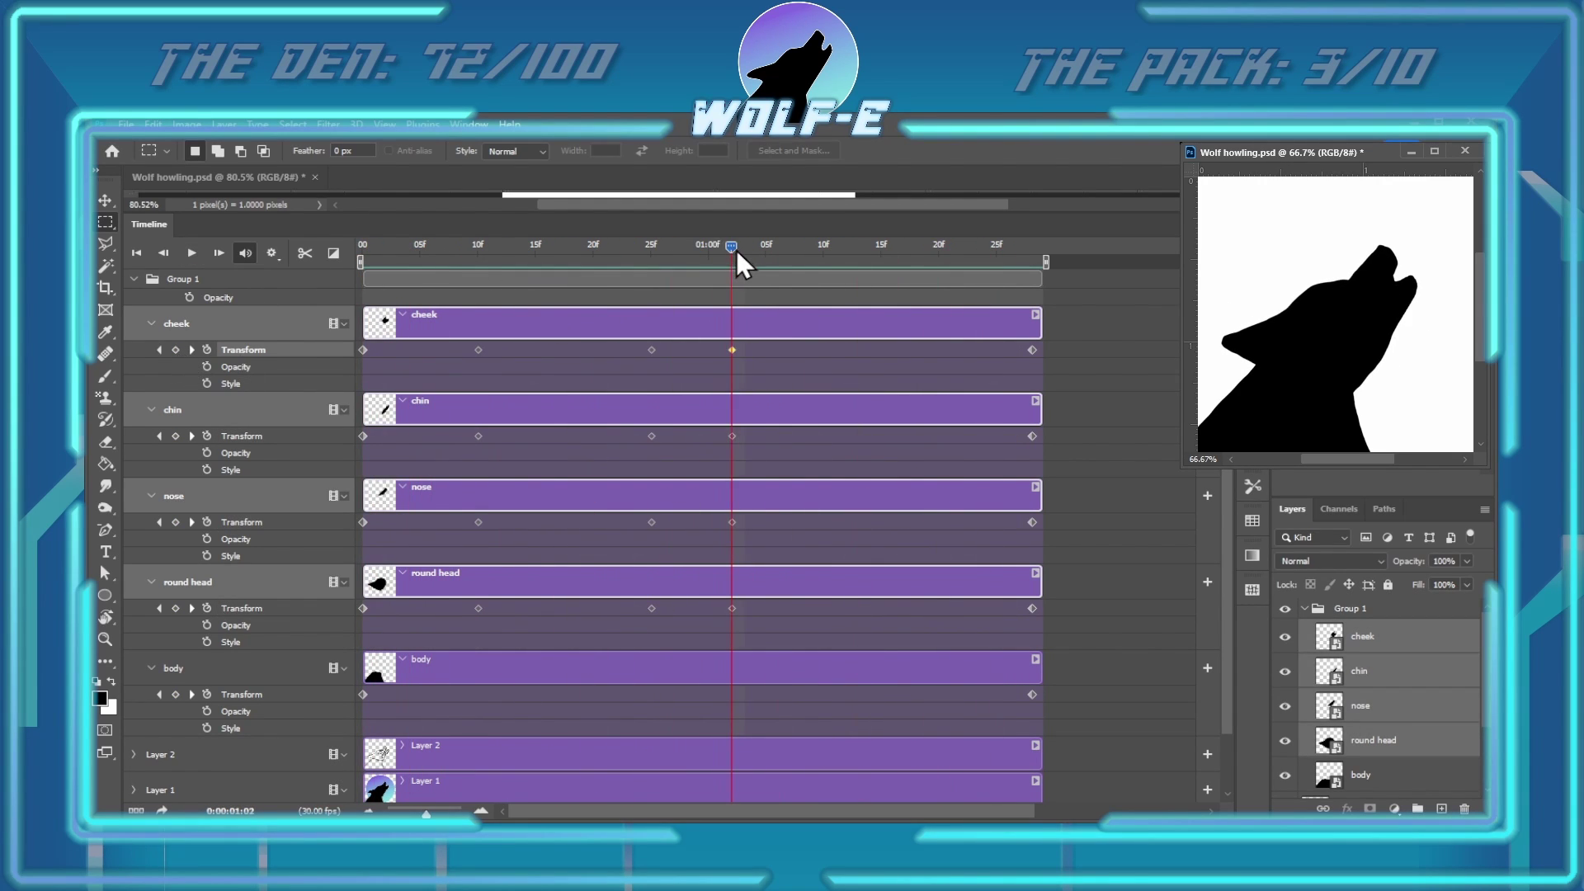
pyautogui.moveTo(732, 608); pyautogui.dragTo(766, 608)
pyautogui.click(192, 253)
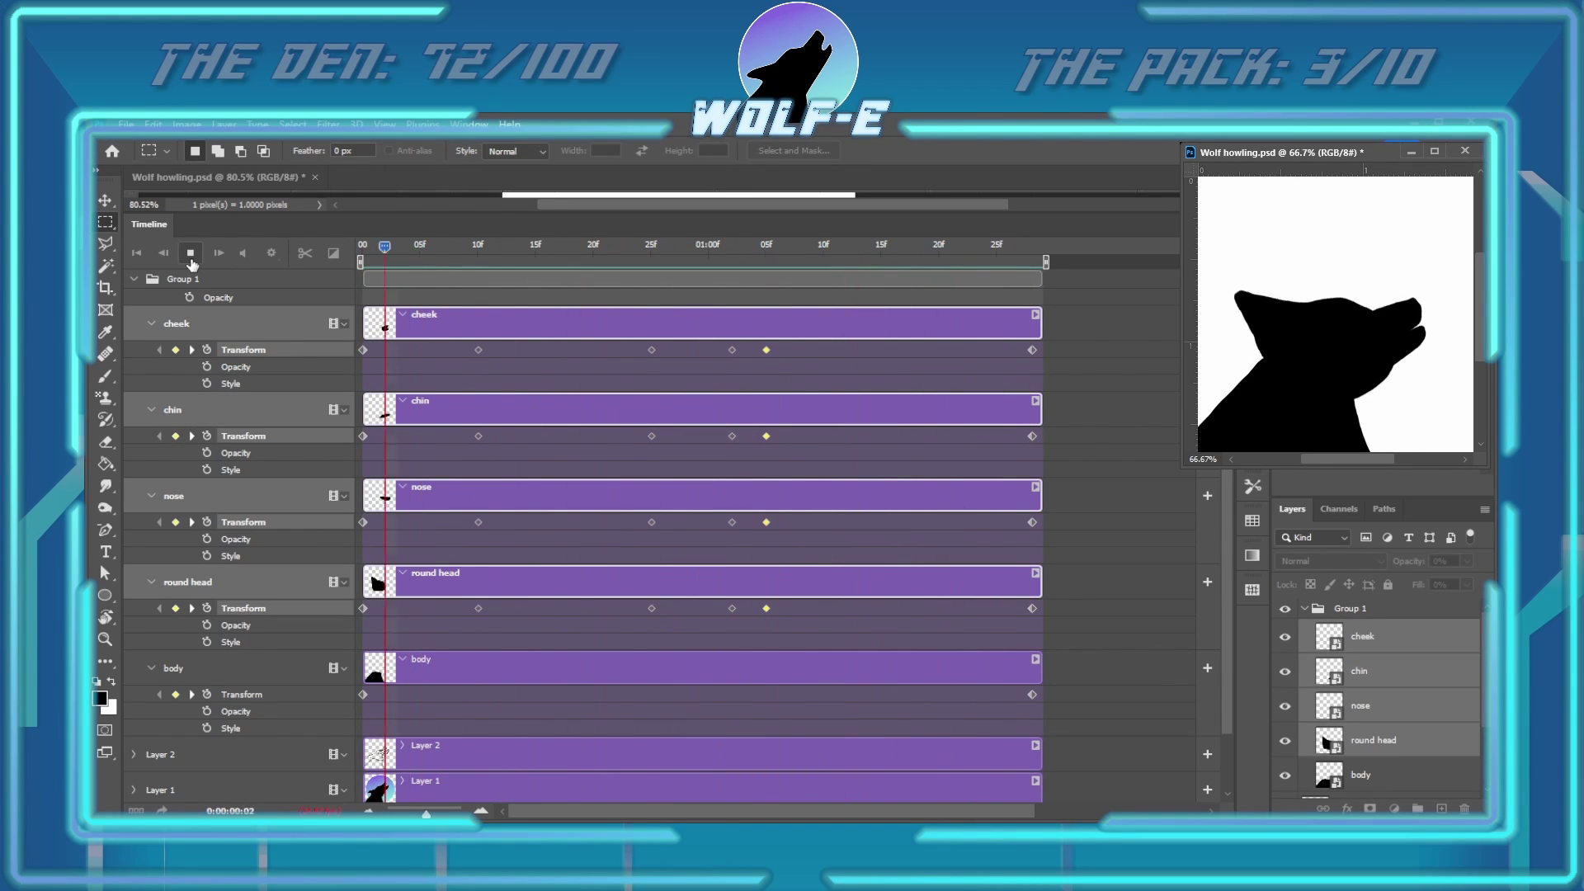
pyautogui.click(743, 253)
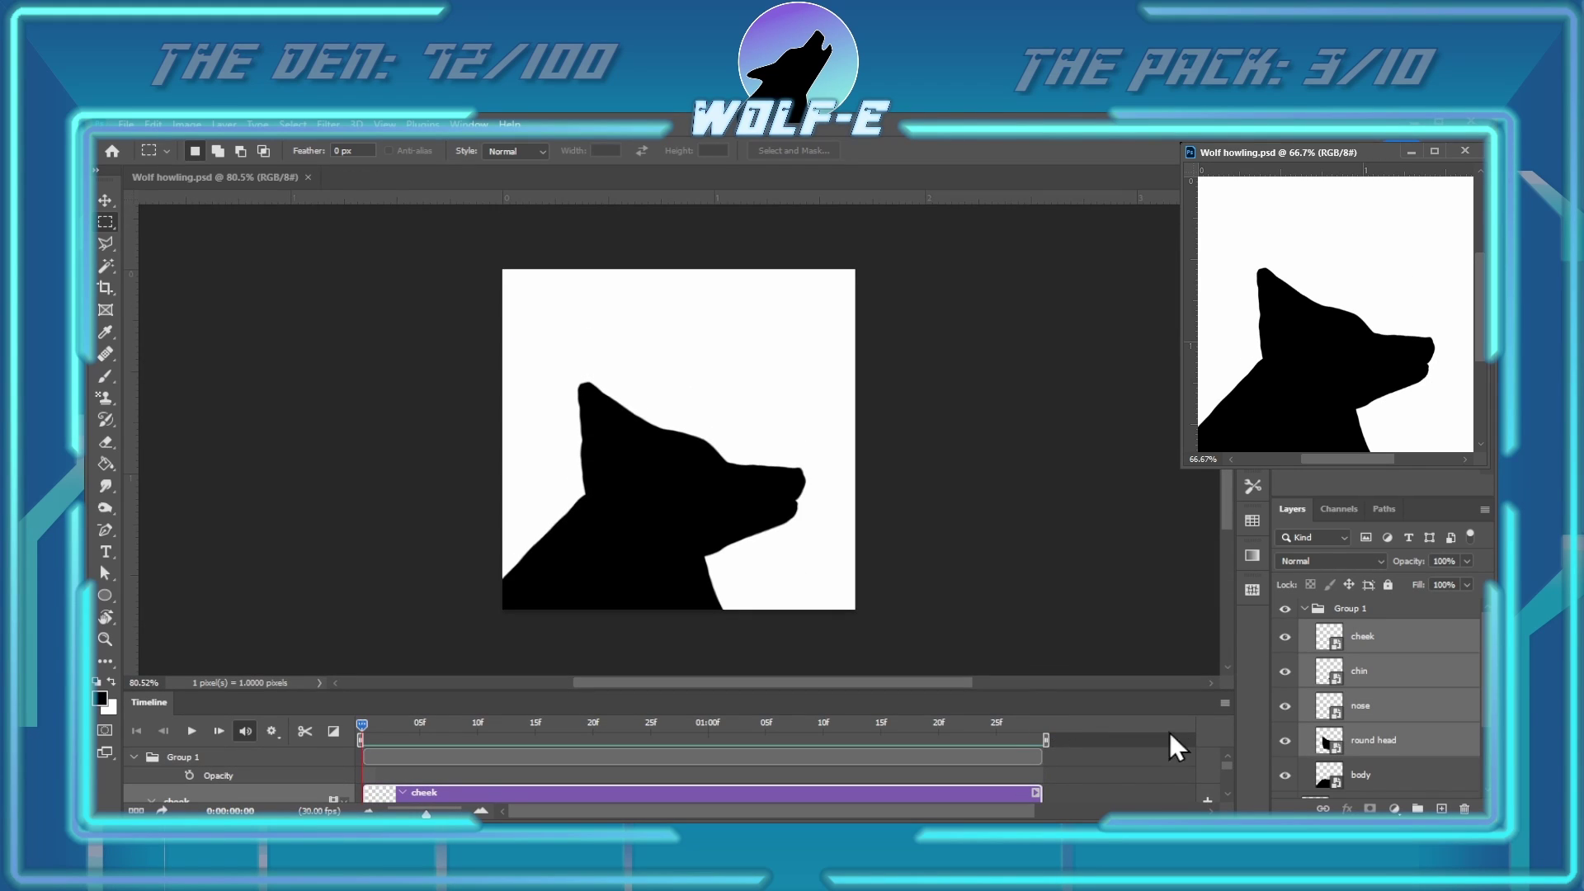
# Open the round head smart object's contents and trim the silhouette's lower edge with the Eraser
pyautogui.click(1285, 746)
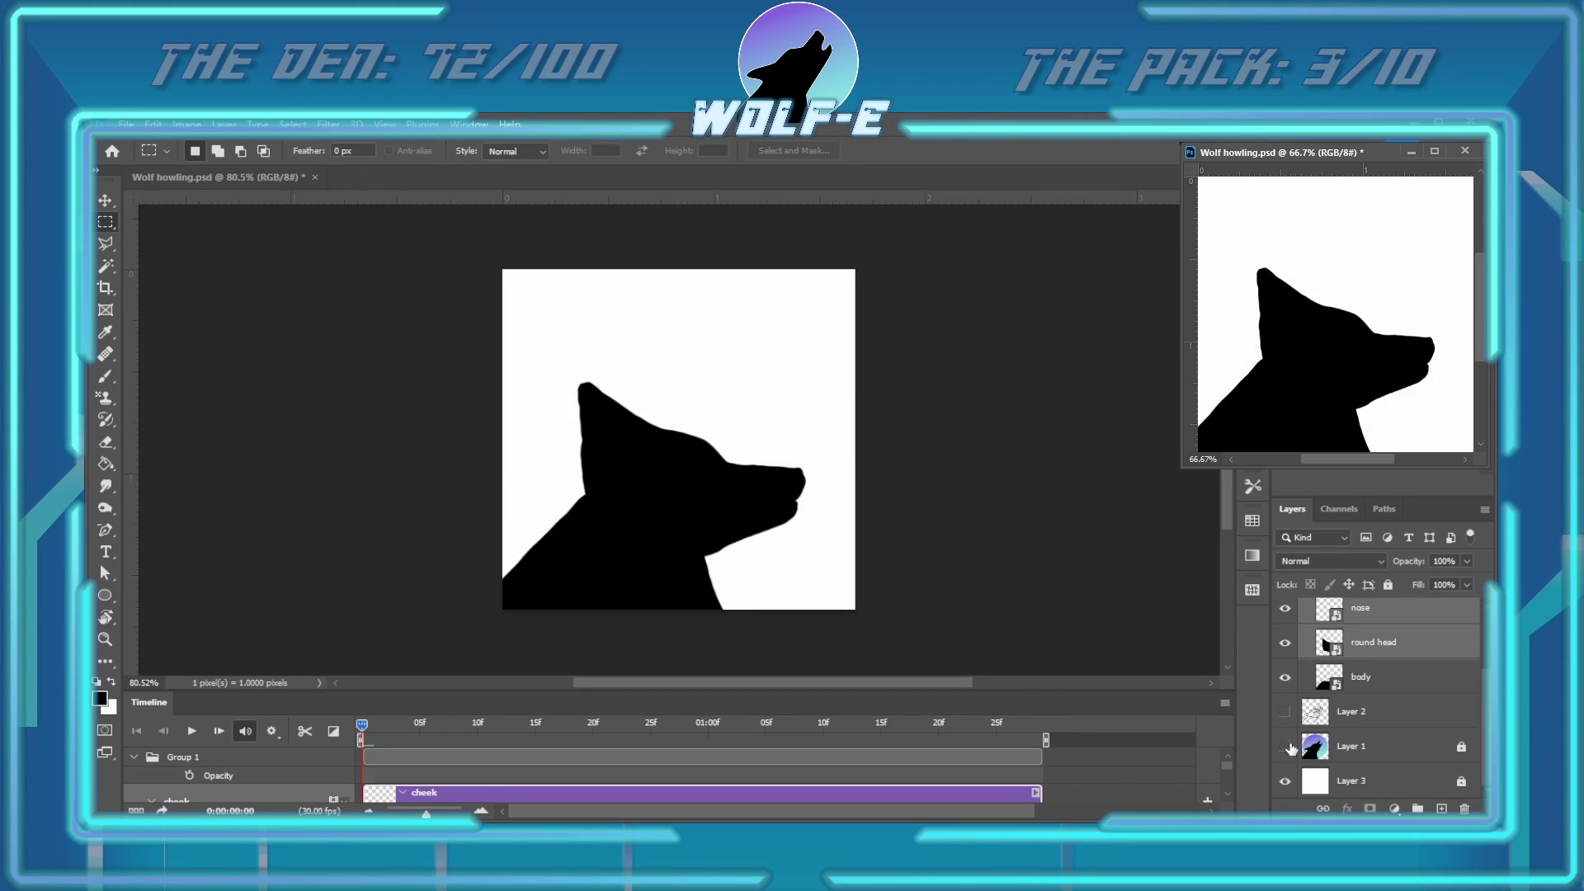
pyautogui.doubleClick(1328, 644)
pyautogui.press('e')
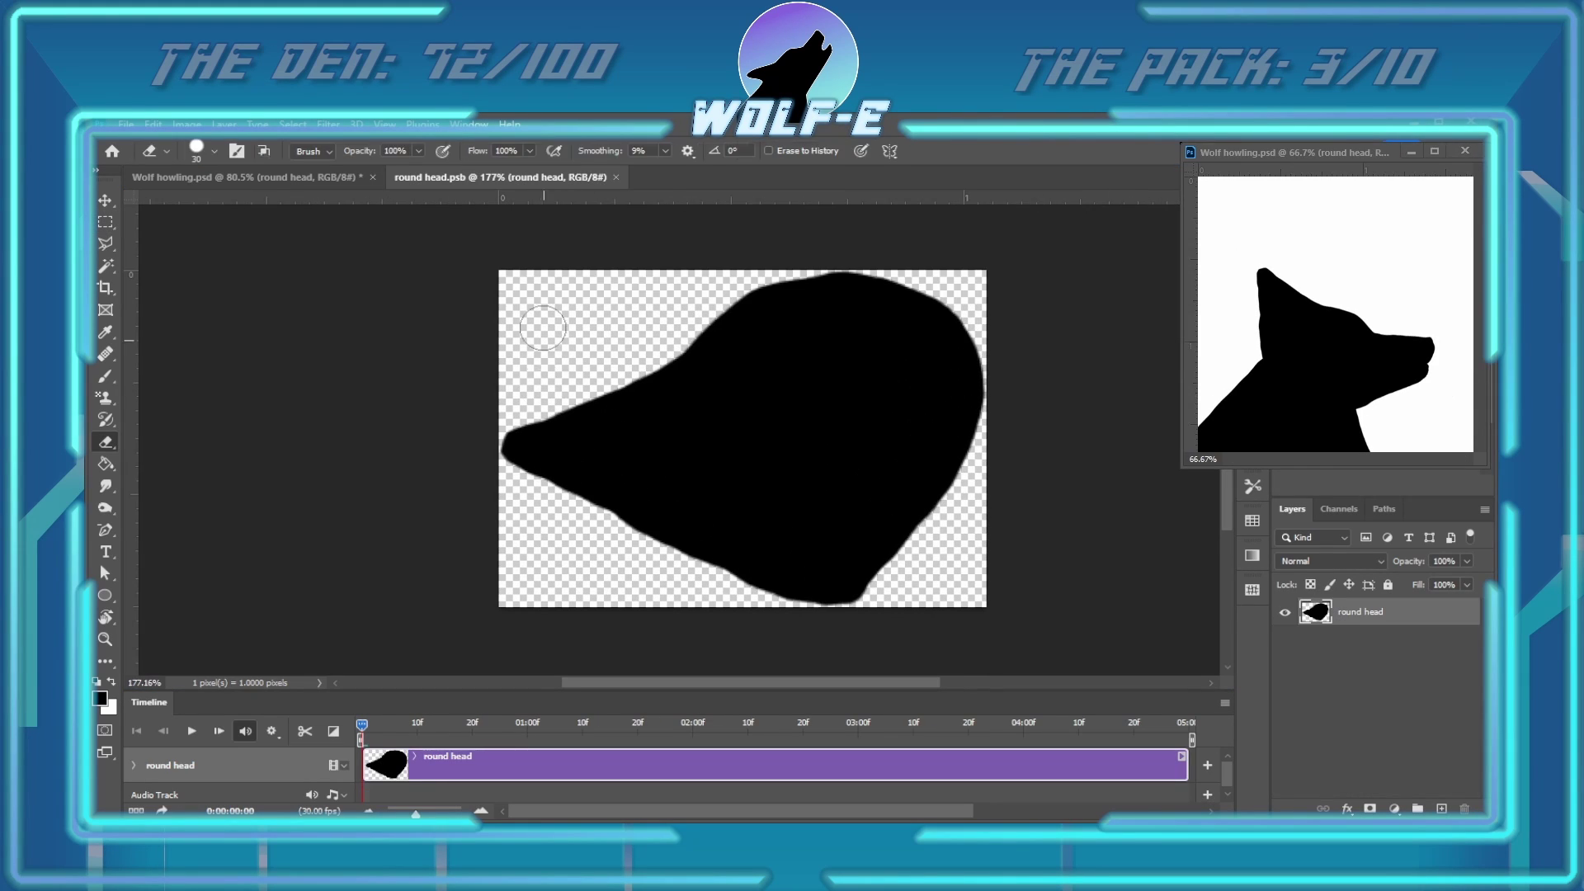
pyautogui.hotkey('ctrl', 'z')
pyautogui.moveTo(520, 438)
pyautogui.mouseDown()
pyautogui.moveTo(812, 630)
pyautogui.moveTo(909, 549)
pyautogui.mouseUp()
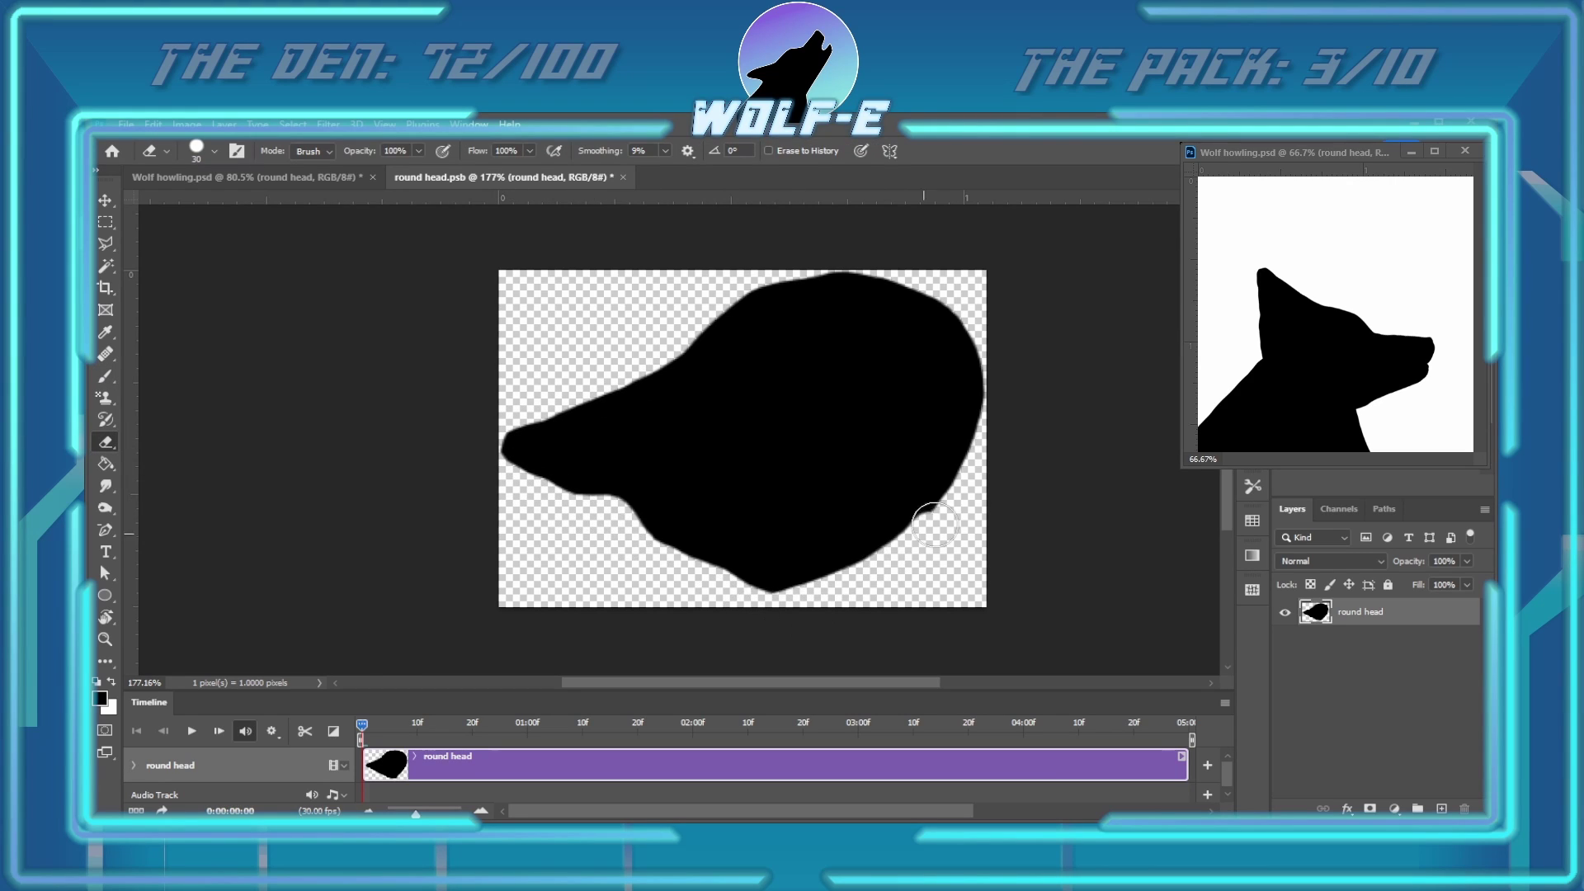
pyautogui.hotkey('ctrl', 'z')
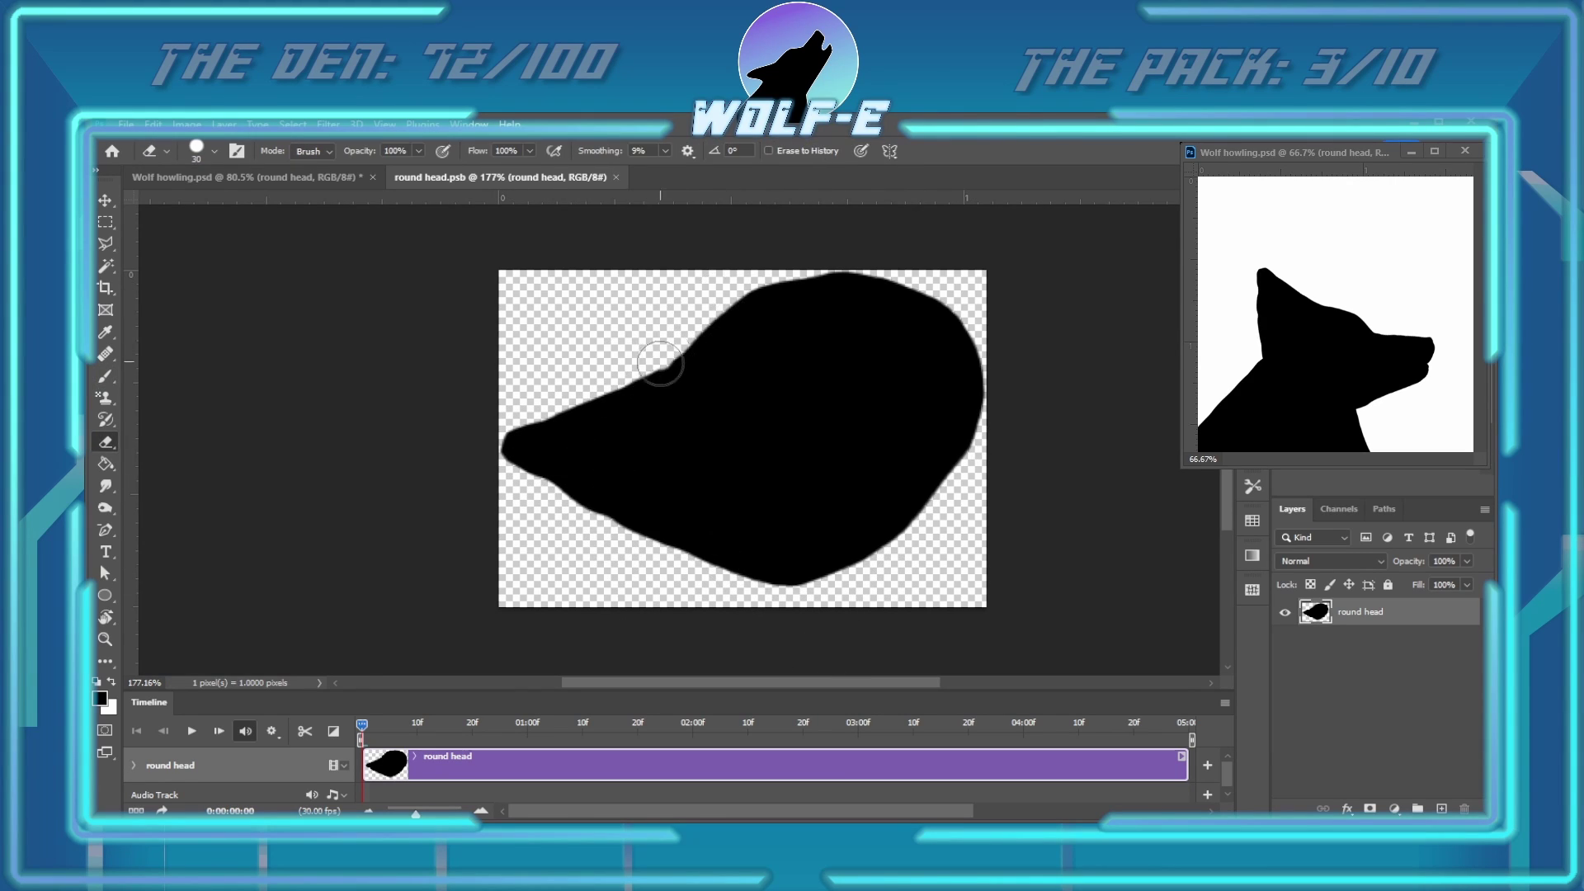
# Erase the ear from the round head silhouette, repaint it at a lower angle with the Brush, and save
pyautogui.hotkey('ctrl', 'z')
pyautogui.moveTo(599, 517)
pyautogui.mouseDown()
pyautogui.moveTo(629, 325)
pyautogui.moveTo(636, 399)
pyautogui.moveTo(546, 562)
pyautogui.moveTo(577, 517)
pyautogui.mouseUp()
pyautogui.press('b')
pyautogui.hotkey('ctrl', 'z')
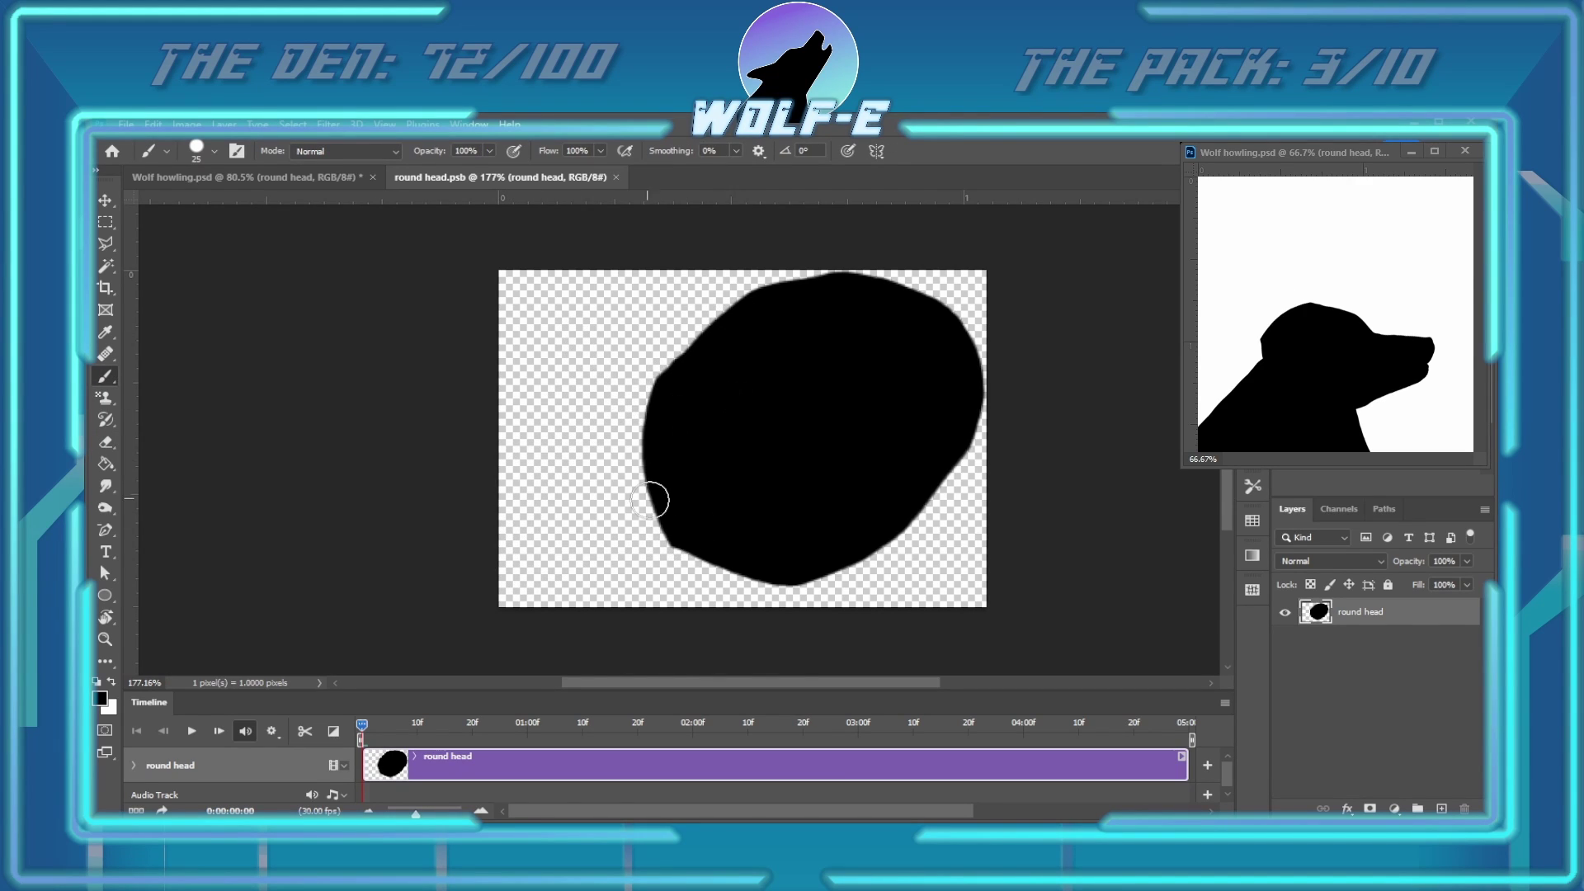
pyautogui.moveTo(544, 454)
pyautogui.mouseDown()
pyautogui.moveTo(590, 520)
pyautogui.moveTo(565, 455)
pyautogui.moveTo(566, 475)
pyautogui.moveTo(722, 492)
pyautogui.mouseUp()
pyautogui.hotkey('ctrl', 's')
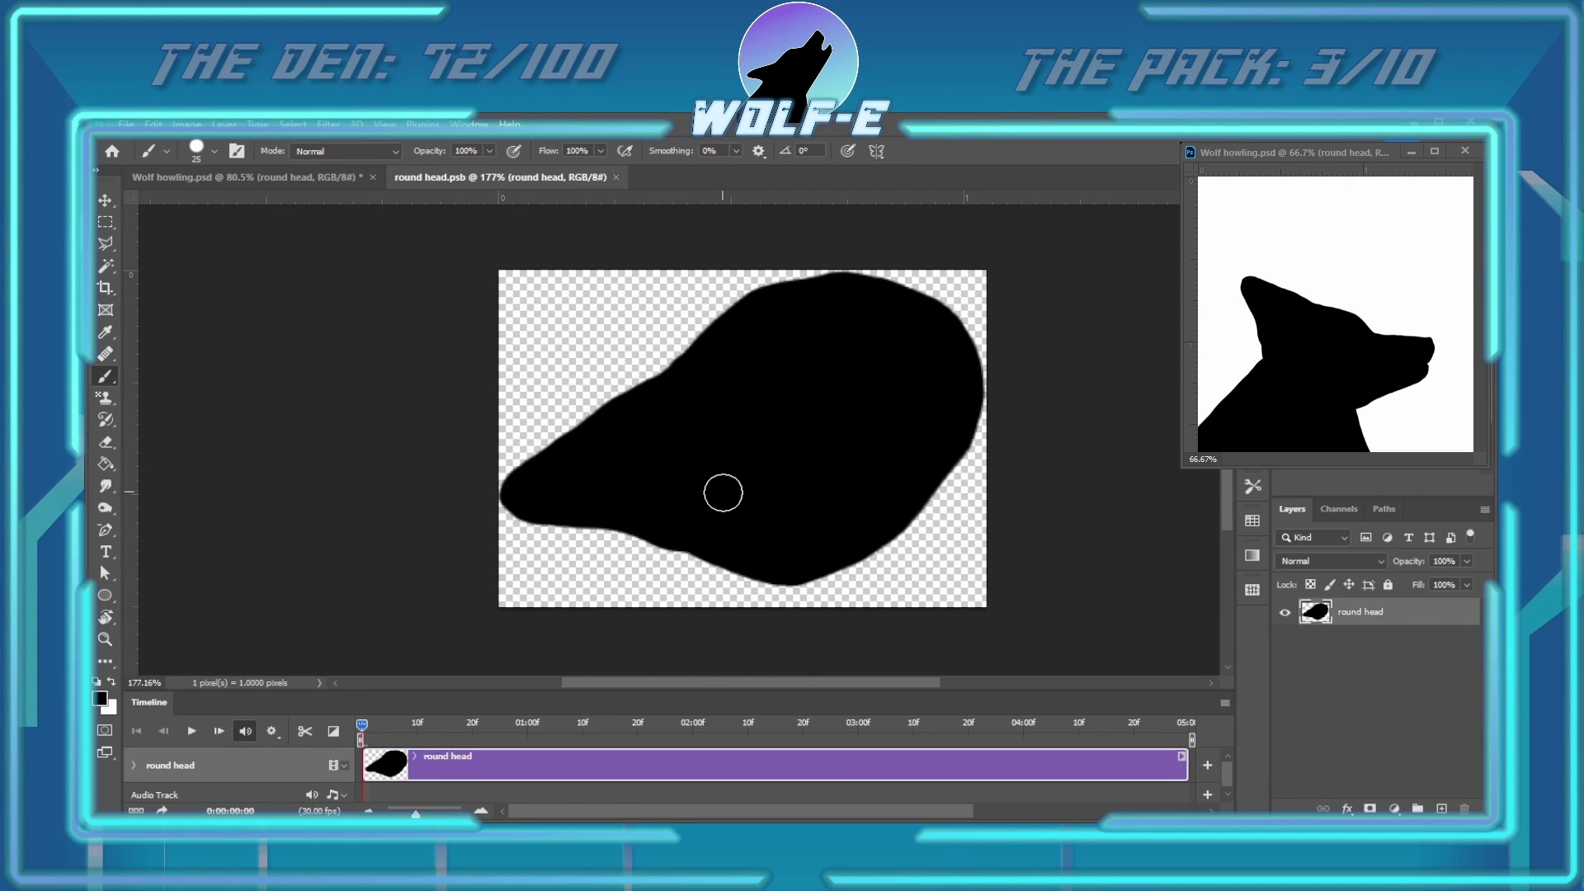
# Touch up the ear's upper edge, then compare the round head at 26% opacity with the Layer 1 logo in Wolf howling.psd
pyautogui.moveTo(589, 437); pyautogui.dragTo(529, 584)
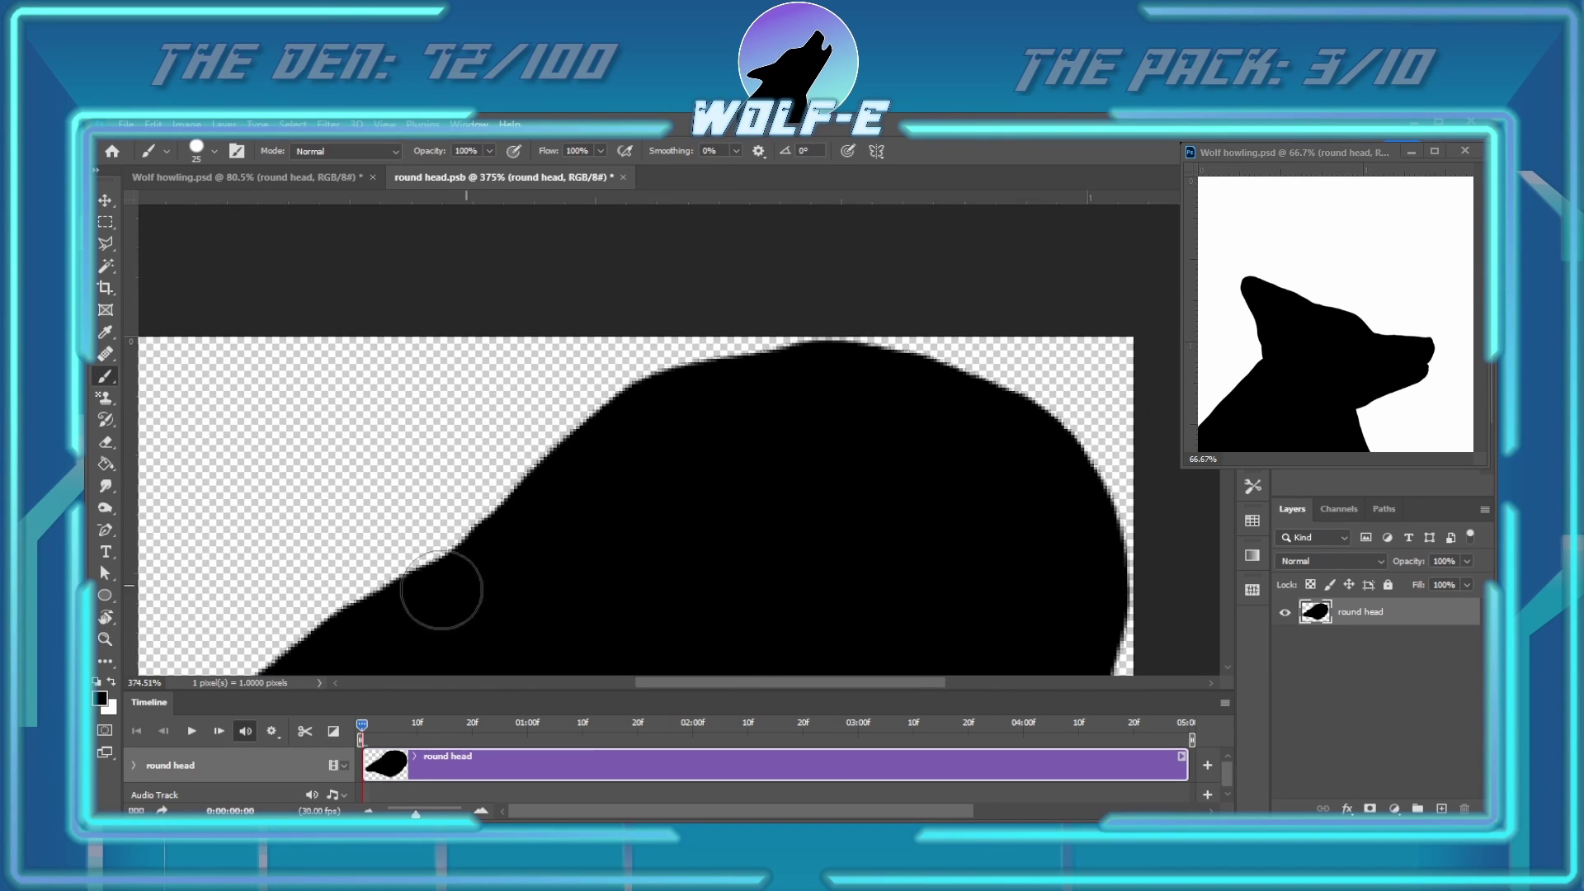
pyautogui.scroll(-5, 784, 508)
pyautogui.press('e')
pyautogui.click(247, 177)
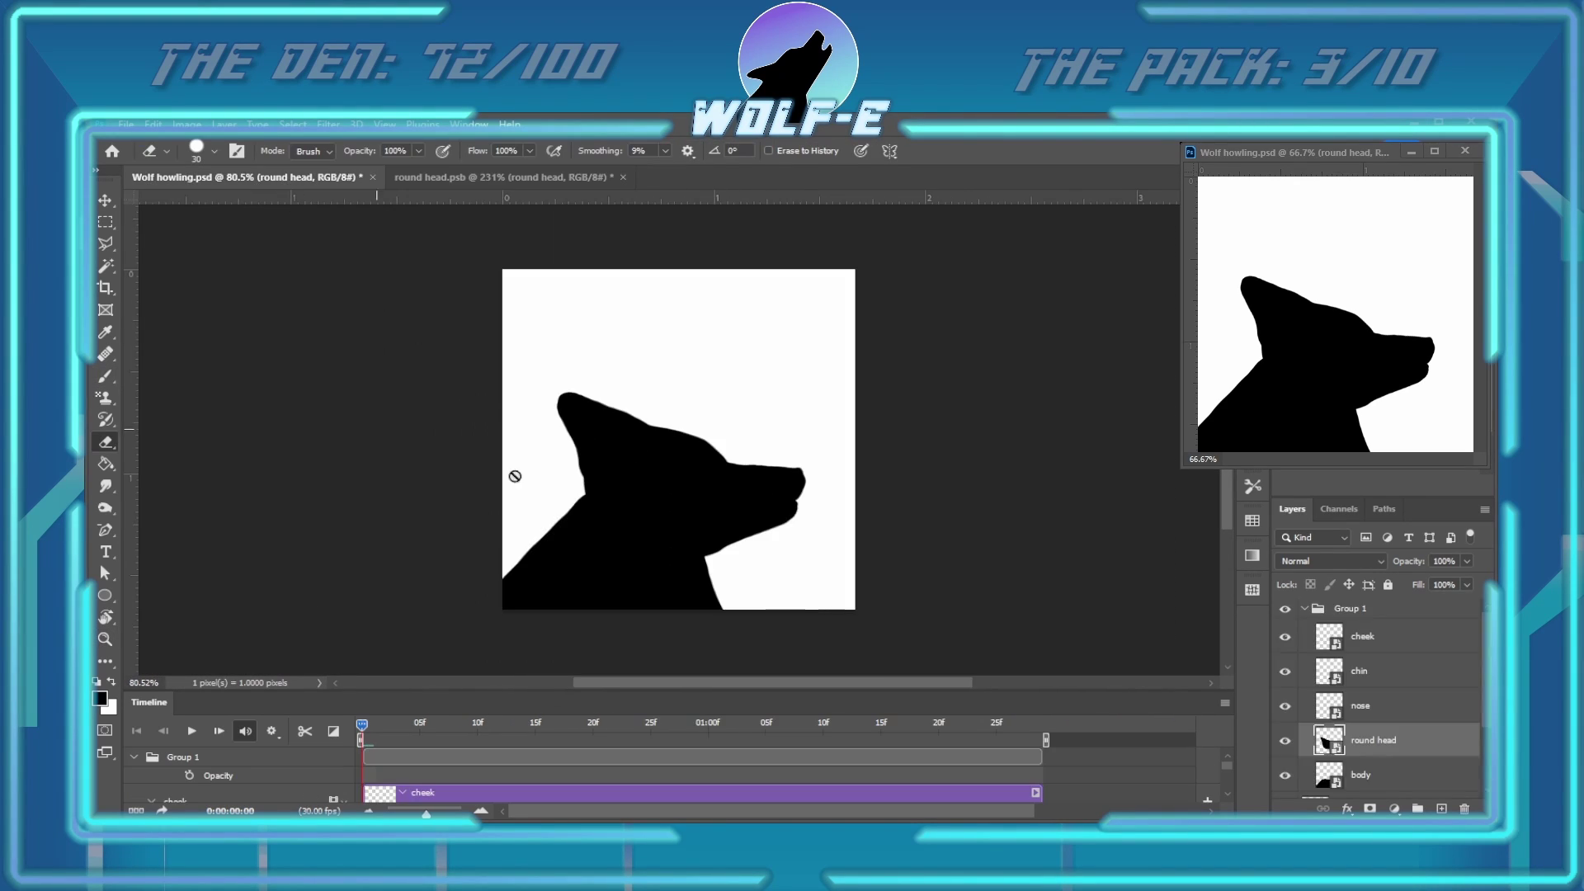
pyautogui.press('space')
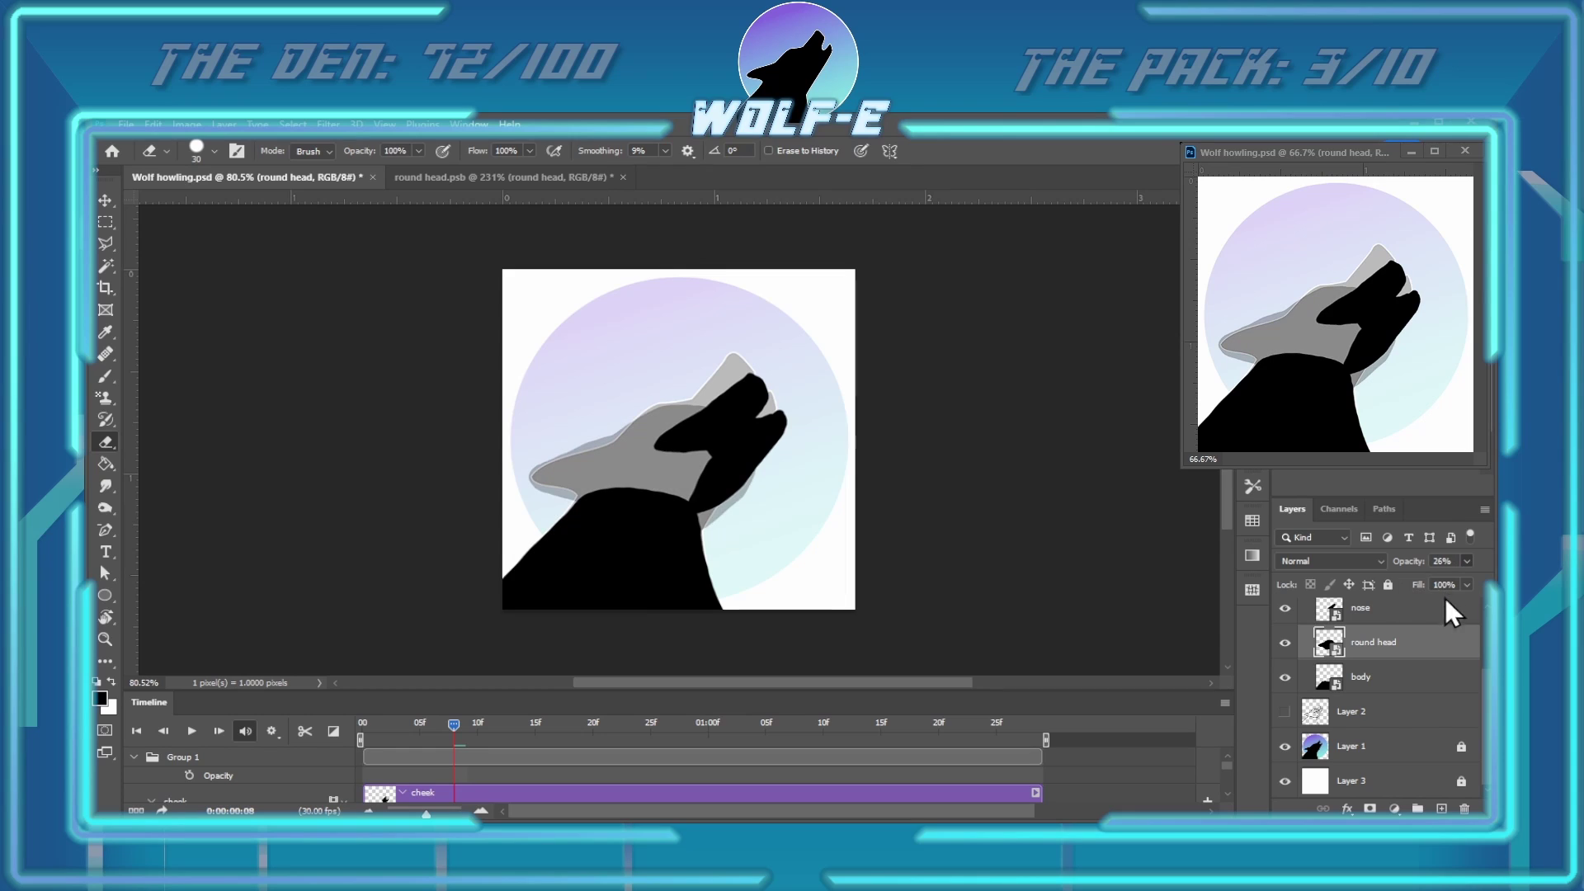
# Slim the ear's tip, underside and upper edge in the round head document using Eraser and Brush, and save
pyautogui.hotkey('ctrl', 'Tab')
pyautogui.moveTo(761, 294)
pyautogui.mouseDown()
pyautogui.moveTo(743, 344)
pyautogui.moveTo(542, 457)
pyautogui.mouseUp()
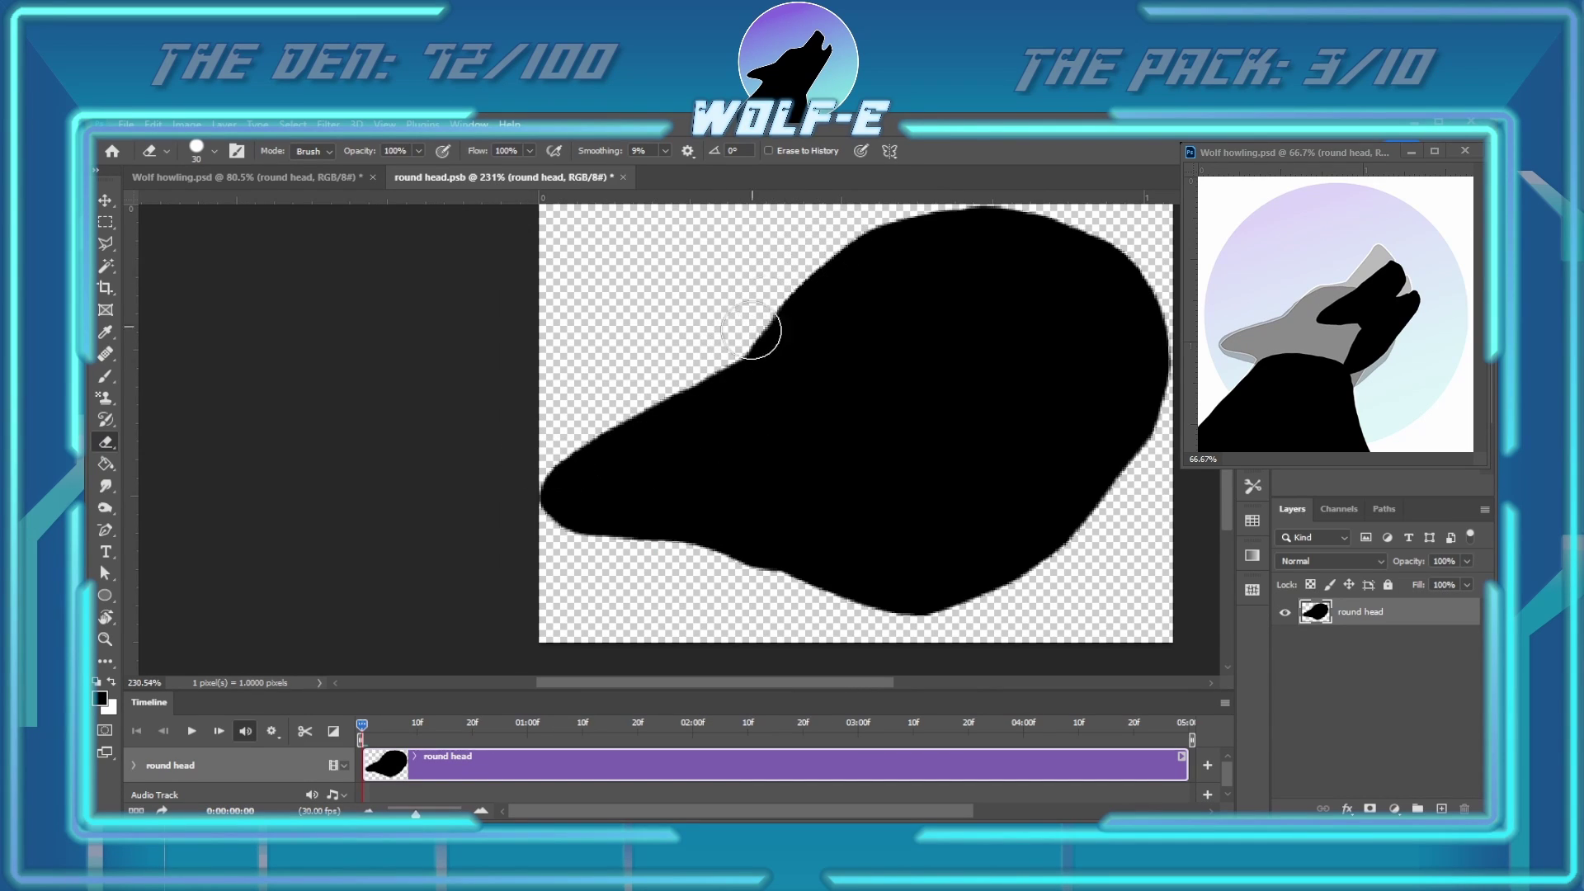
pyautogui.hotkey('ctrl', 's')
pyautogui.moveTo(566, 531); pyautogui.dragTo(714, 564)
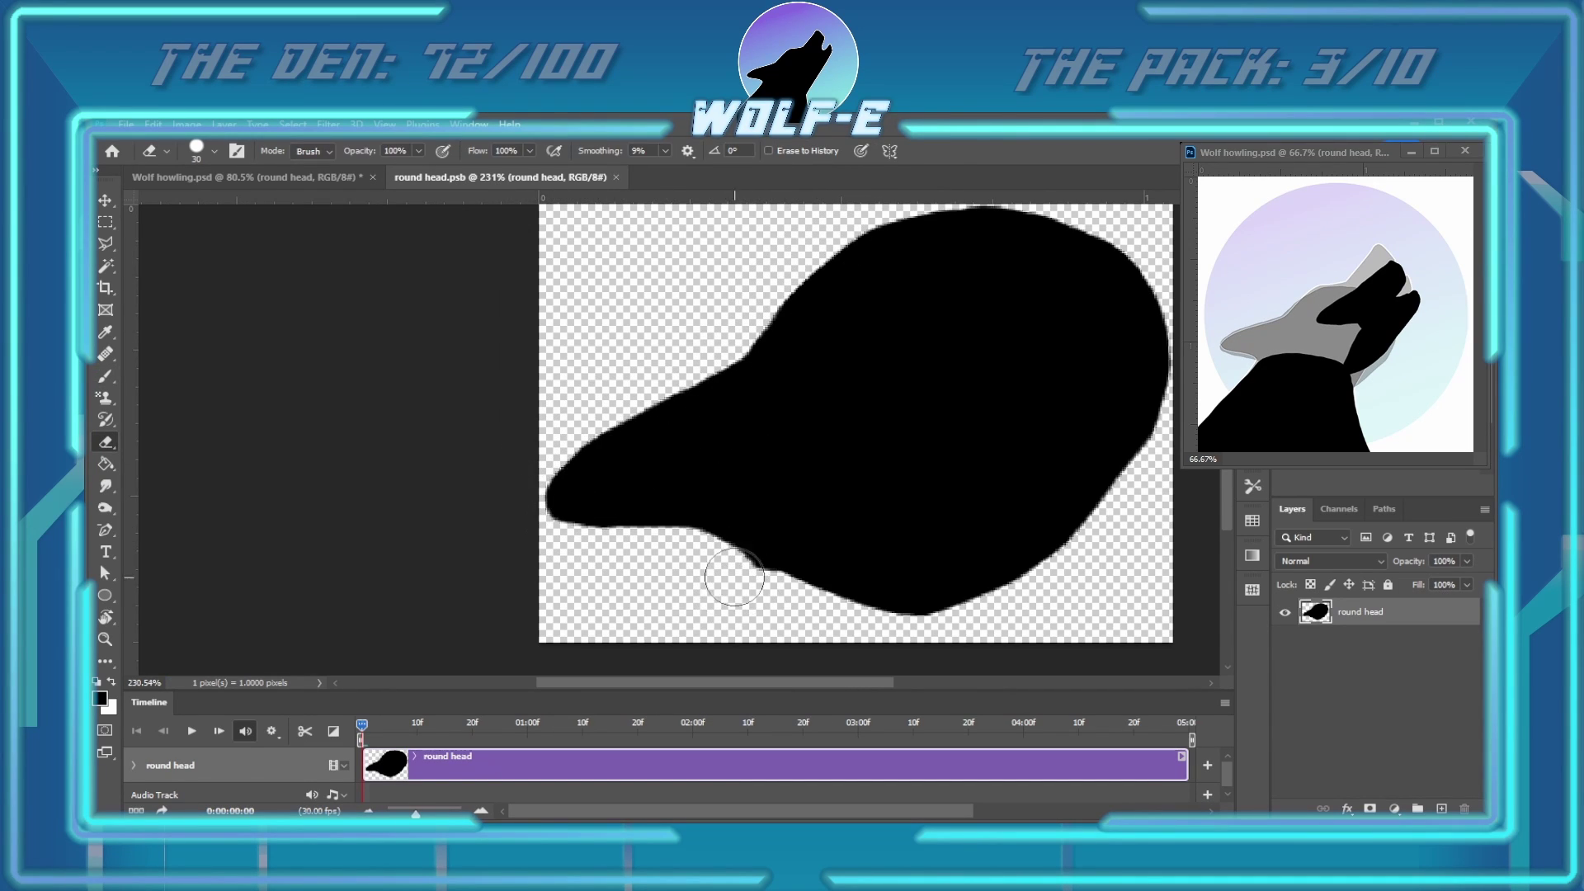
pyautogui.press('b')
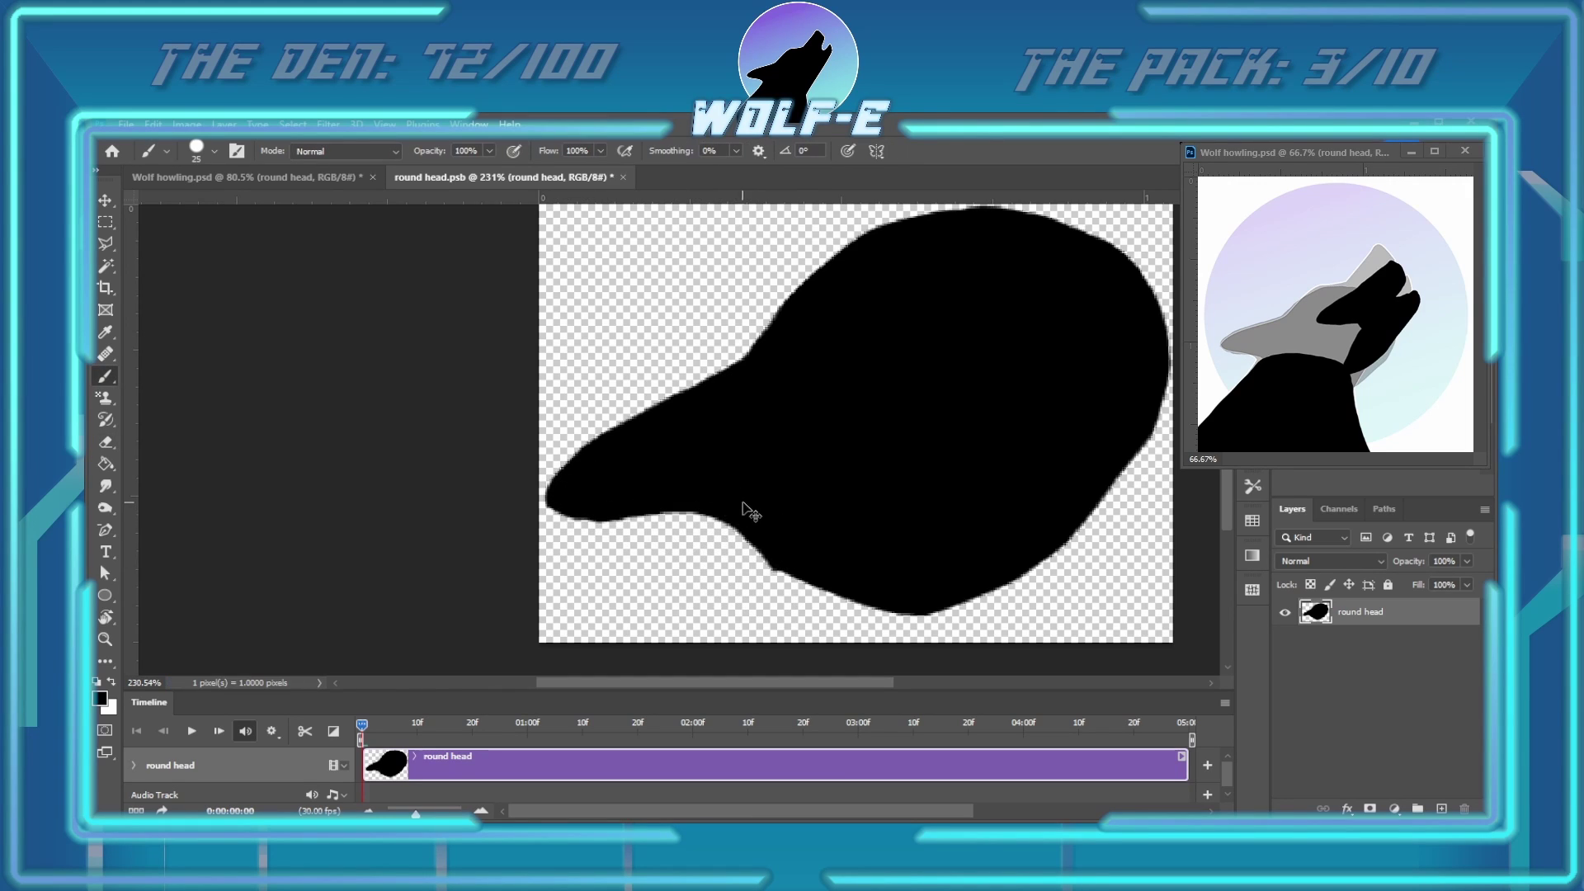
pyautogui.hotkey('ctrl', 's')
pyautogui.press('e')
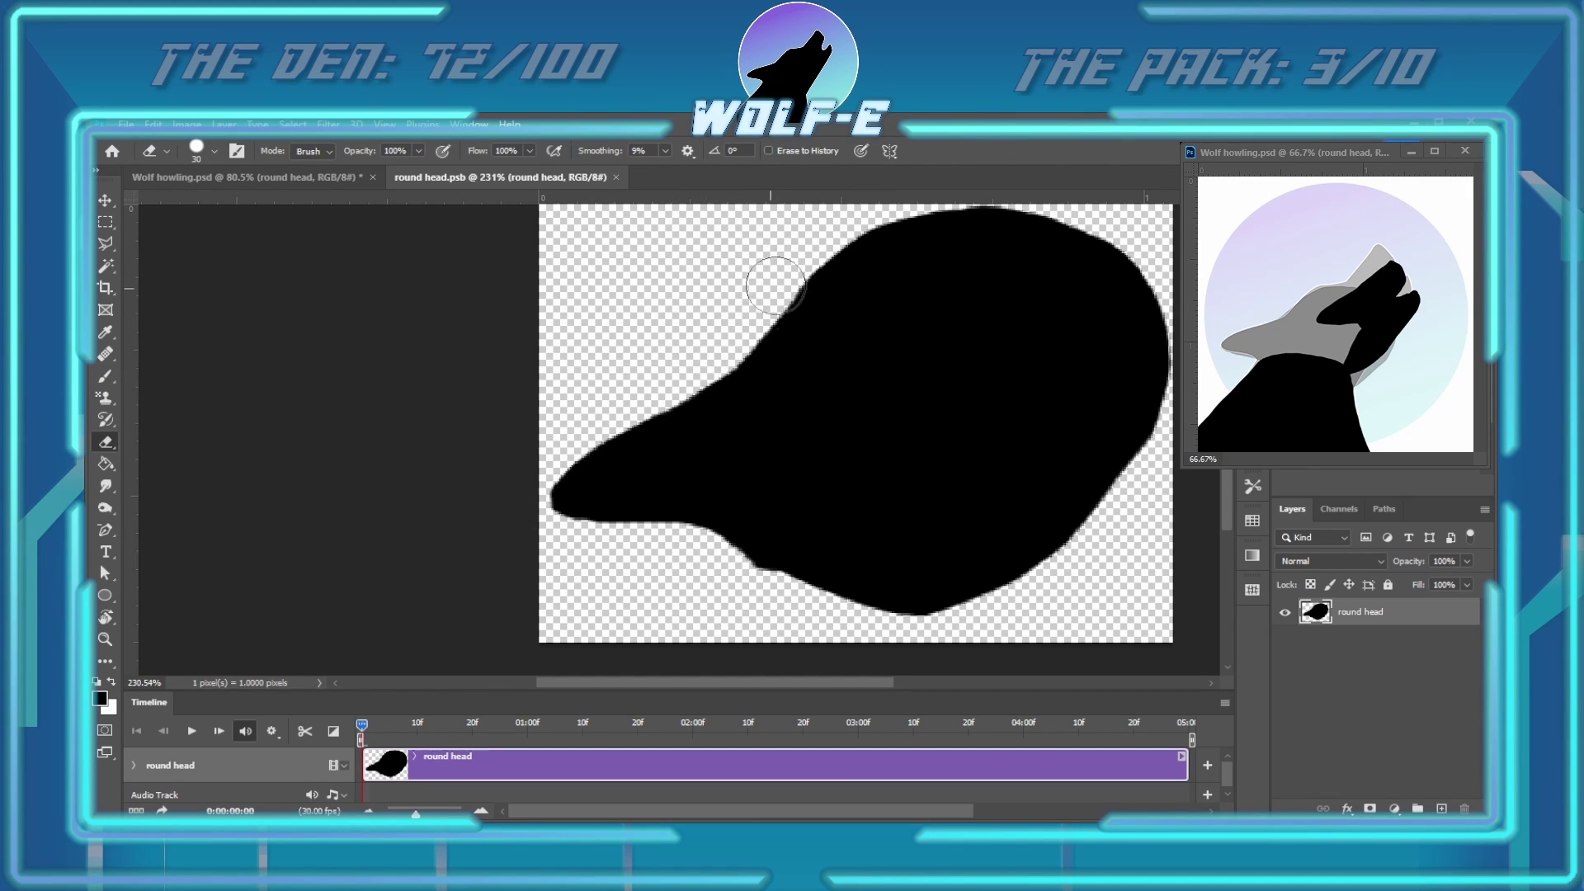
# Refine the curve at the base of the ear and smooth the notch along the round head's lower edge
pyautogui.scroll(3, 704, 343)
pyautogui.hscroll(3, 703, 343)
pyautogui.press('b')
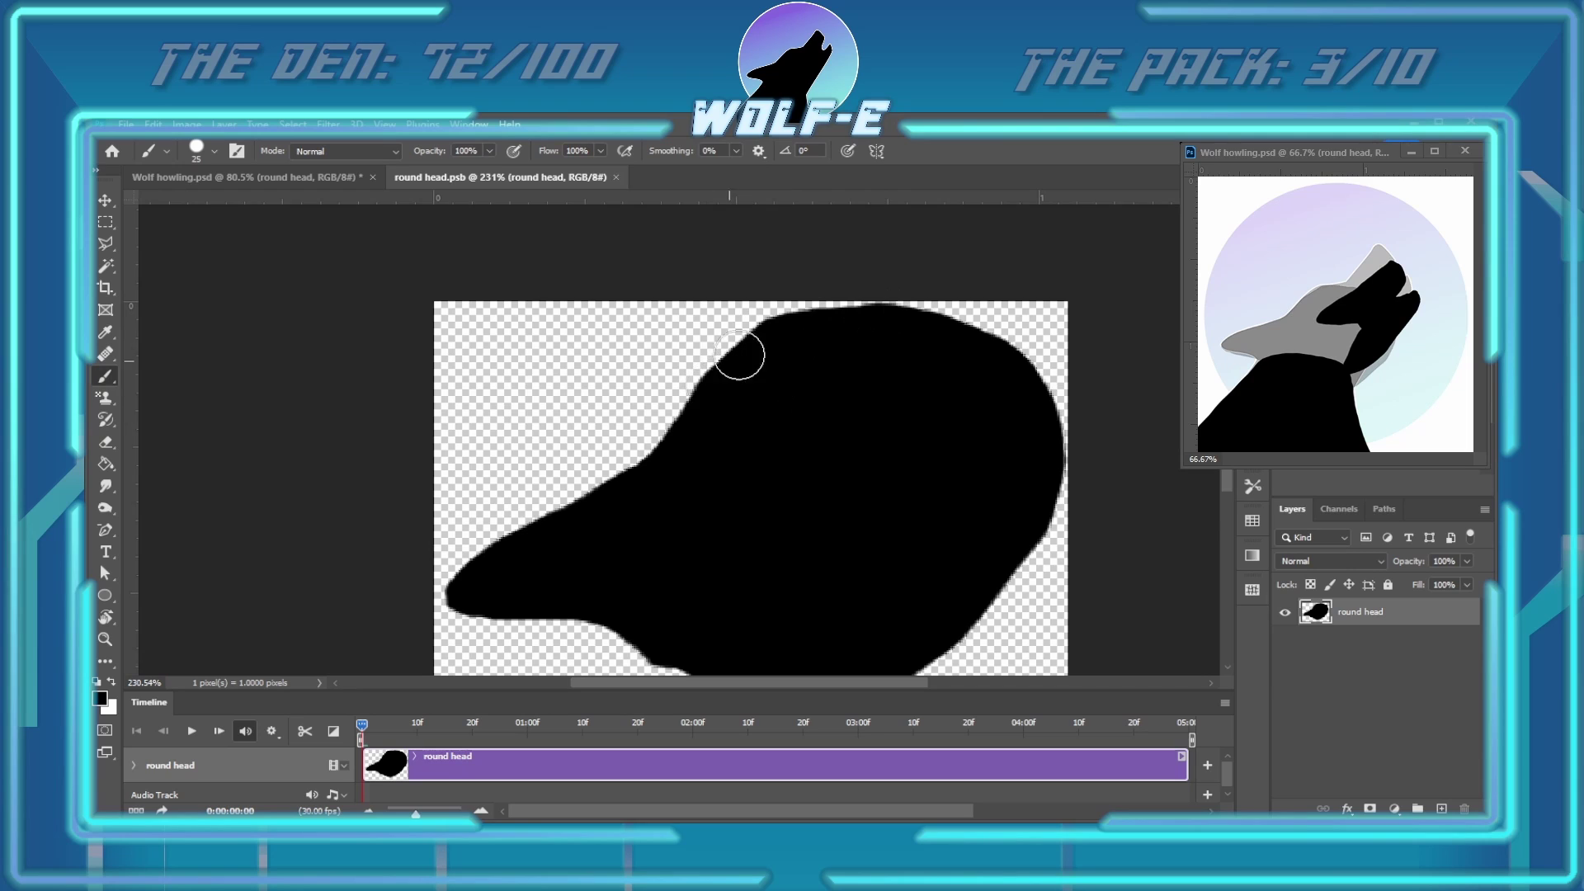
pyautogui.scroll(-3, 712, 433)
pyautogui.hscroll(-2, 650, 480)
pyautogui.press('e')
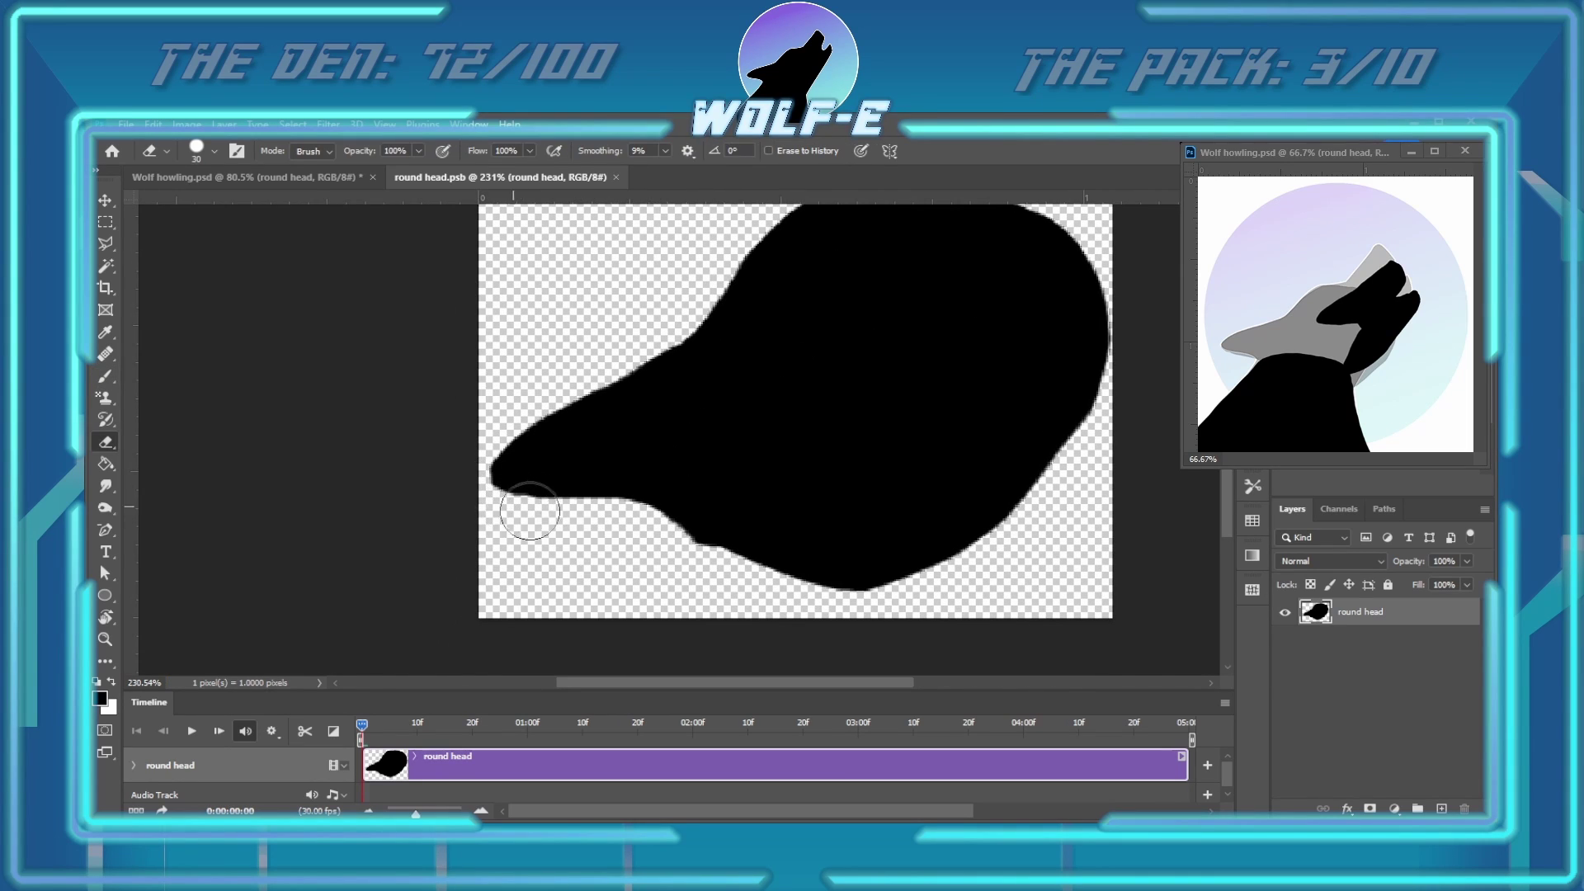
pyautogui.press('b')
pyautogui.moveTo(707, 530); pyautogui.dragTo(828, 594)
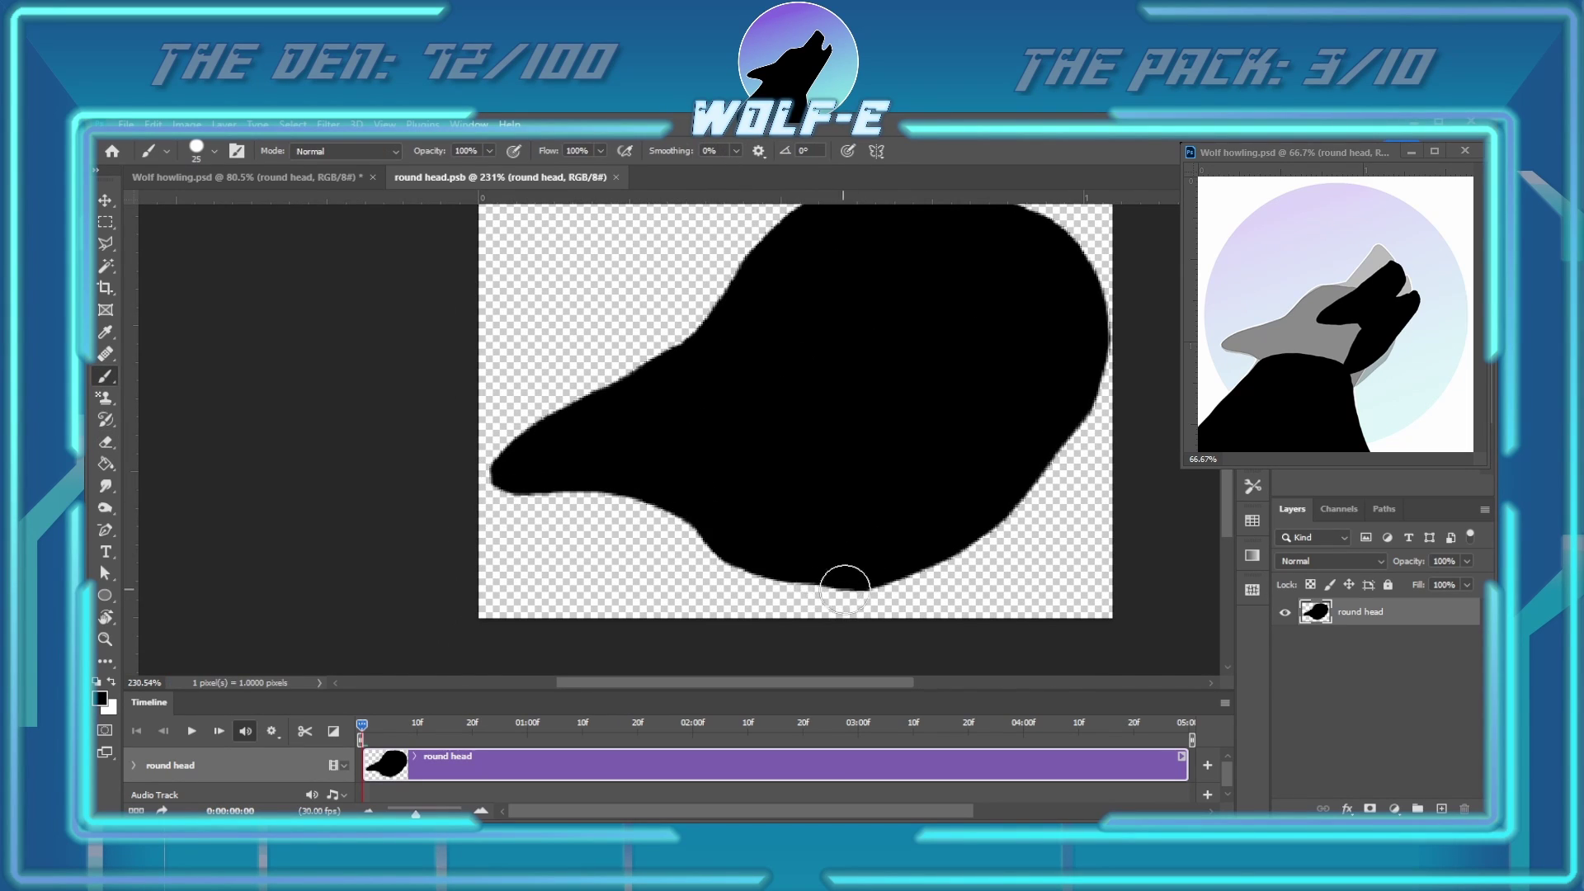
# Preview the reshaped head in Wolf howling.psd, finish smoothing the round head's lower edge, and close its document
pyautogui.click(276, 177)
pyautogui.click(193, 731)
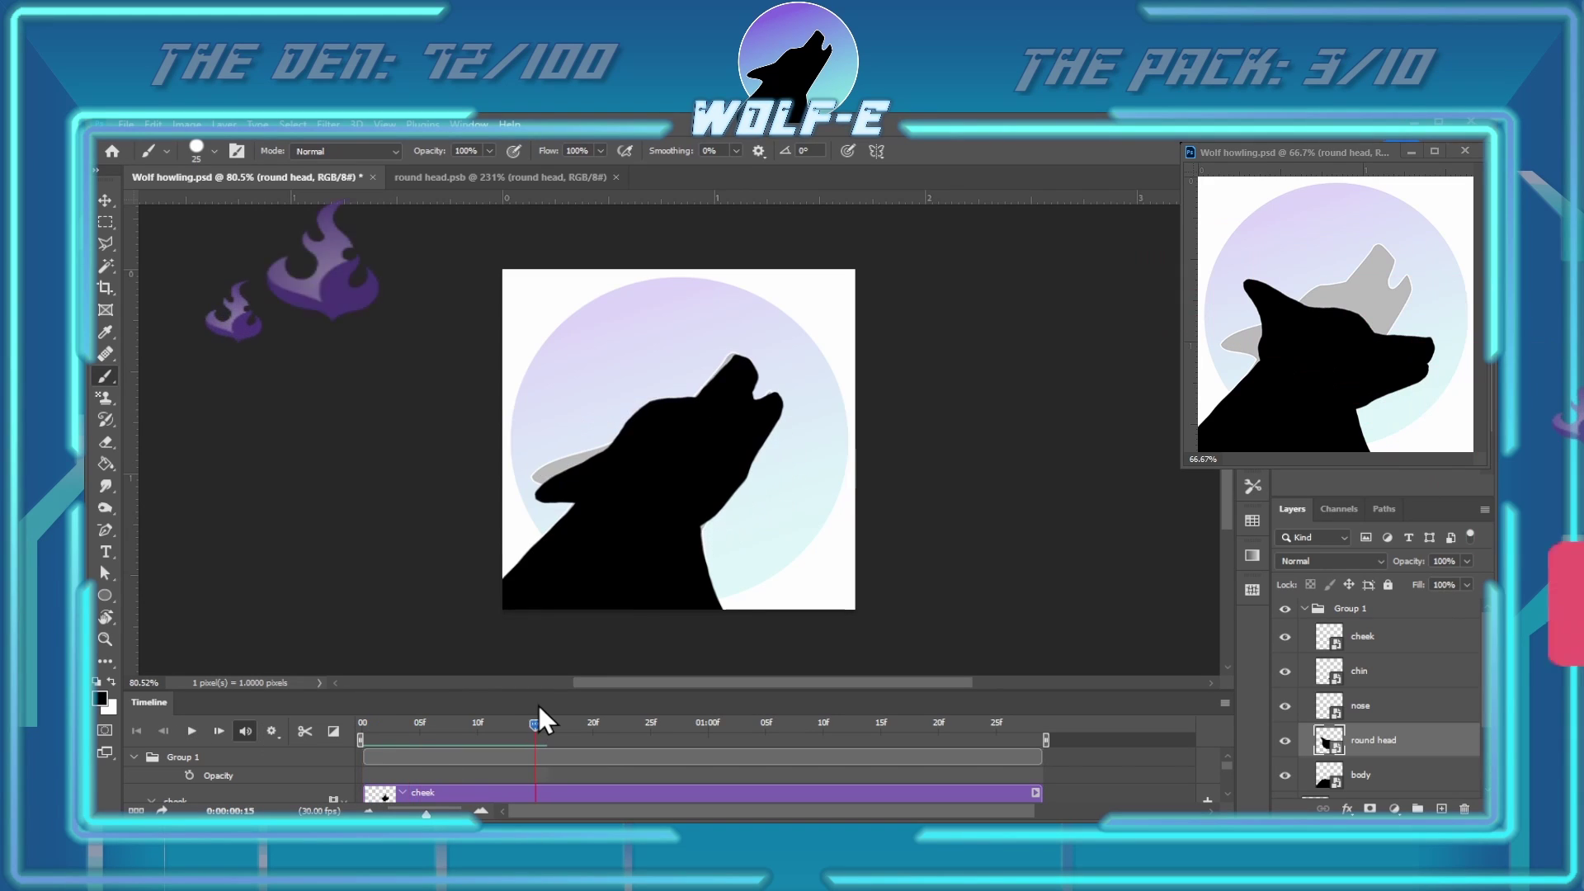
pyautogui.hotkey('ctrl', 'Tab')
pyautogui.press('e')
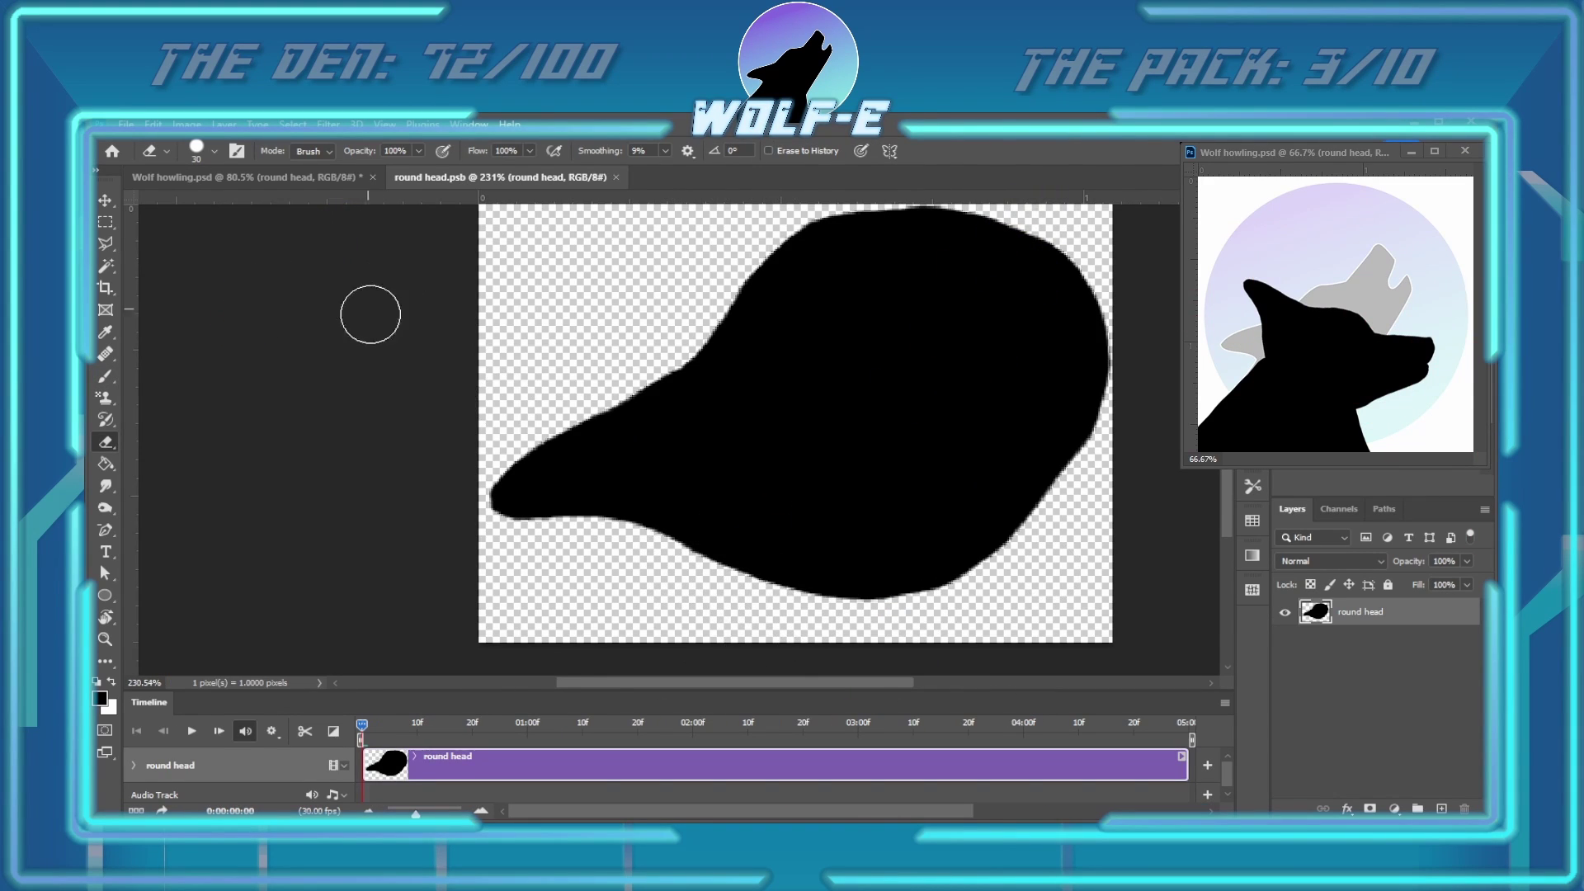
pyautogui.hotkey('ctrl', 'Tab')
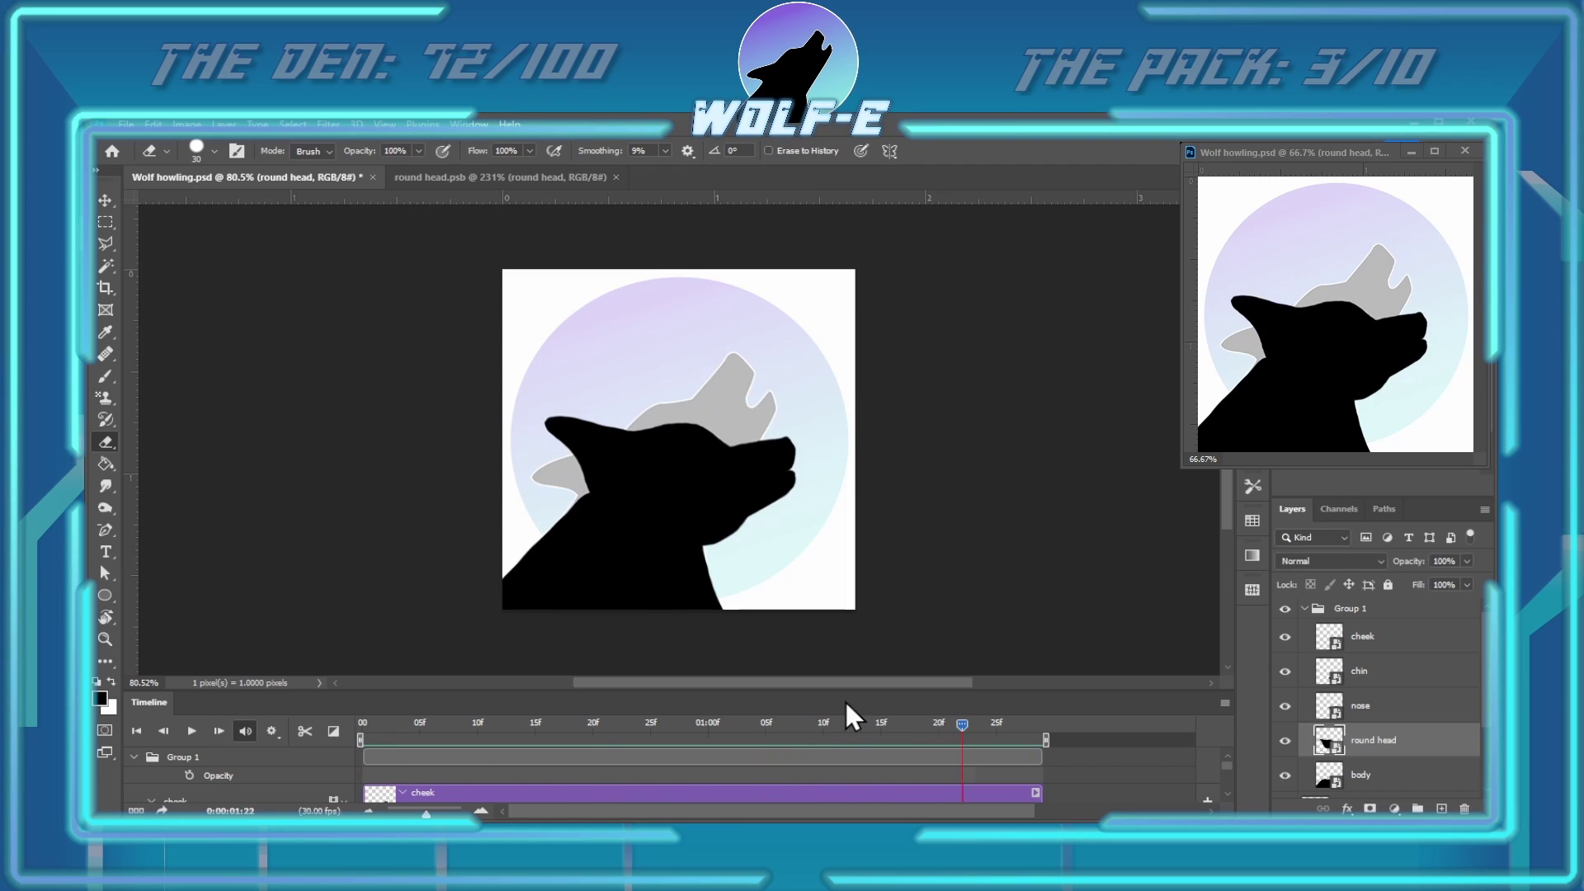
pyautogui.click(611, 177)
pyautogui.click(615, 177)
# Open the body smart object's contents, reshape its upper neck edge with the Brush, and preview it in the wolf animation
pyautogui.click(1361, 775)
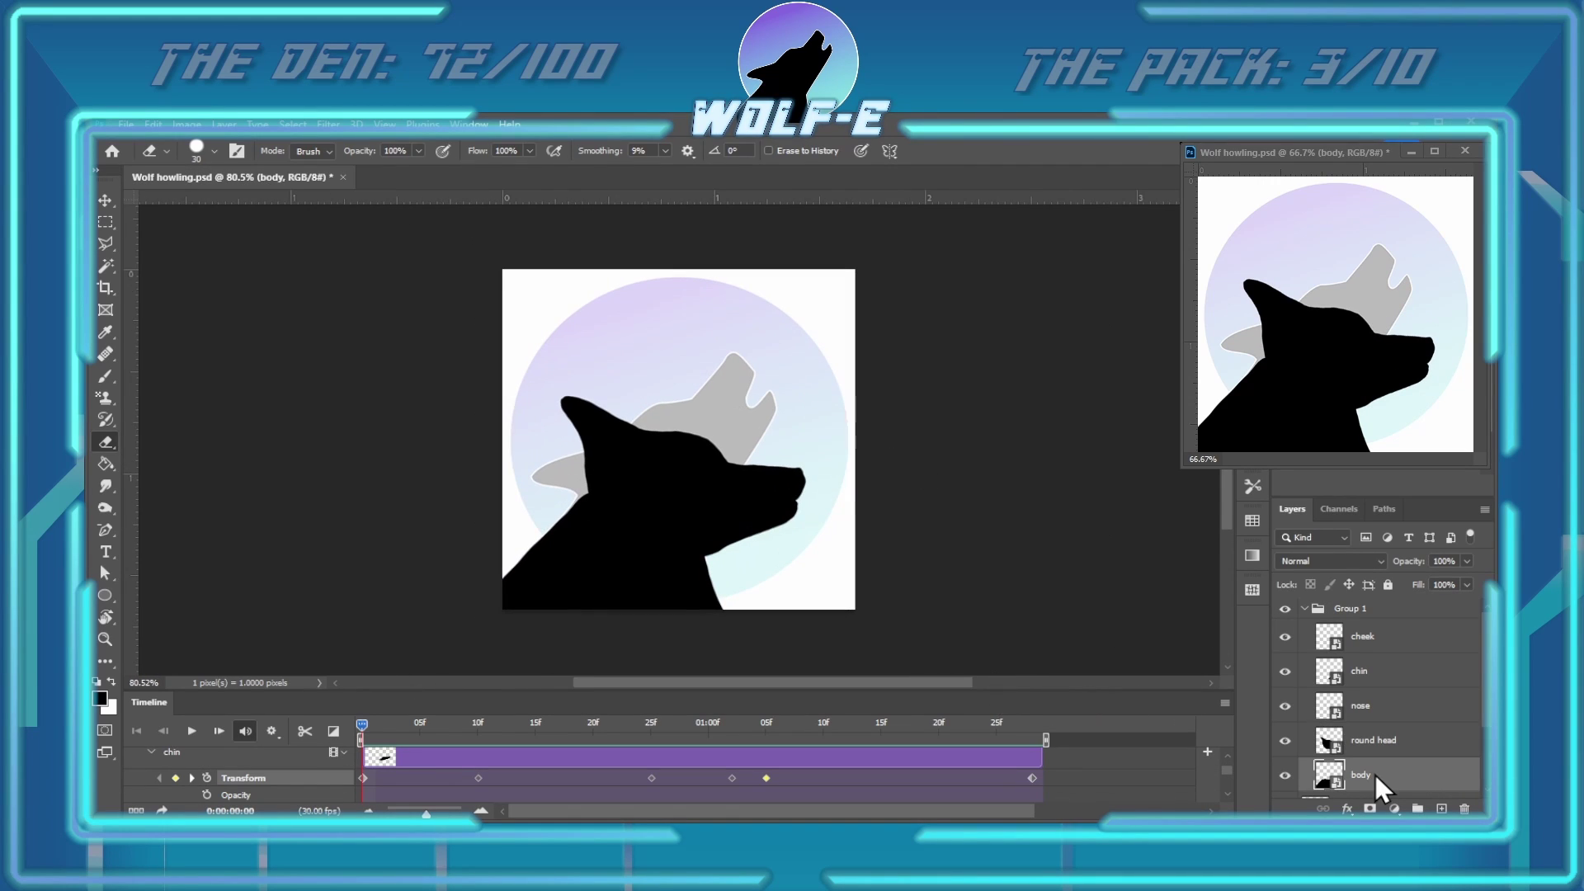
pyautogui.doubleClick(1327, 773)
pyautogui.scroll(4, 683, 519)
pyautogui.press('b')
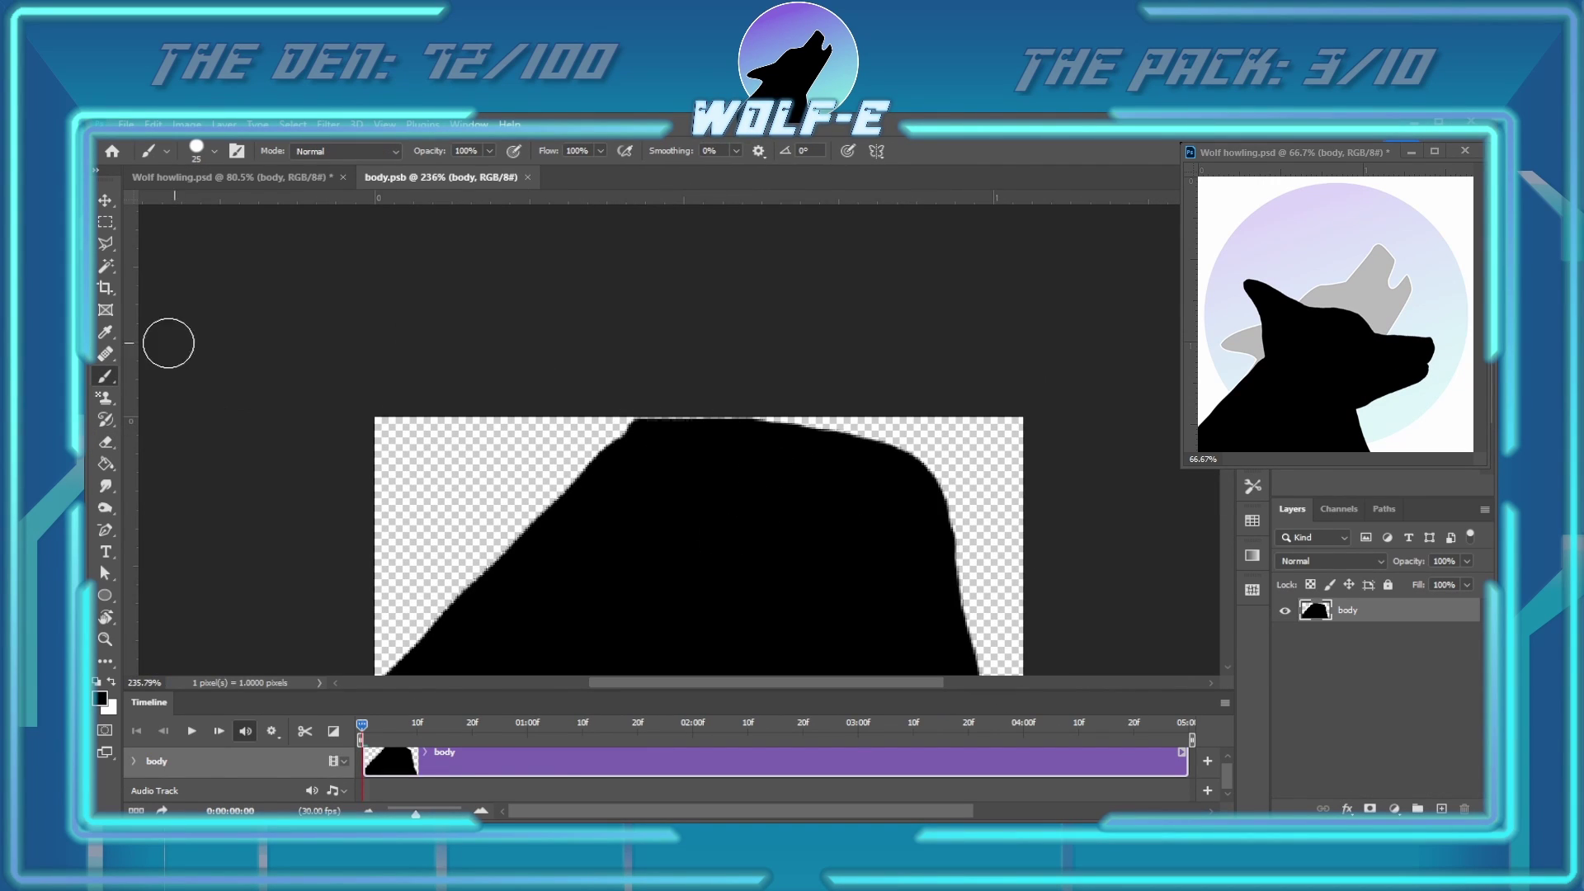
pyautogui.scroll(-1, 690, 424)
pyautogui.moveTo(690, 424); pyautogui.dragTo(758, 474)
pyautogui.click(231, 177)
pyautogui.click(191, 731)
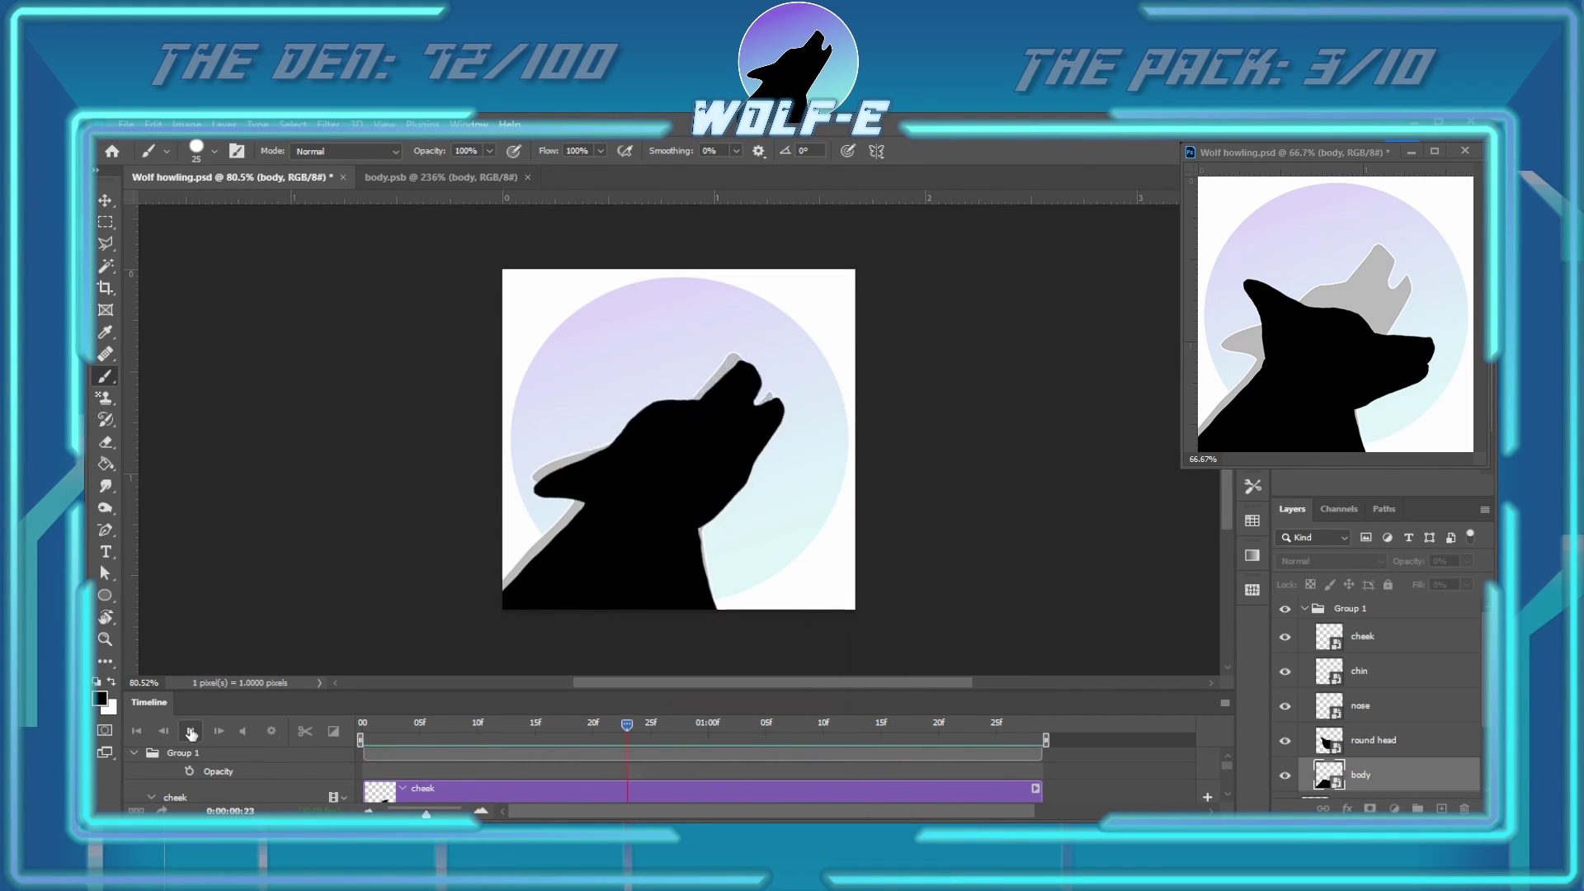
# Paint the throat corner of the body silhouette and replay the wolf animation to check it
pyautogui.click(442, 176)
pyautogui.moveTo(940, 371); pyautogui.dragTo(891, 338)
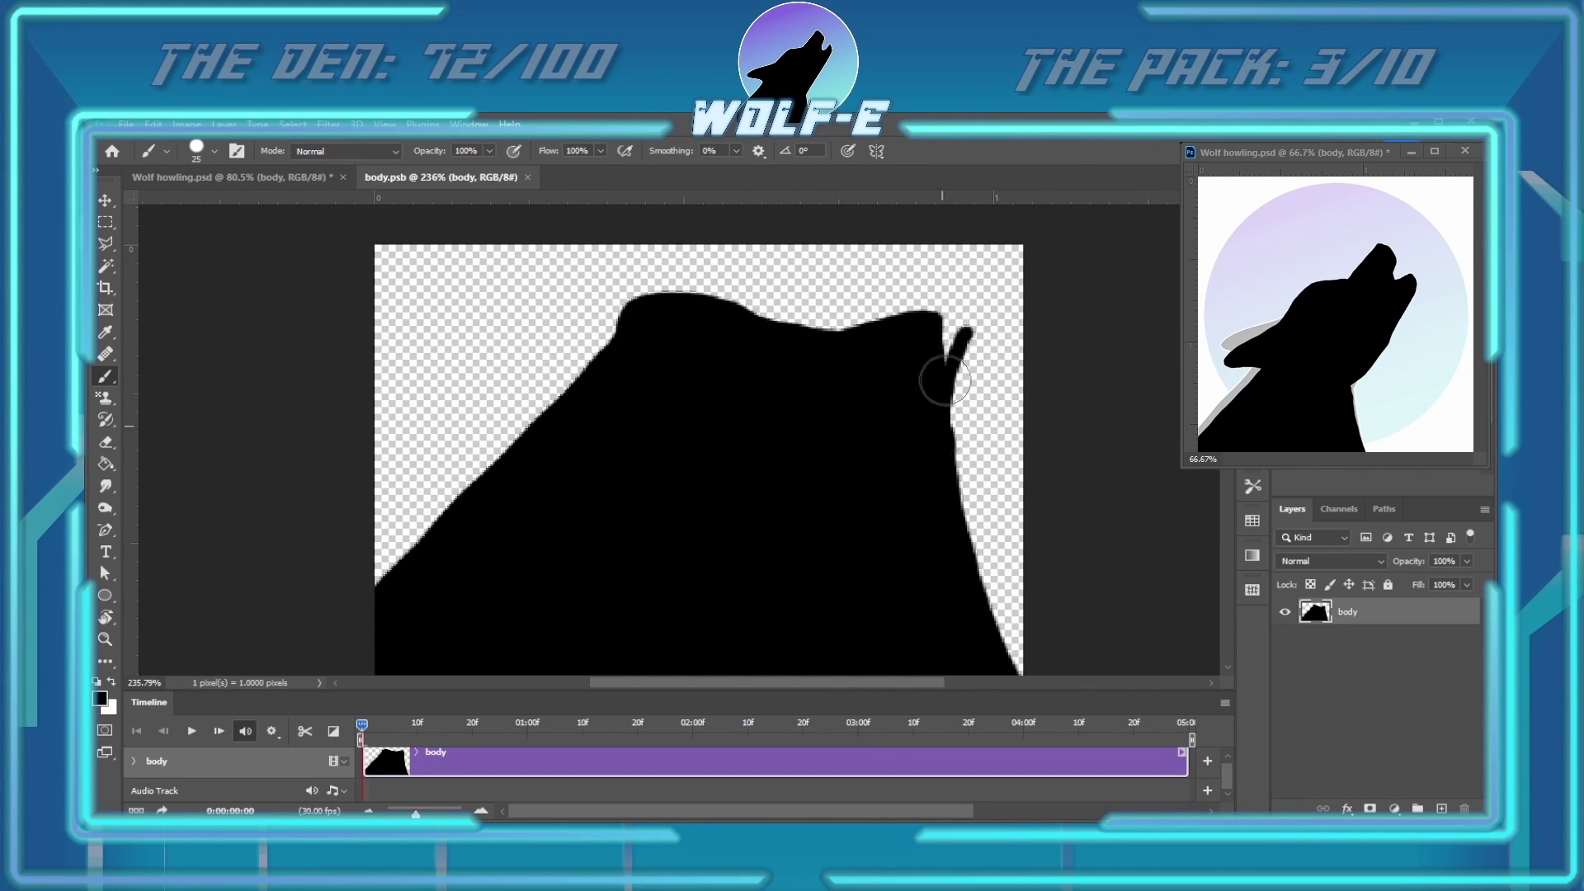
pyautogui.click(231, 176)
pyautogui.click(191, 731)
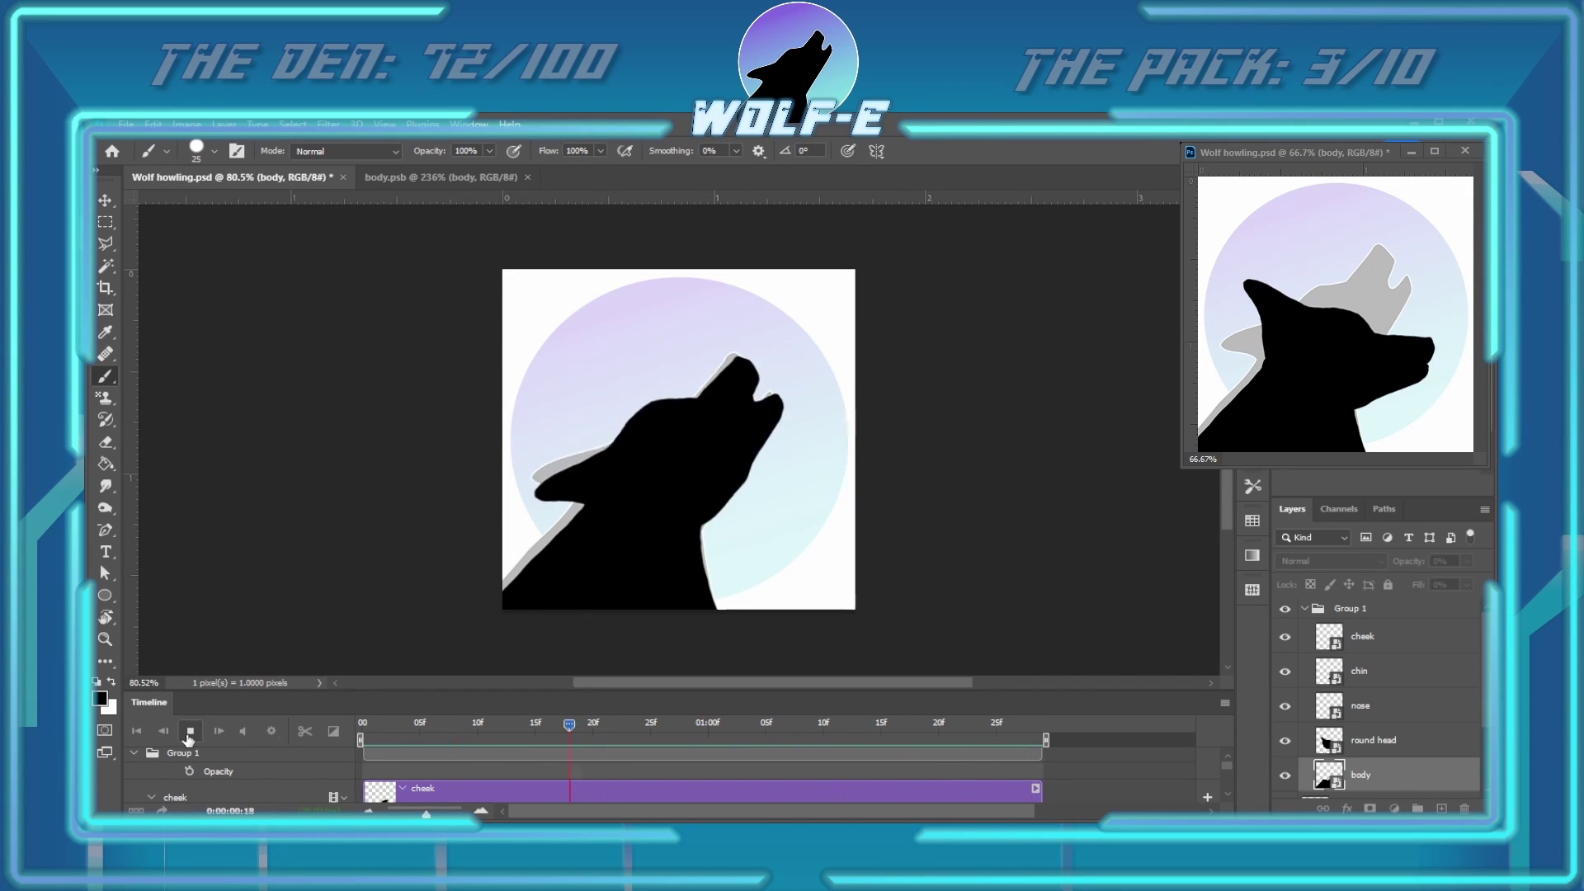
# Enlarge the timeline and scale the body layer to 95.22% width at frame 25
pyautogui.moveTo(1007, 691); pyautogui.dragTo(1008, 482)
pyautogui.moveTo(403, 518); pyautogui.dragTo(651, 527)
pyautogui.click(243, 641)
pyautogui.hotkey('ctrl', 't')
pyautogui.moveTo(689, 388); pyautogui.dragTo(680, 387)
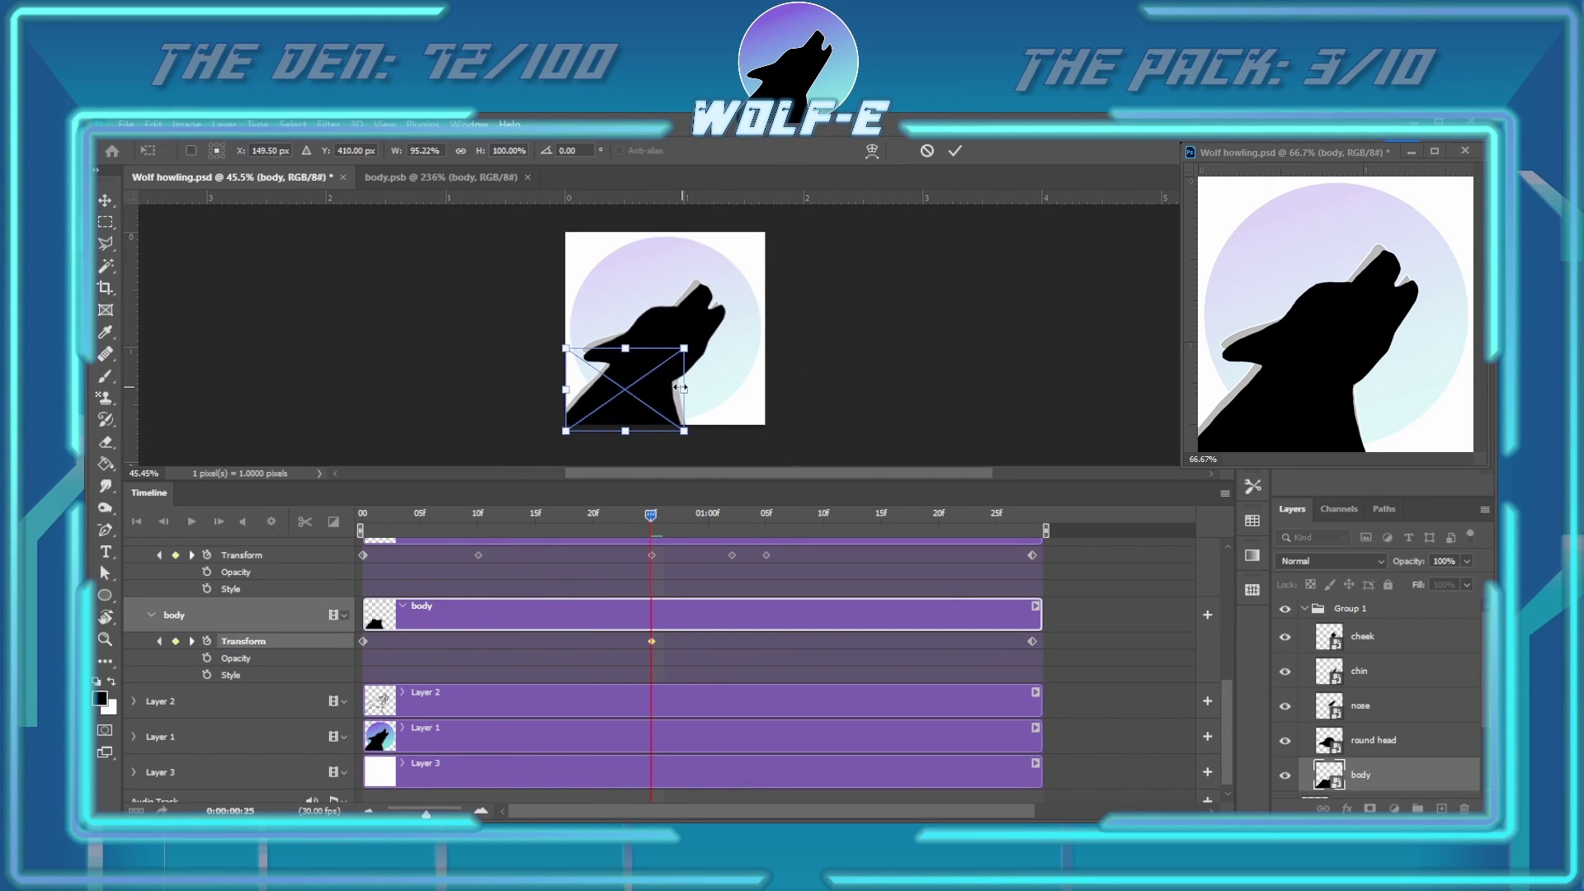
pyautogui.press('Return')
# Transform the body layer again at frame 25 and play the animation
pyautogui.moveTo(657, 523)
pyautogui.mouseDown()
pyautogui.moveTo(1000, 523)
pyautogui.moveTo(730, 508)
pyautogui.moveTo(651, 520)
pyautogui.mouseUp()
pyautogui.hotkey('ctrl', 't')
pyautogui.press('Return')
pyautogui.press('space')
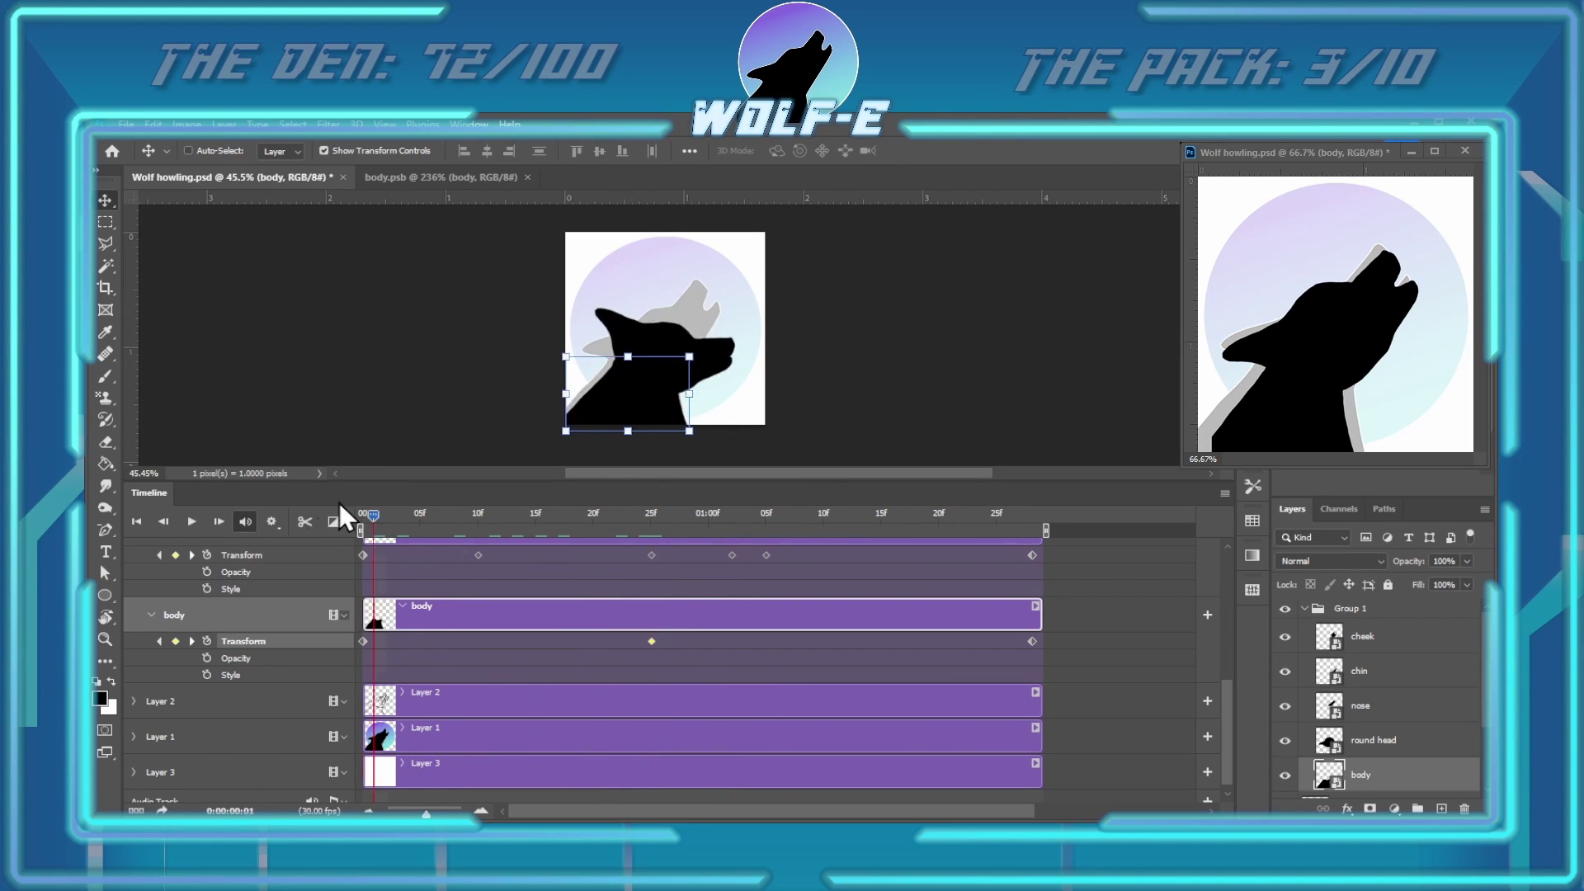
# Transform the body layer at 01:04 so its keyframe sits there, and preview the animation
pyautogui.click(192, 522)
pyautogui.moveTo(528, 528); pyautogui.dragTo(754, 520)
pyautogui.hotkey('ctrl', 't')
pyautogui.press('Return')
pyautogui.click(192, 522)
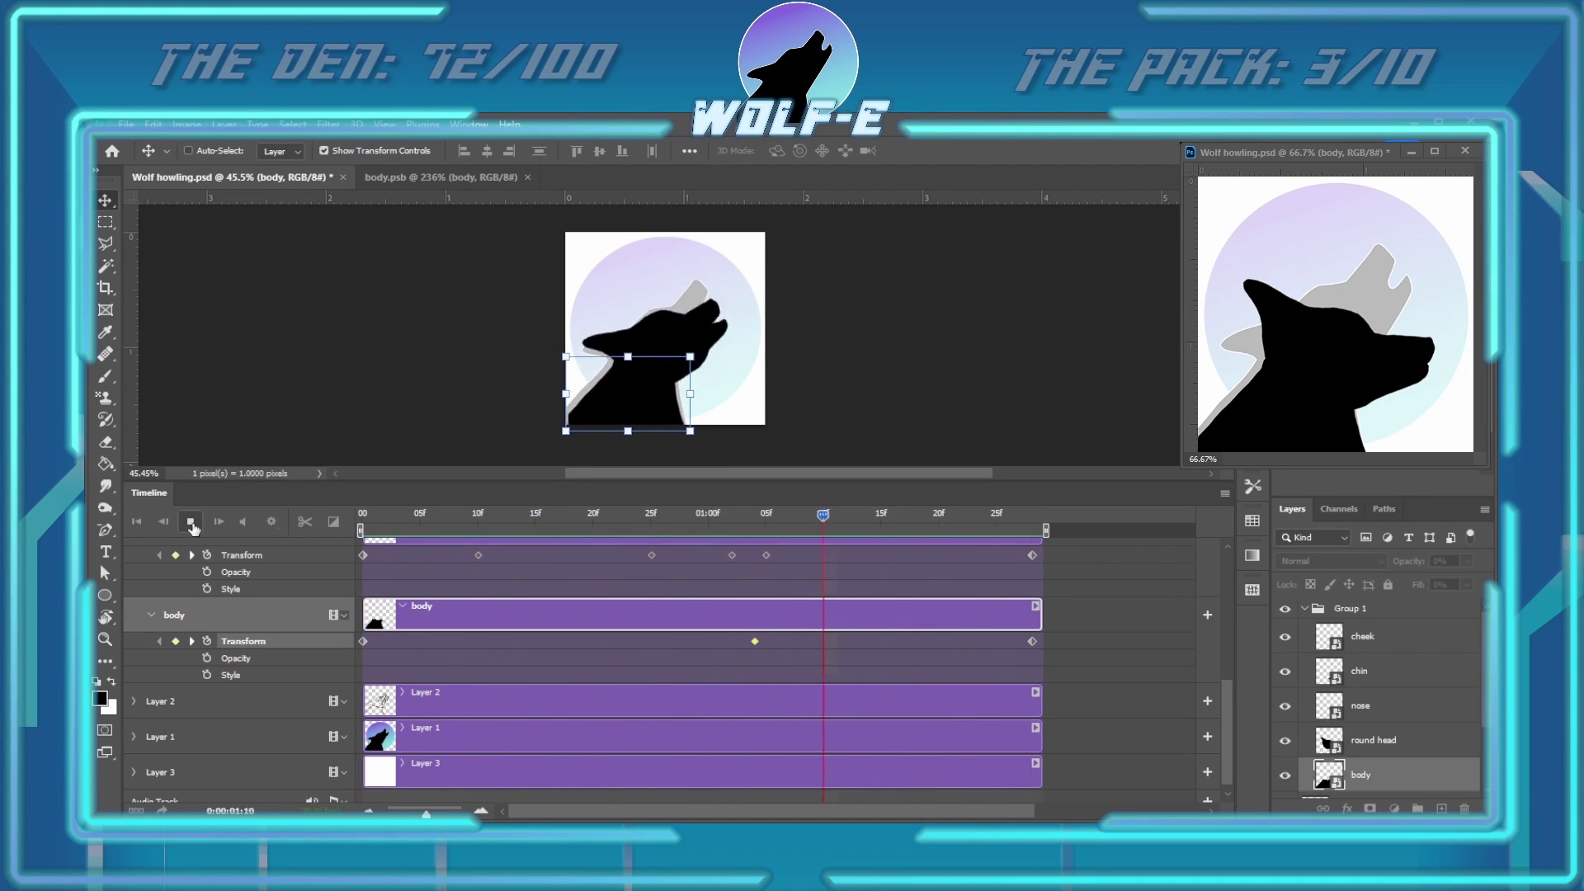
# Park the animation at 01:04 and extend the body document's canvas beyond the silhouette with the Crop tool
pyautogui.click(750, 513)
pyautogui.hotkey('ctrl', 'Tab')
pyautogui.hotkey('ctrl', '0')
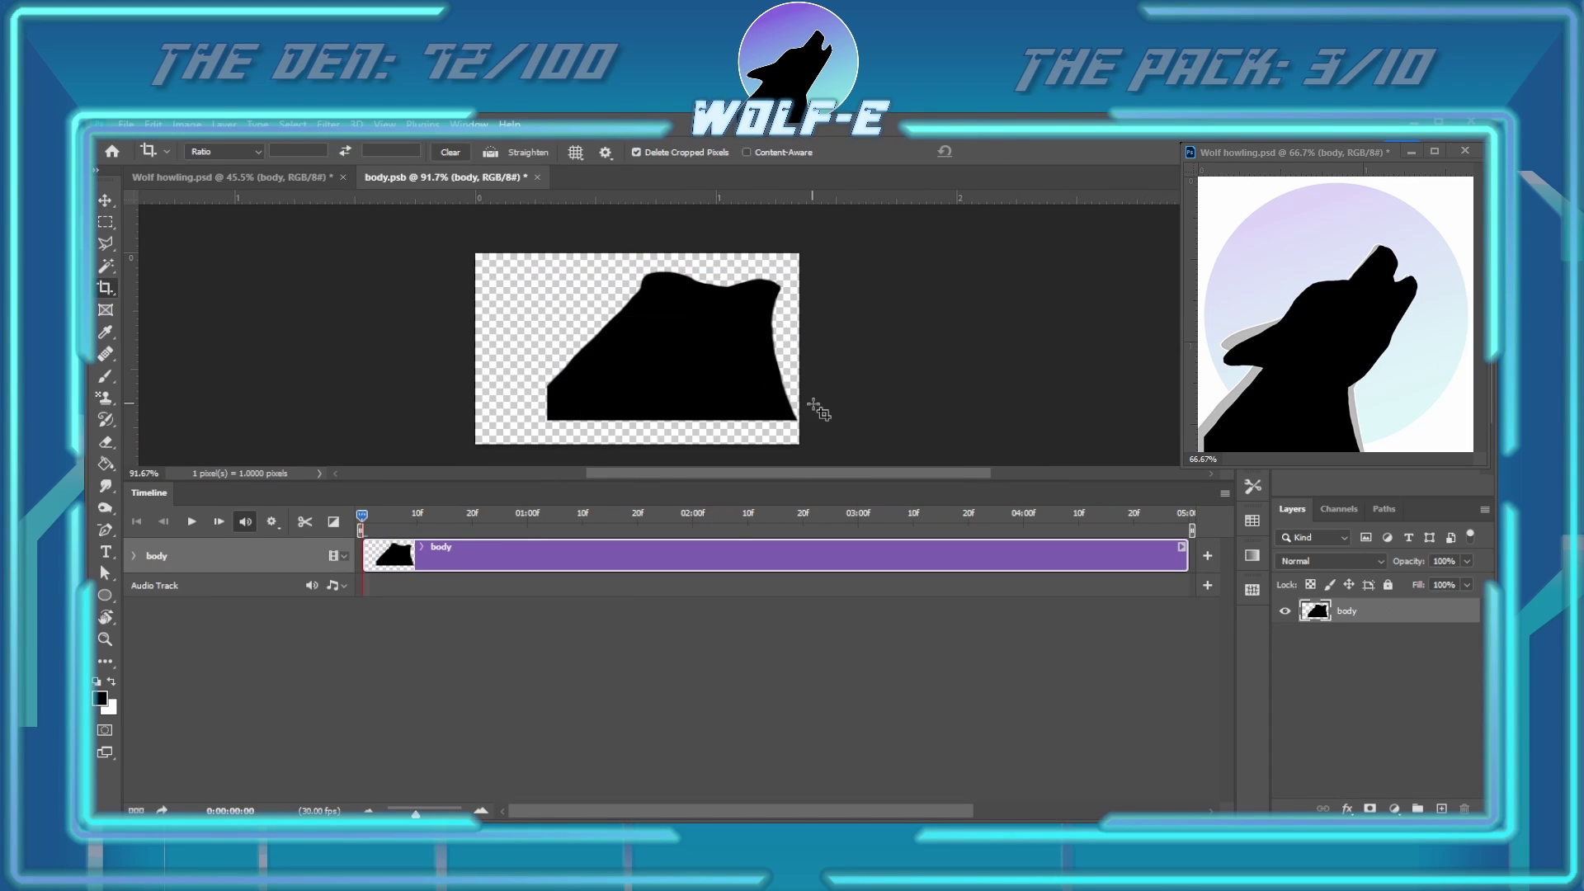
# Paint the body's back slope out to the canvas's lower-left corner, clean up its edge with the Brush and Eraser, and save
pyautogui.press('b')
pyautogui.hotkey('ctrl', 's')
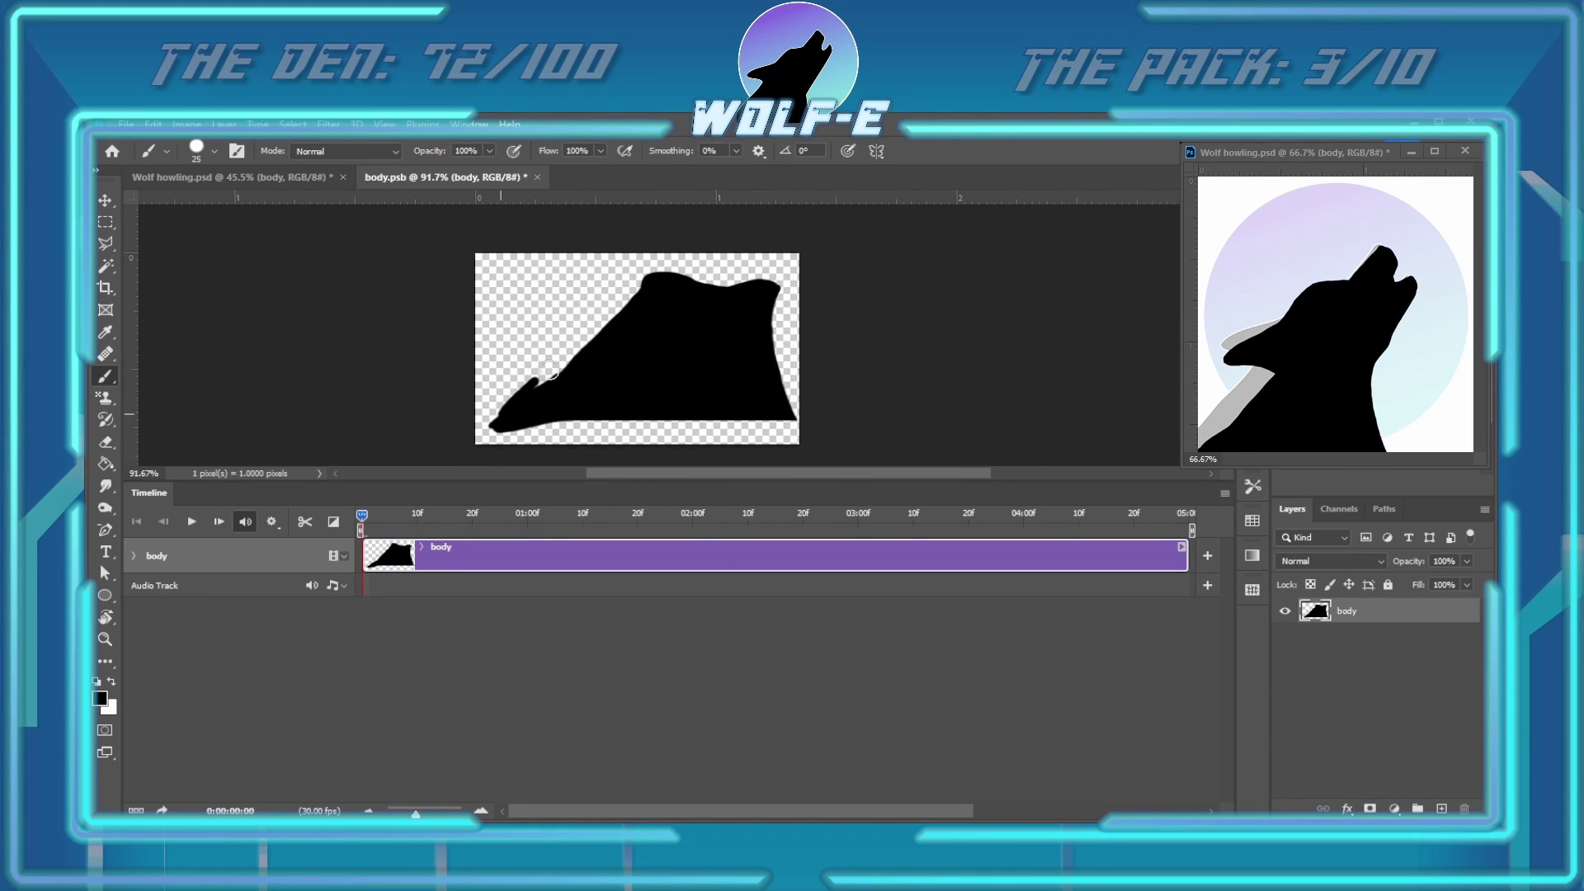
pyautogui.press('e')
pyautogui.press('b')
pyautogui.moveTo(602, 323); pyautogui.dragTo(644, 295)
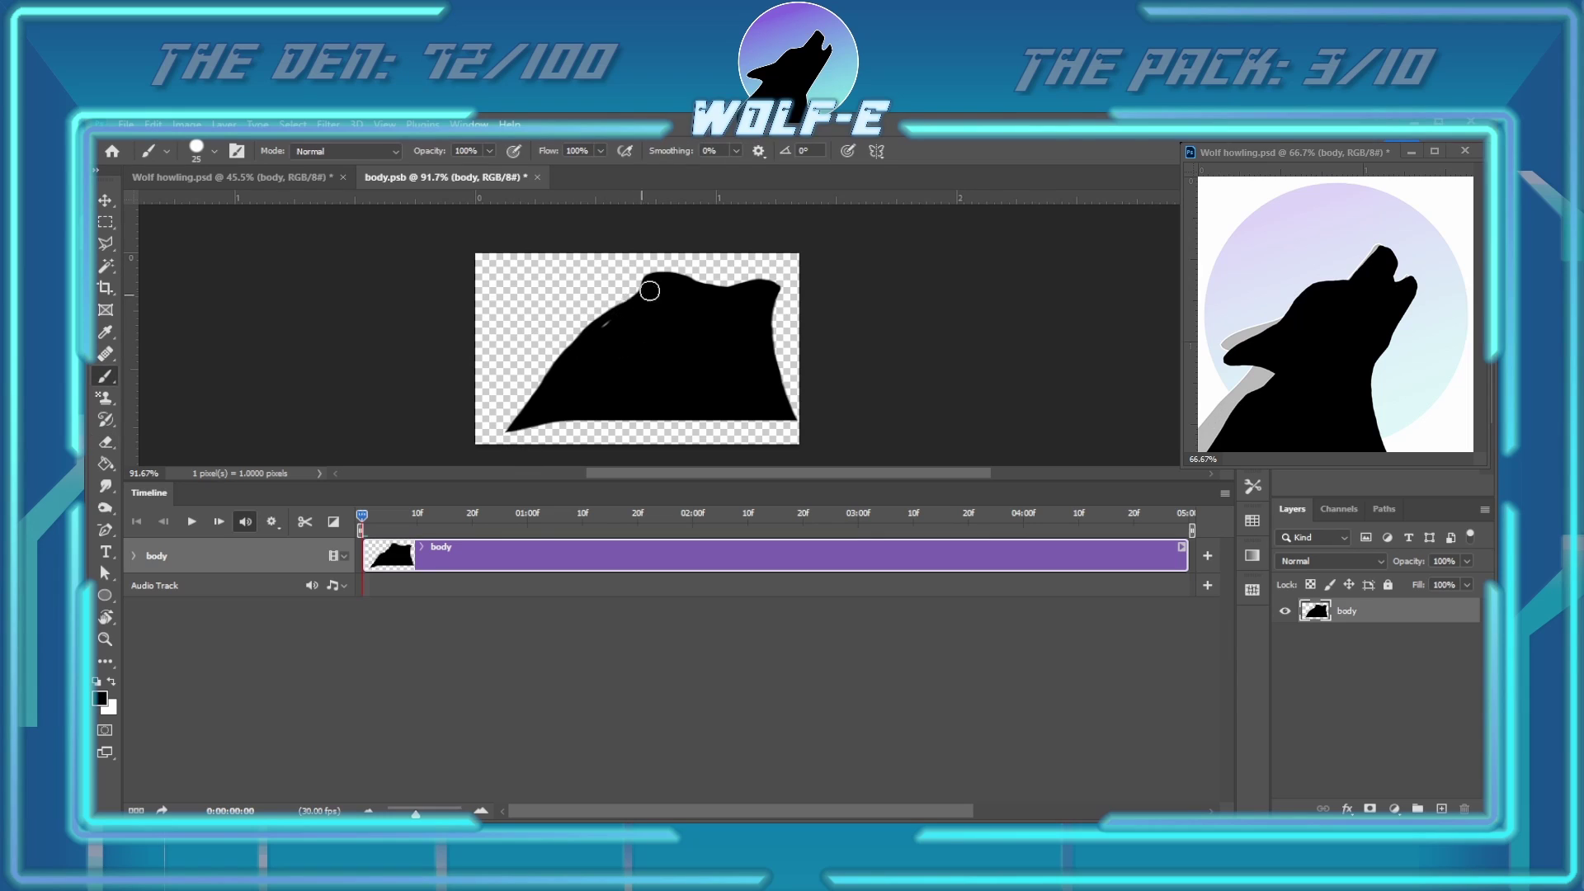
pyautogui.press('e')
pyautogui.moveTo(540, 394); pyautogui.dragTo(544, 376)
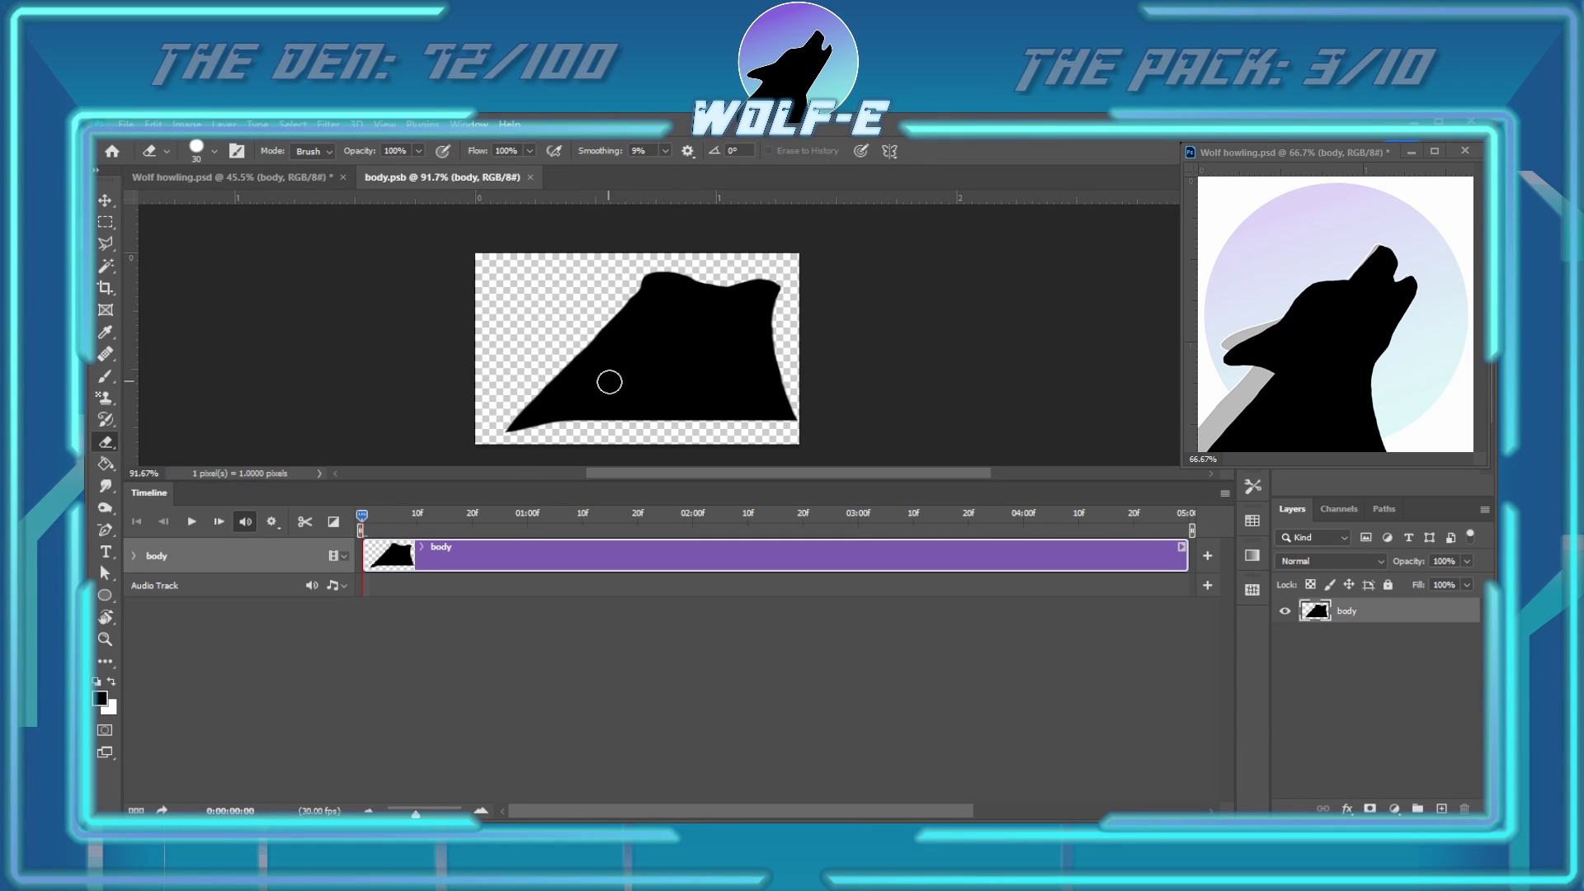
# Retouch the body's upper-right neck corner and check how it follows the head through the animation in Wolf howling.psd
pyautogui.hotkey('ctrl', 'Tab')
pyautogui.moveTo(360, 513); pyautogui.dragTo(507, 514)
pyautogui.hotkey('ctrl', 'Tab')
pyautogui.scroll(3, 798, 271)
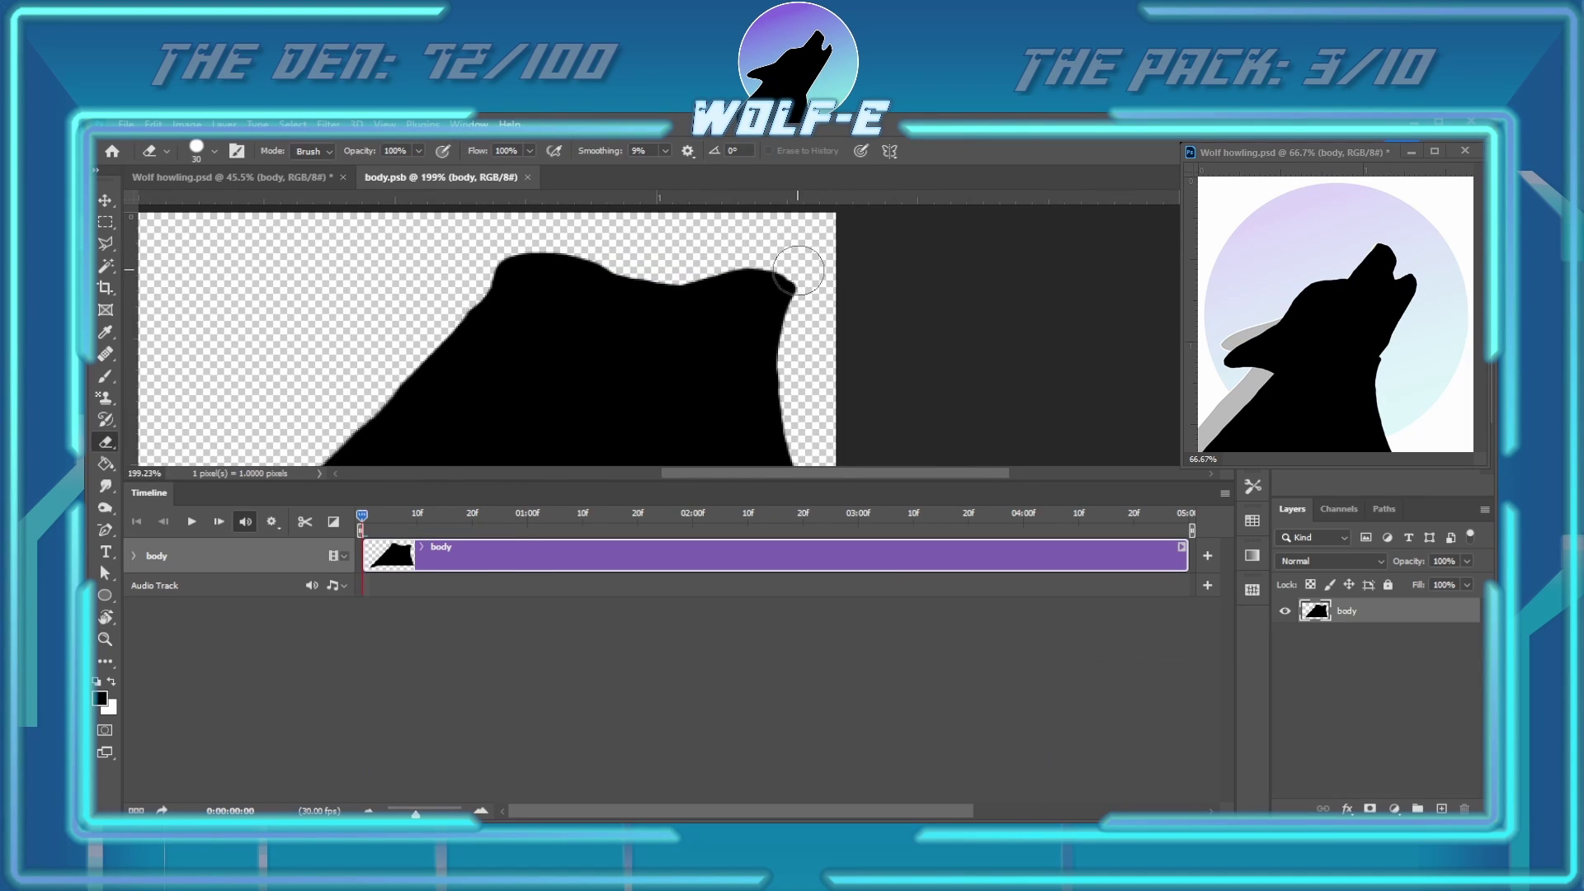
pyautogui.press('b')
pyautogui.hotkey('ctrl', 'Tab')
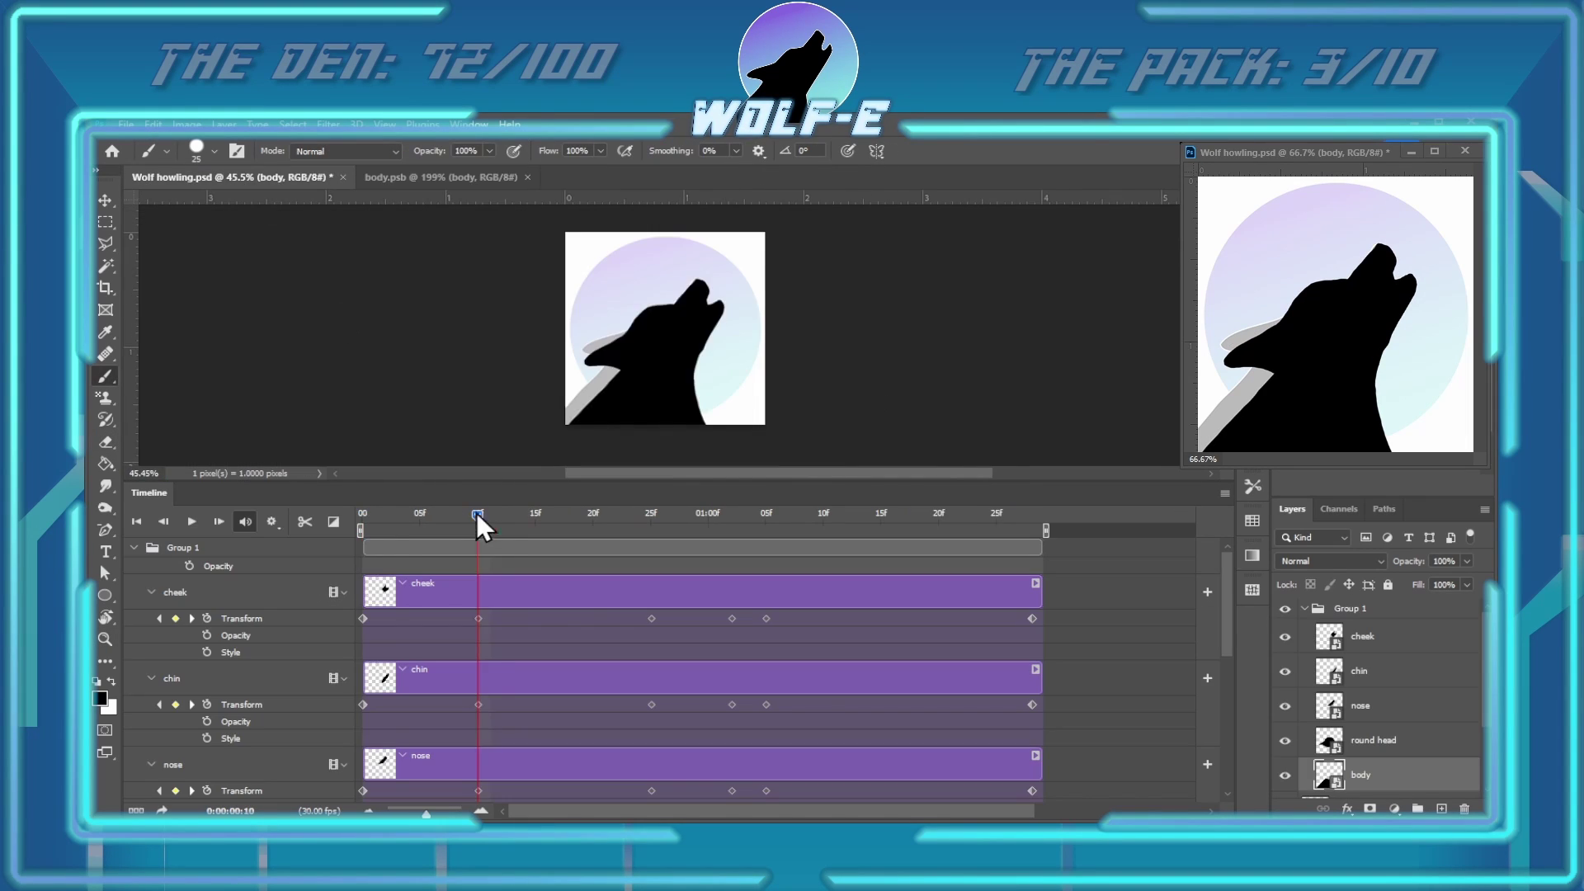
pyautogui.moveTo(951, 491); pyautogui.dragTo(1070, 508)
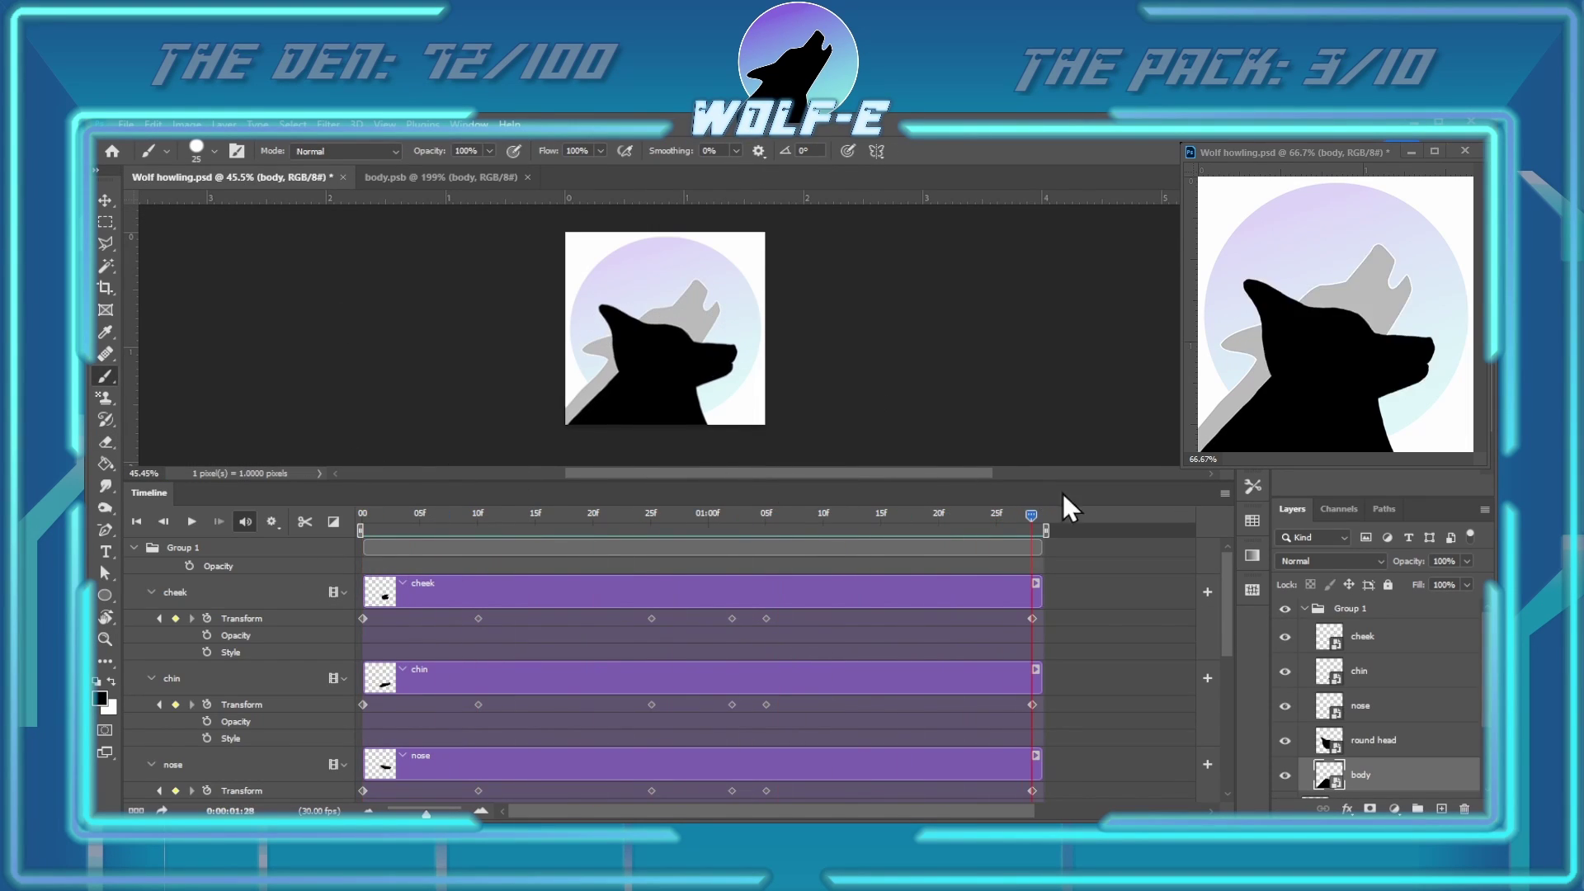
# Select the cheek, chin, nose and round head layers, extend the body's two upper corners into points in its own document, and save
pyautogui.click(1360, 742)
pyautogui.press('v')
pyautogui.keyDown('shift'); pyautogui.click(1363, 636); pyautogui.keyUp('shift')
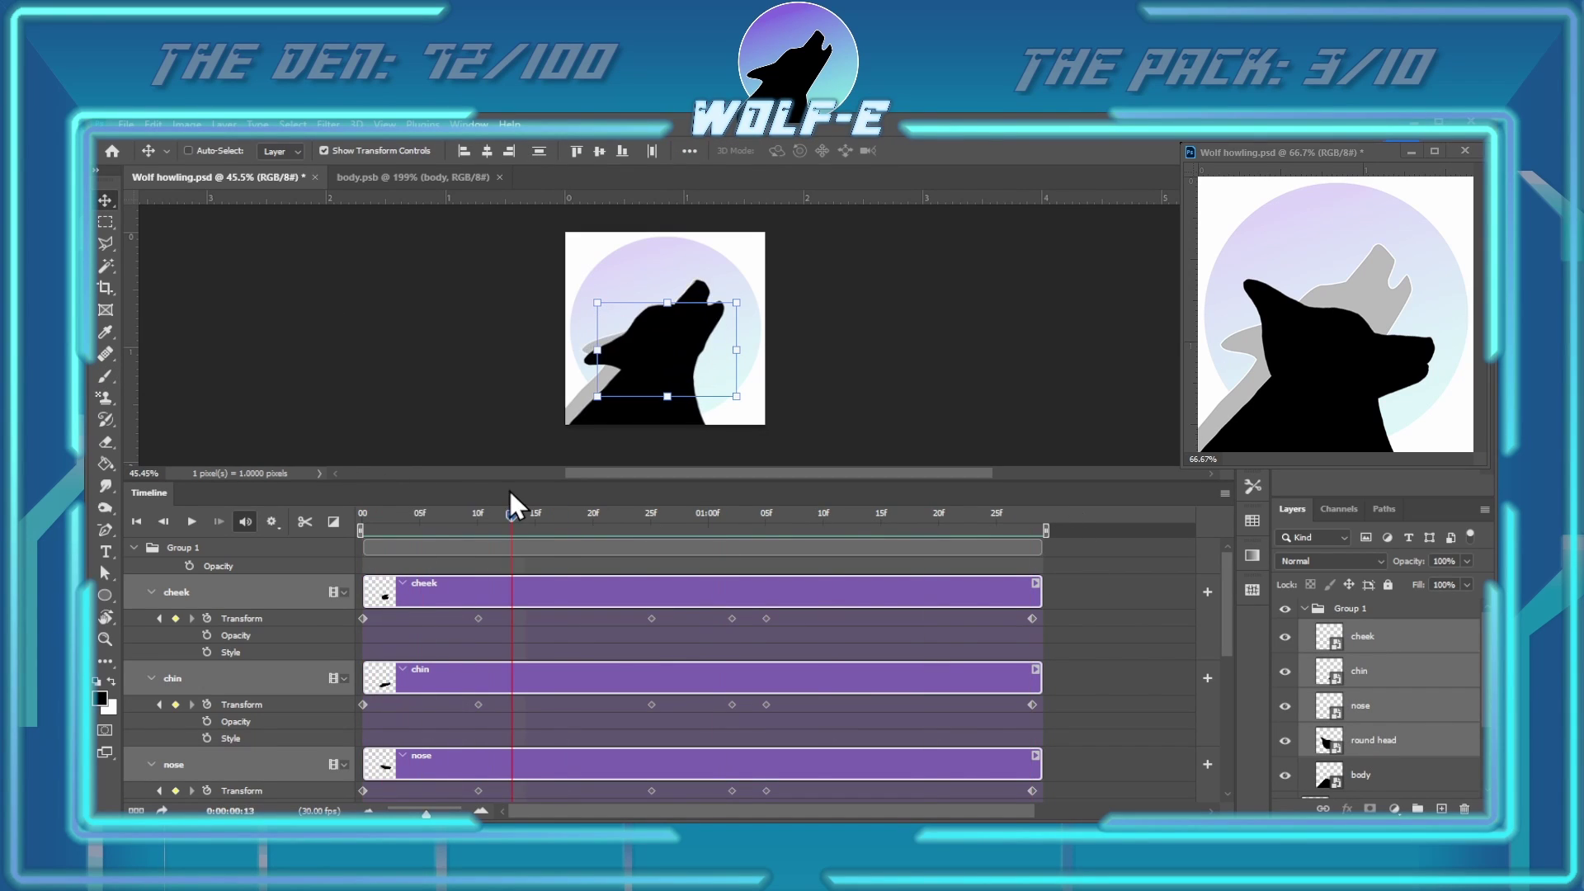
pyautogui.click(445, 178)
pyautogui.press('b')
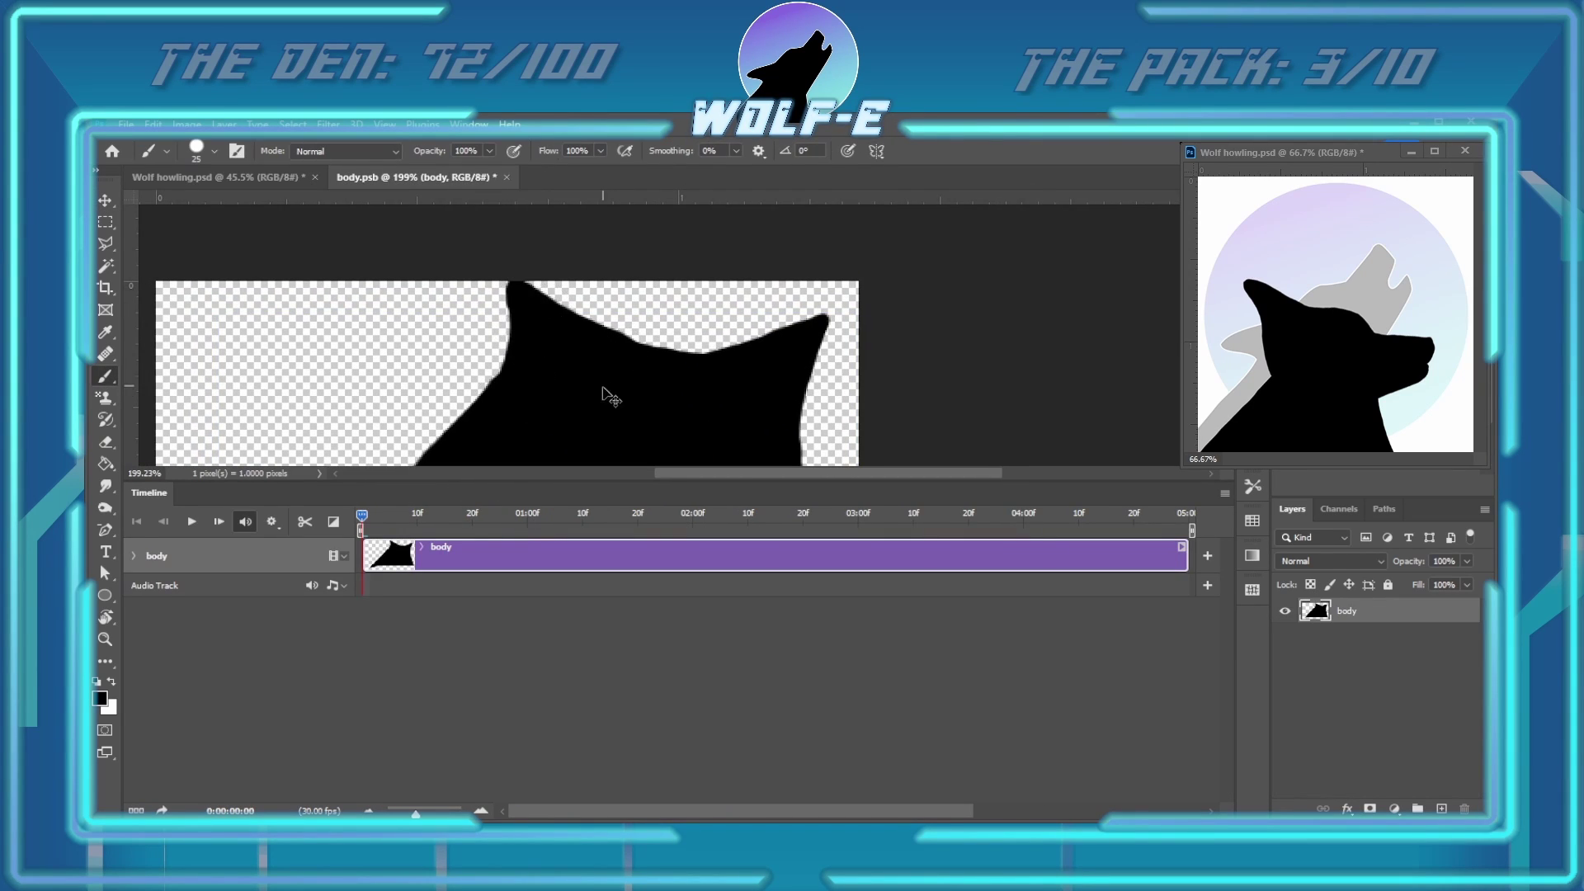
pyautogui.scroll(-3, 541, 357)
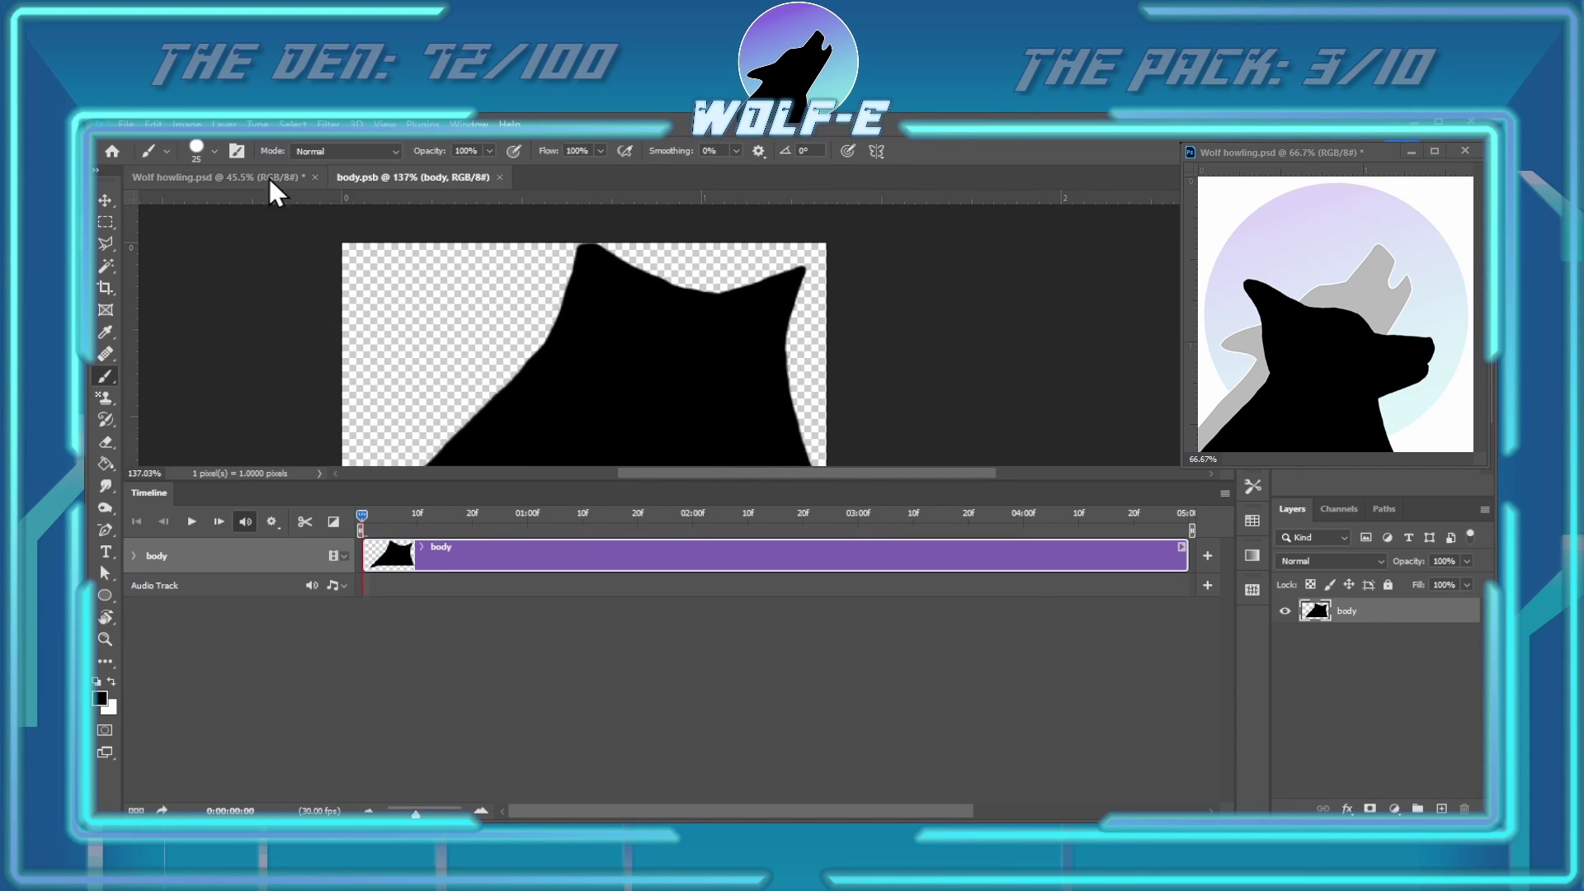
# Shift the four head layers slightly up and to the right at the first frame of Wolf howling.psd and play the animation
pyautogui.click(272, 179)
pyautogui.scroll(-3, 357, 660)
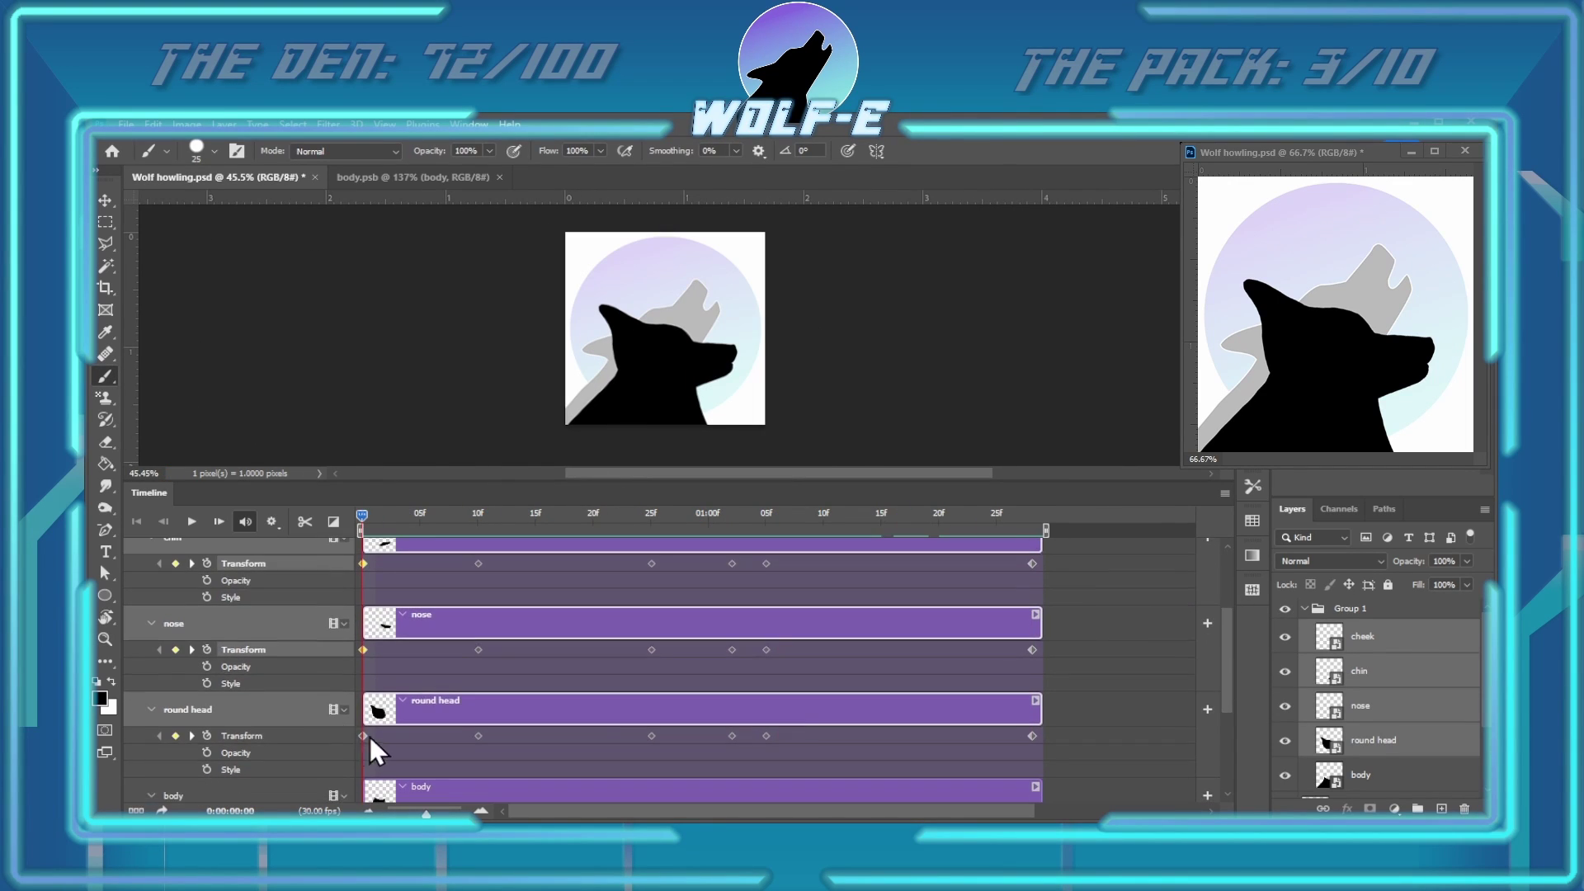
pyautogui.scroll(3, 1081, 742)
pyautogui.click(136, 522)
pyautogui.press('v')
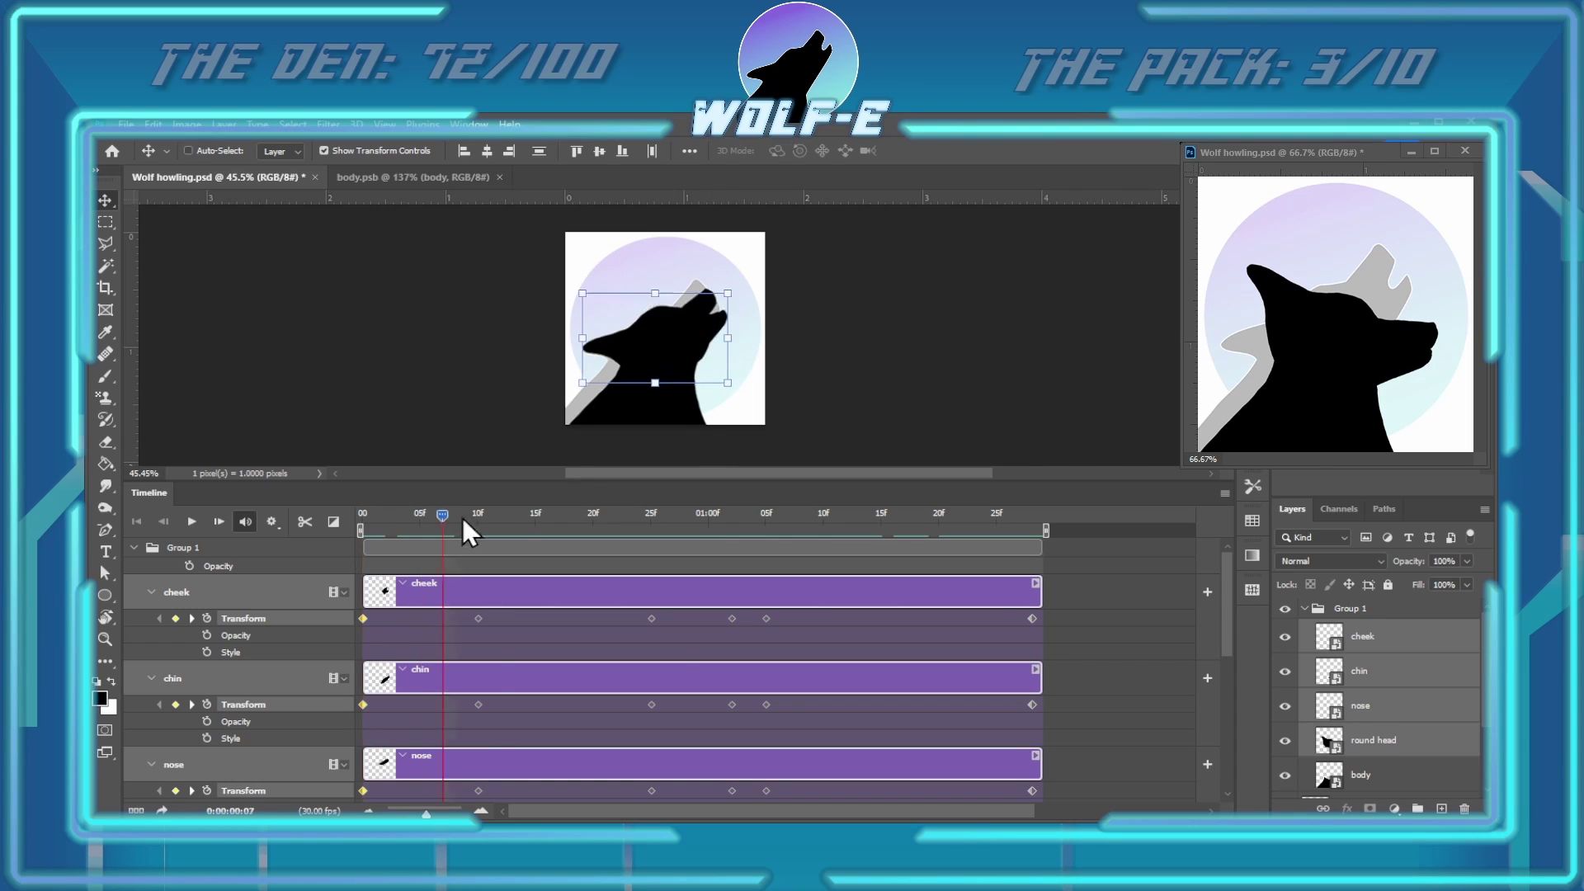
pyautogui.press('space')
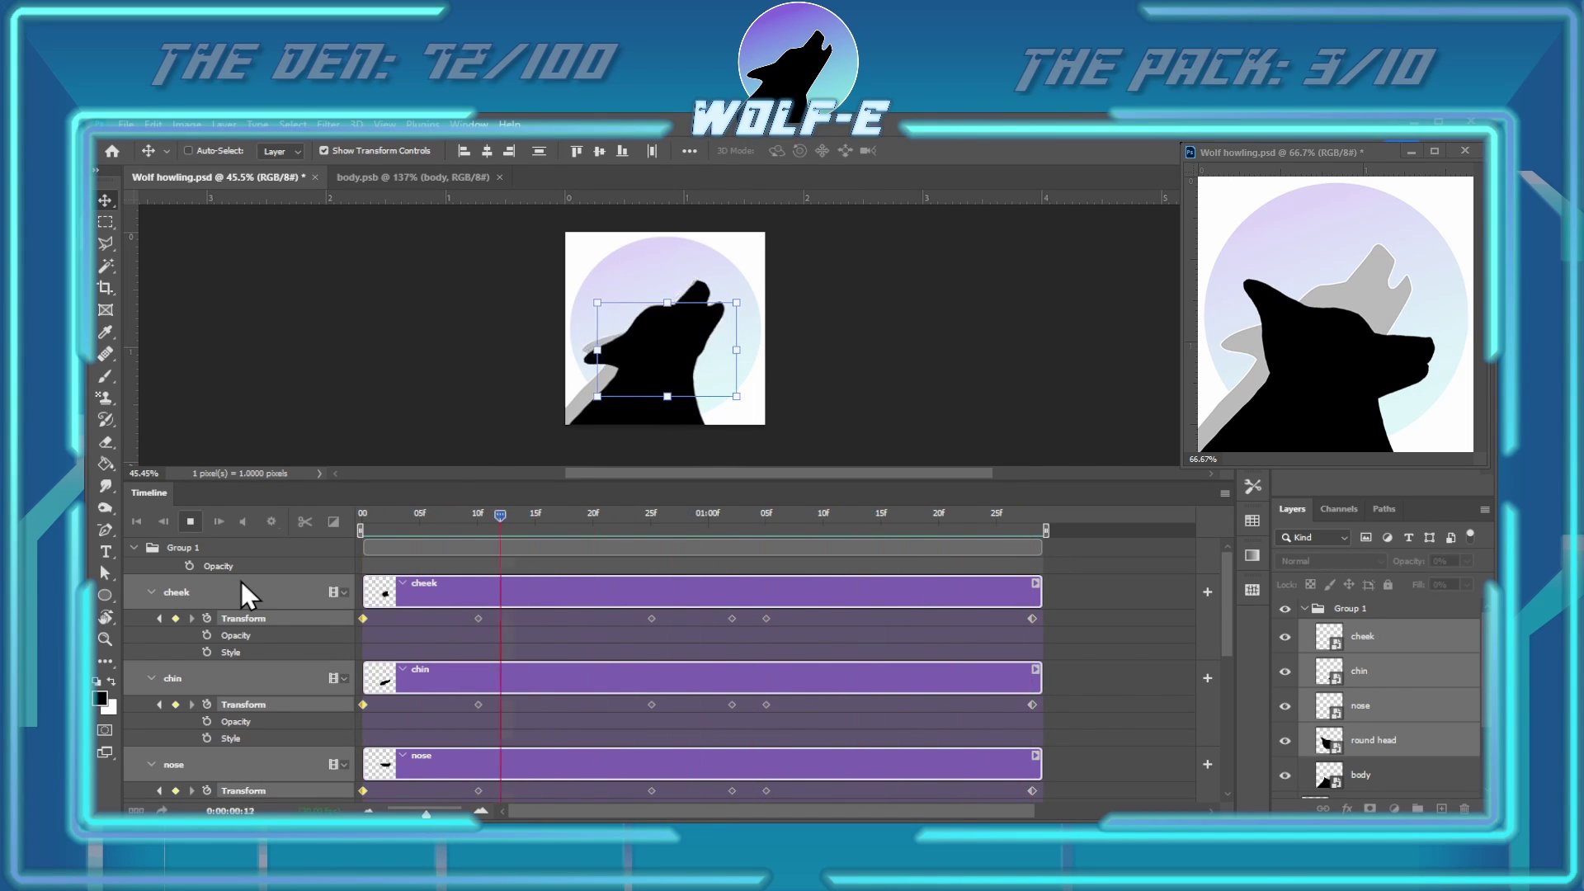
pyautogui.press('space')
# Copy the first-frame Transform keyframes of the cheek, chin, nose and round head layers to the end of the animation
pyautogui.press('Home')
pyautogui.scroll(-2, 362, 560)
pyautogui.moveTo(852, 481); pyautogui.dragTo(852, 386)
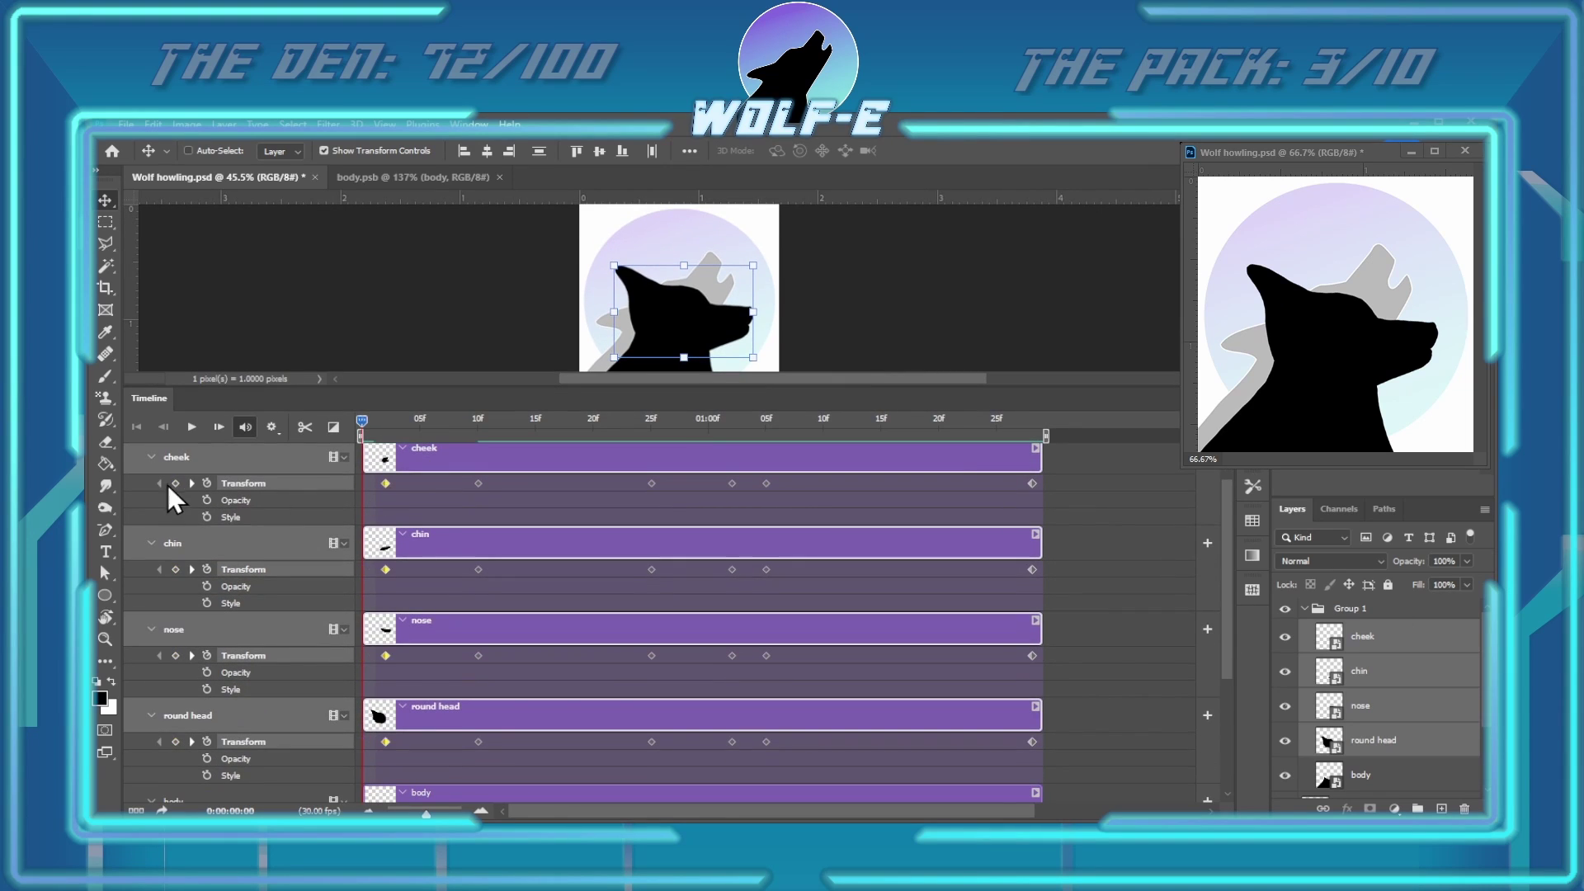
pyautogui.click(188, 715)
pyautogui.keyDown('shift'); pyautogui.click(388, 654); pyautogui.keyUp('shift')
pyautogui.moveTo(389, 654); pyautogui.dragTo(1036, 750)
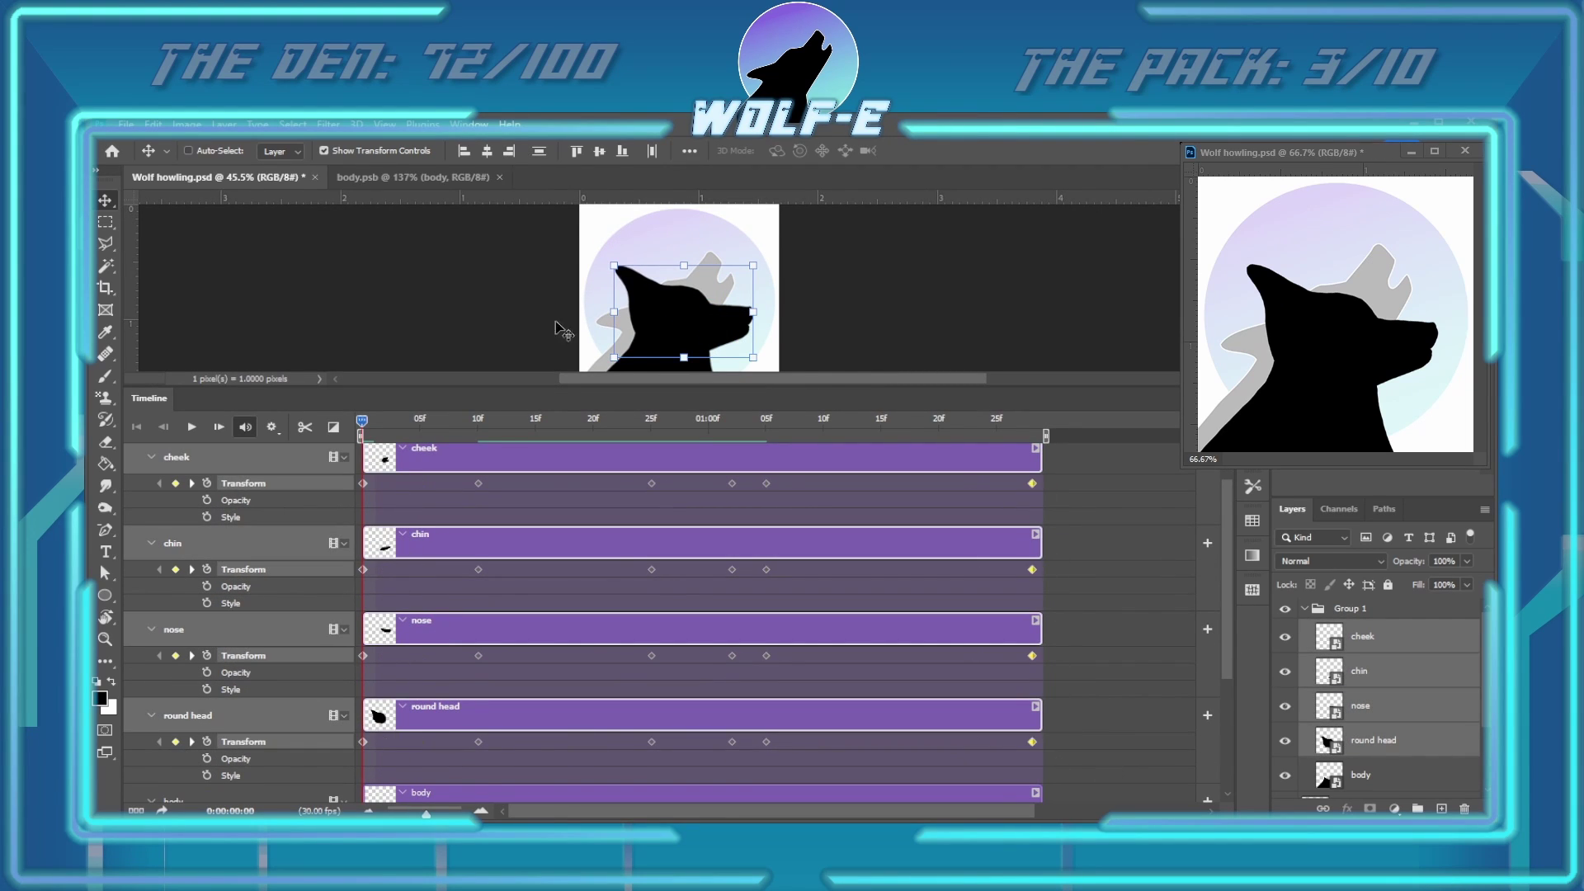
# Shrink the timeline and play the animation to check the loop between the last and first frames
pyautogui.moveTo(852, 386); pyautogui.dragTo(853, 527)
pyautogui.click(192, 568)
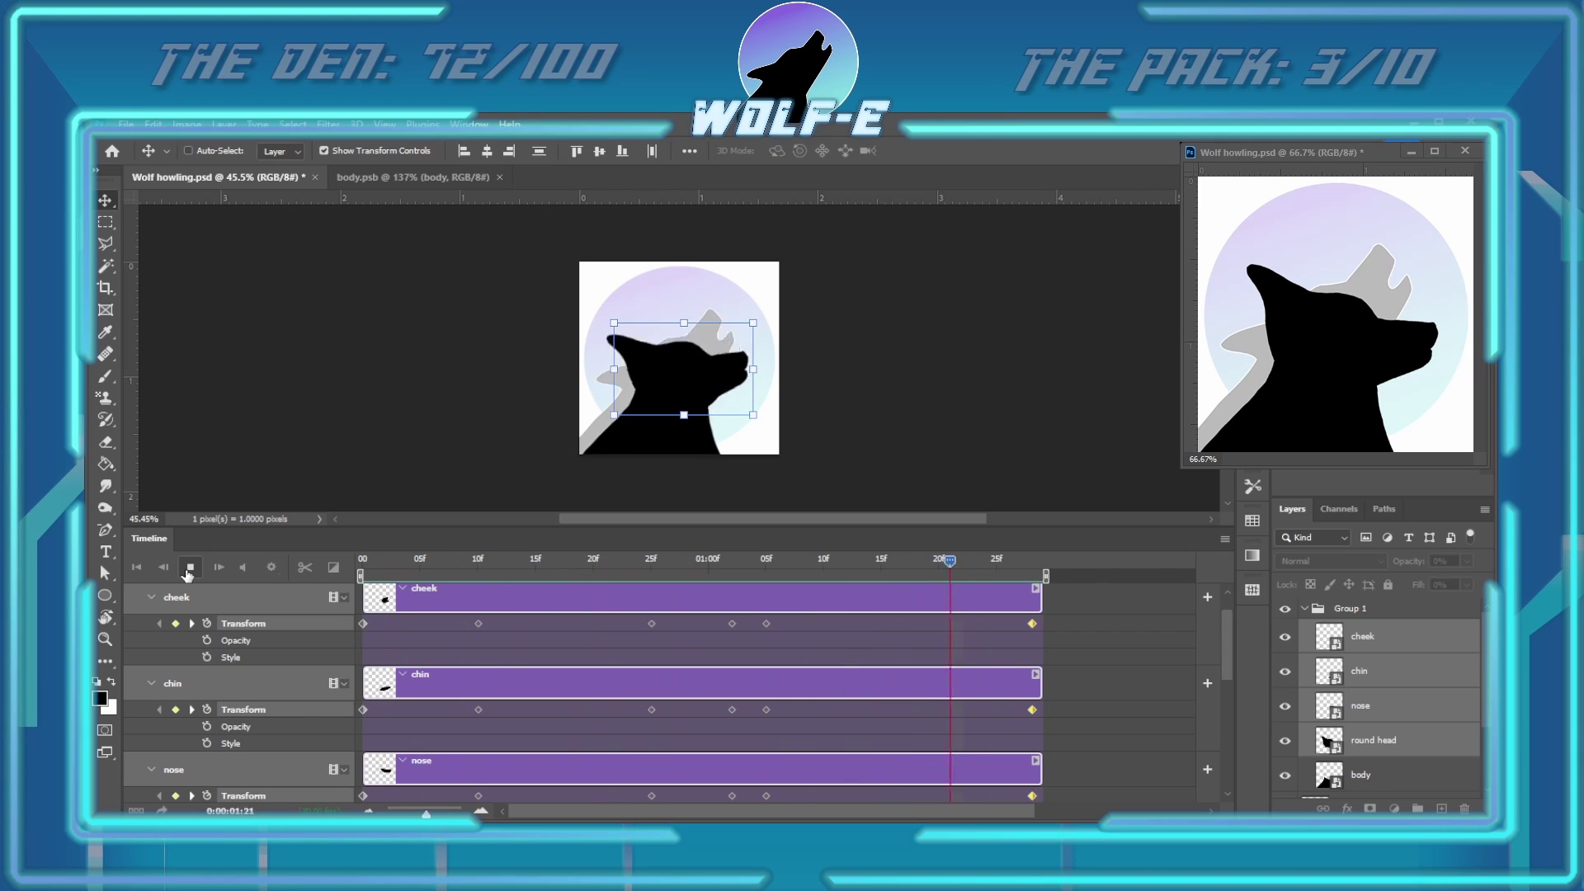
pyautogui.click(106, 222)
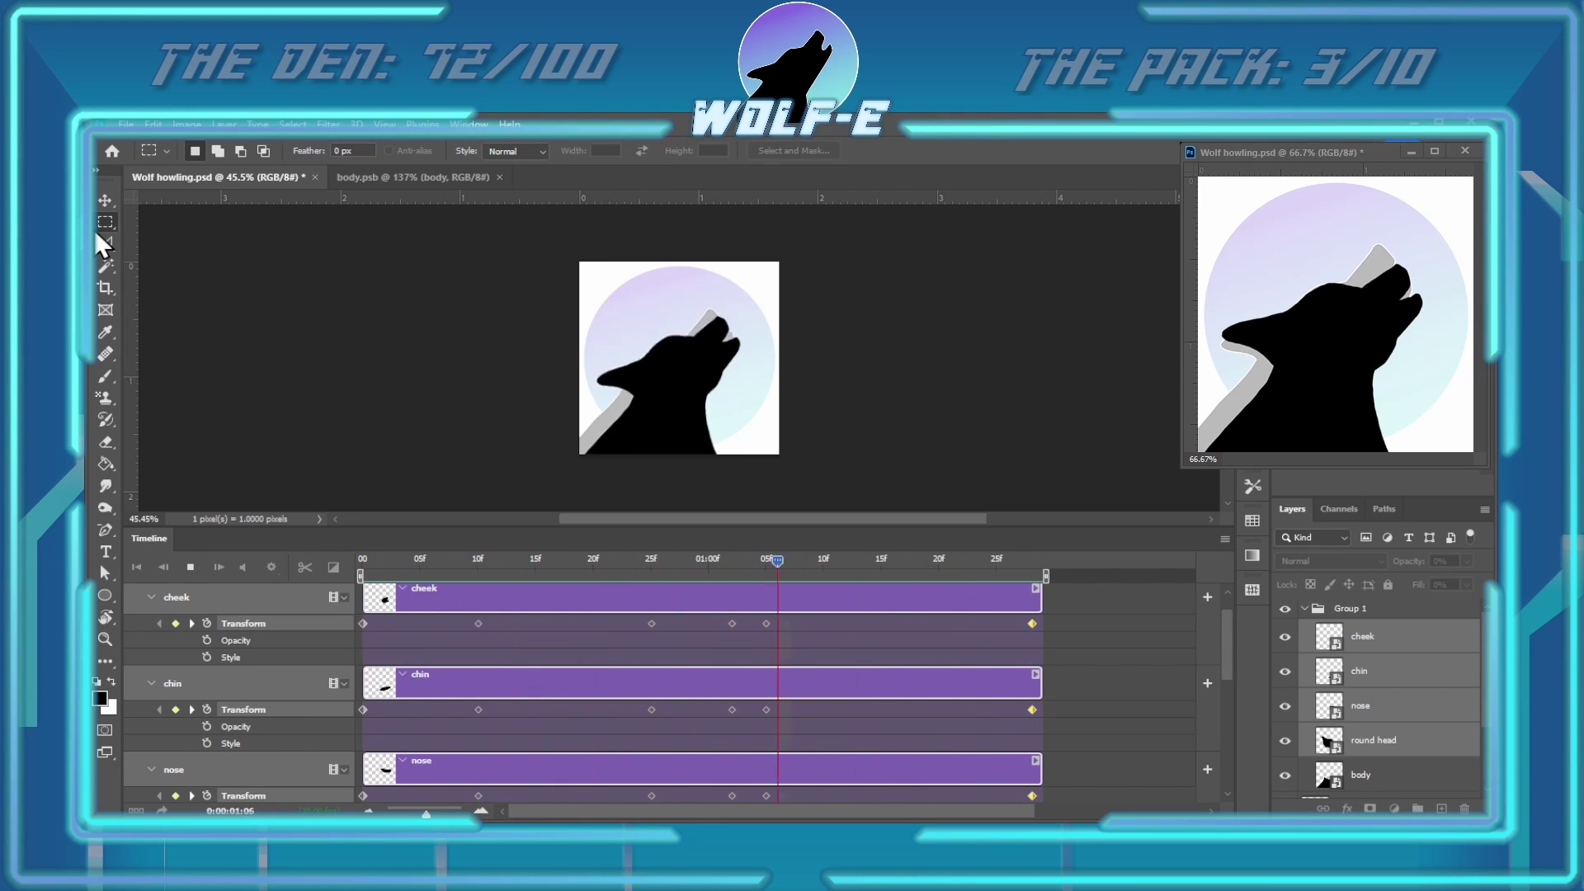
pyautogui.moveTo(377, 571); pyautogui.dragTo(397, 569)
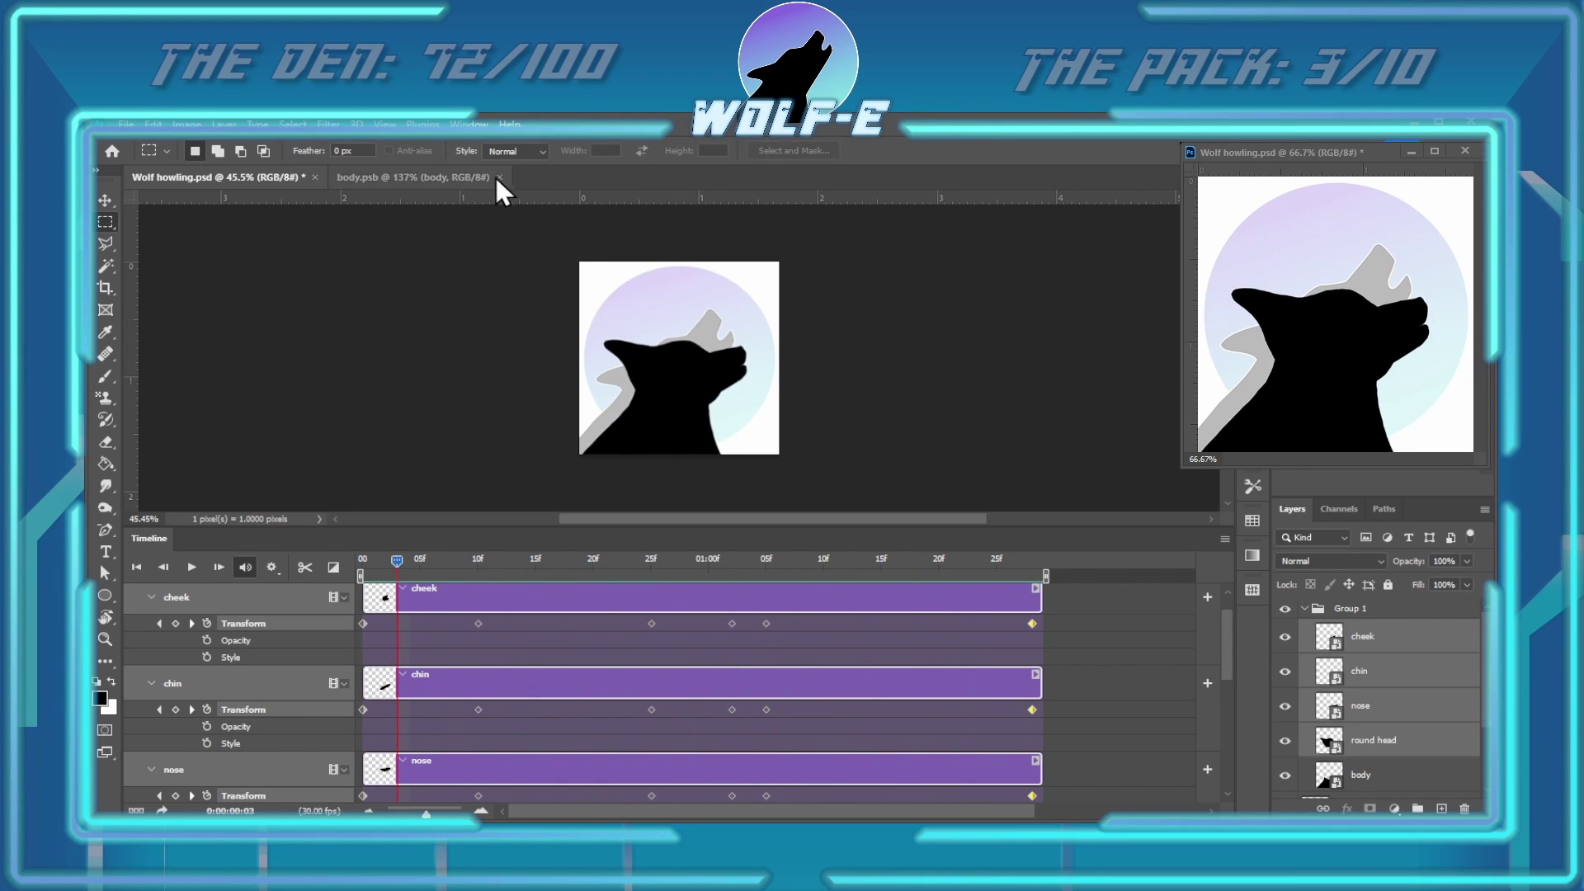
# Close the body document, open the round head's contents, and set the cheek, chin and nose layers to 50% opacity
pyautogui.click(500, 178)
pyautogui.doubleClick(1324, 741)
pyautogui.hotkey('ctrl', 'Tab')
pyautogui.press('5')
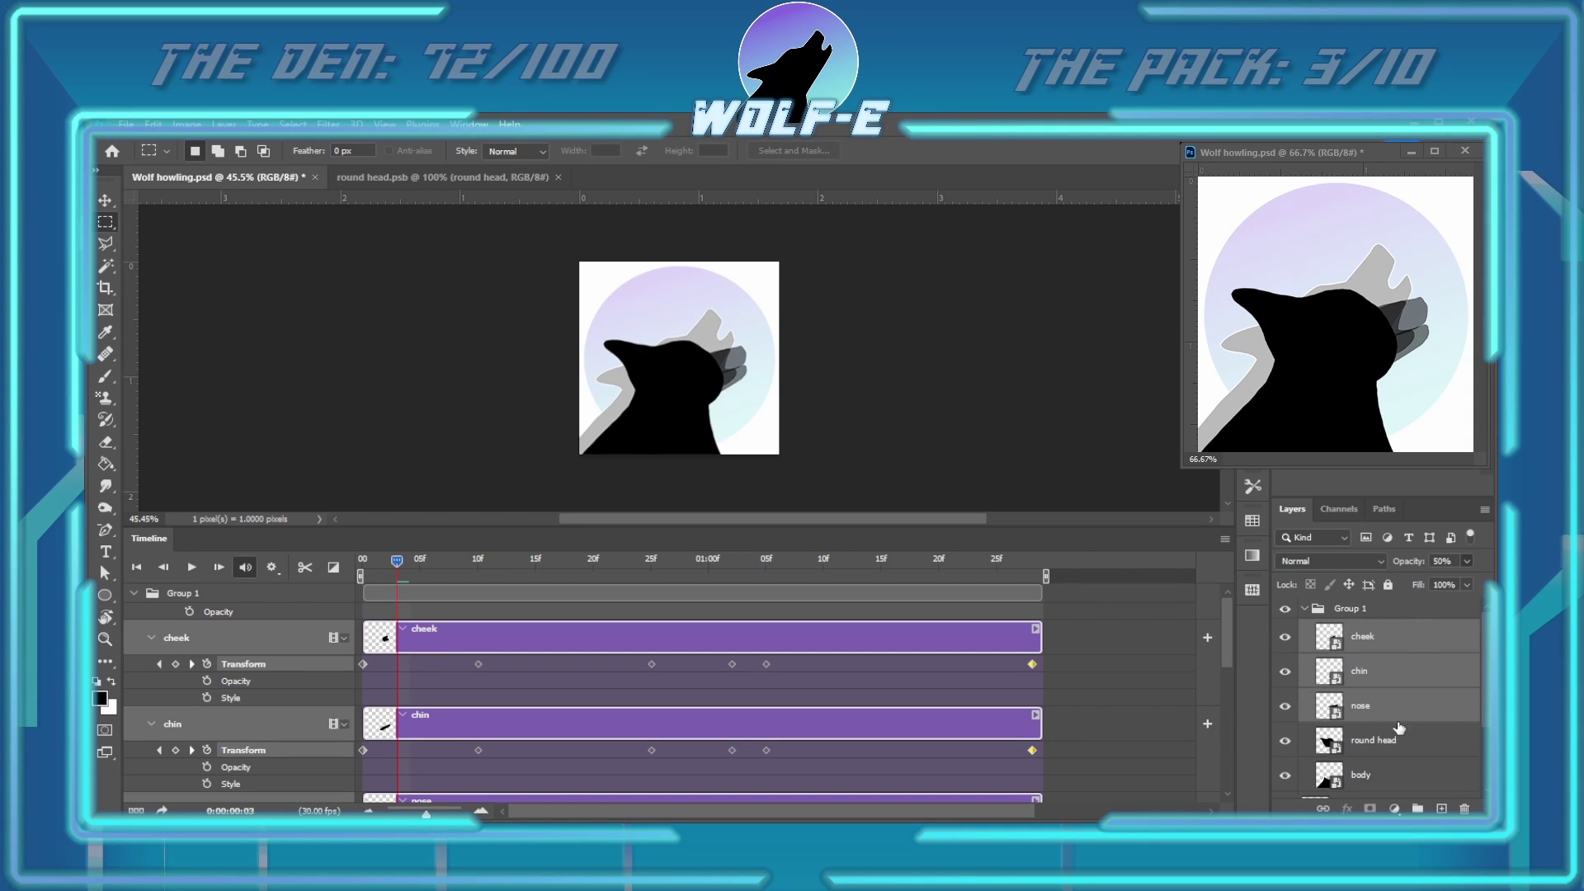
pyautogui.press('Right')
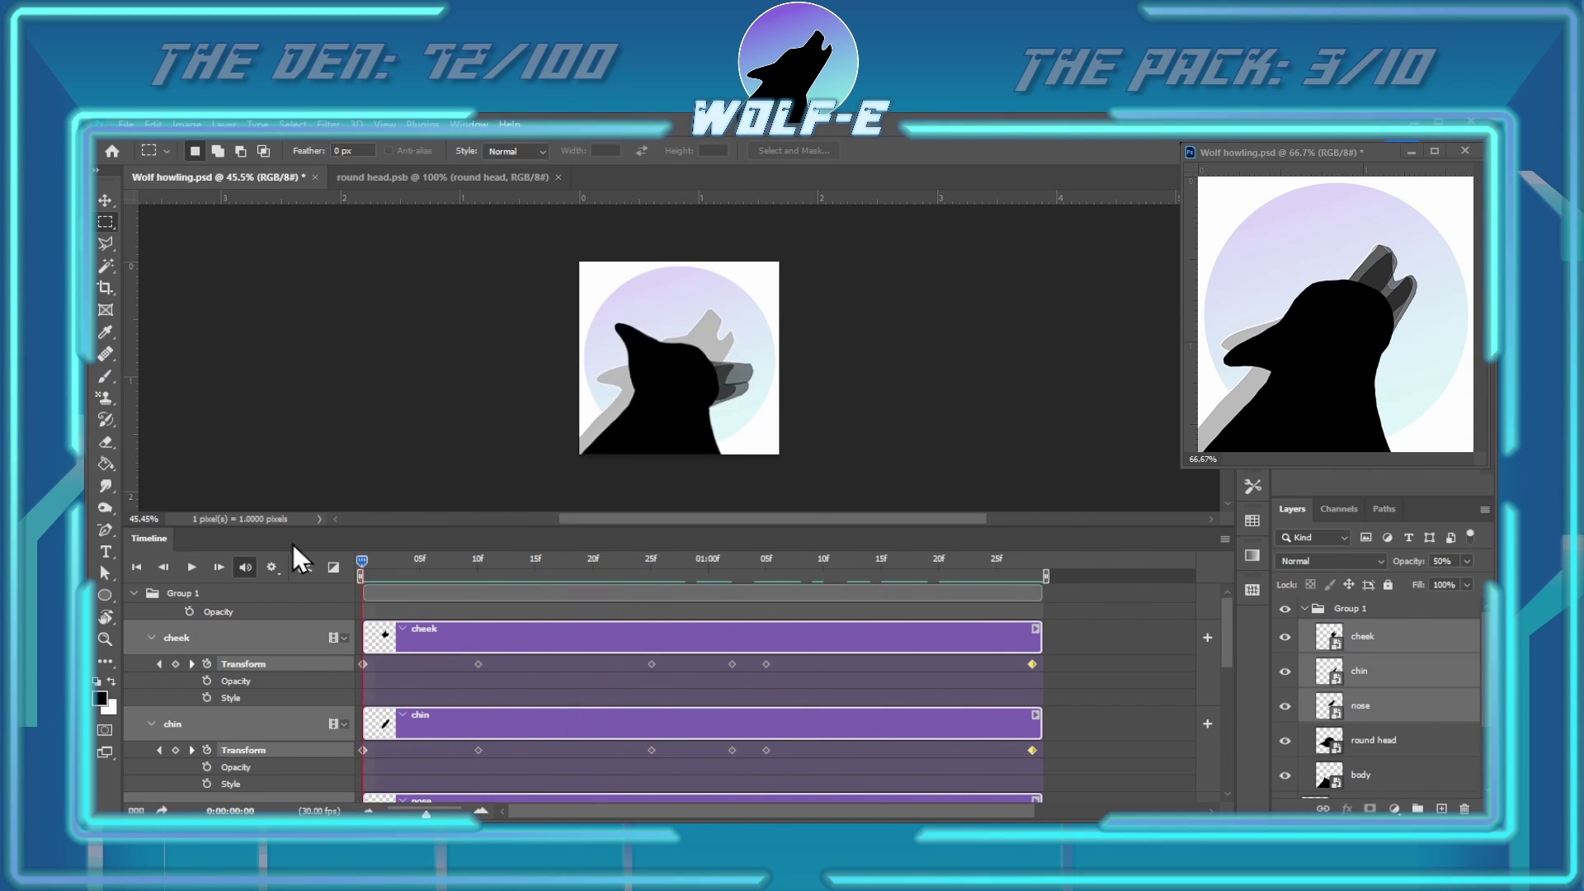
# Refine the round head's edge with the Eraser, preview the motion, and restore the cheek, chin and nose layers to 100% opacity
pyautogui.hotkey('ctrl', 'Tab')
pyautogui.press('e')
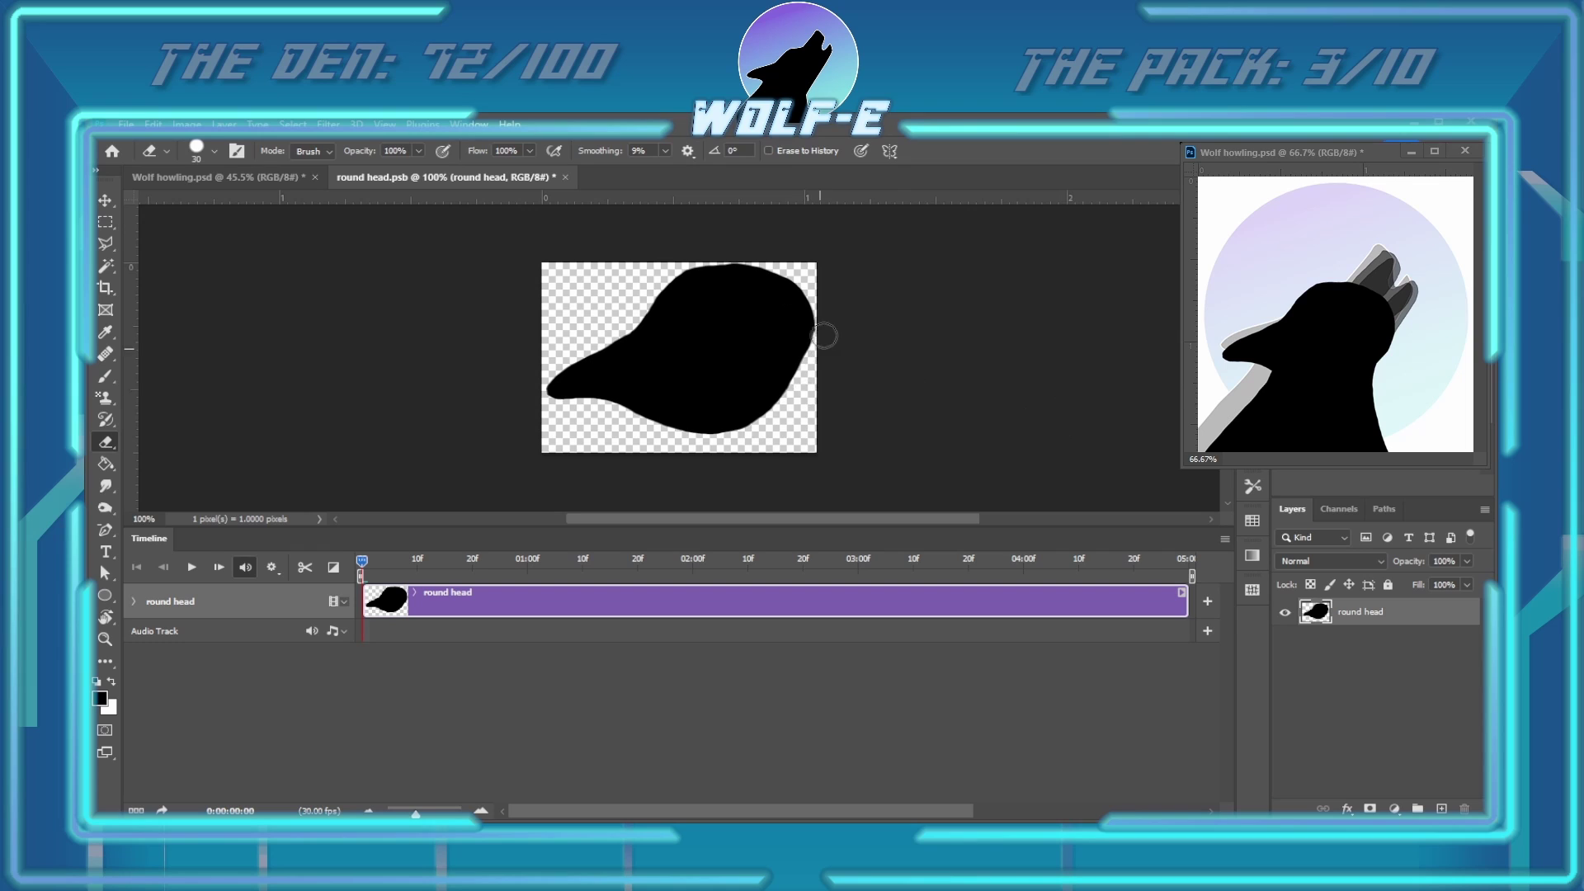
pyautogui.hotkey('ctrl', 'Tab')
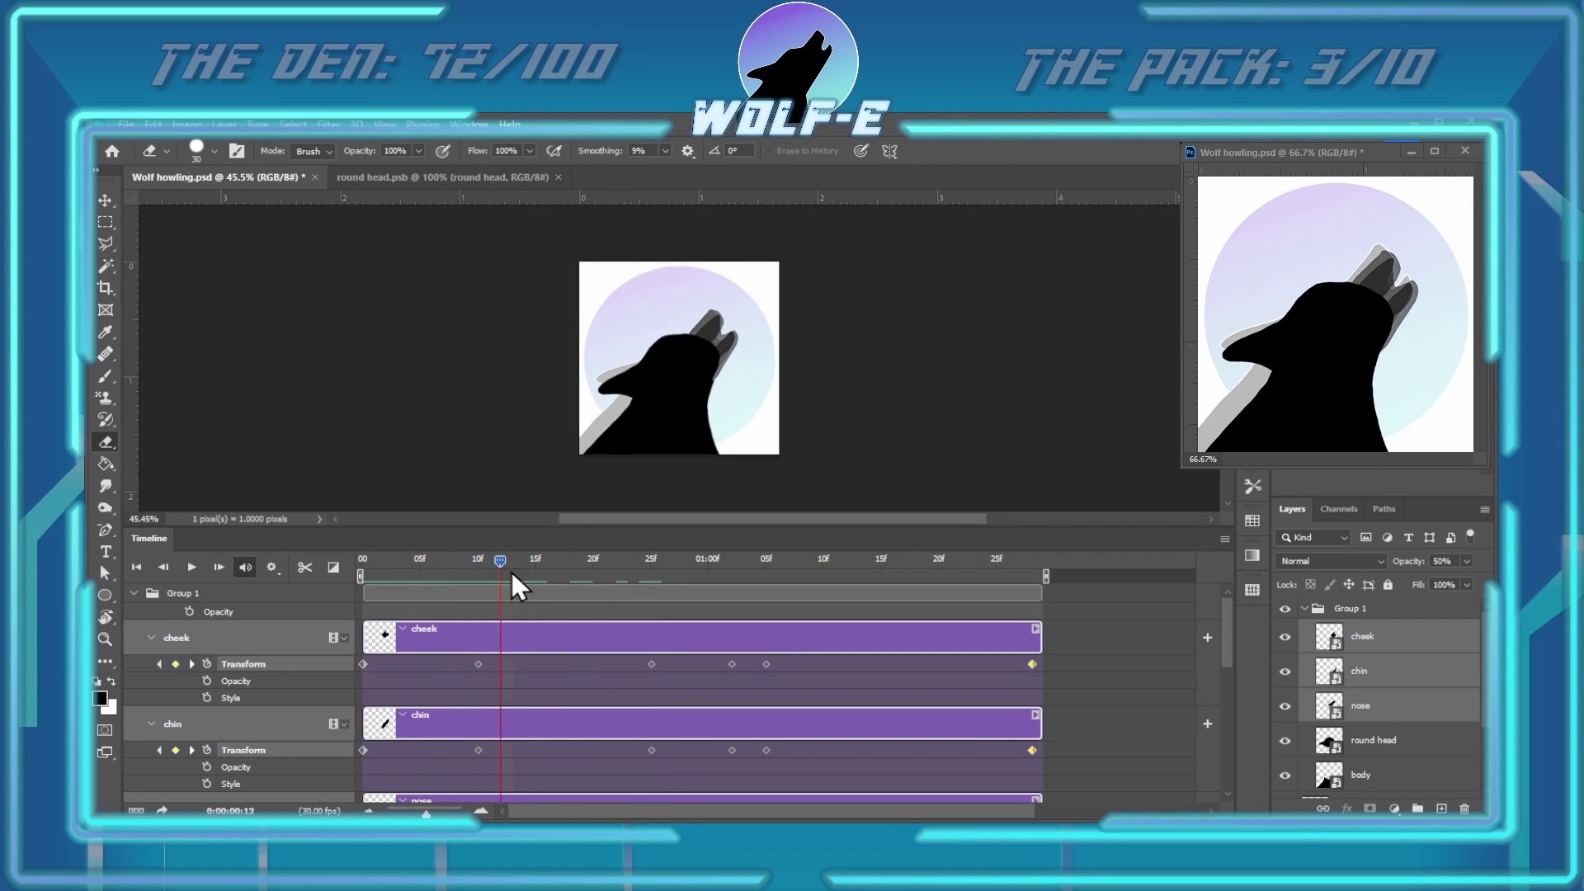
pyautogui.click(191, 567)
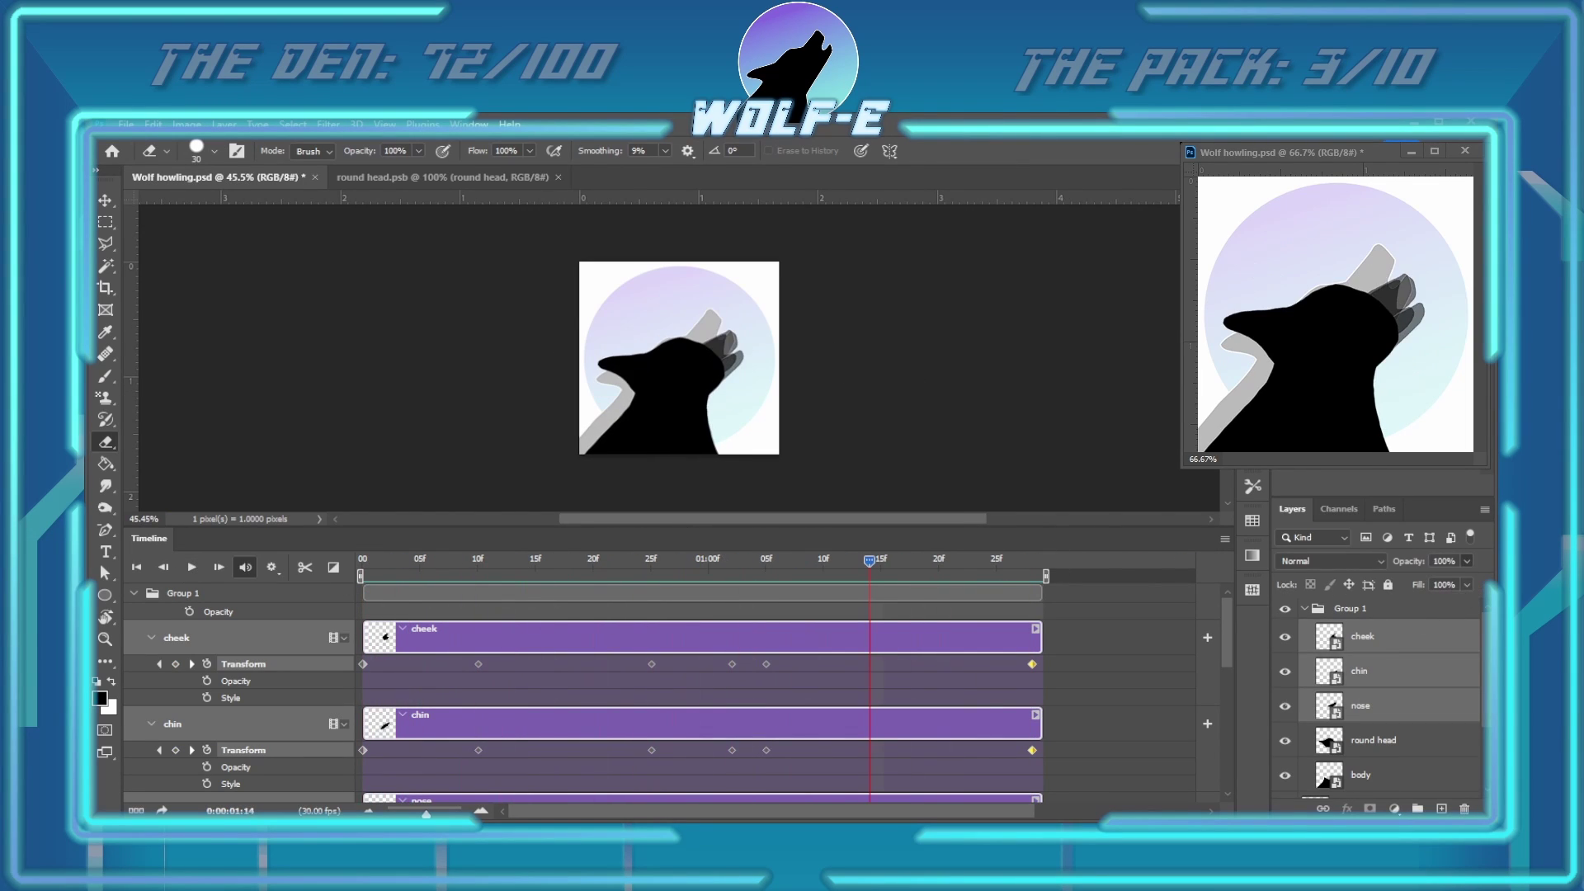
pyautogui.click(193, 570)
# Open the chin's contents, fill out its lower edge with the Brush, smooth it with the Eraser, and save
pyautogui.doubleClick(1327, 671)
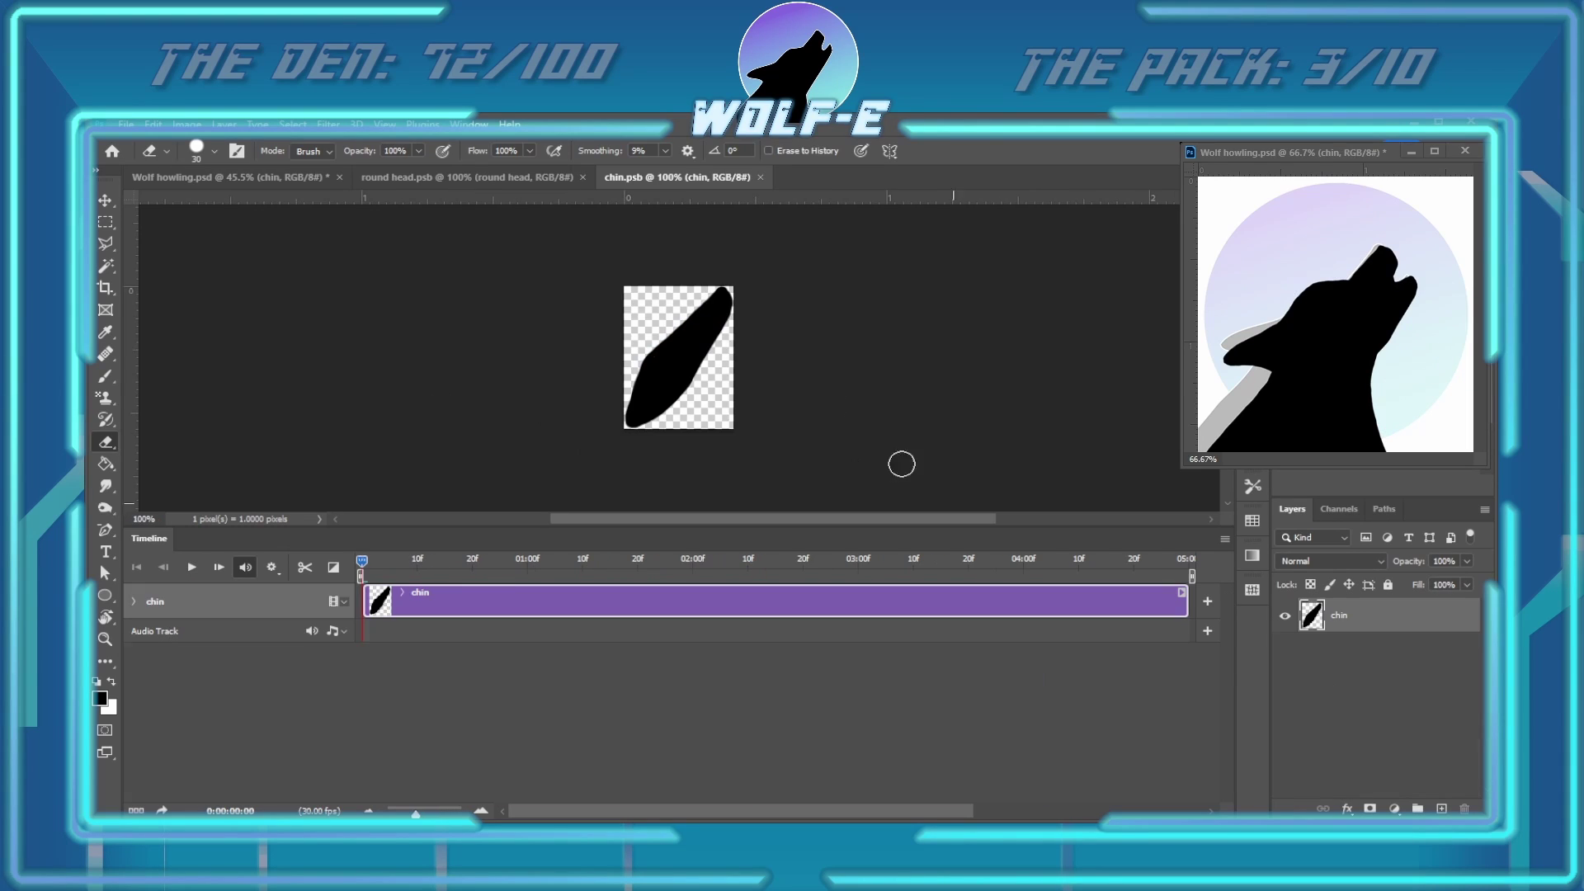
pyautogui.press('b')
pyautogui.press('b')
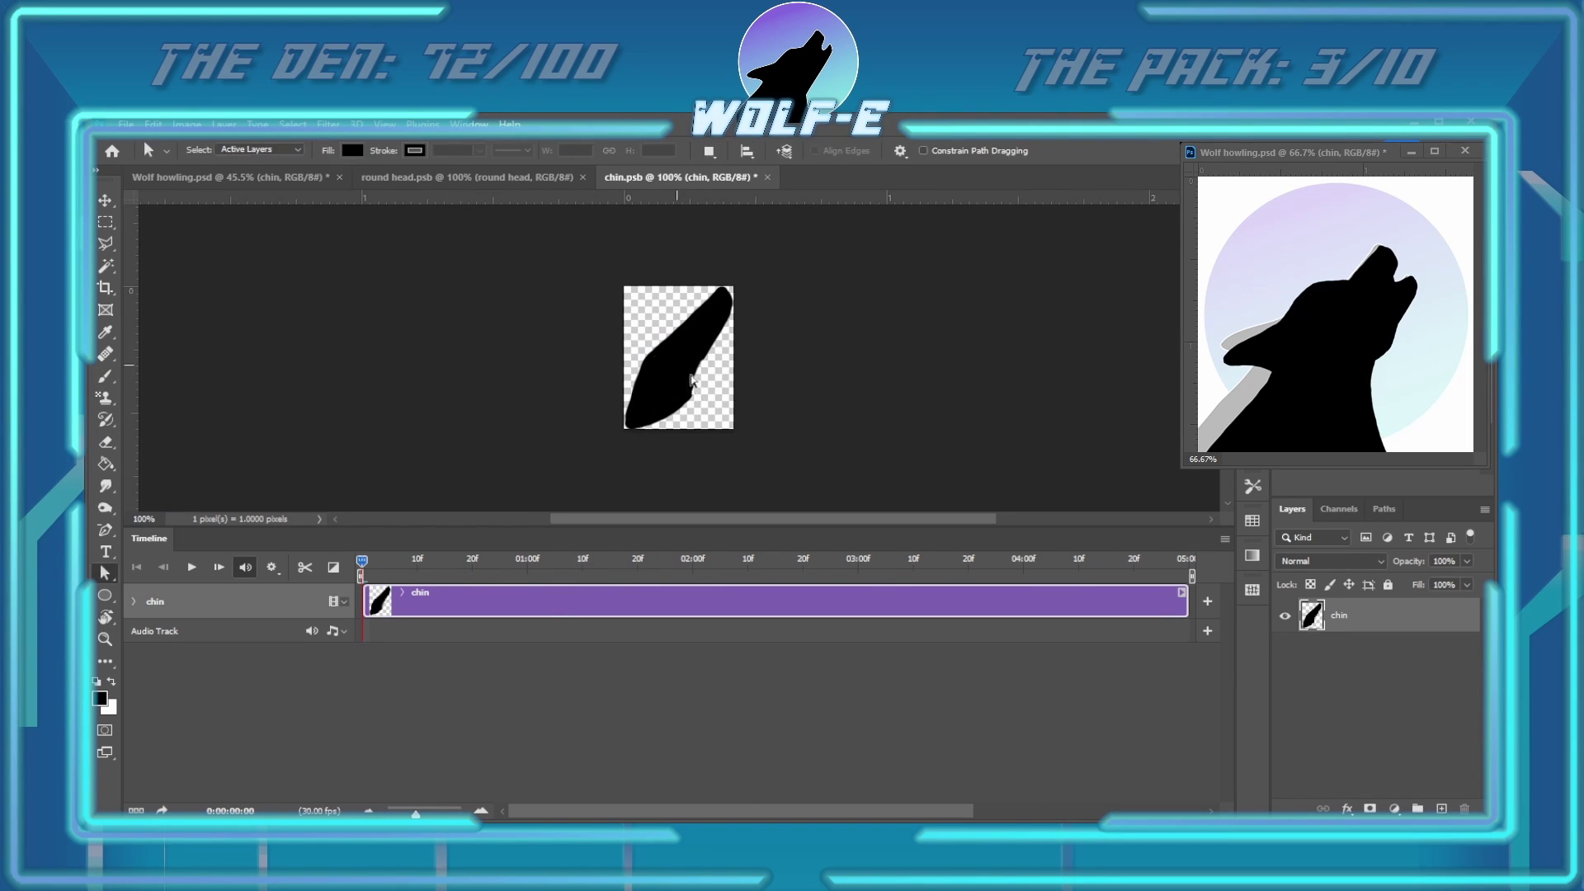
pyautogui.scroll(3, 705, 349)
pyautogui.click(746, 311)
pyautogui.press('e')
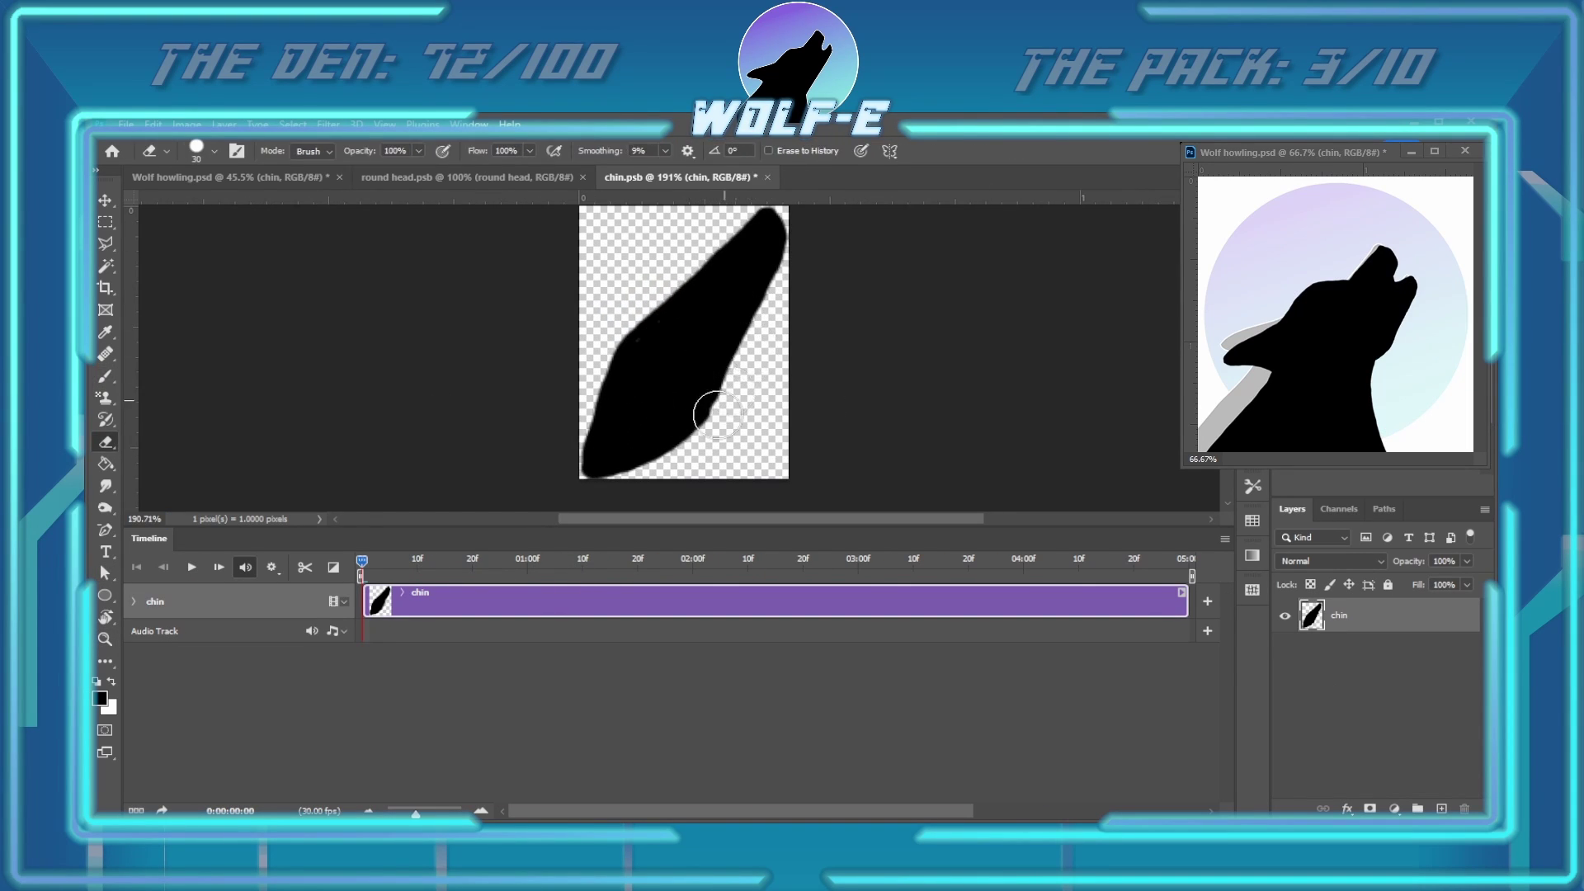
pyautogui.press('b')
pyautogui.hotkey('ctrl', 's')
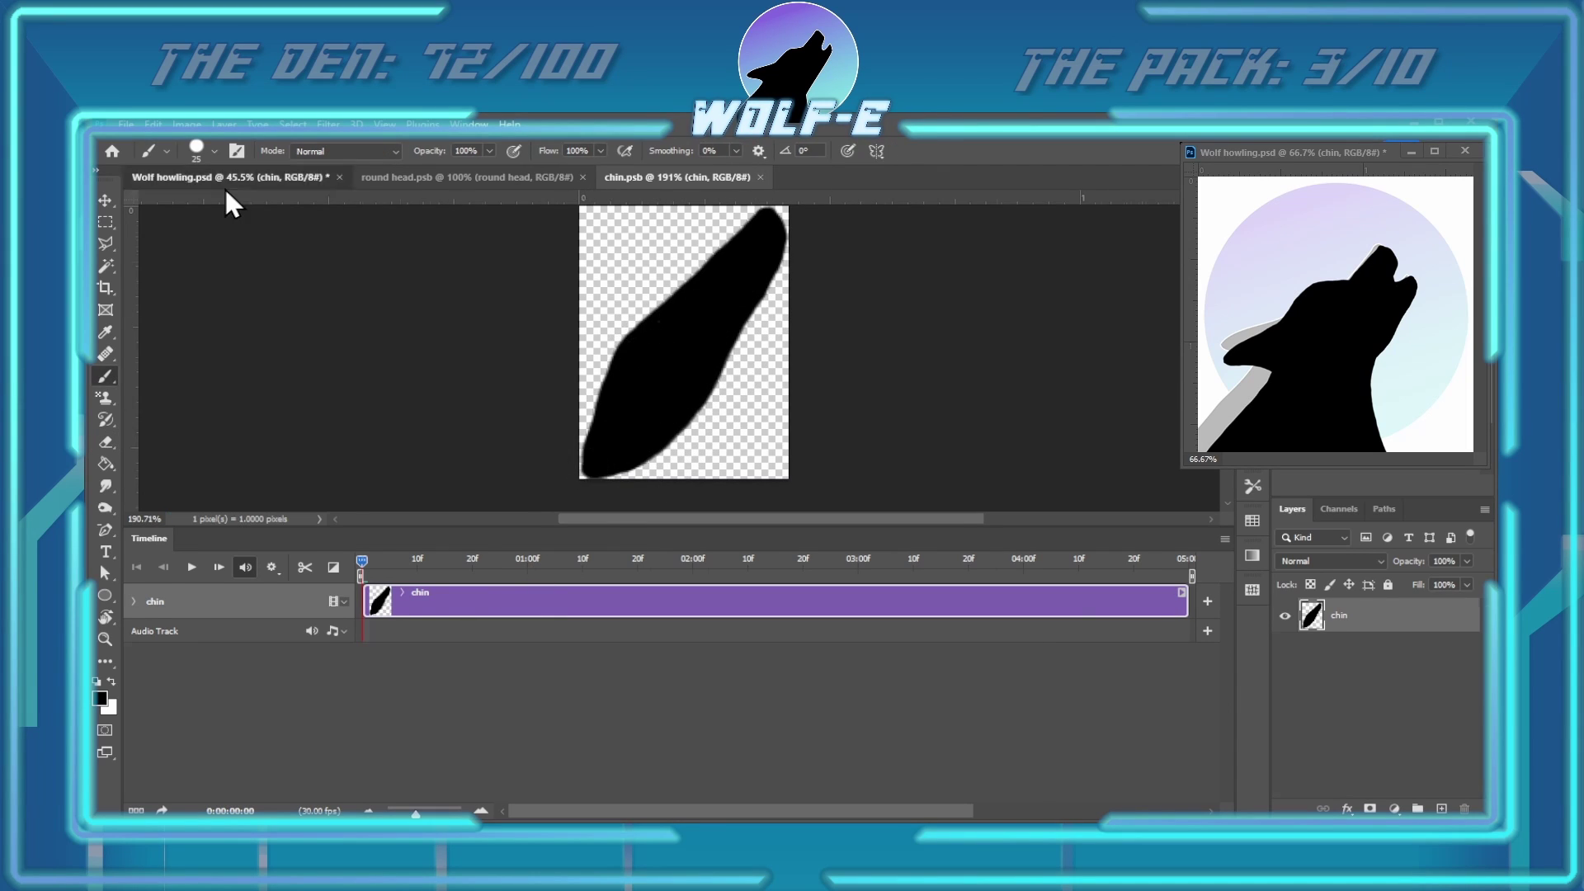
# Play and scrub the Wolf howling.psd animation to check the reshaped chin
pyautogui.click(224, 178)
pyautogui.click(191, 567)
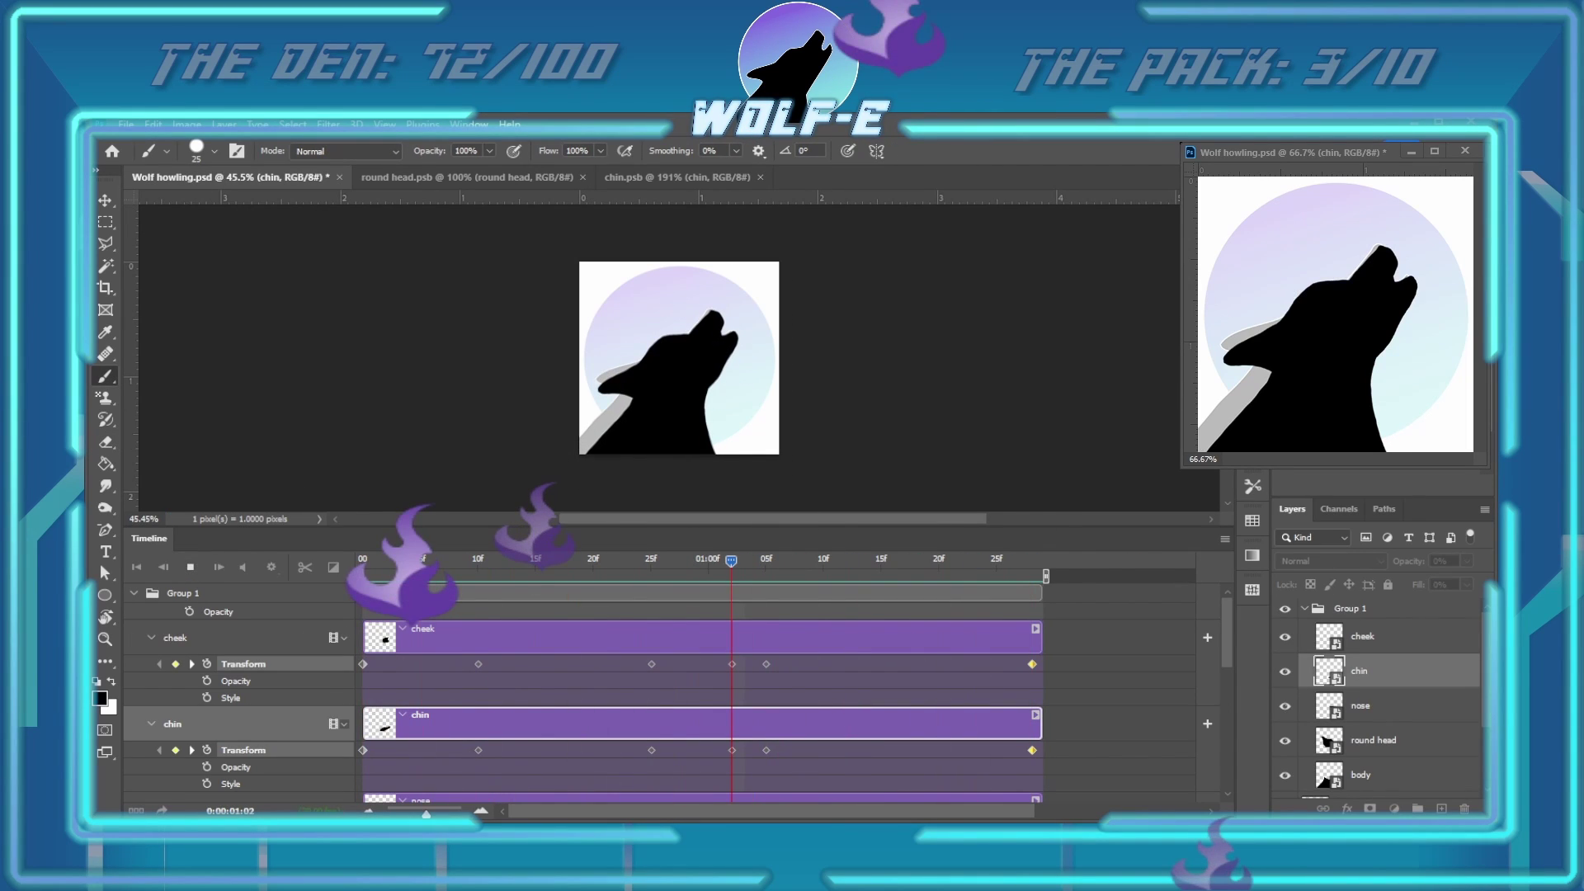
pyautogui.click(453, 566)
pyautogui.moveTo(453, 567); pyautogui.dragTo(507, 575)
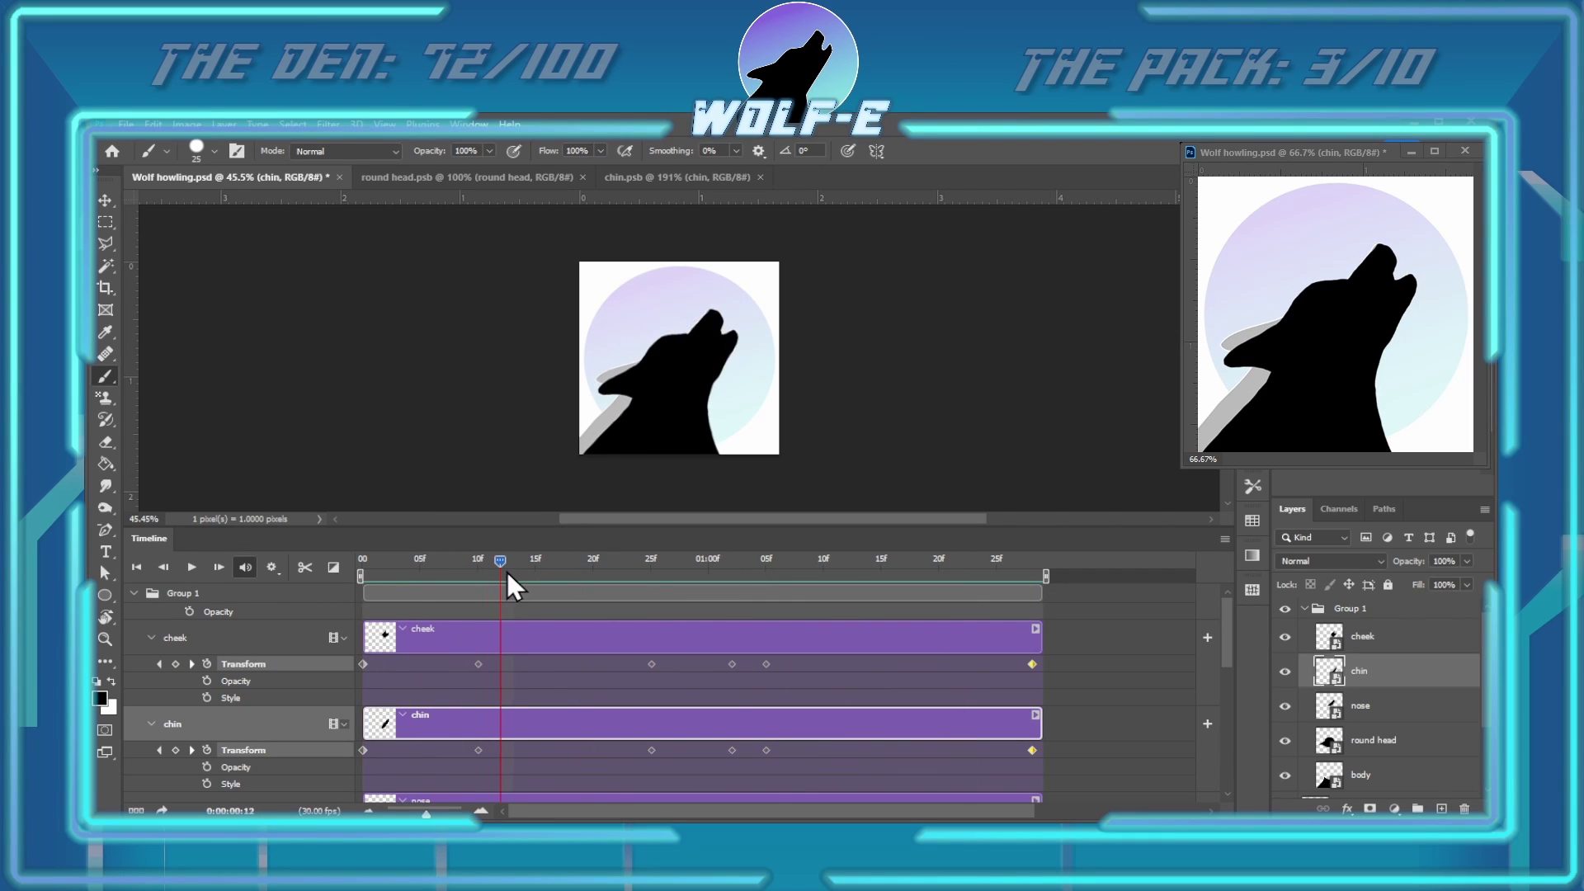
# Save Wolf howling.psd at its first frame, collapse Group 1, and hide Group 1 and Layer 2
pyautogui.moveTo(355, 542)
pyautogui.mouseDown()
pyautogui.moveTo(549, 560)
pyautogui.moveTo(362, 567)
pyautogui.mouseUp()
pyautogui.click(134, 593)
pyautogui.click(104, 595)
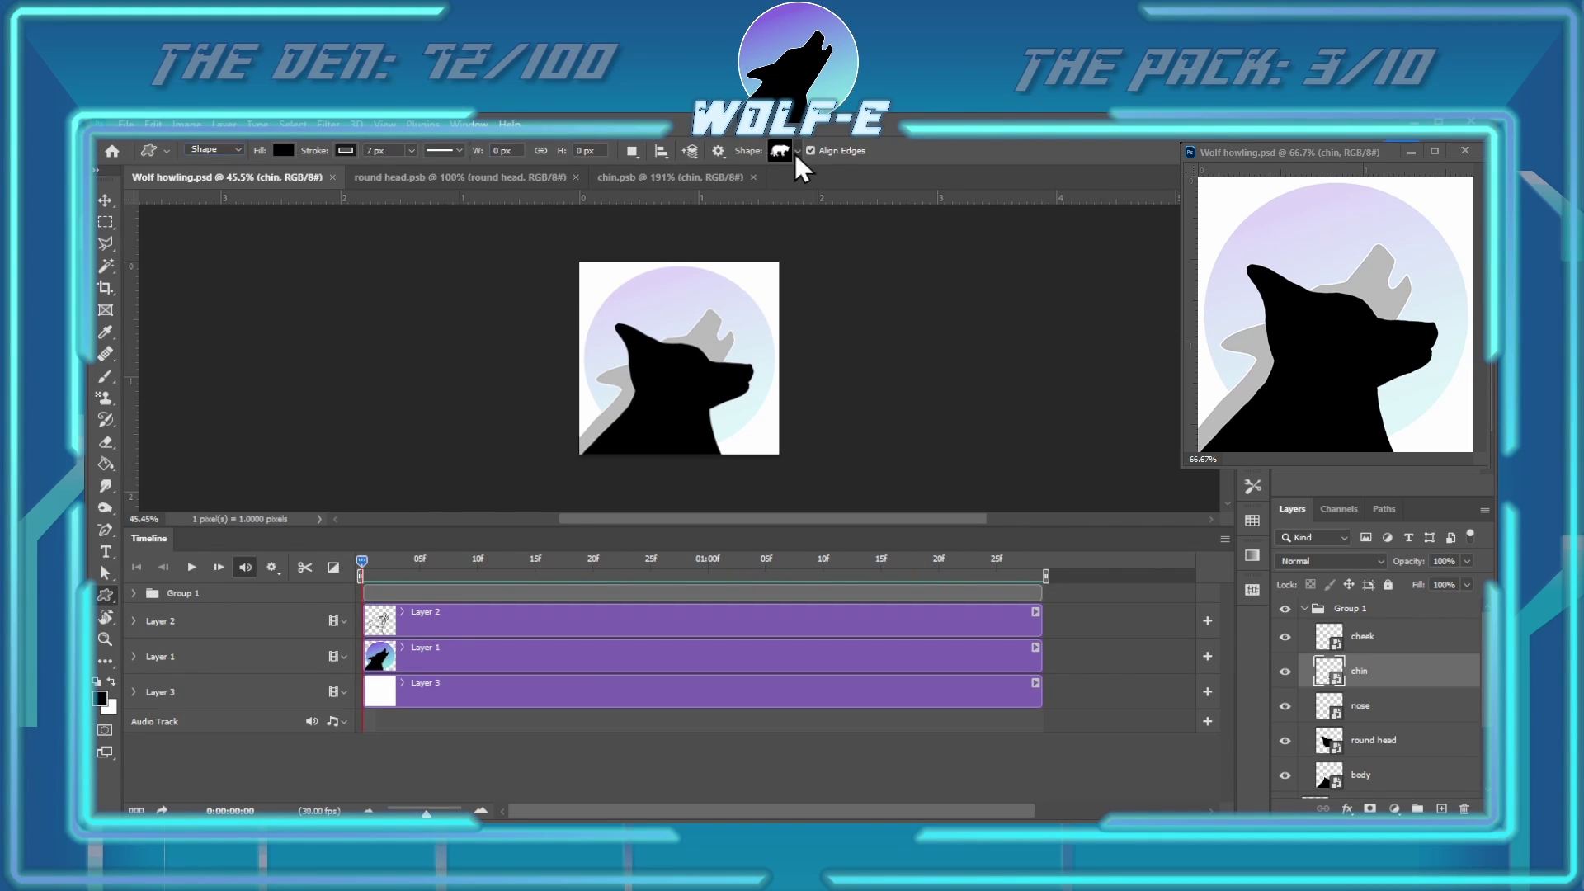
pyautogui.scroll(-1, 772, 247)
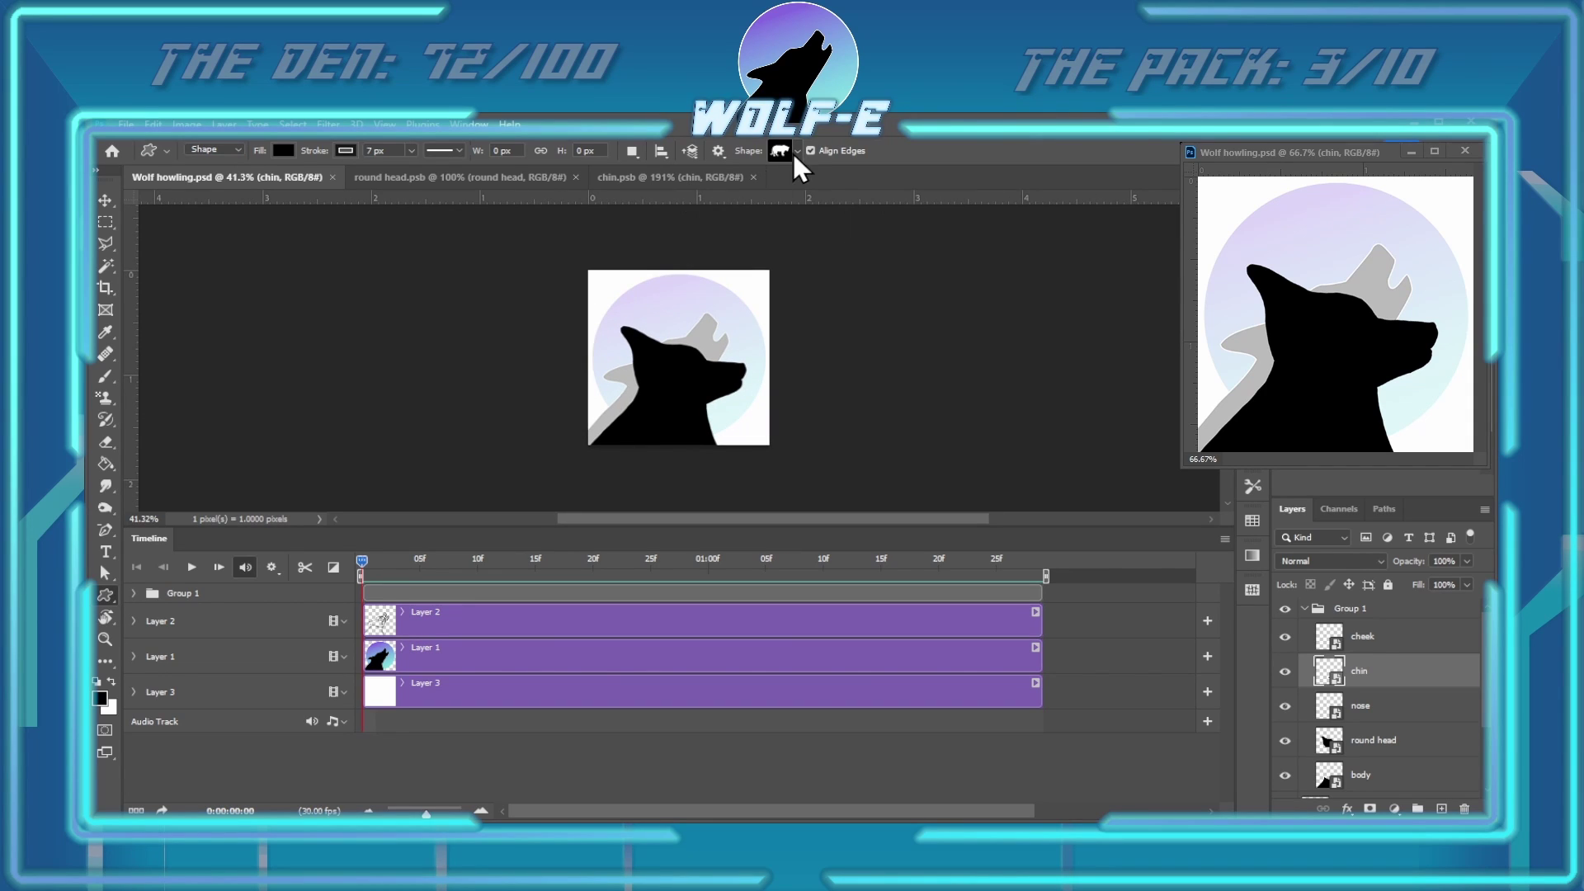
pyautogui.click(1304, 607)
pyautogui.moveTo(1284, 608); pyautogui.dragTo(1285, 636)
# Draw a tall black ellipse over the logo, shrink the timeline, and rotate the ellipse about -16°
pyautogui.moveTo(640, 283)
pyautogui.mouseDown()
pyautogui.moveTo(753, 452)
pyautogui.moveTo(743, 487)
pyautogui.mouseUp()
pyautogui.hotkey('ctrl', 't')
pyautogui.hotkey('ctrl', '+')
pyautogui.moveTo(1023, 528); pyautogui.dragTo(1023, 693)
pyautogui.moveTo(688, 436); pyautogui.dragTo(674, 407)
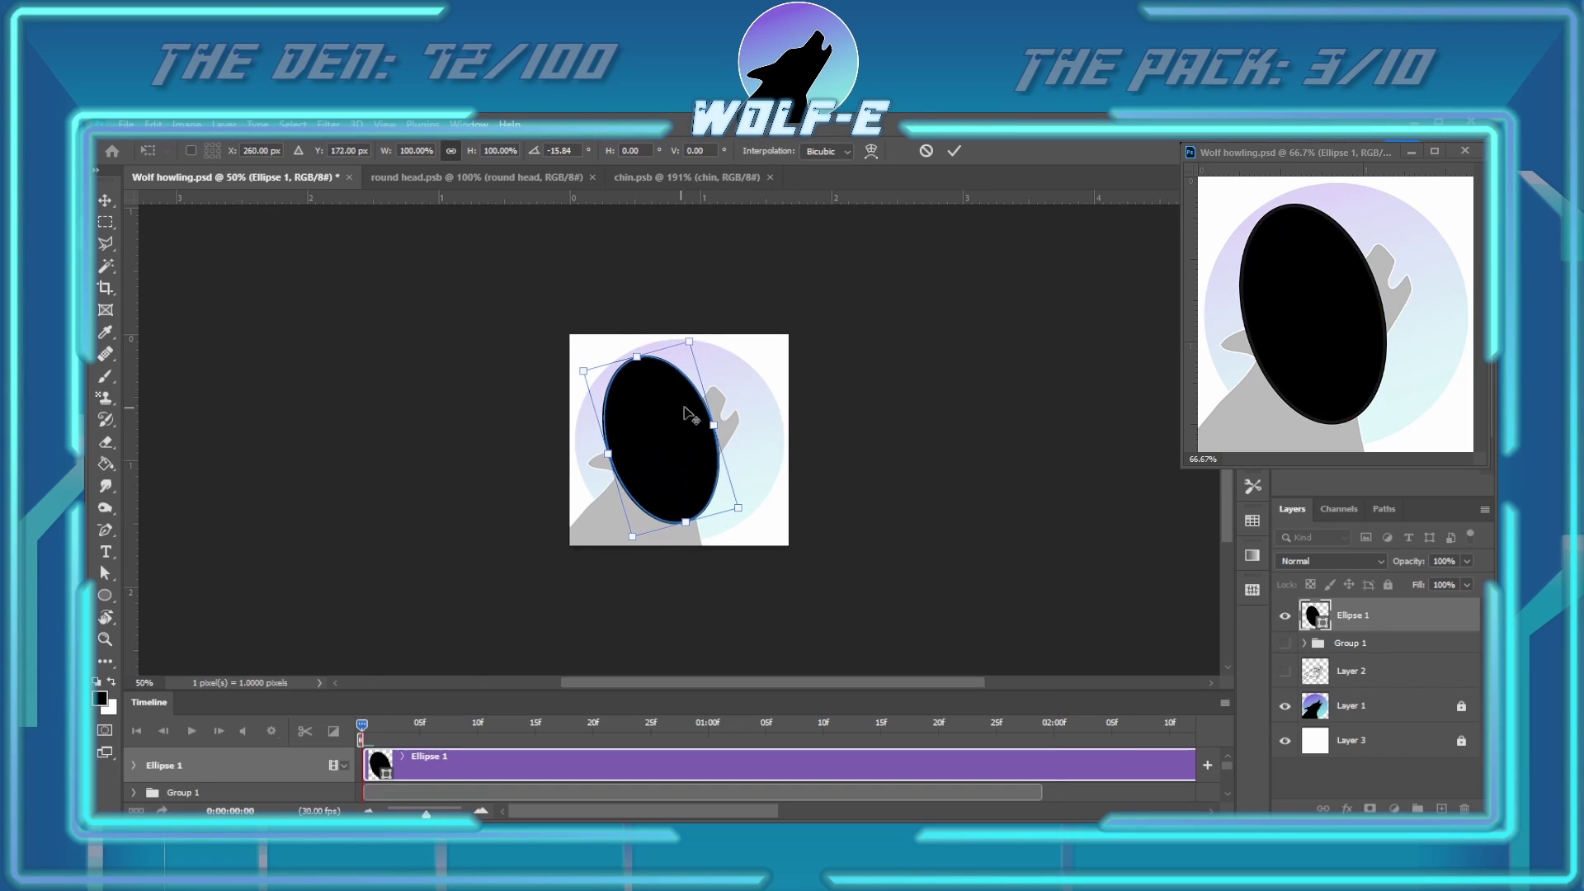
pyautogui.press('Return')
# Duplicate the ellipse and rotate and reposition the copy beside the original
pyautogui.hotkey('ctrl', 'j')
pyautogui.hotkey('ctrl', 't')
pyautogui.moveTo(577, 528); pyautogui.dragTo(530, 463)
pyautogui.moveTo(681, 413); pyautogui.dragTo(712, 410)
pyautogui.moveTo(784, 503); pyautogui.dragTo(820, 547)
pyautogui.press('Return')
# Enlarge the canvas view, transform the original ellipse, and delete the duplicate ellipse layer
pyautogui.hotkey('ctrl', '0')
pyautogui.hotkey('alt', 'shift', '[')
pyautogui.hotkey('ctrl', 't')
pyautogui.moveTo(665, 323); pyautogui.dragTo(547, 512)
pyautogui.press('Return')
pyautogui.click(105, 200)
pyautogui.hotkey('alt', ']')
pyautogui.press('Delete')
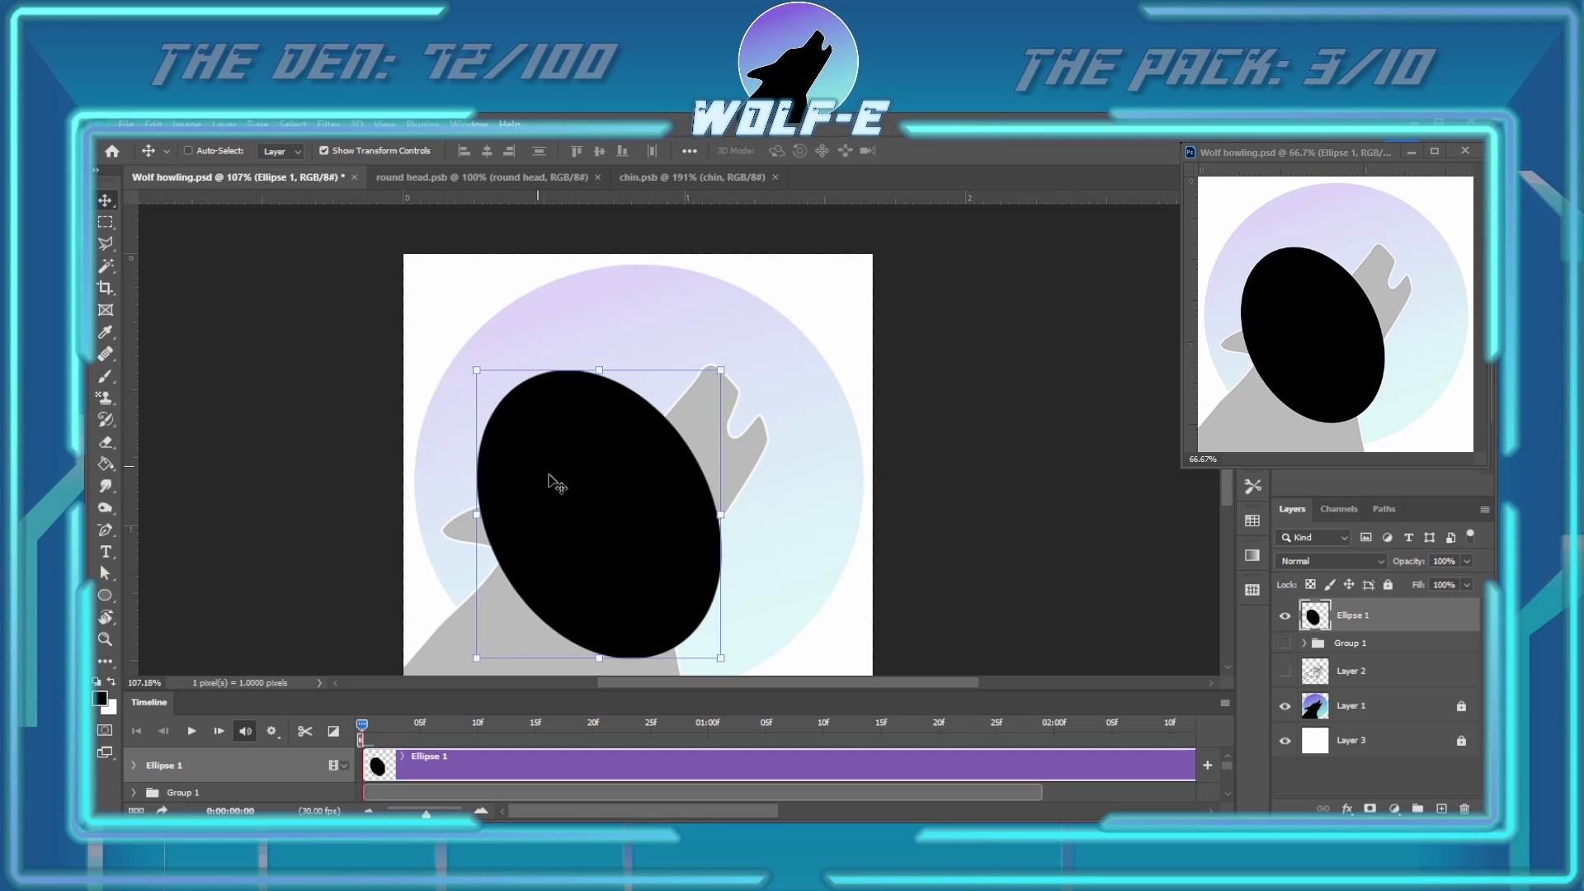
# Reposition the remaining ellipse, select the area around it with the Rectangular Marquee, and delete the ellipse
pyautogui.moveTo(538, 470); pyautogui.dragTo(499, 406)
pyautogui.press('m')
pyautogui.moveTo(404, 286); pyautogui.dragTo(730, 623)
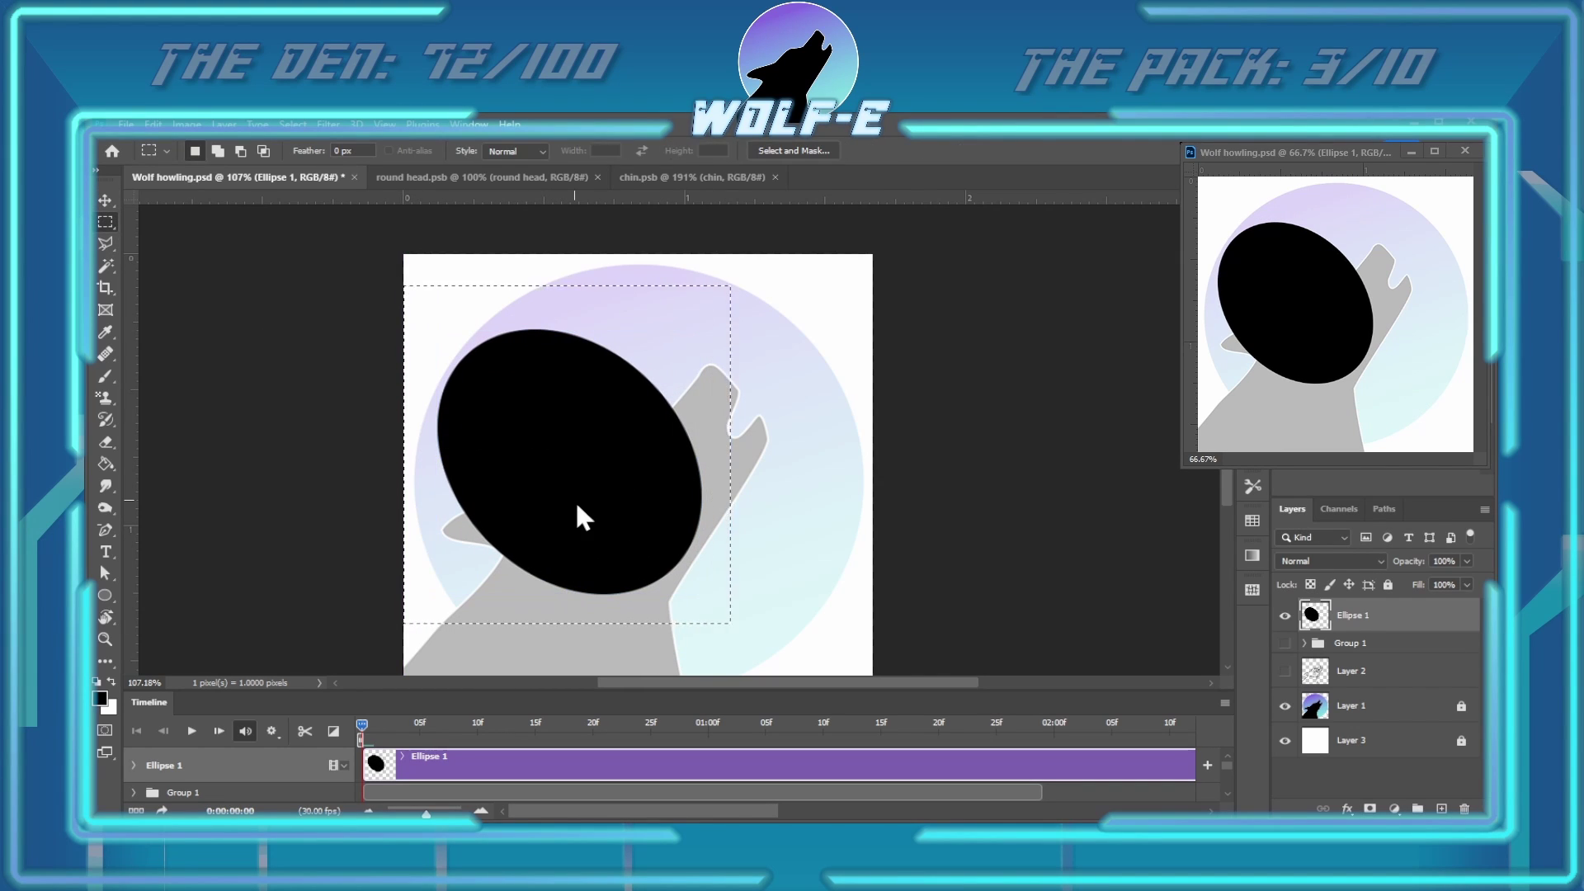
pyautogui.hotkey('ctrl', 't')
pyautogui.press('Escape')
pyautogui.press('Delete')
pyautogui.hotkey('ctrl', 'd')
# Paint half of a heart outline in black on a new layer, duplicate it, and place the mirrored copy as the other half
pyautogui.press('b')
pyautogui.moveTo(625, 365); pyautogui.dragTo(647, 629)
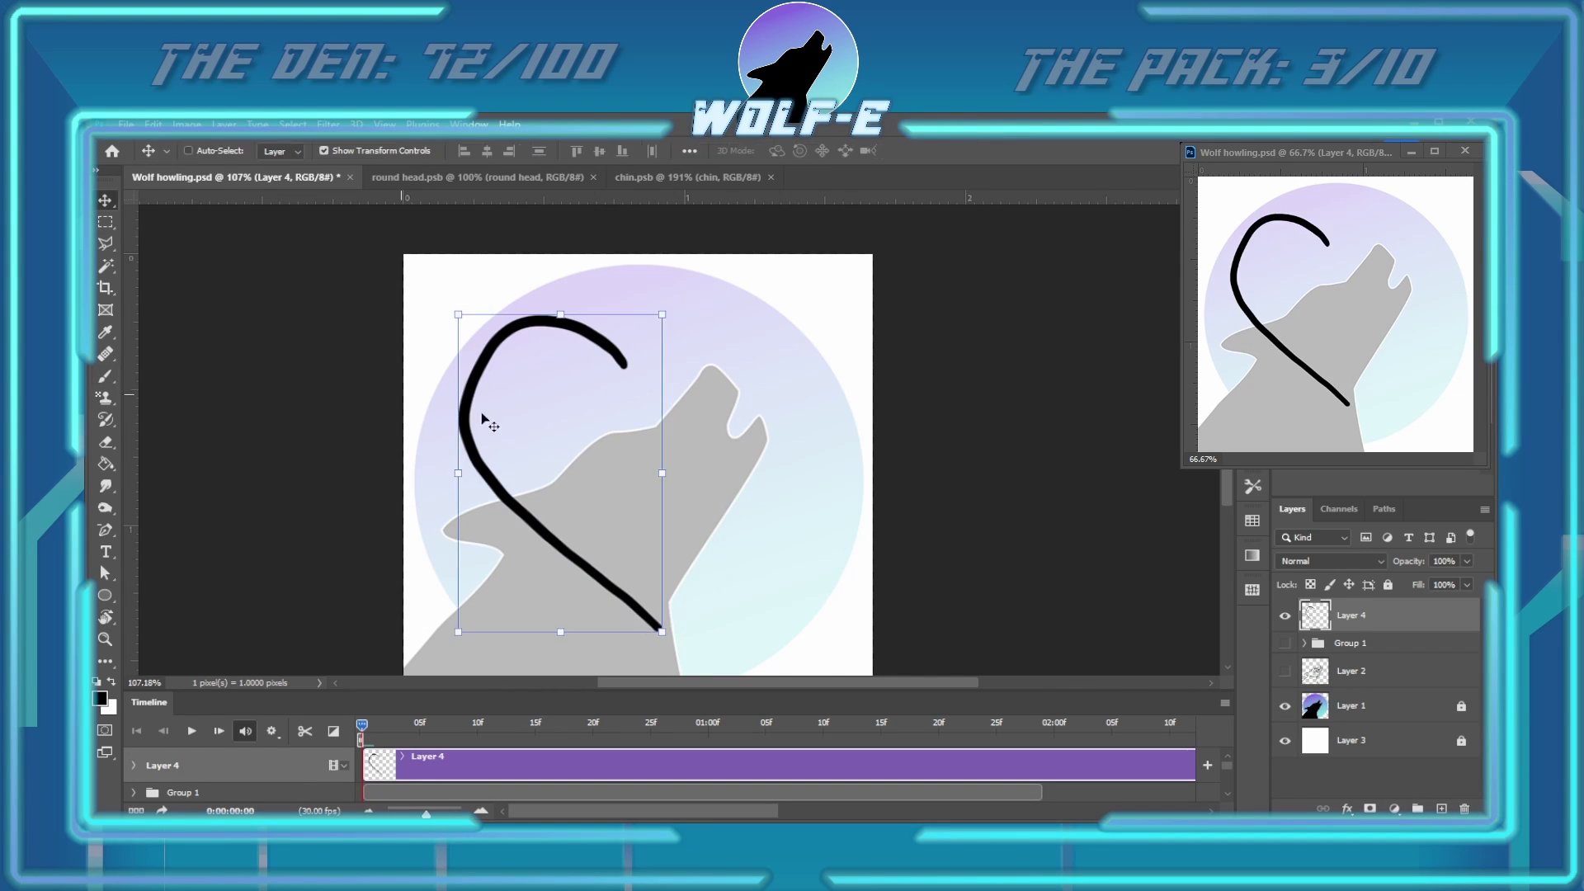
pyautogui.hotkey('ctrl', 'j')
pyautogui.hotkey('ctrl', 't')
pyautogui.moveTo(808, 512); pyautogui.dragTo(751, 509)
pyautogui.press('Return')
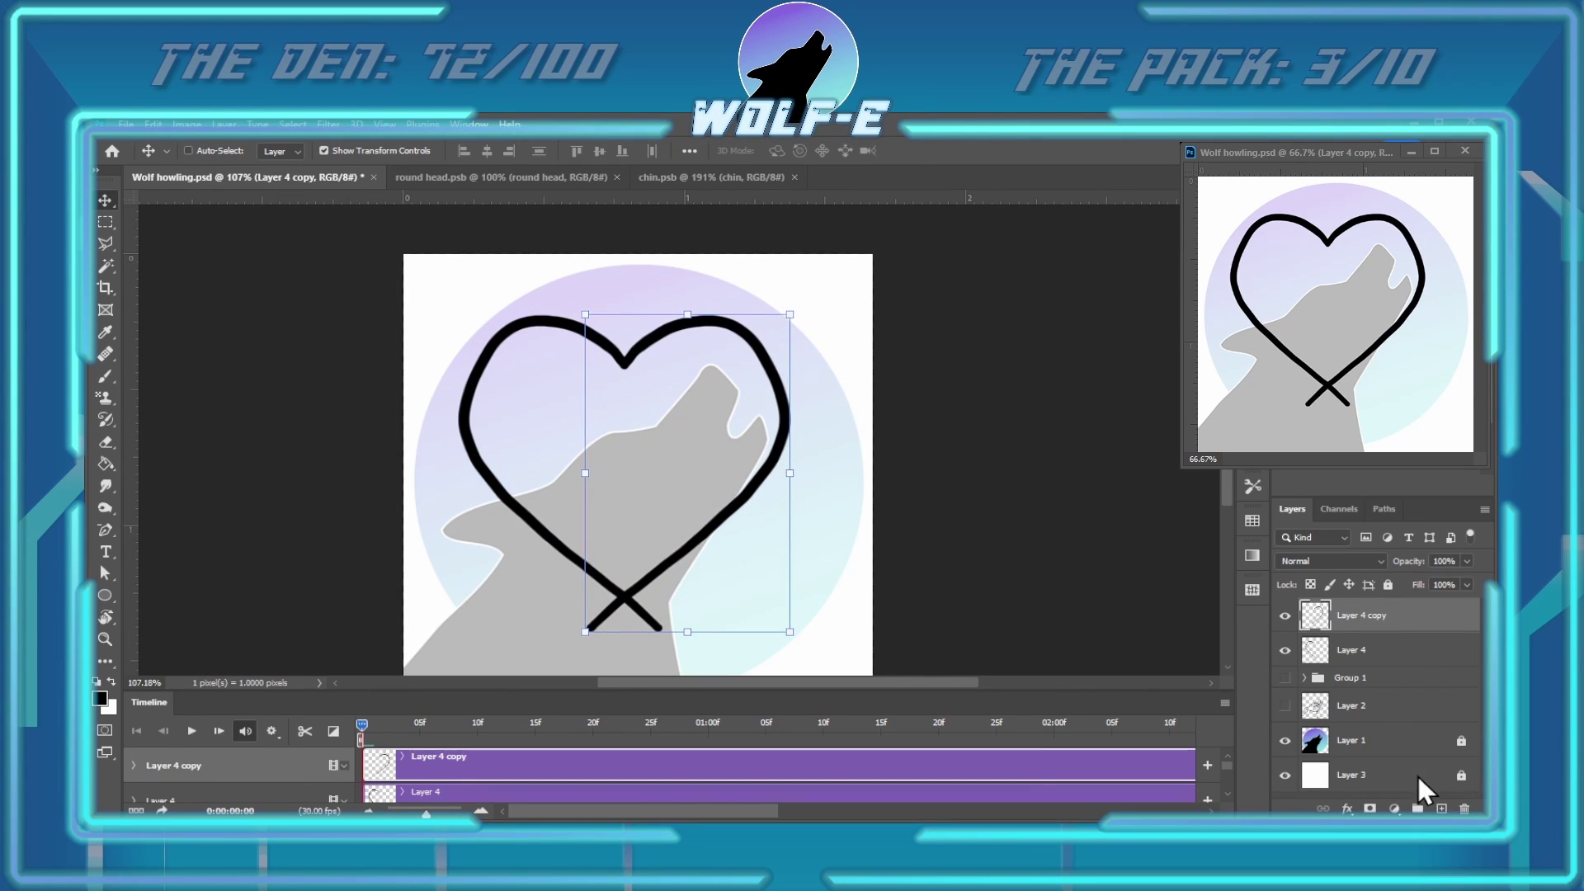
# Merge the two heart halves into one layer and erase the crossing tails below the heart's tip
pyautogui.hotkey('ctrl', 'e')
pyautogui.scroll(3, 608, 670)
pyautogui.press('e')
pyautogui.moveTo(553, 520)
pyautogui.mouseDown()
pyautogui.moveTo(660, 429)
pyautogui.moveTo(784, 528)
pyautogui.moveTo(828, 627)
pyautogui.mouseUp()
pyautogui.hotkey('ctrl', '0')
# Scale up the heart outline so it nearly fills the canvas, with its tip near the lower edge
pyautogui.hotkey('ctrl', 't')
pyautogui.scroll(-3, 828, 626)
pyautogui.moveTo(653, 569); pyautogui.dragTo(655, 627)
pyautogui.press('Return')
# Fill the heart outline with black, paint over the remaining gaps, and save the Layer 42.psb contents
pyautogui.press('g')
pyautogui.click(747, 498)
pyautogui.press('b')
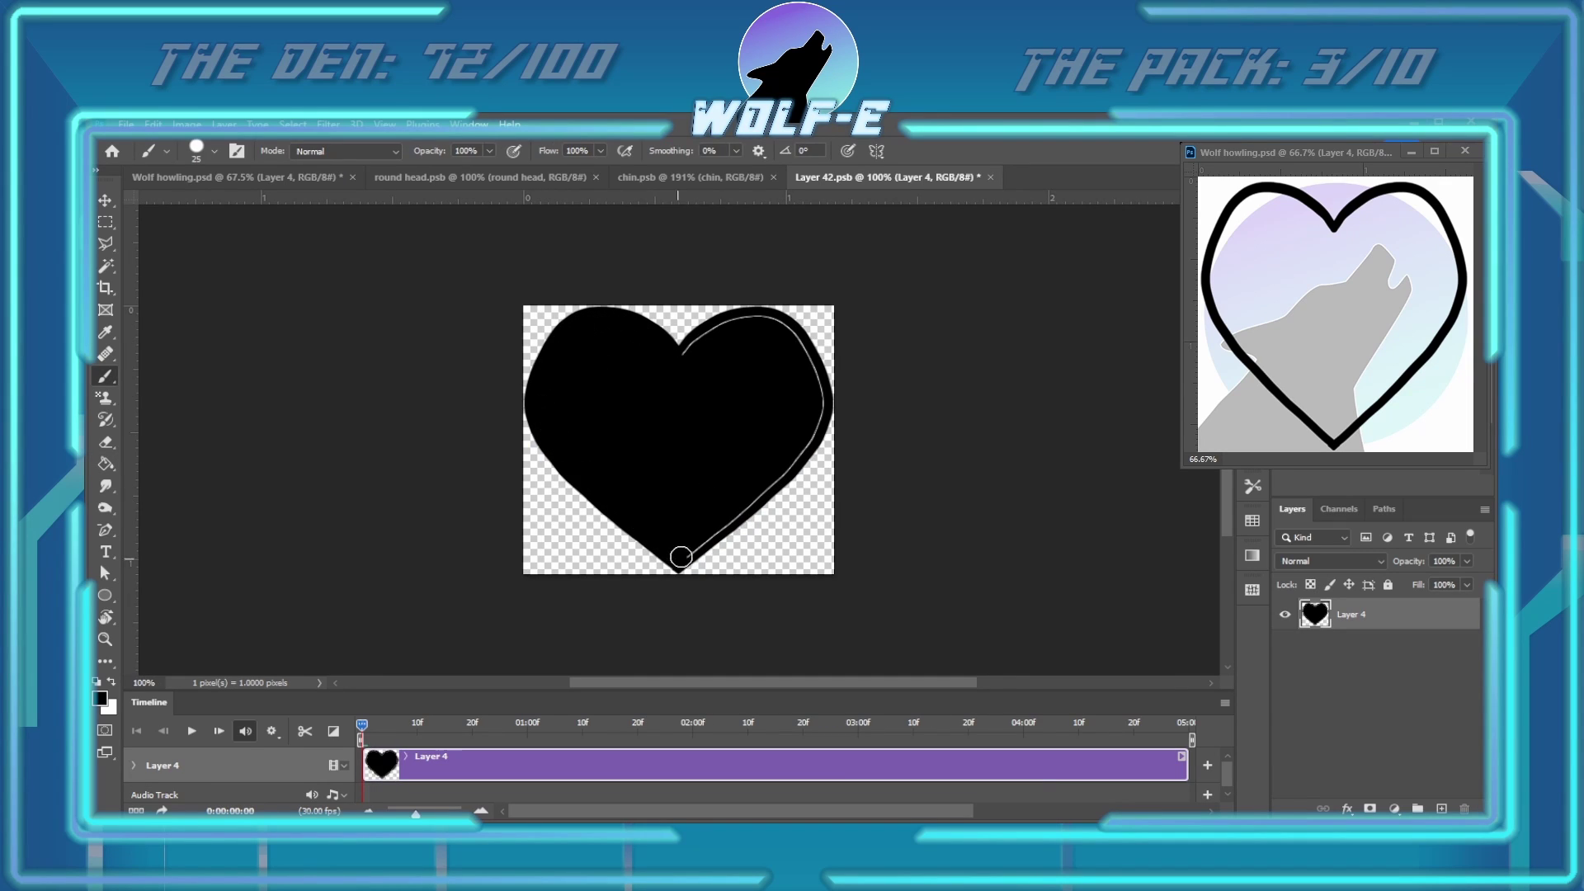
pyautogui.hotkey('ctrl', 's')
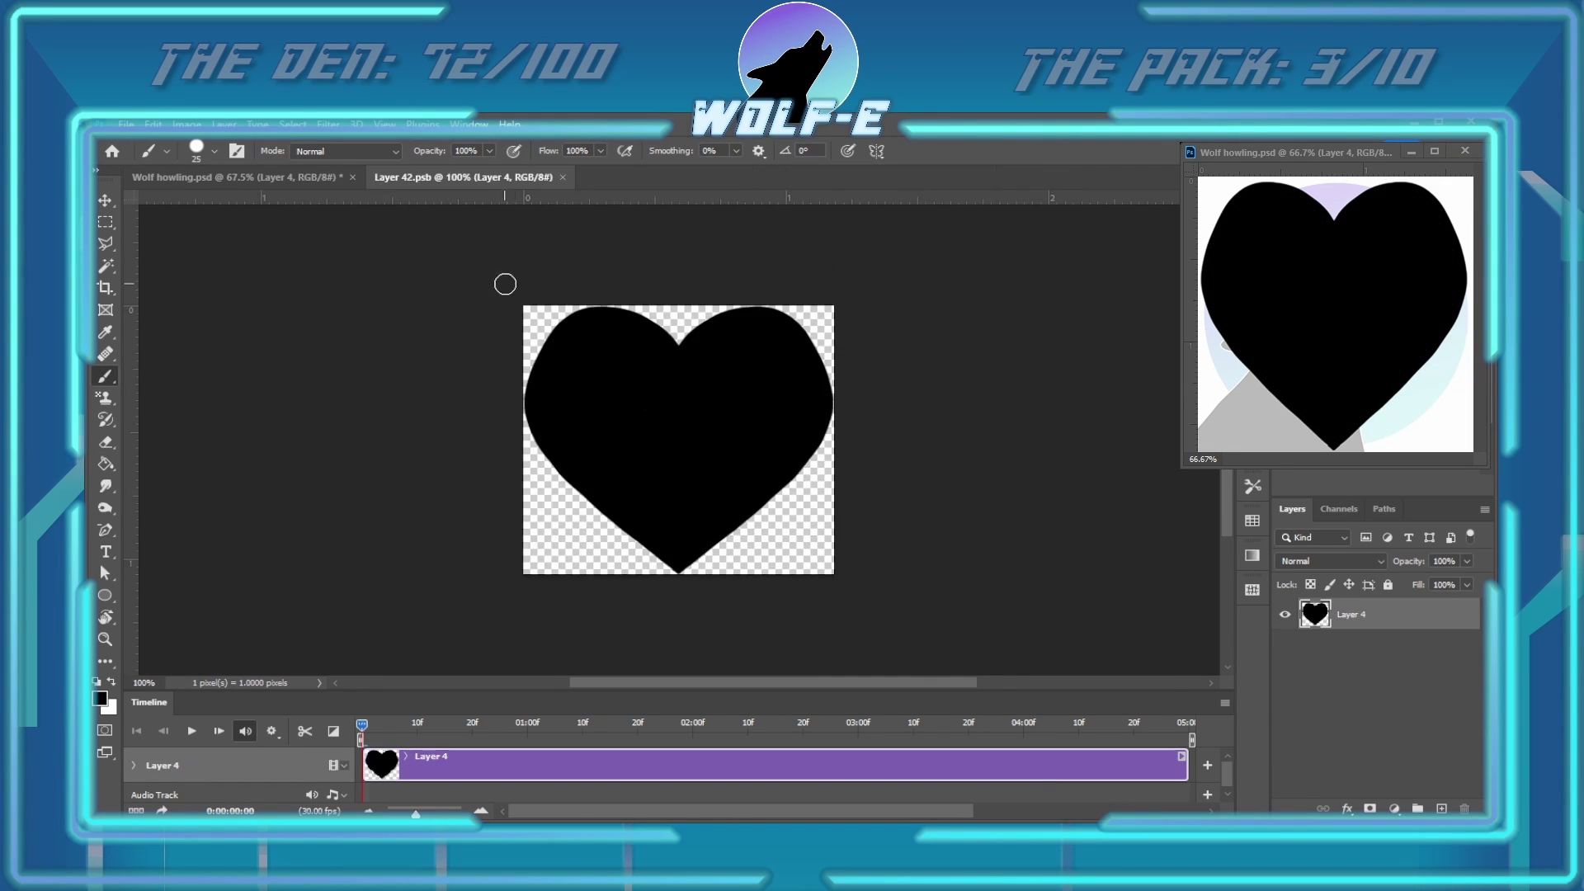
# Close the heart's contents document and apply a blue-to-purple Gradient Overlay to the heart layer
pyautogui.hotkey('ctrl', 'w')
pyautogui.doubleClick(1372, 611)
pyautogui.click(866, 172)
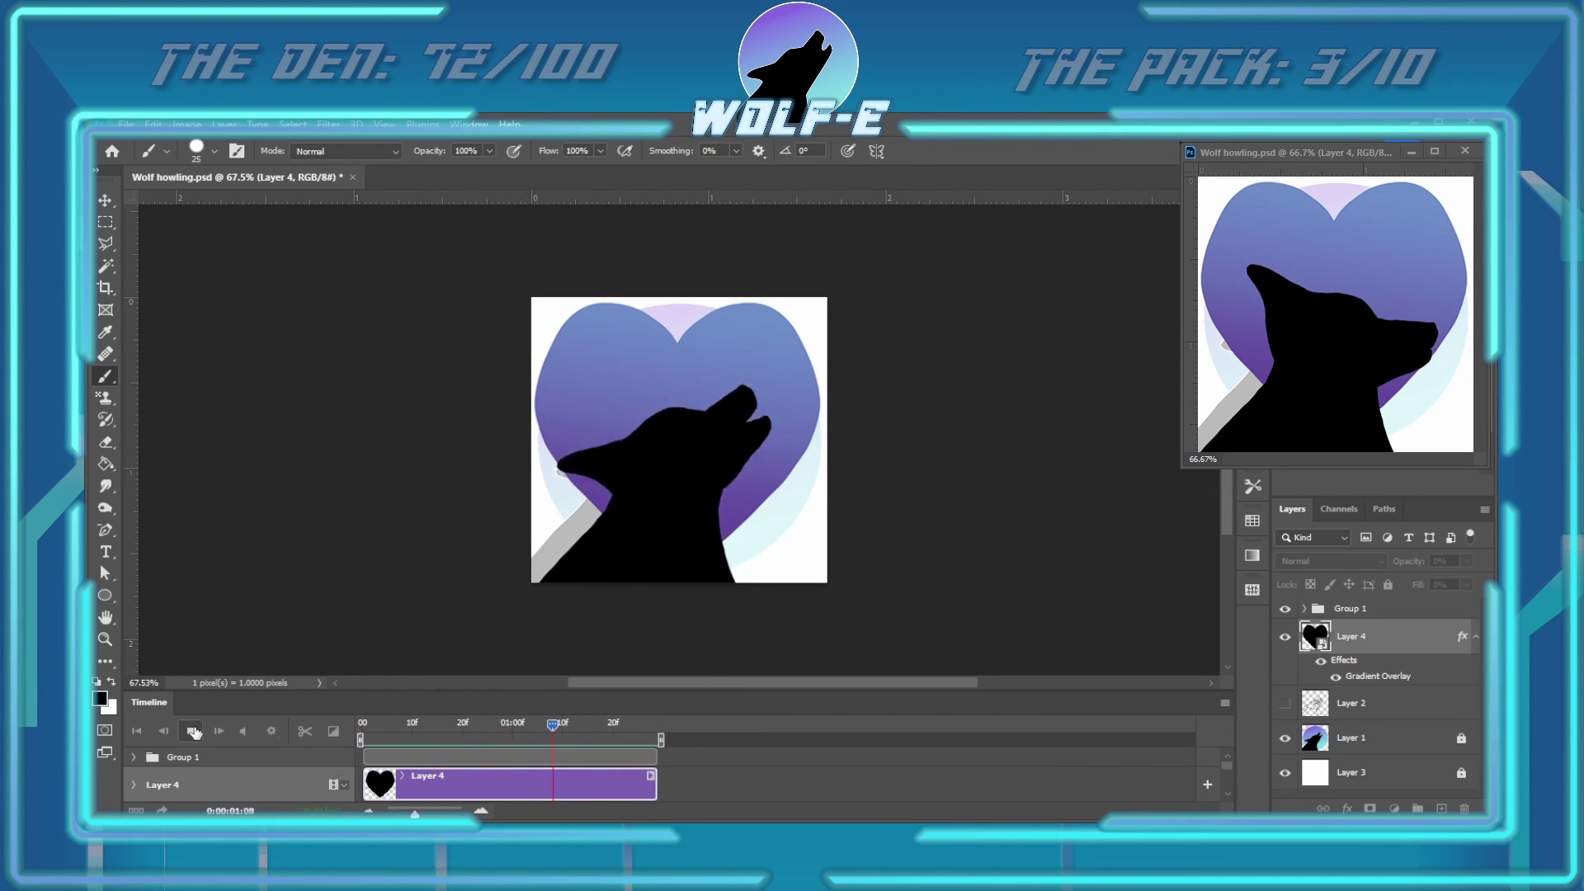
# Add a vertical guide at 50% of the canvas width to check the heart's centring
pyautogui.hotkey('ctrl', 't')
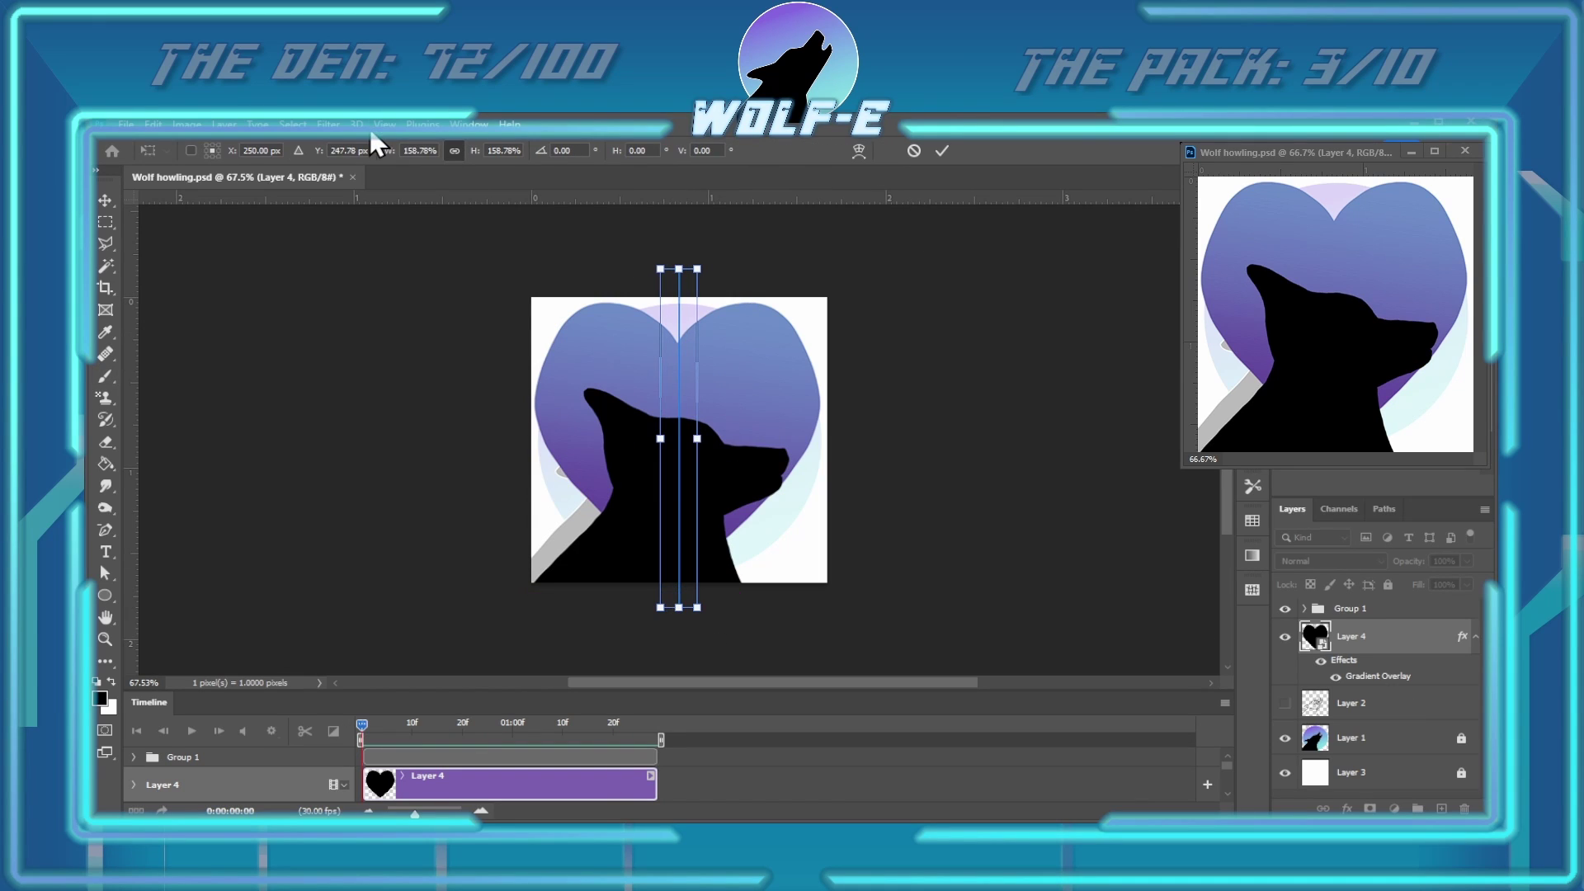
pyautogui.press('Escape')
pyautogui.press('m')
pyautogui.click(384, 124)
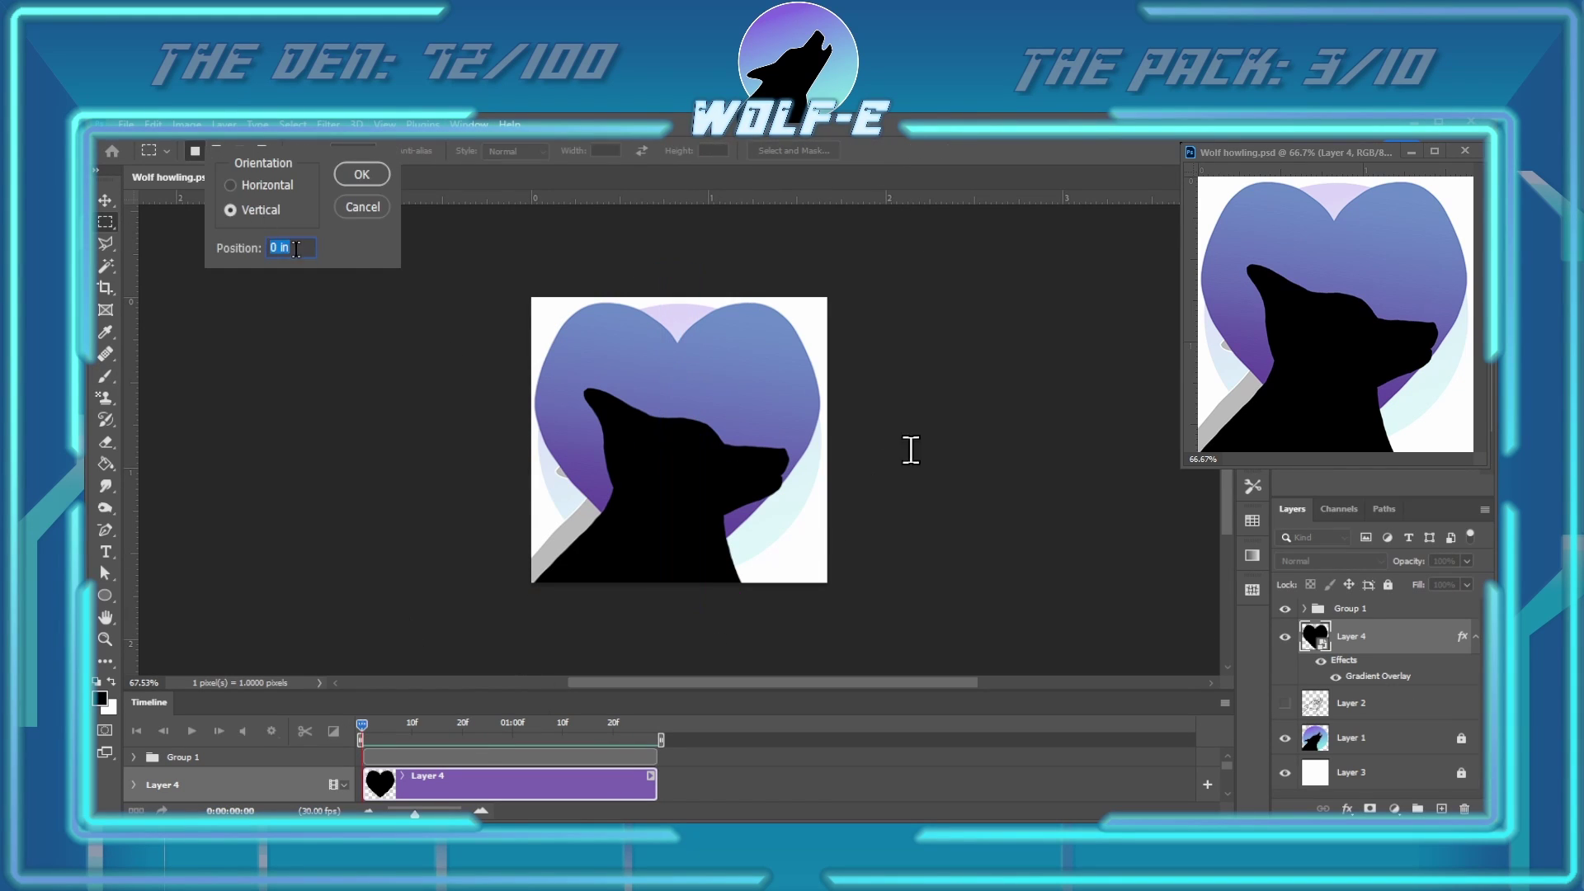
pyautogui.write('50%')
pyautogui.press('Return')
pyautogui.click(105, 376)
pyautogui.scroll(5, 640, 410)
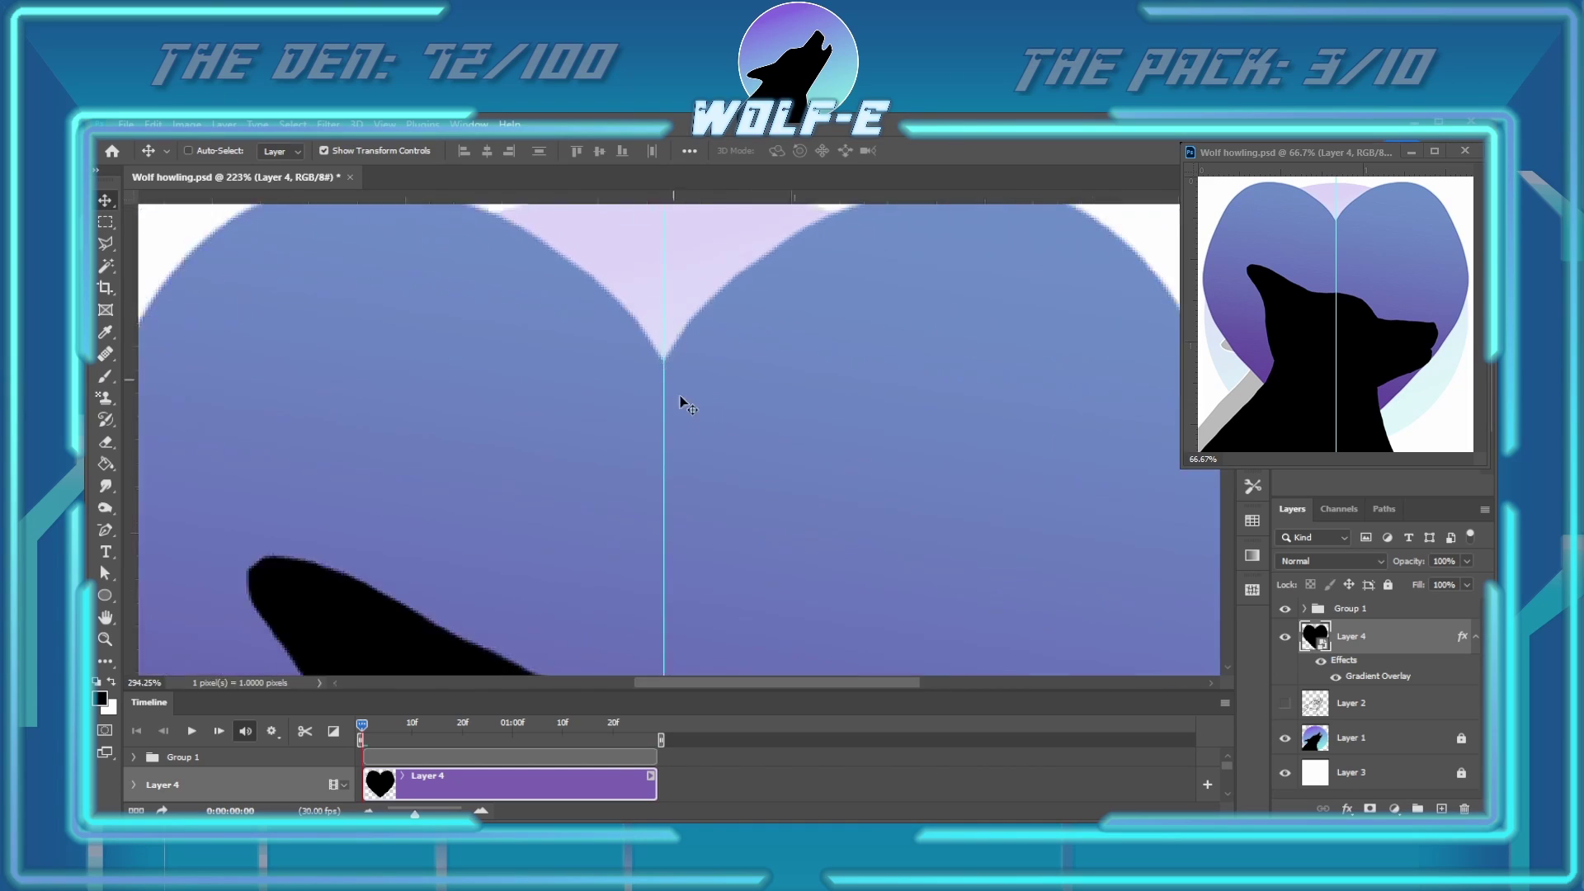
pyautogui.scroll(-4, 640, 410)
pyautogui.scroll(2, 583, 420)
# Open the heart smart object's contents and round off its outline by painting and erasing along the edges
pyautogui.press('b')
pyautogui.doubleClick(1315, 636)
pyautogui.scroll(3, 629, 378)
pyautogui.scroll(-1, 652, 388)
pyautogui.hotkey('ctrl', 't')
pyautogui.scroll(-2, 640, 548)
pyautogui.press('Escape')
pyautogui.scroll(3, 601, 275)
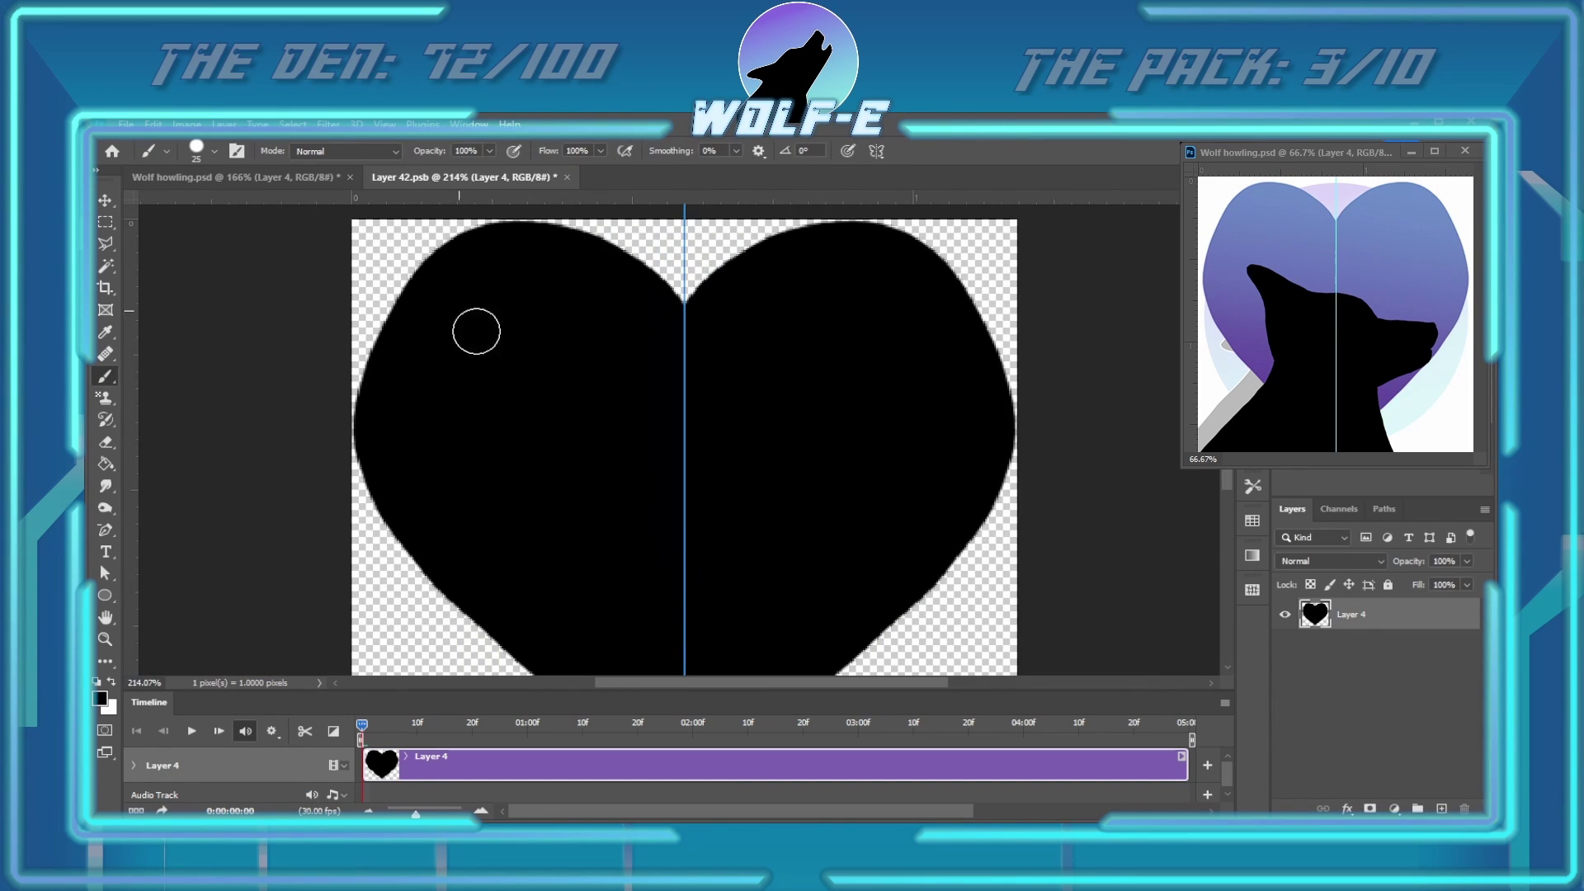
pyautogui.press('e')
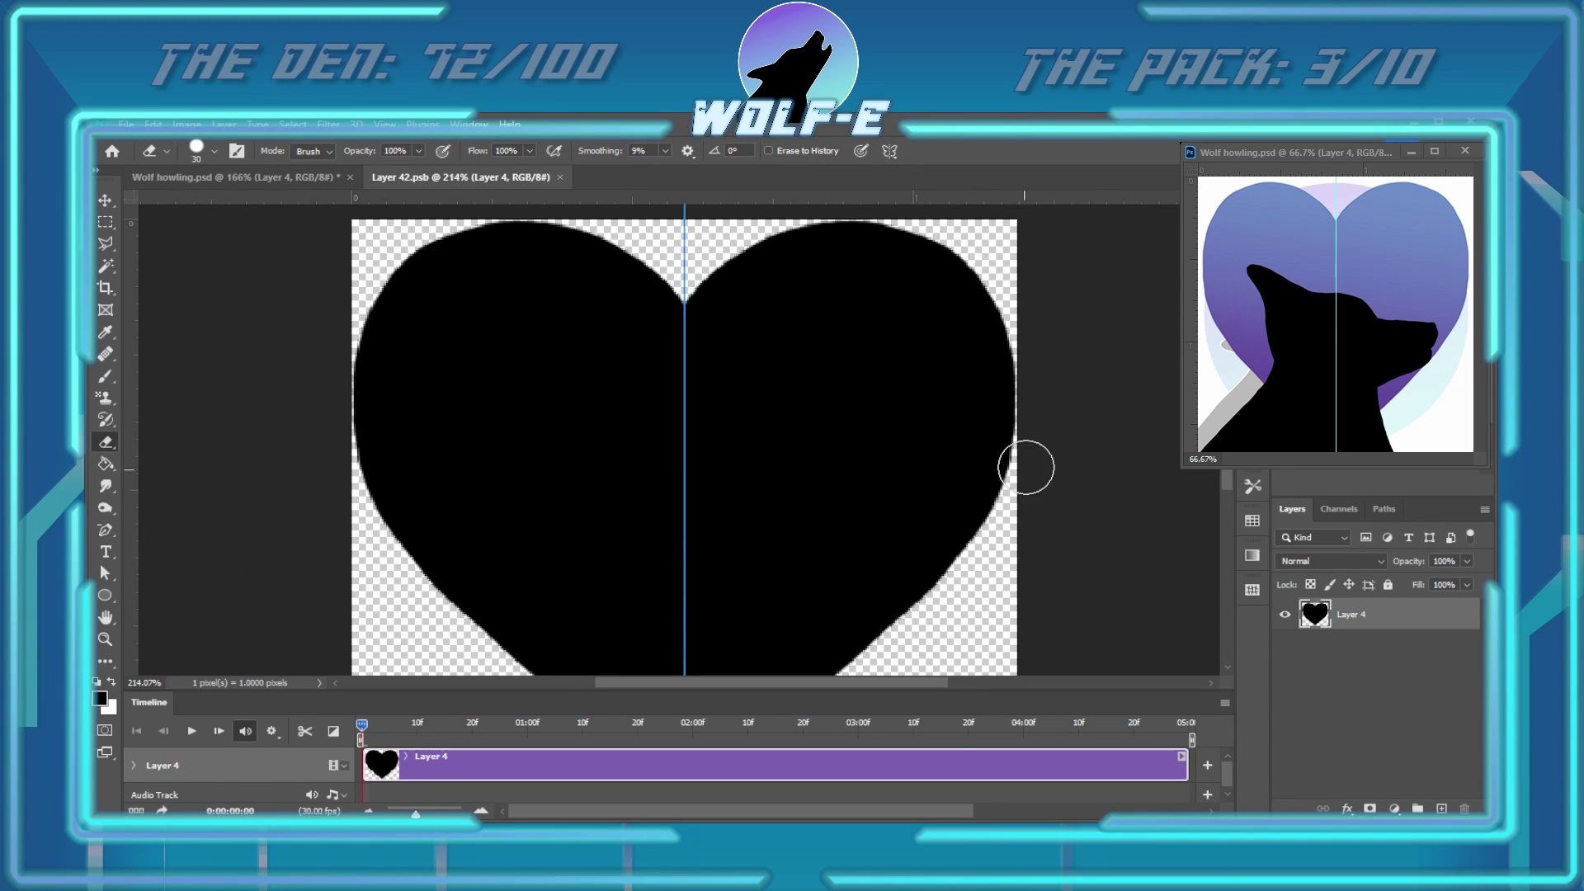
# Return to the Wolf howling document, play the animation, and review the heart's Gradient Overlay settings without changing them
pyautogui.hotkey('ctrl', 'Tab')
pyautogui.press('space')
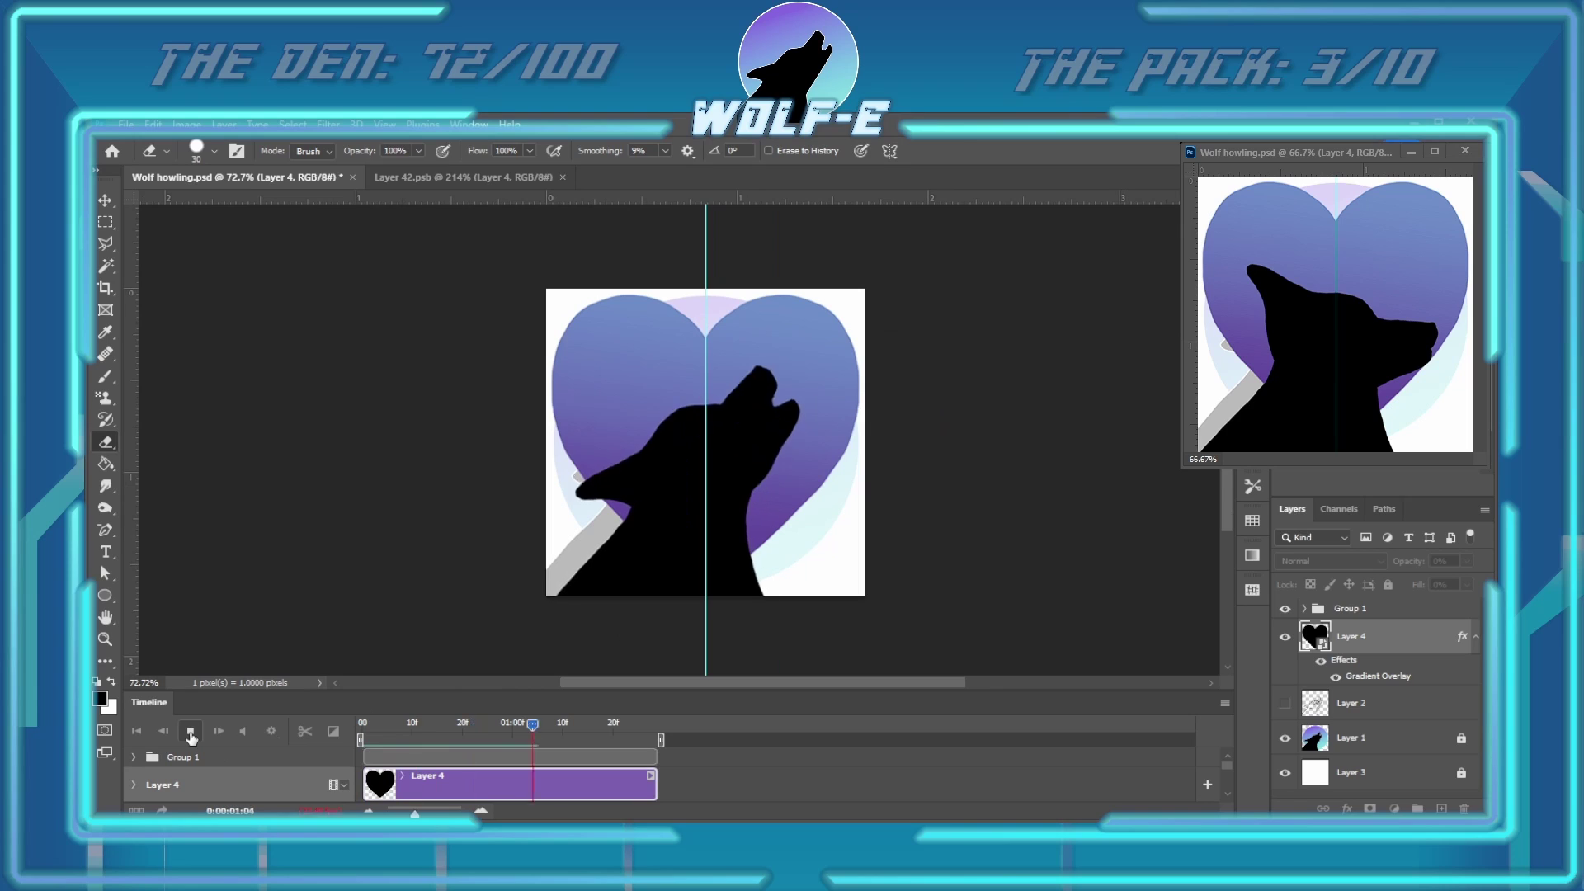
pyautogui.press('v')
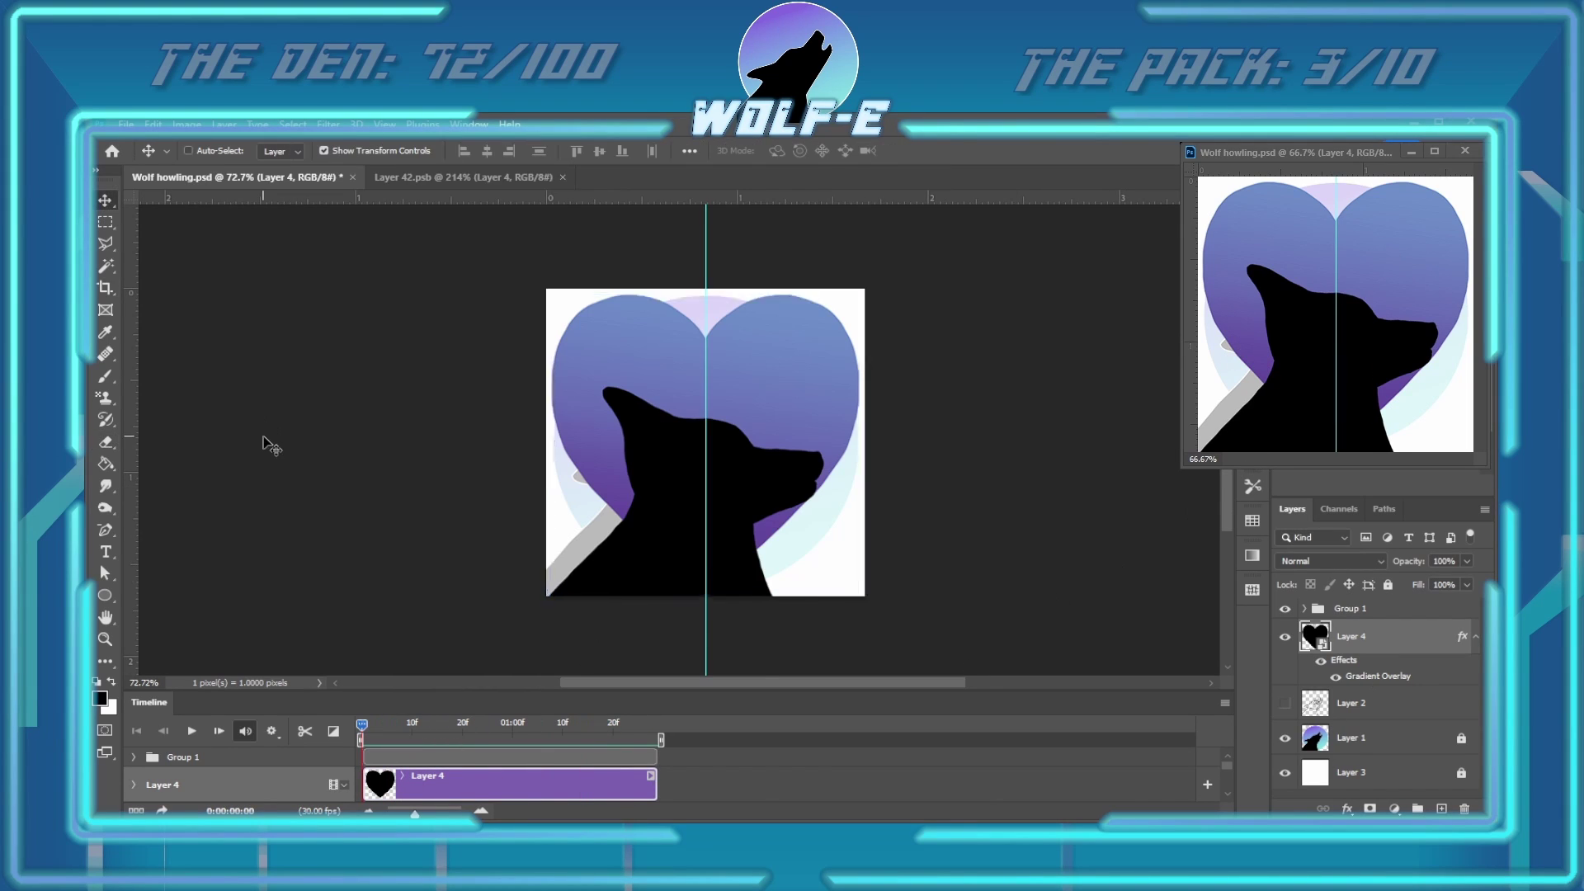
pyautogui.doubleClick(1379, 678)
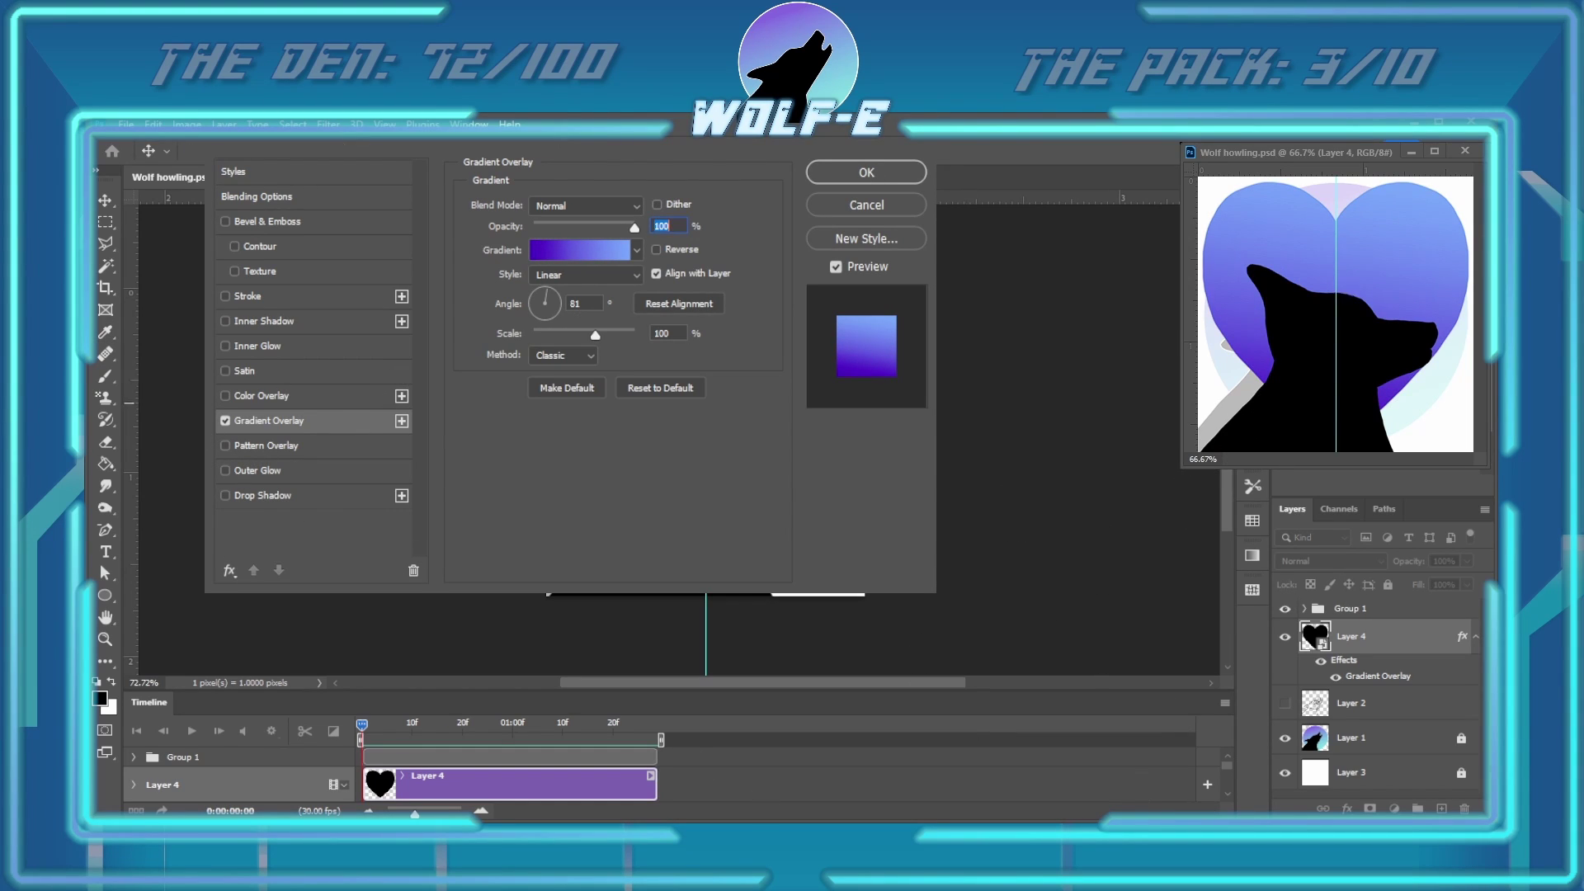
pyautogui.click(866, 205)
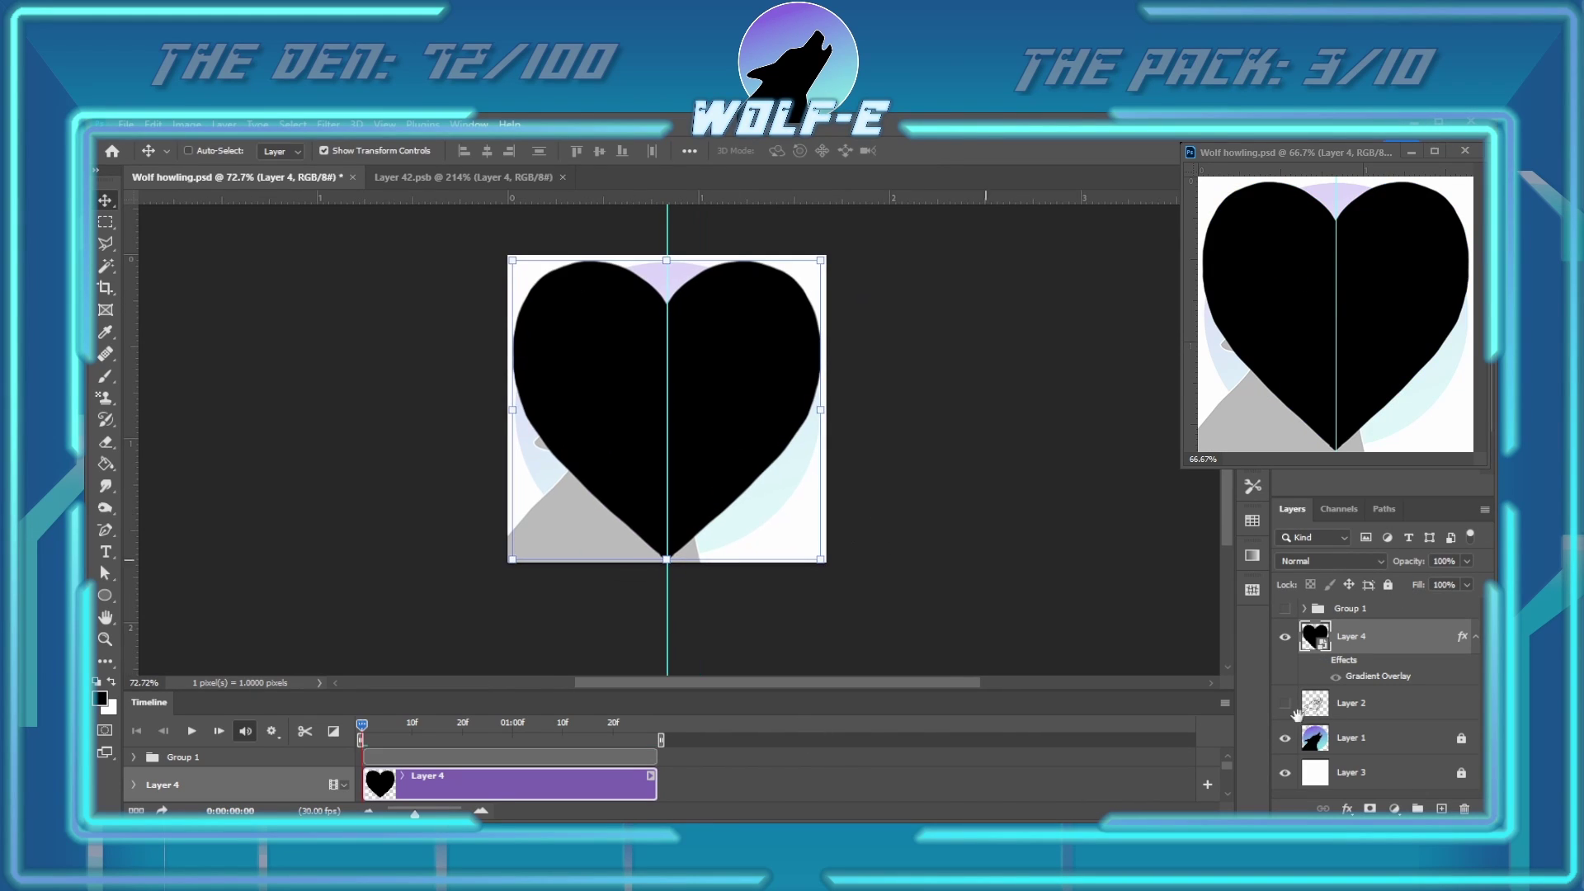
# Add a new layer with a heart-shaped layer mask and hide the original heart layer
pyautogui.click(1441, 808)
pyautogui.click(1369, 808)
pyautogui.click(1284, 670)
# Fill the masked heart layer with a rainbow radial gradient centred on the heart's tip and play the animation
pyautogui.click(105, 463)
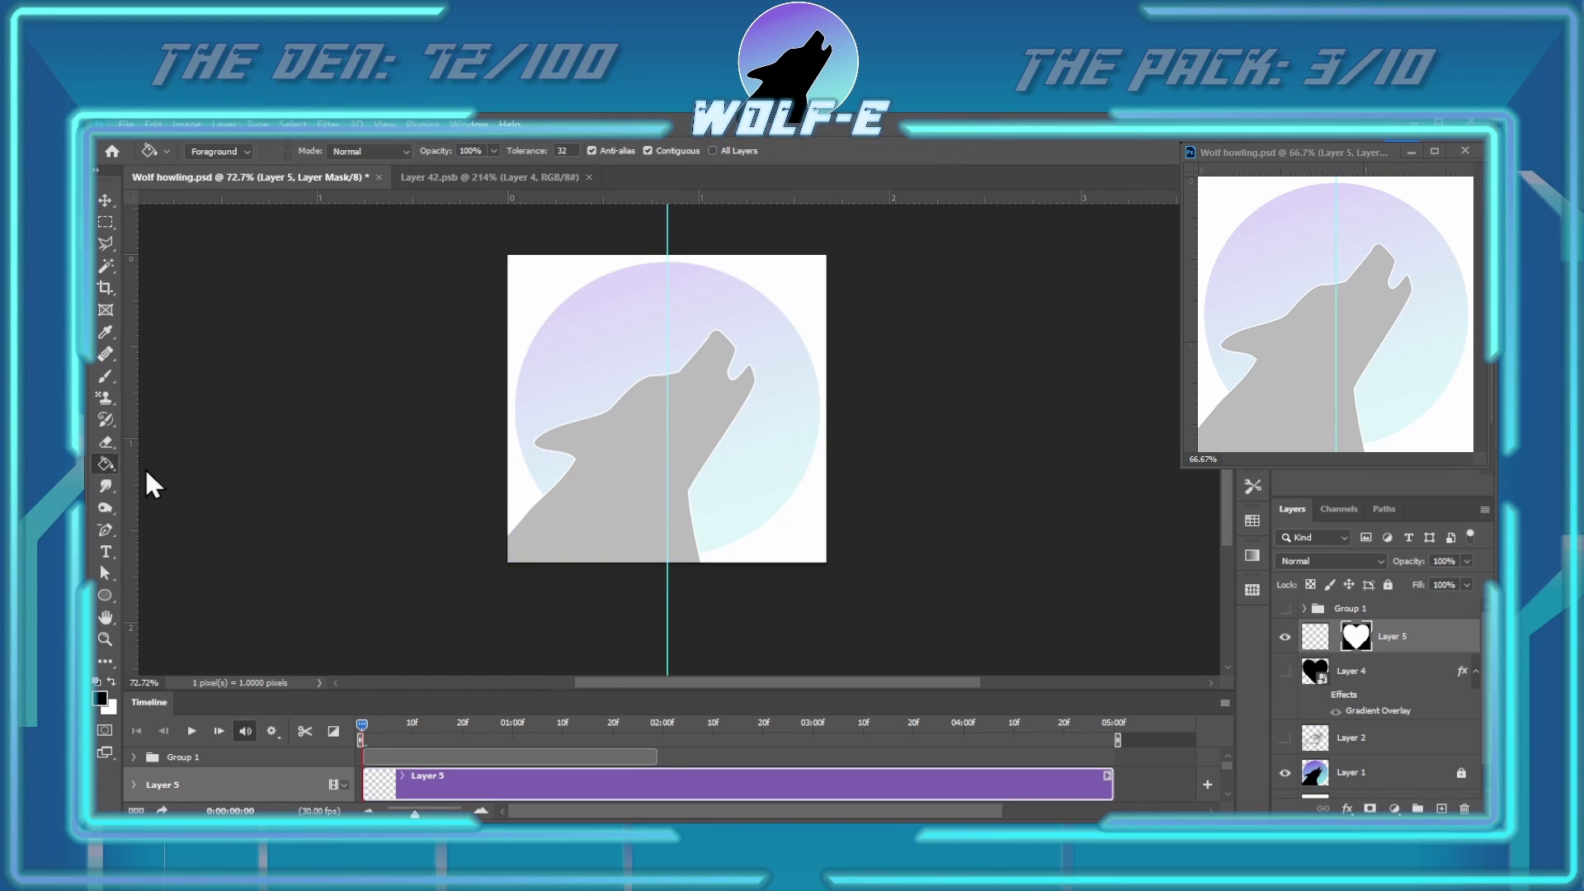
pyautogui.moveTo(666, 568); pyautogui.dragTo(666, 568)
pyautogui.click(191, 730)
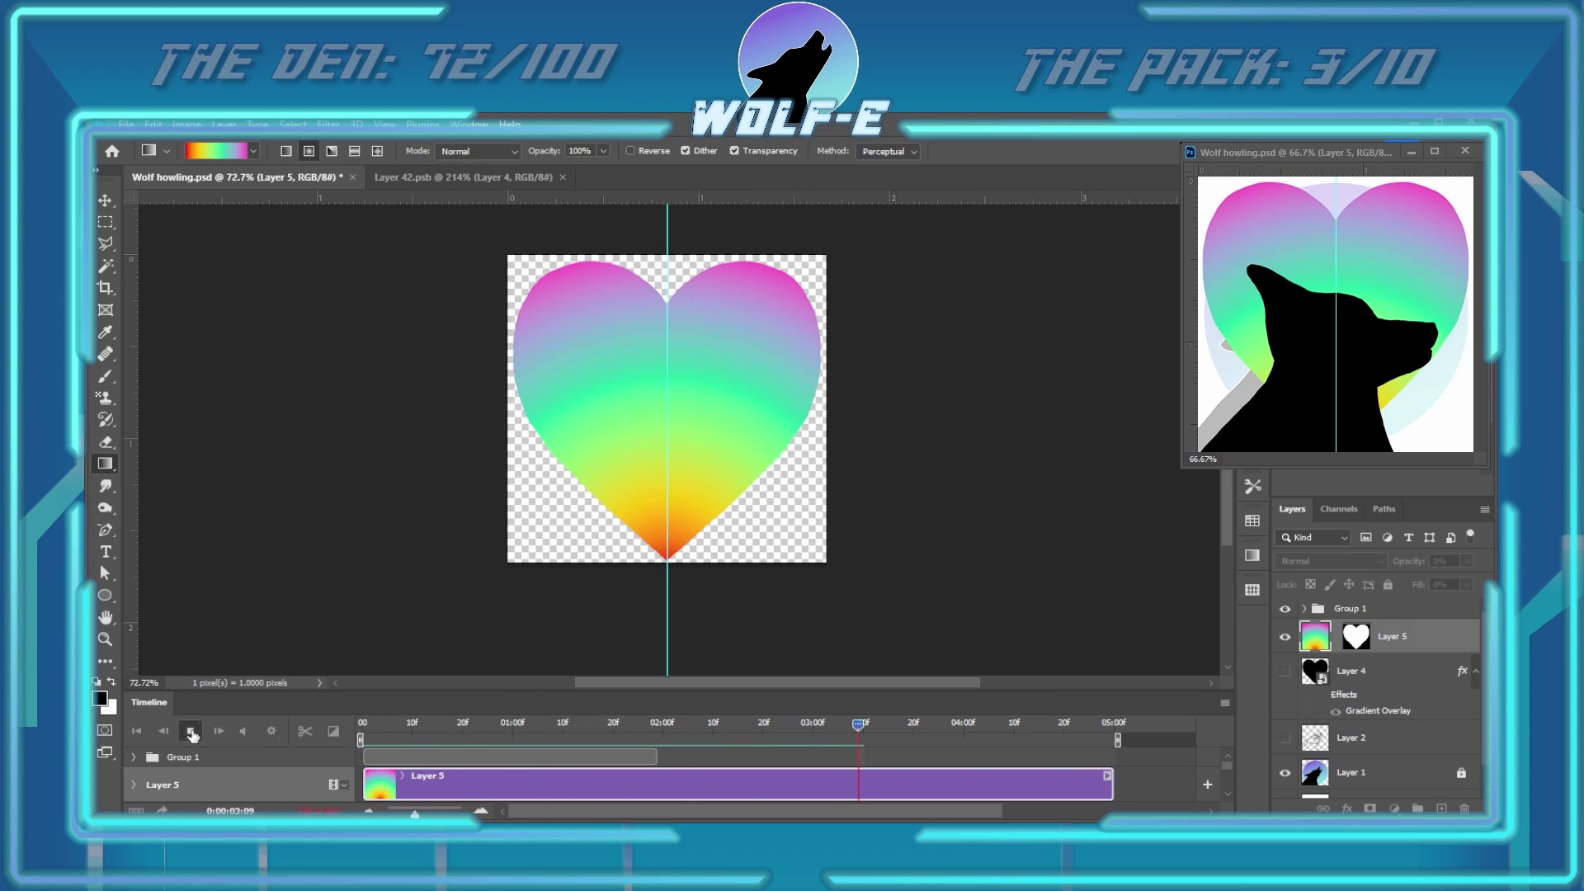
pyautogui.click(192, 731)
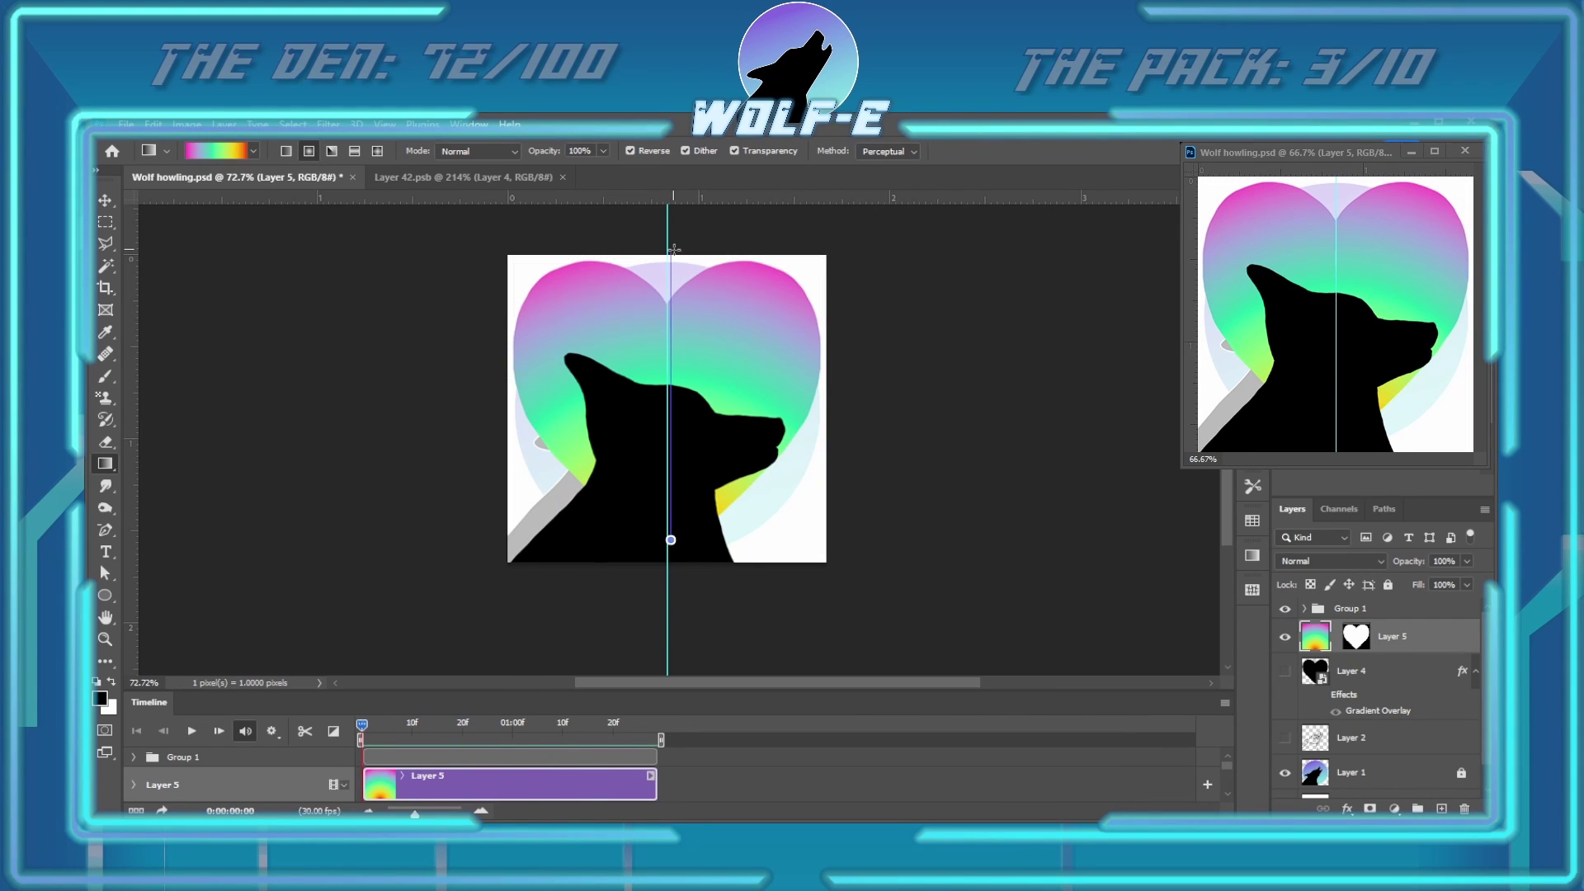
# Redraw the rainbow gradient with Reverse enabled, running vertically through the heart
pyautogui.moveTo(674, 249); pyautogui.dragTo(674, 249)
pyautogui.scroll(-5, 669, 537)
pyautogui.moveTo(669, 537); pyautogui.dragTo(669, 451)
# Try to scale the rainbow gradient layer up to 476.36%
pyautogui.hotkey('ctrl', 't')
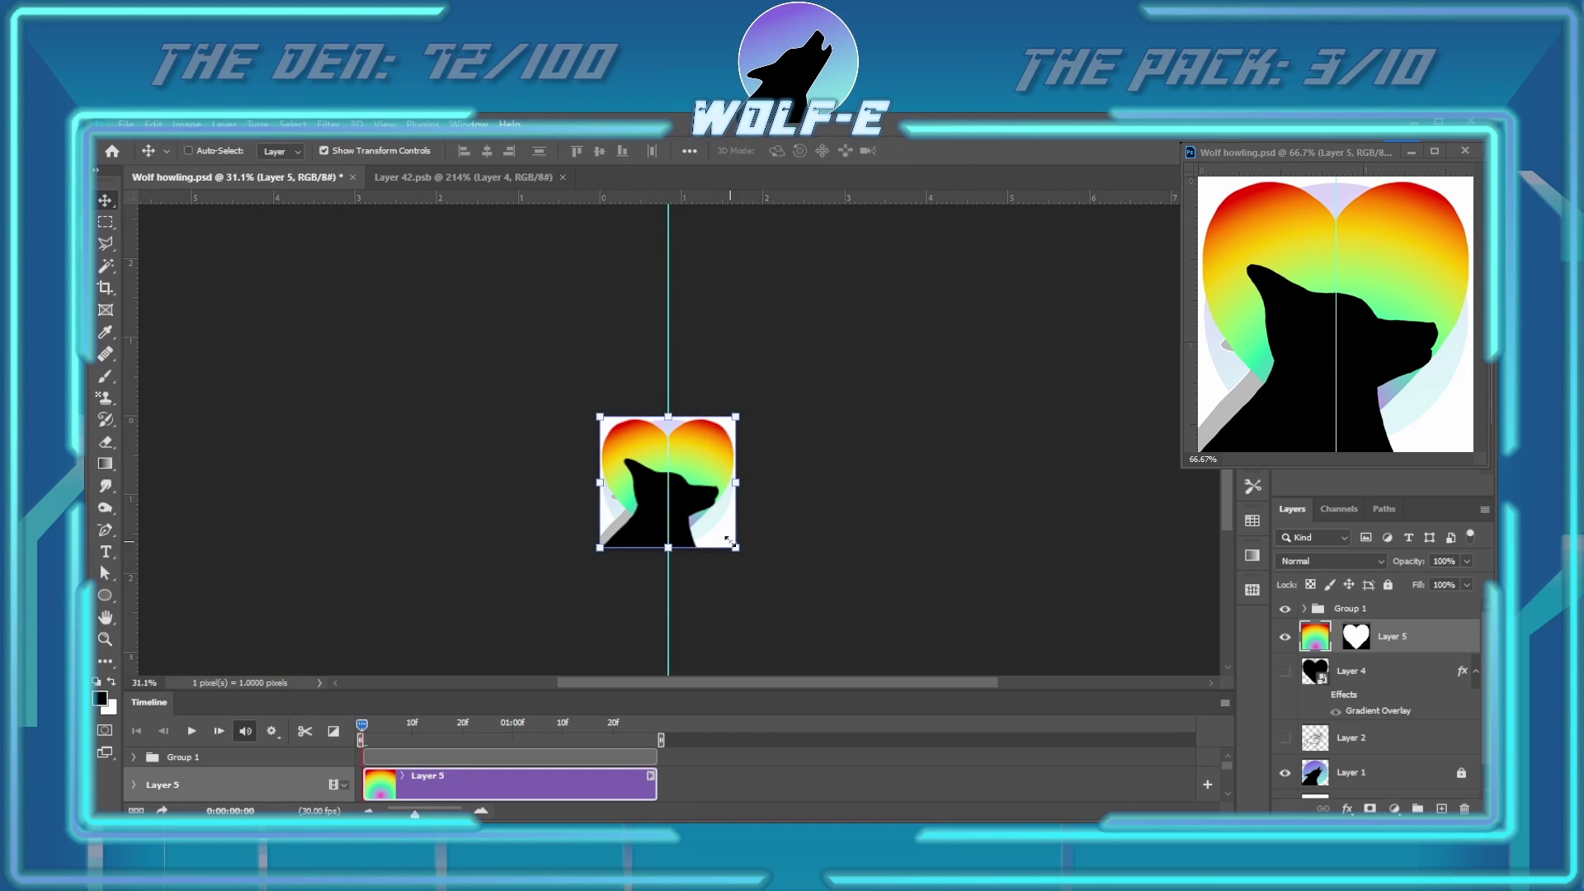
pyautogui.scroll(-5, 825, 524)
pyautogui.press('Escape')
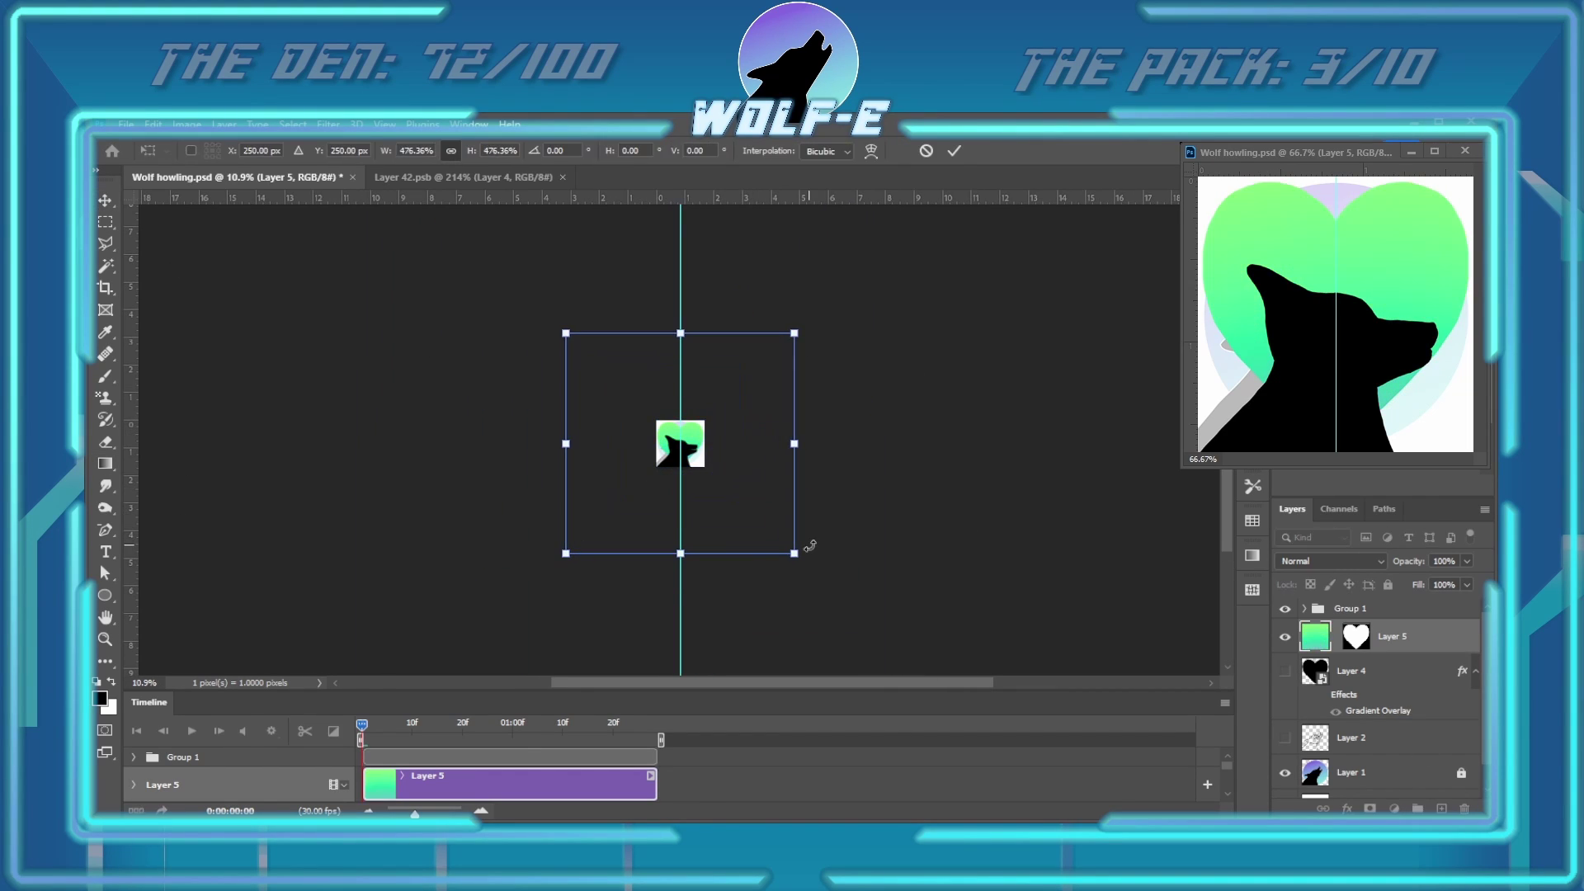
pyautogui.press('v')
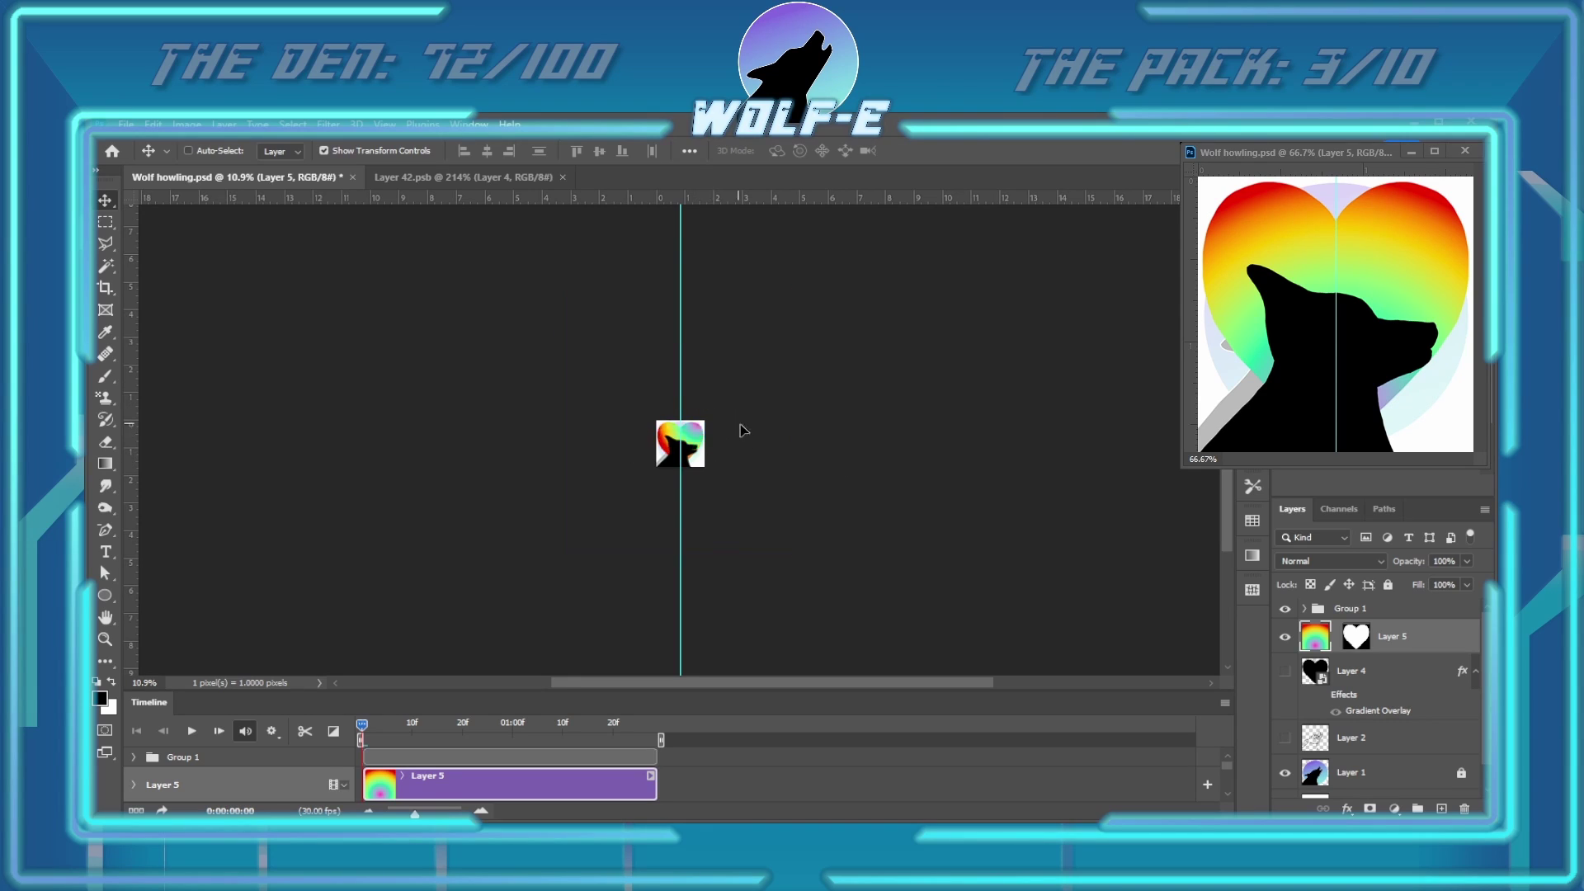
pyautogui.scroll(4, 692, 446)
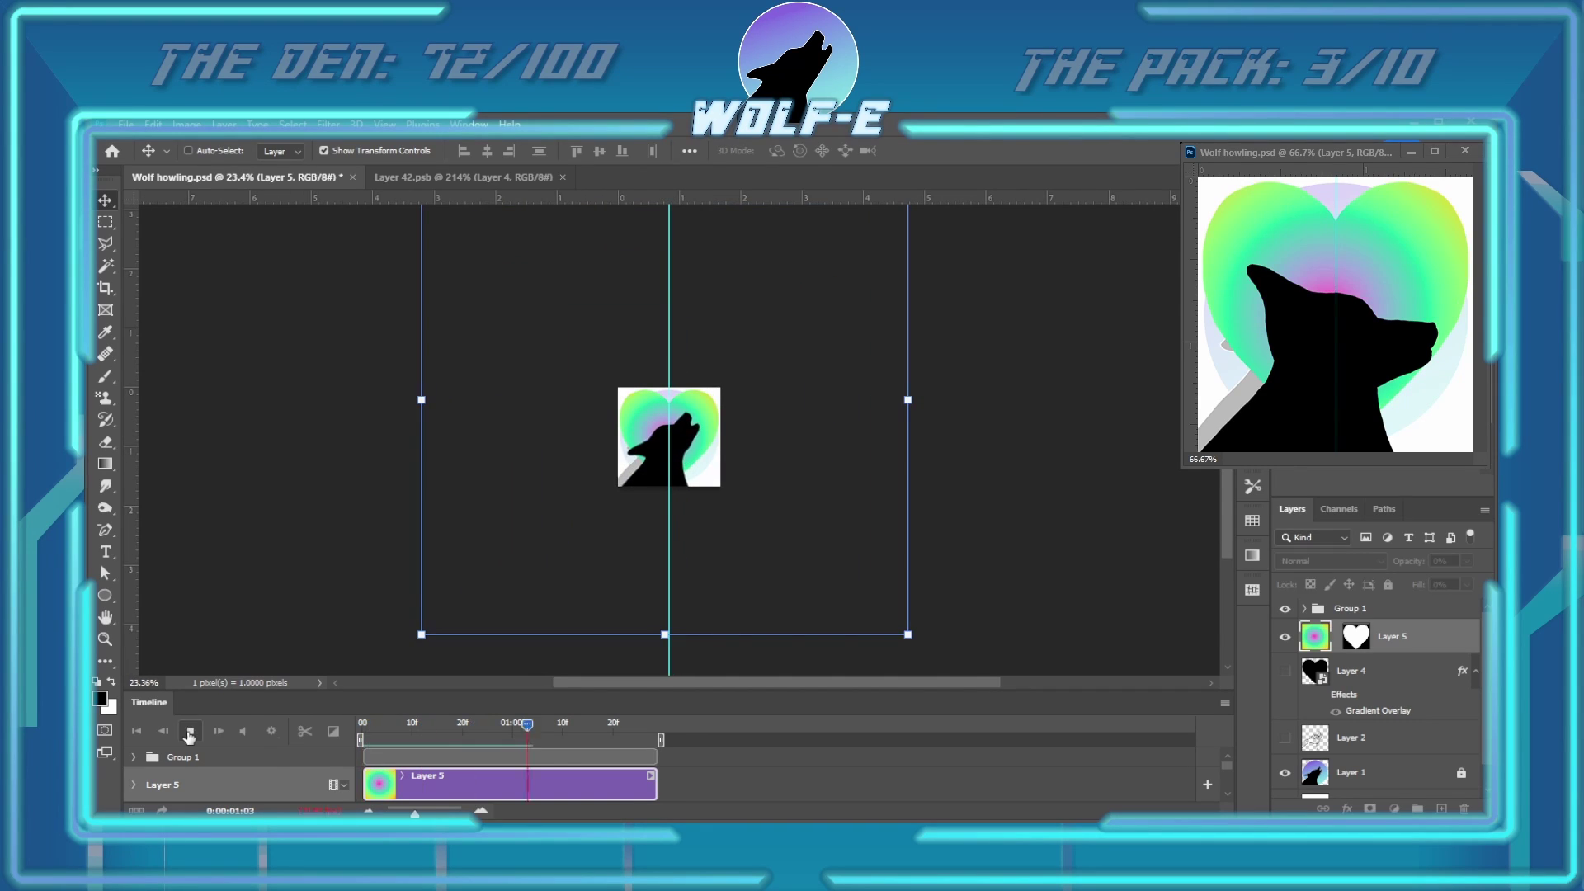
# Set the Gradient tool to a purple-to-light-blue gradient from the Blues presets
pyautogui.click(106, 465)
pyautogui.click(214, 151)
pyautogui.click(235, 221)
pyautogui.click(259, 279)
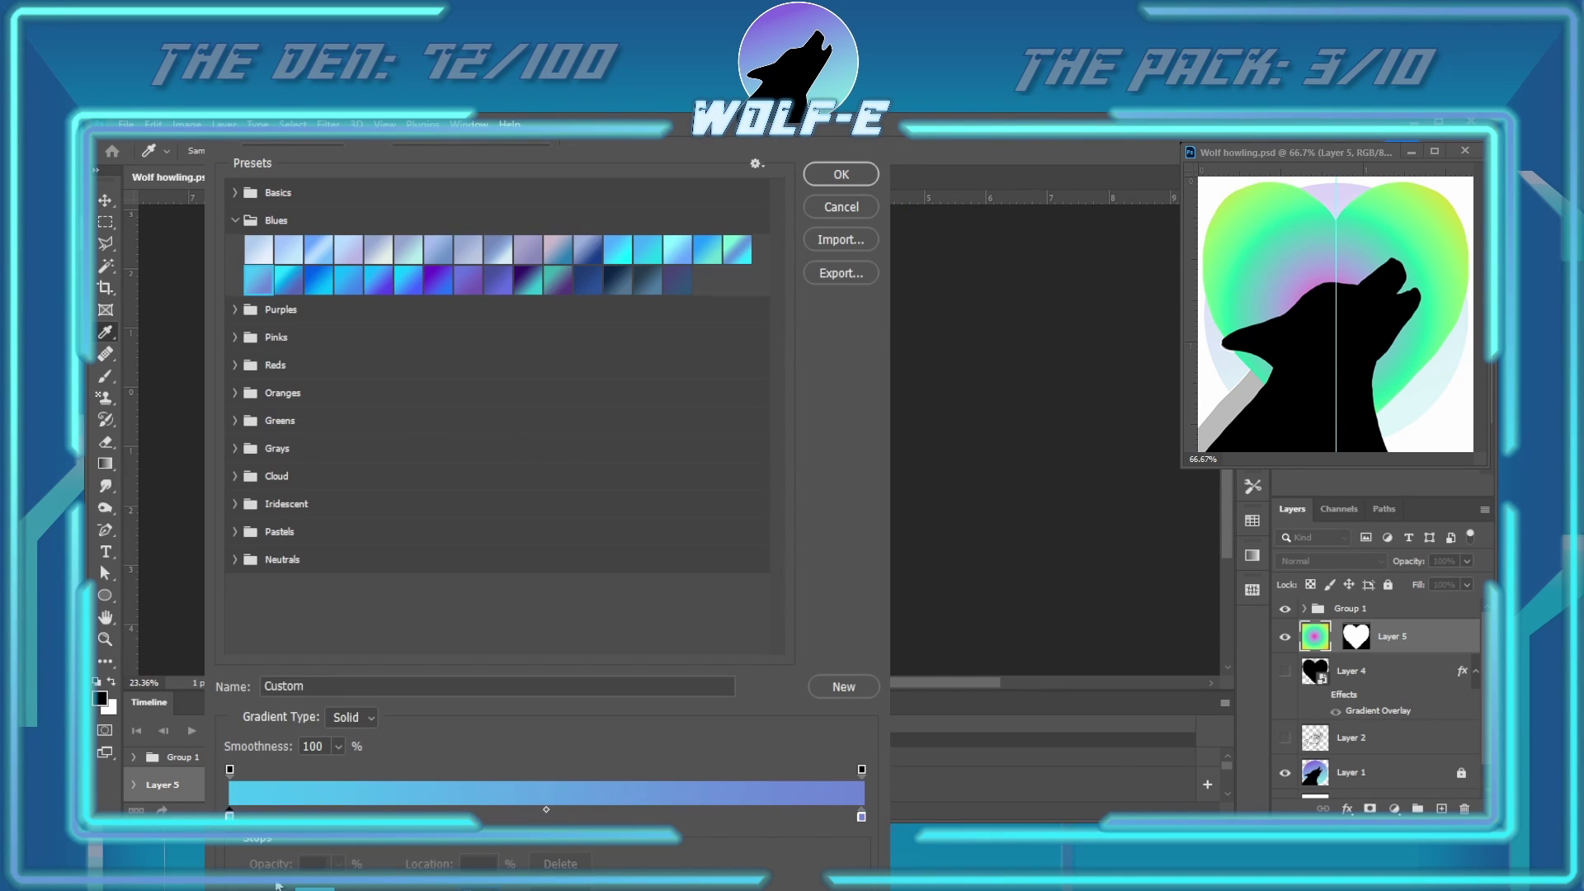
pyautogui.press('Return')
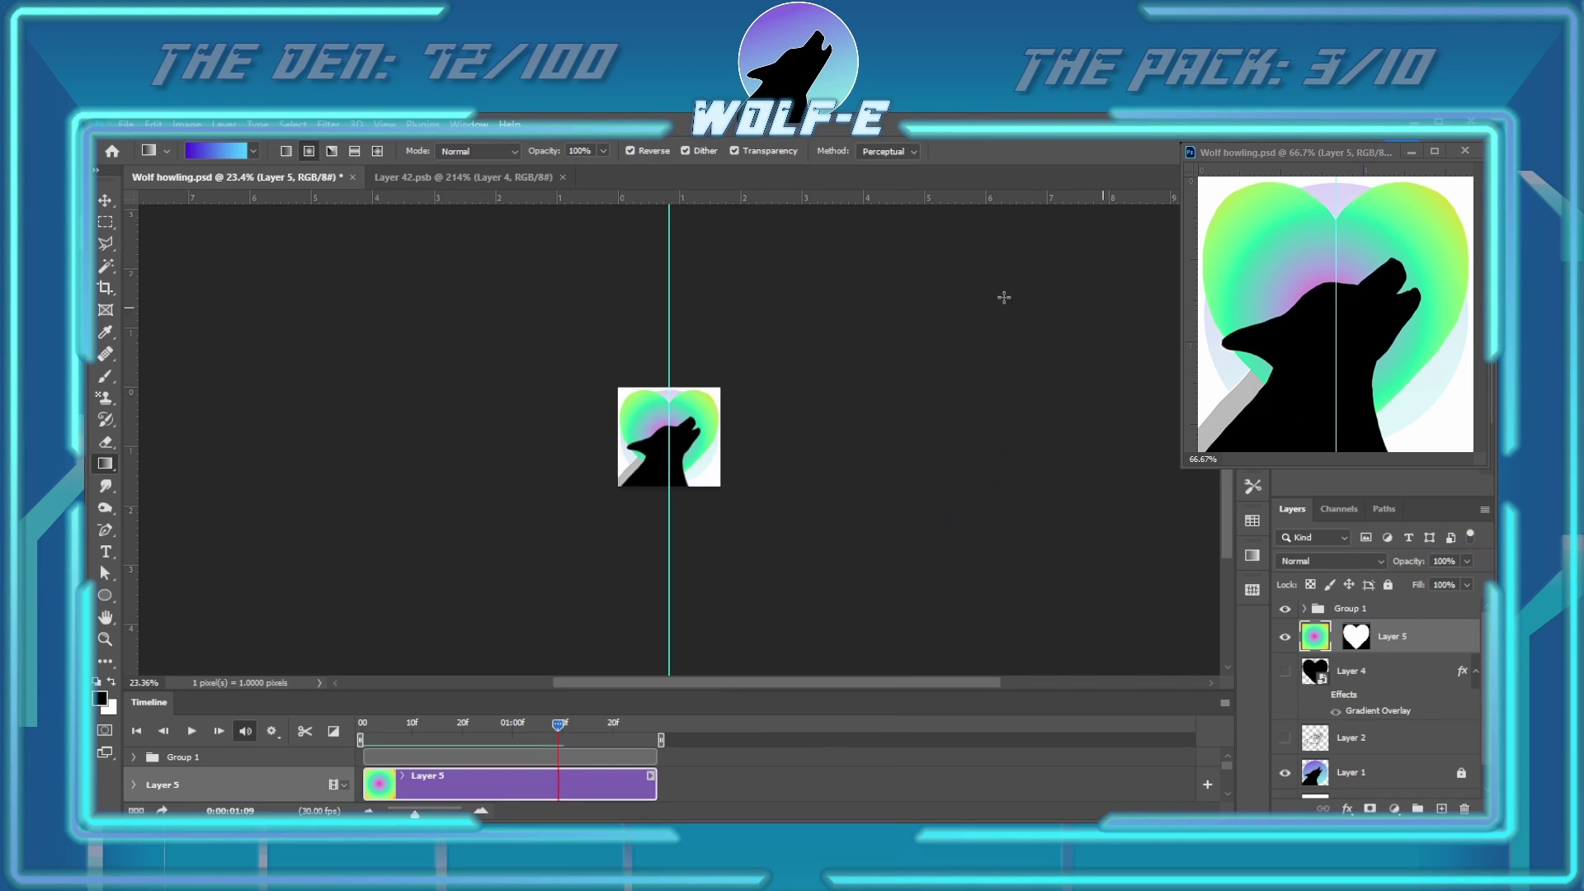
# Redraw the masked heart's fill as a vertical blue and purple linear gradient extending beyond the canvas
pyautogui.moveTo(669, 432); pyautogui.dragTo(689, 265)
pyautogui.click(285, 151)
pyautogui.scroll(-2, 673, 437)
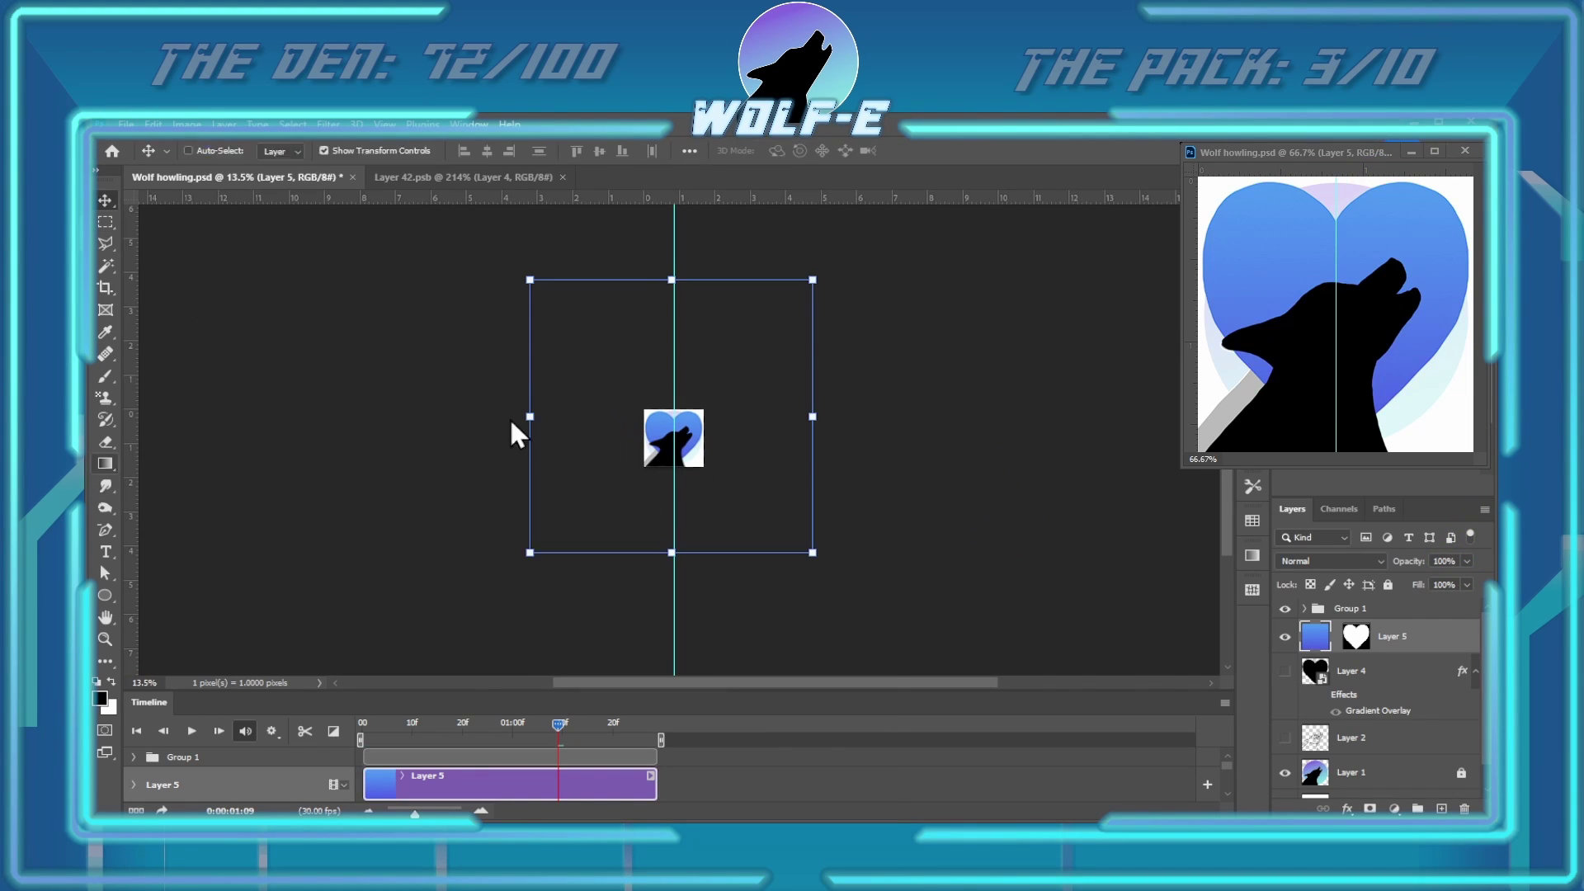
pyautogui.moveTo(673, 438); pyautogui.dragTo(734, 255)
pyautogui.hotkey('ctrl', '+')
pyautogui.hotkey('ctrl', '+')
pyautogui.hotkey('ctrl', '+')
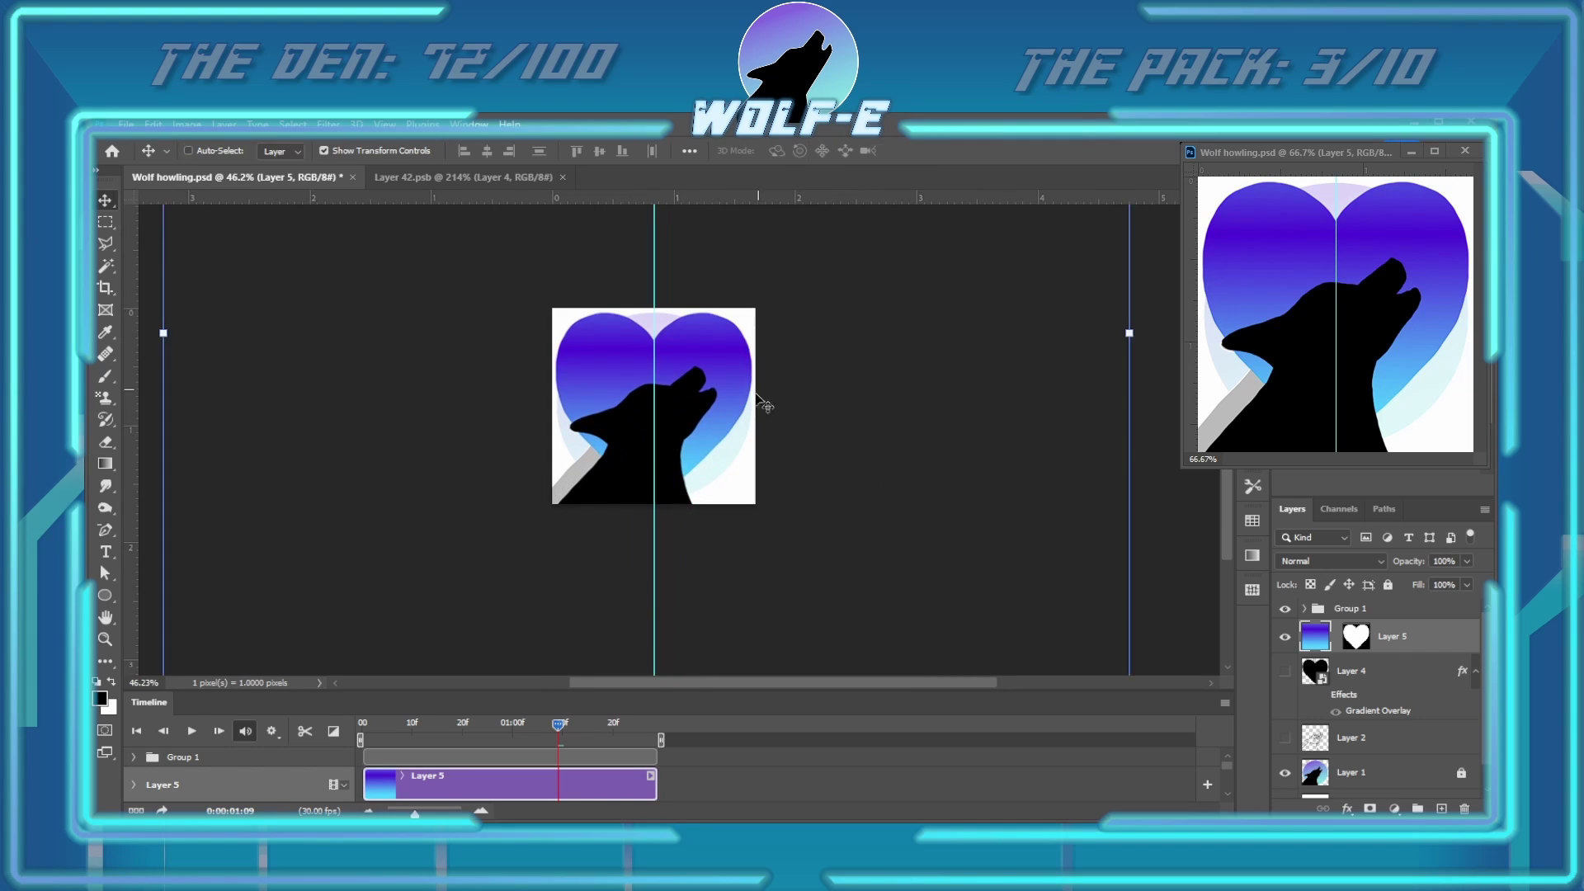
pyautogui.scroll(2, 825, 264)
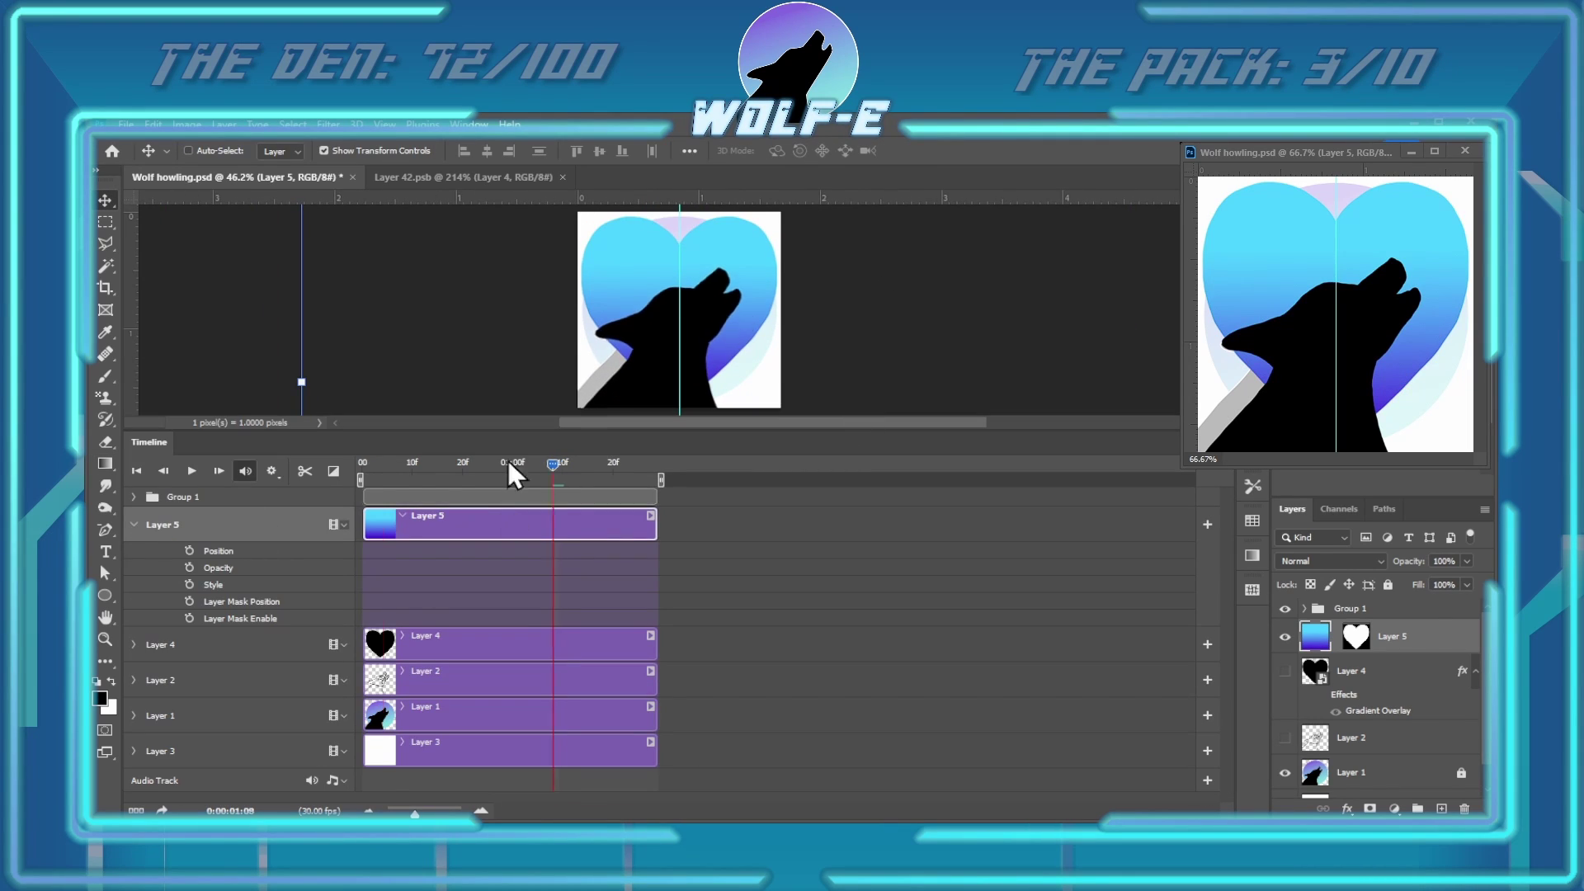
# Add keyframes for Layer 5's Position and Layer Mask Enable at the start and near the end of the timeline
pyautogui.click(189, 551)
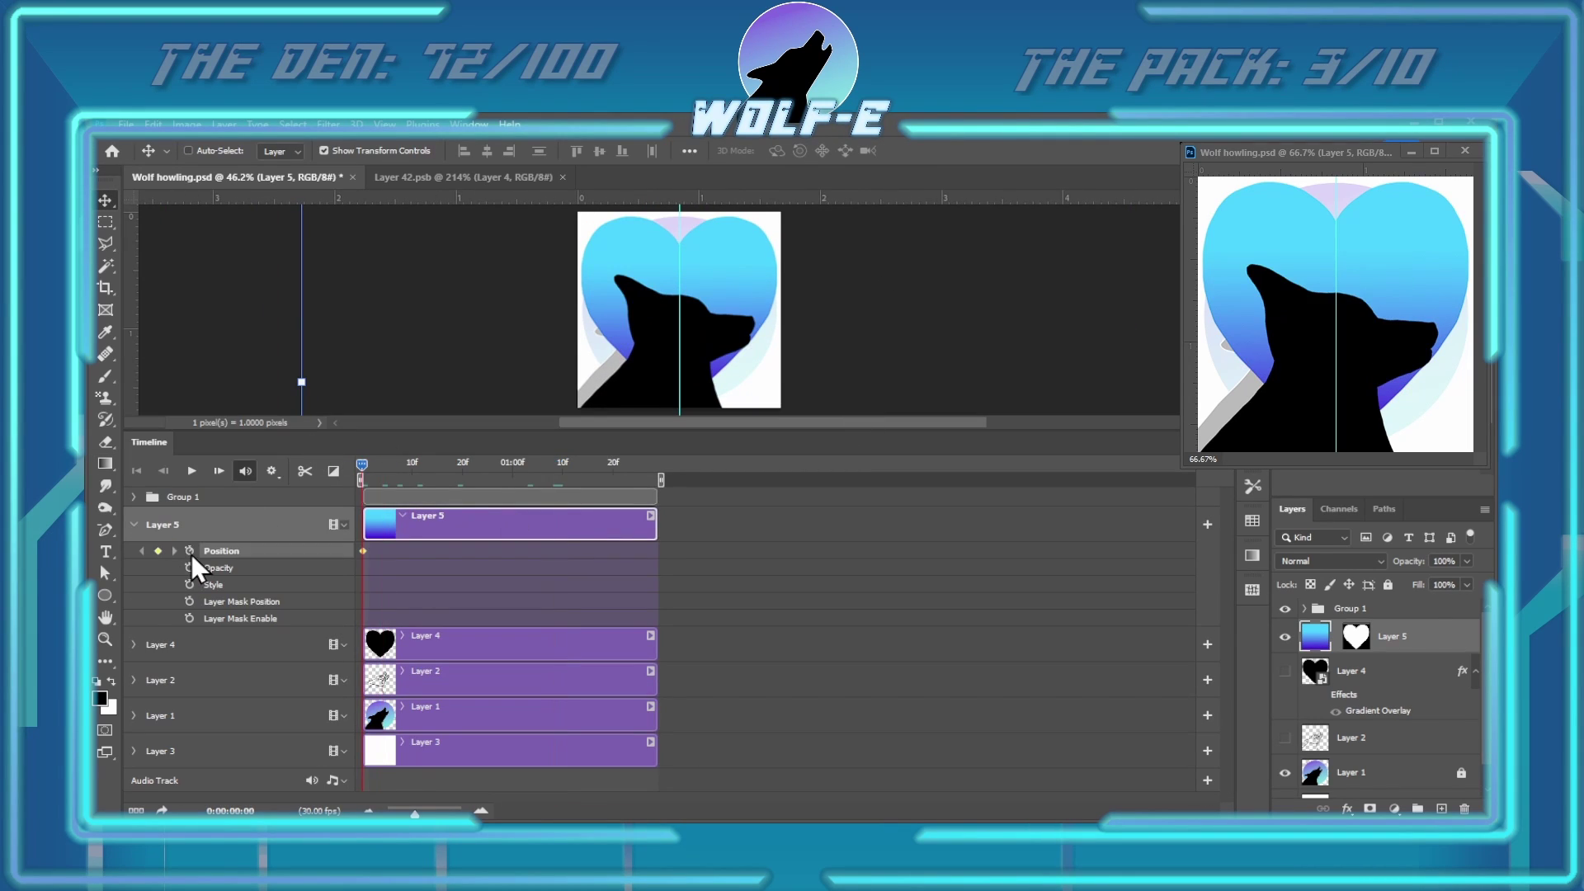
pyautogui.moveTo(818, 433); pyautogui.dragTo(819, 536)
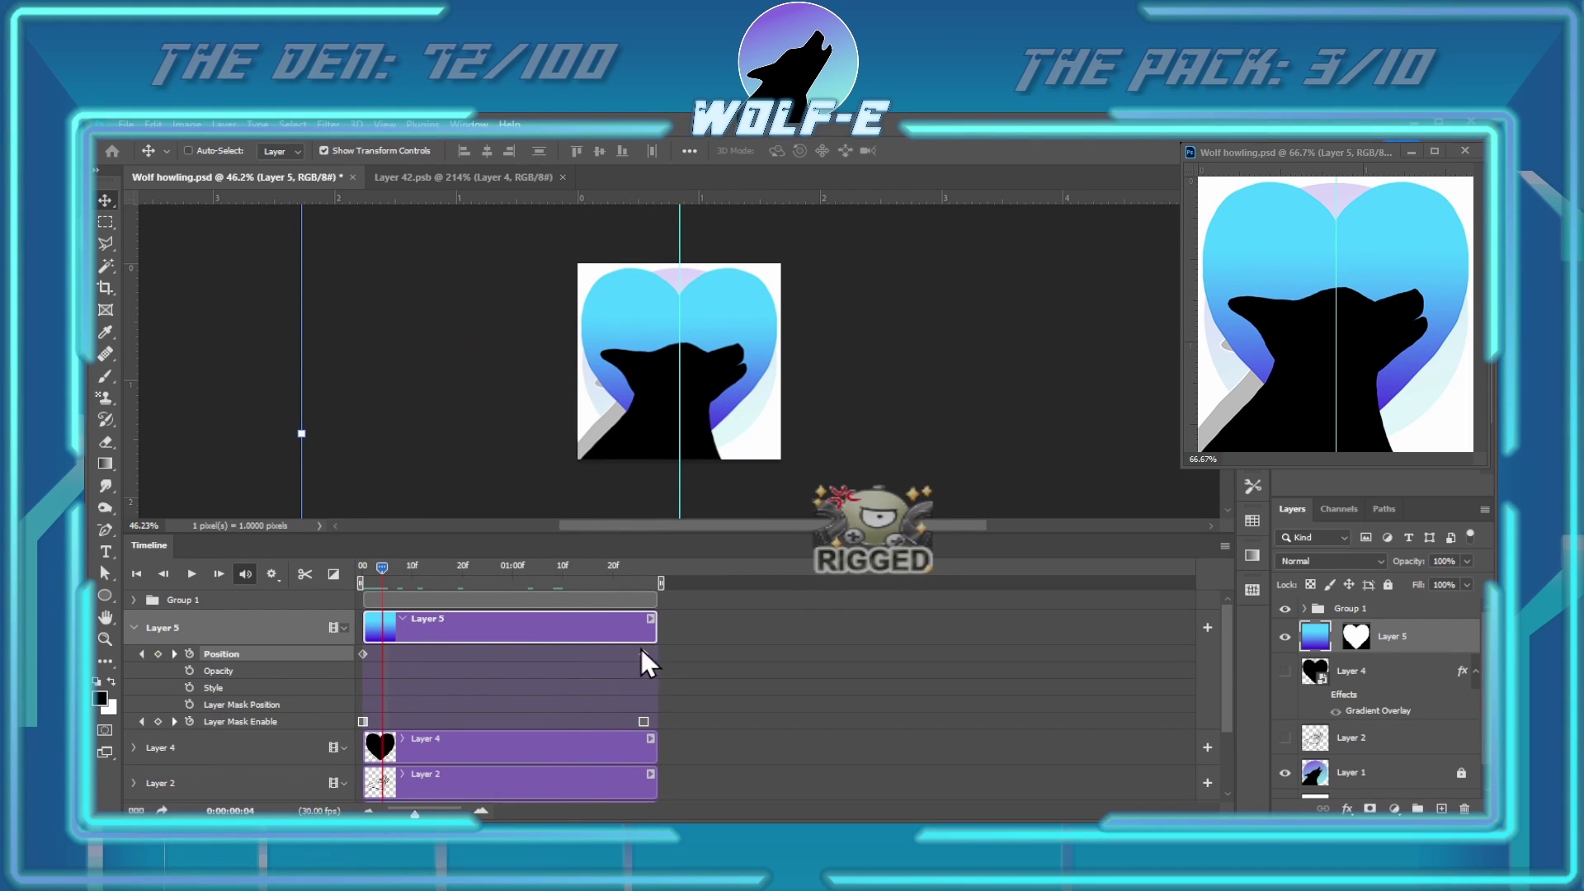
pyautogui.click(1083, 653)
# Add a Position keyframe at 0:00:01:13 with the gradient shifted inside the heart, and play the animation
pyautogui.moveTo(361, 567); pyautogui.dragTo(748, 567)
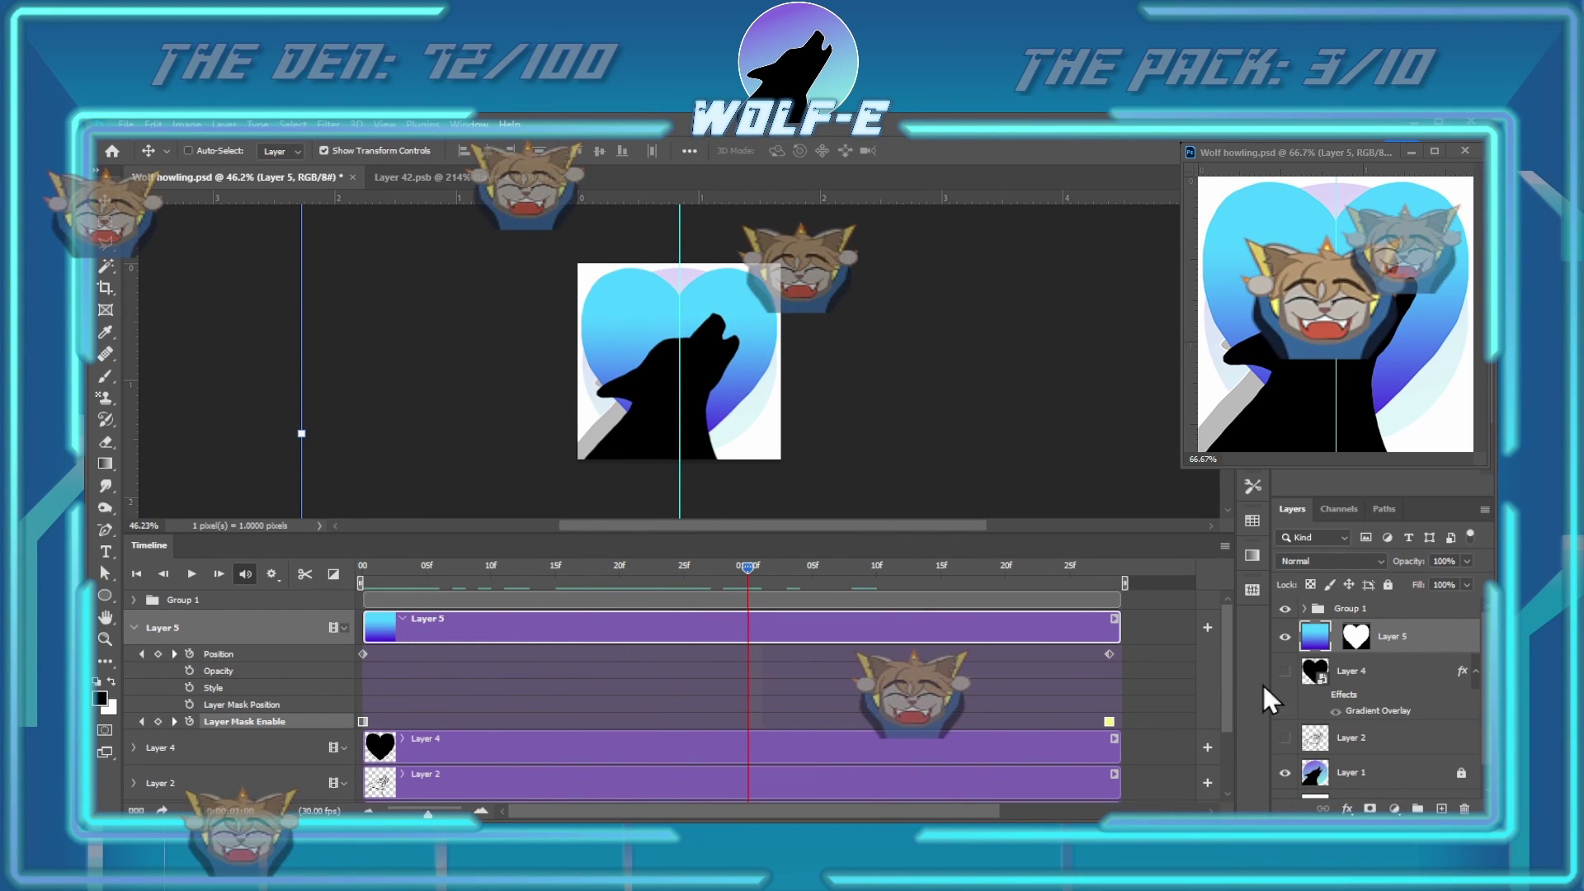
pyautogui.scroll(-3, 781, 491)
pyautogui.click(192, 573)
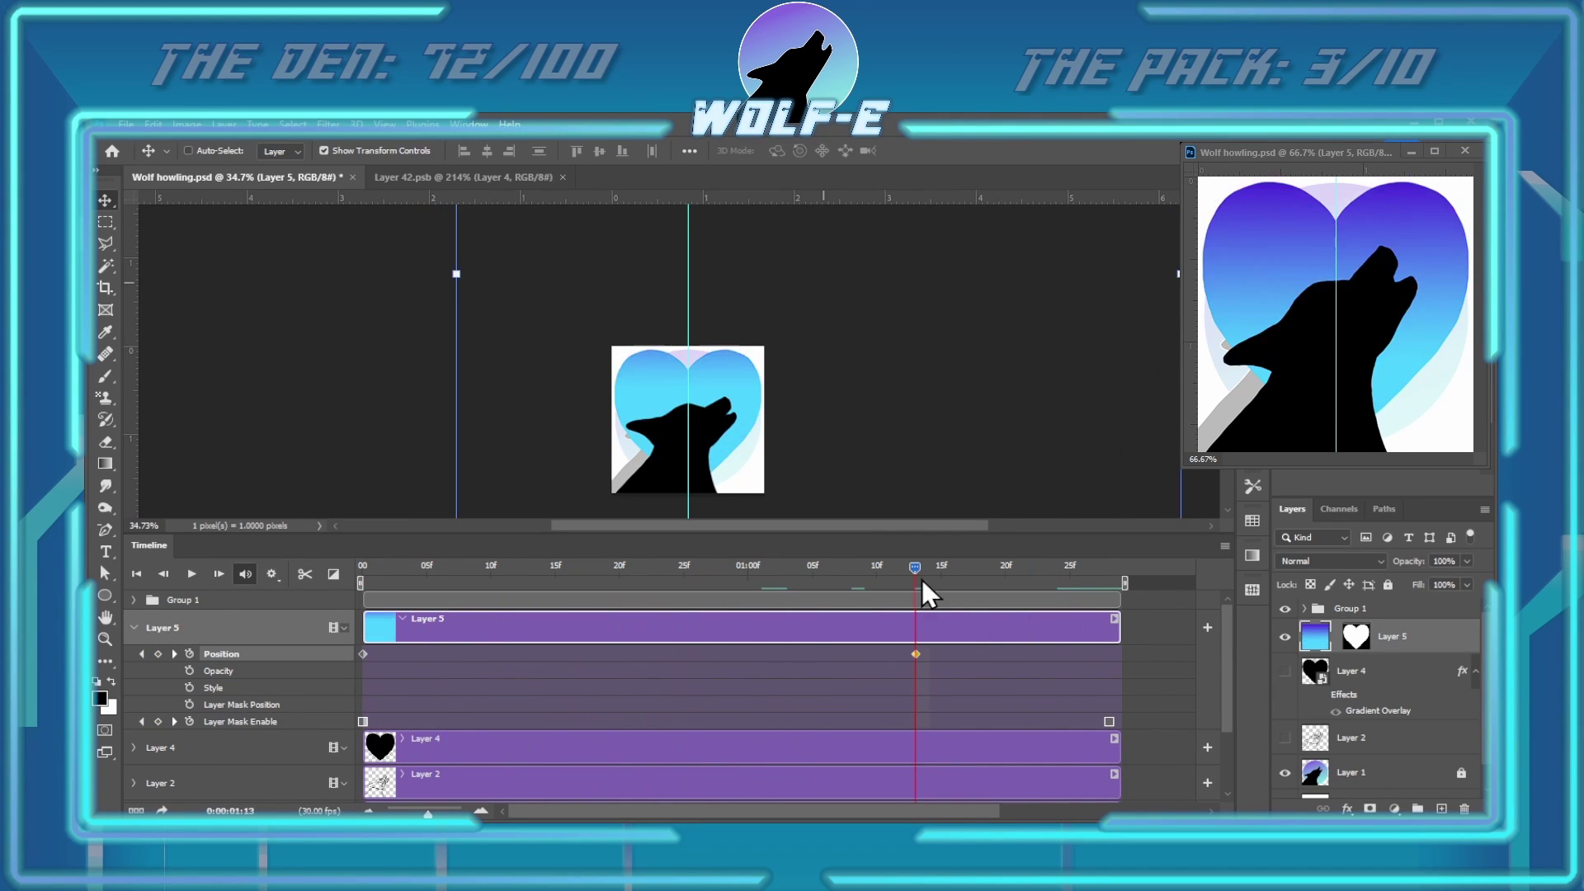
pyautogui.click(191, 573)
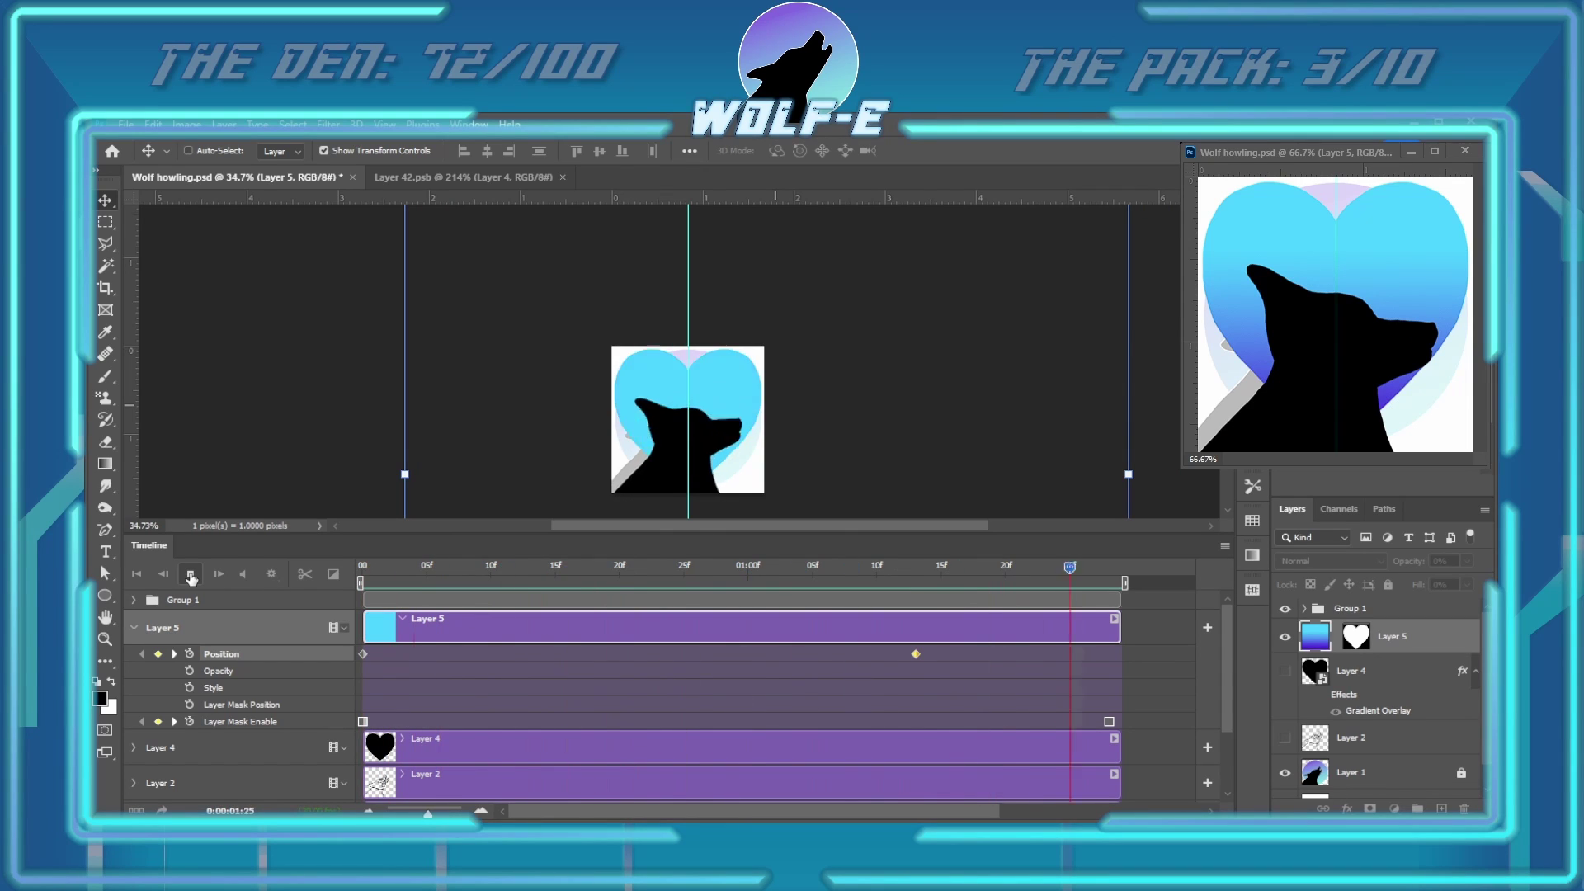
pyautogui.press('space')
# Move the gradient within the heart at the 01:00 mark to set a Position keyframe there
pyautogui.hotkey('ctrl', '0')
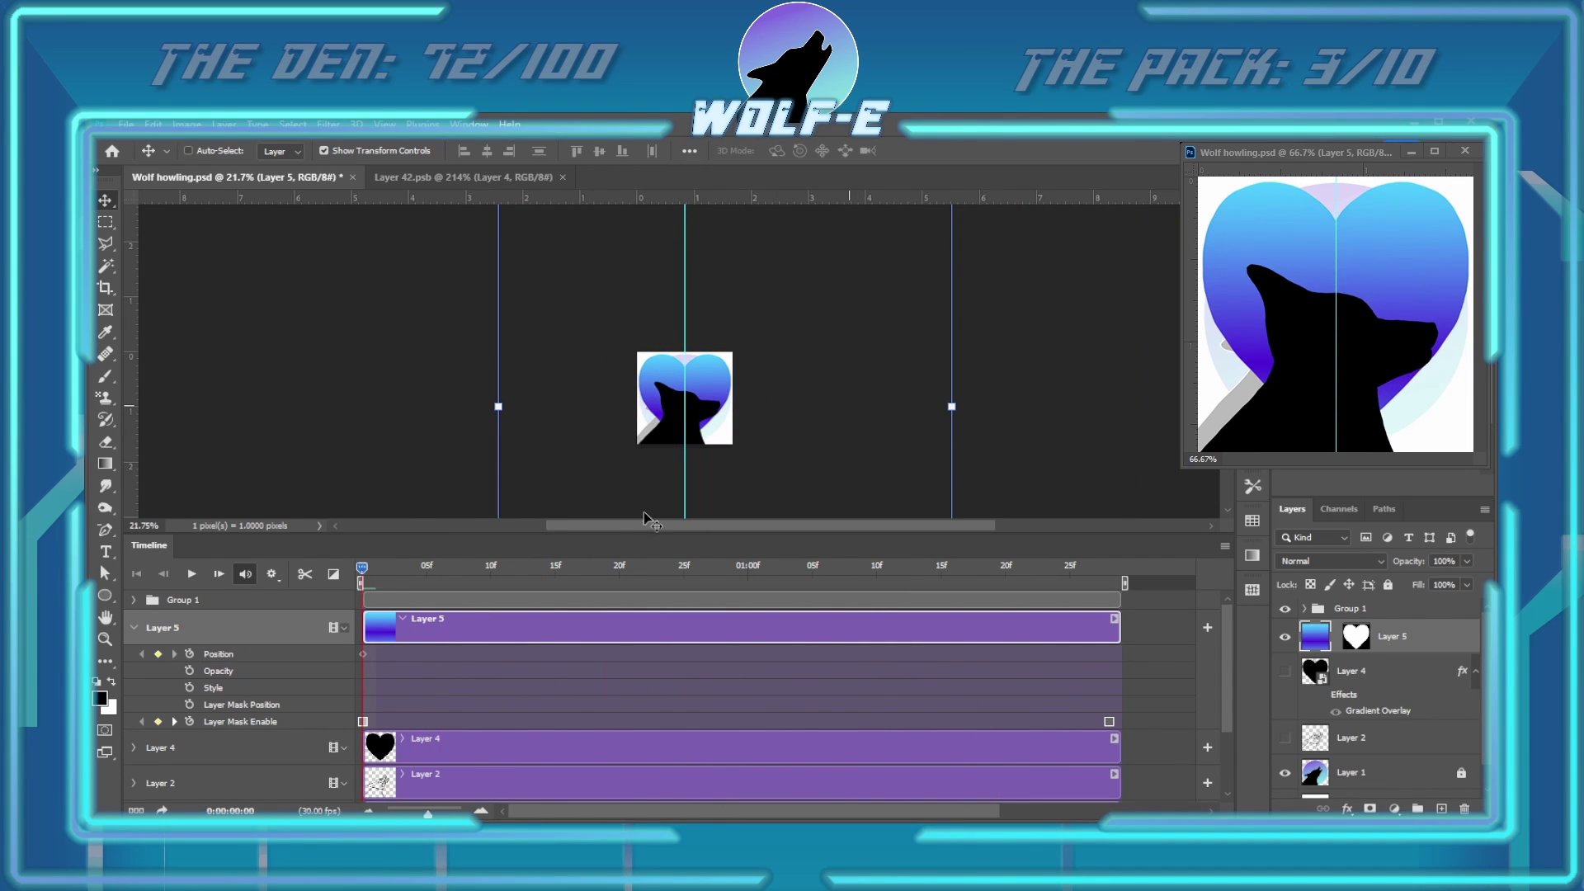
pyautogui.click(745, 587)
pyautogui.hotkey('shift', 'Right')
pyautogui.hotkey('shift', 'Right')
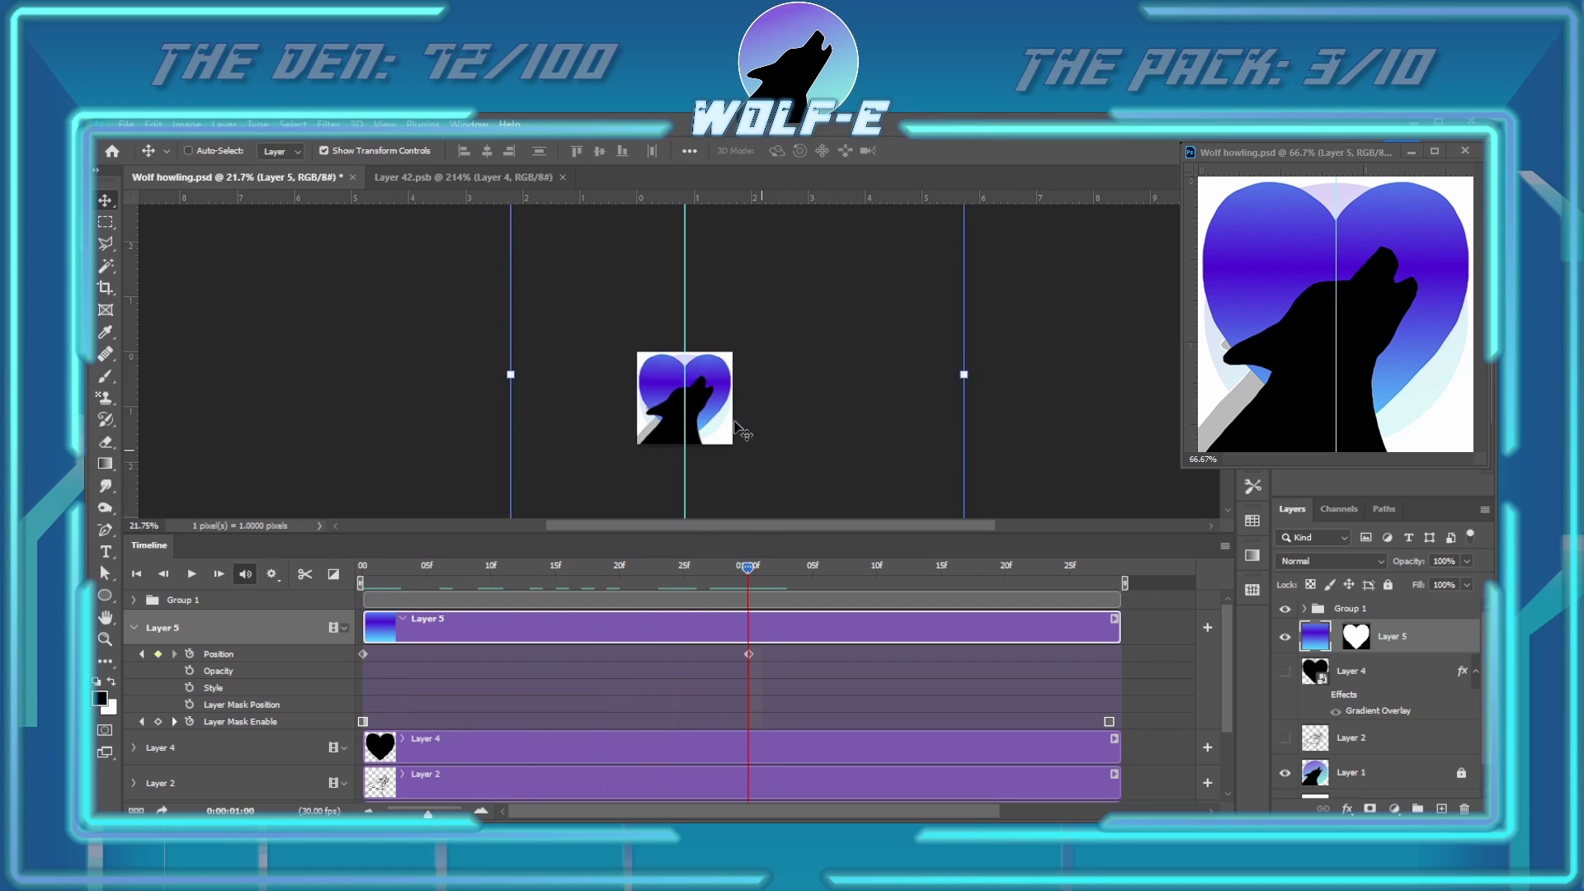
# Try a further Position keyframe at the end of Layer 5 with the gradient shifted, and undo it
pyautogui.press('End')
pyautogui.hotkey('shift', 'Right')
pyautogui.hotkey('shift', 'Right')
pyautogui.click(193, 575)
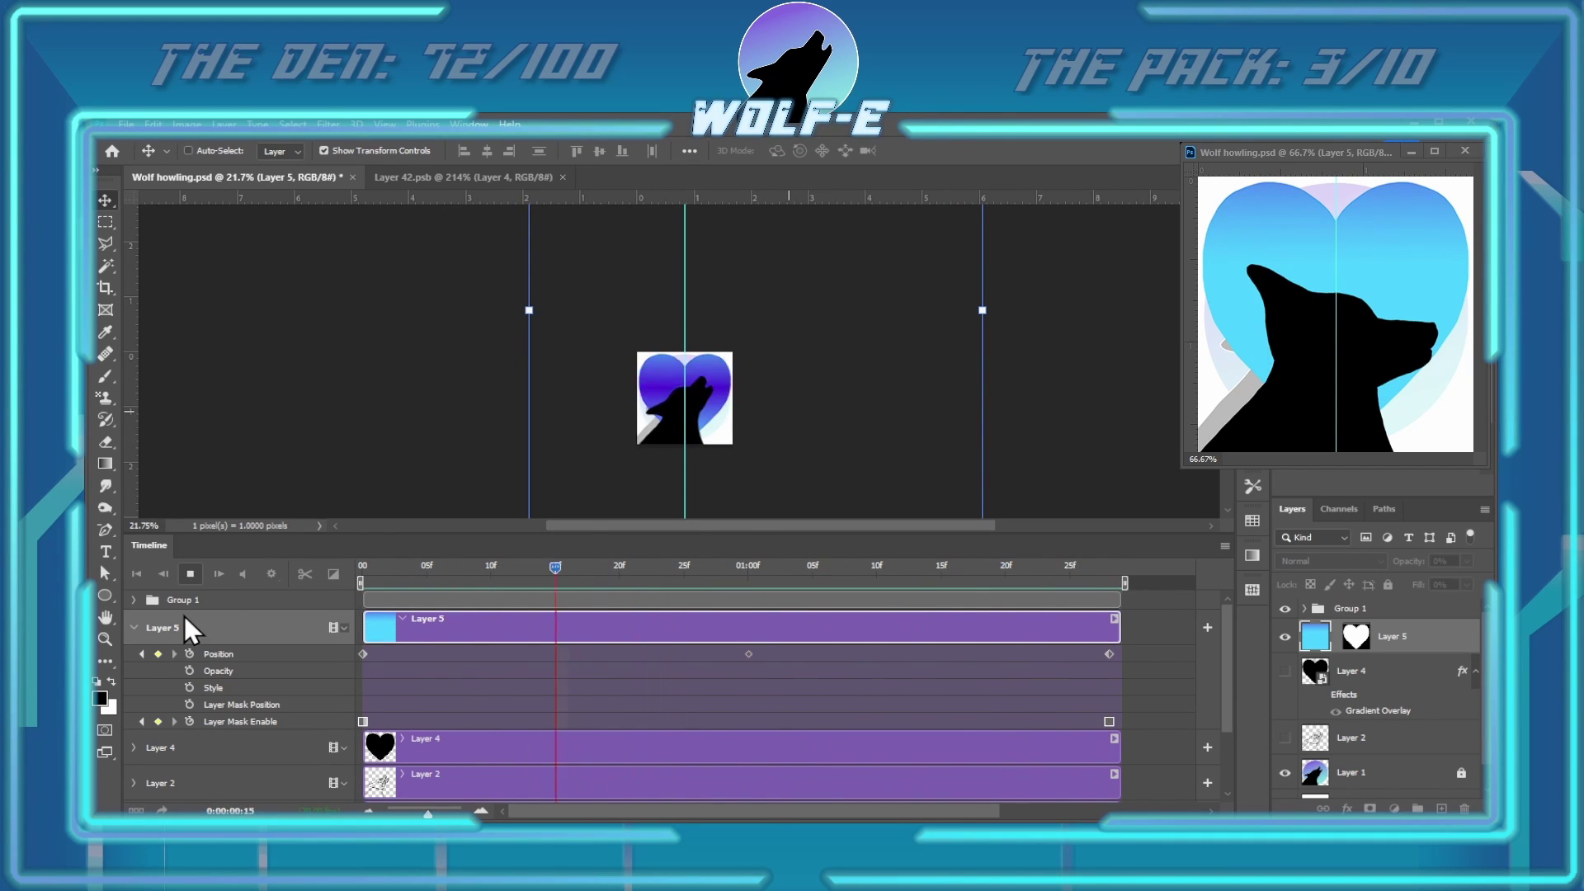
pyautogui.click(604, 571)
pyautogui.hotkey('ctrl', 'z')
pyautogui.hotkey('ctrl', 'z')
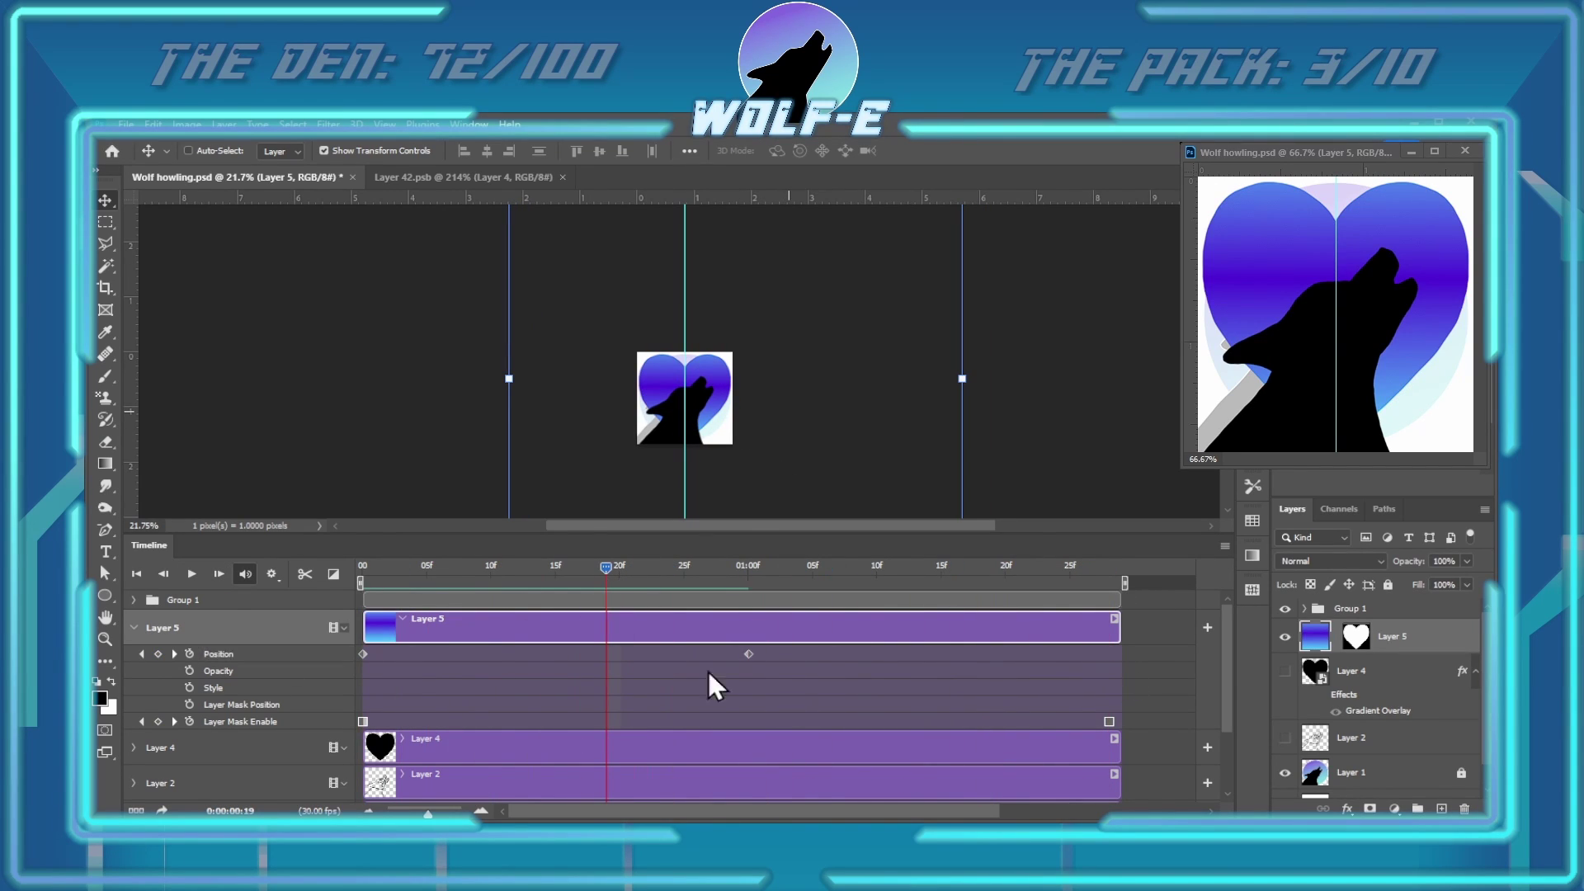
# Remove Layer 5's Position keyframe at 01:00 and redraw the heart's fill as an angle gradient from the first frame
pyautogui.press('Home')
pyautogui.click(363, 653)
pyautogui.press('g')
pyautogui.moveTo(683, 471); pyautogui.dragTo(707, 450)
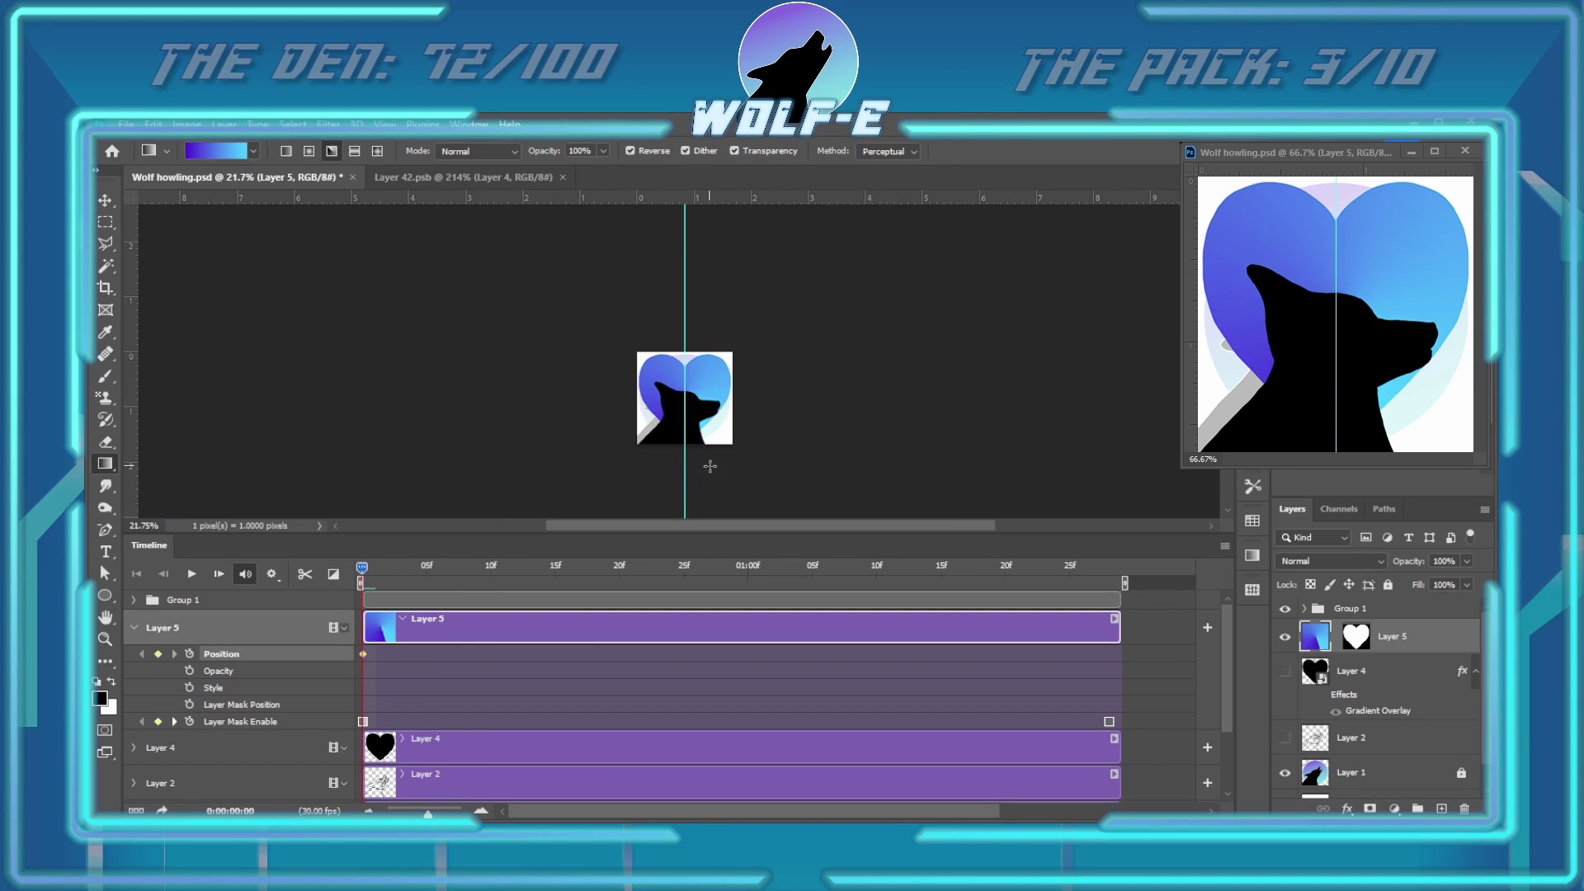
# Enlarge Layer 5's gradient beyond the heart and set Position keyframes at the first frame and the end of the layer
pyautogui.press('v')
pyautogui.hotkey('ctrl', '-')
pyautogui.scroll(5, 726, 376)
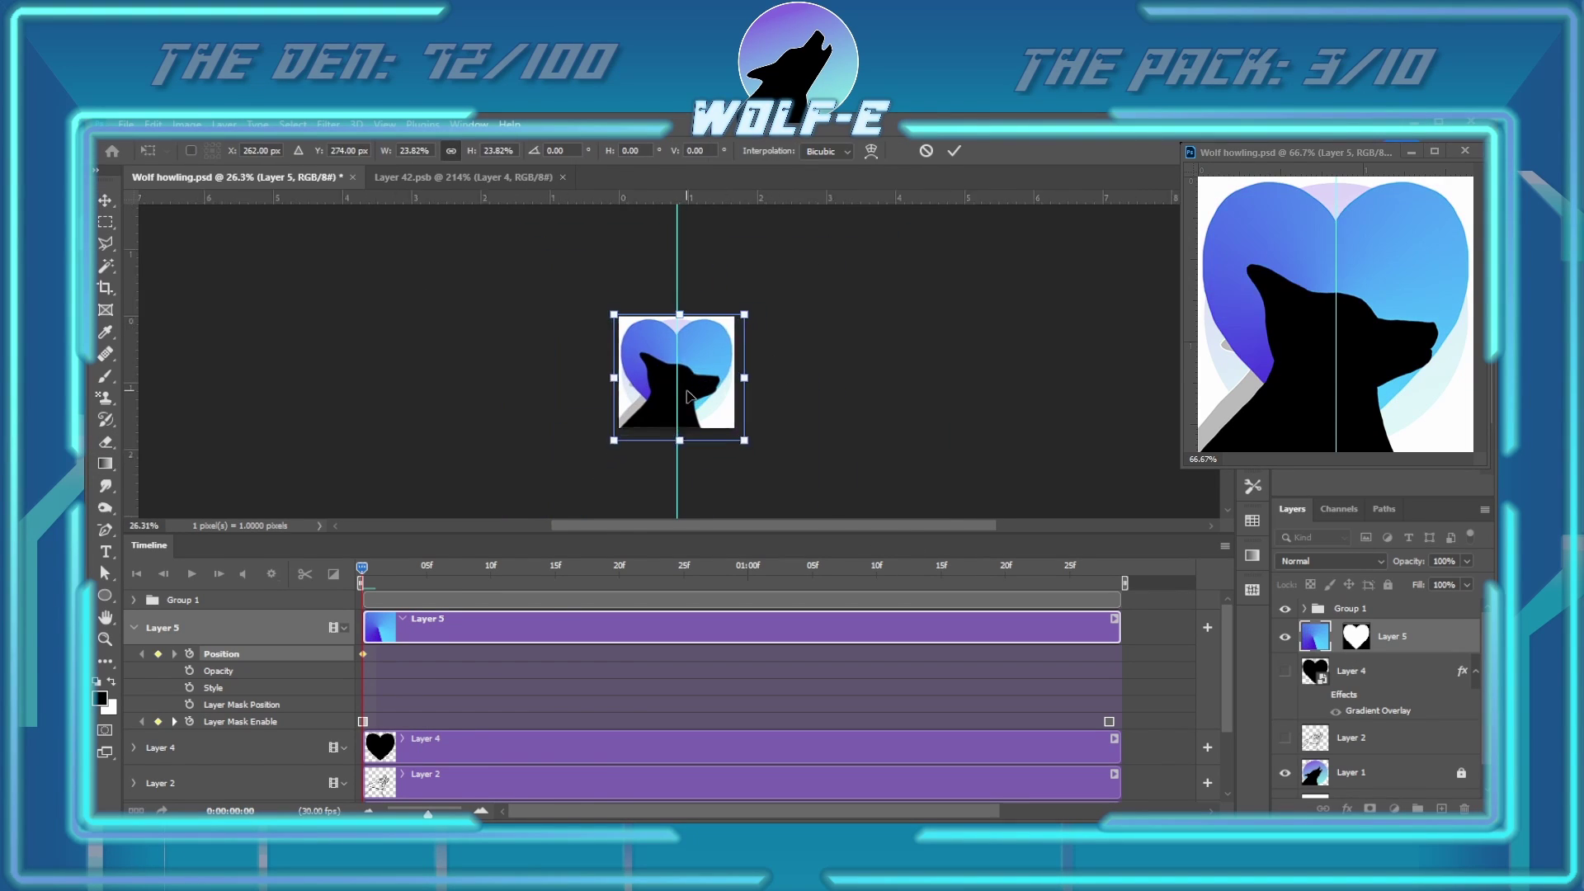
pyautogui.moveTo(714, 452); pyautogui.dragTo(799, 343)
pyautogui.scroll(-2, 717, 487)
pyautogui.scroll(2, 825, 452)
pyautogui.click(375, 566)
pyautogui.click(157, 653)
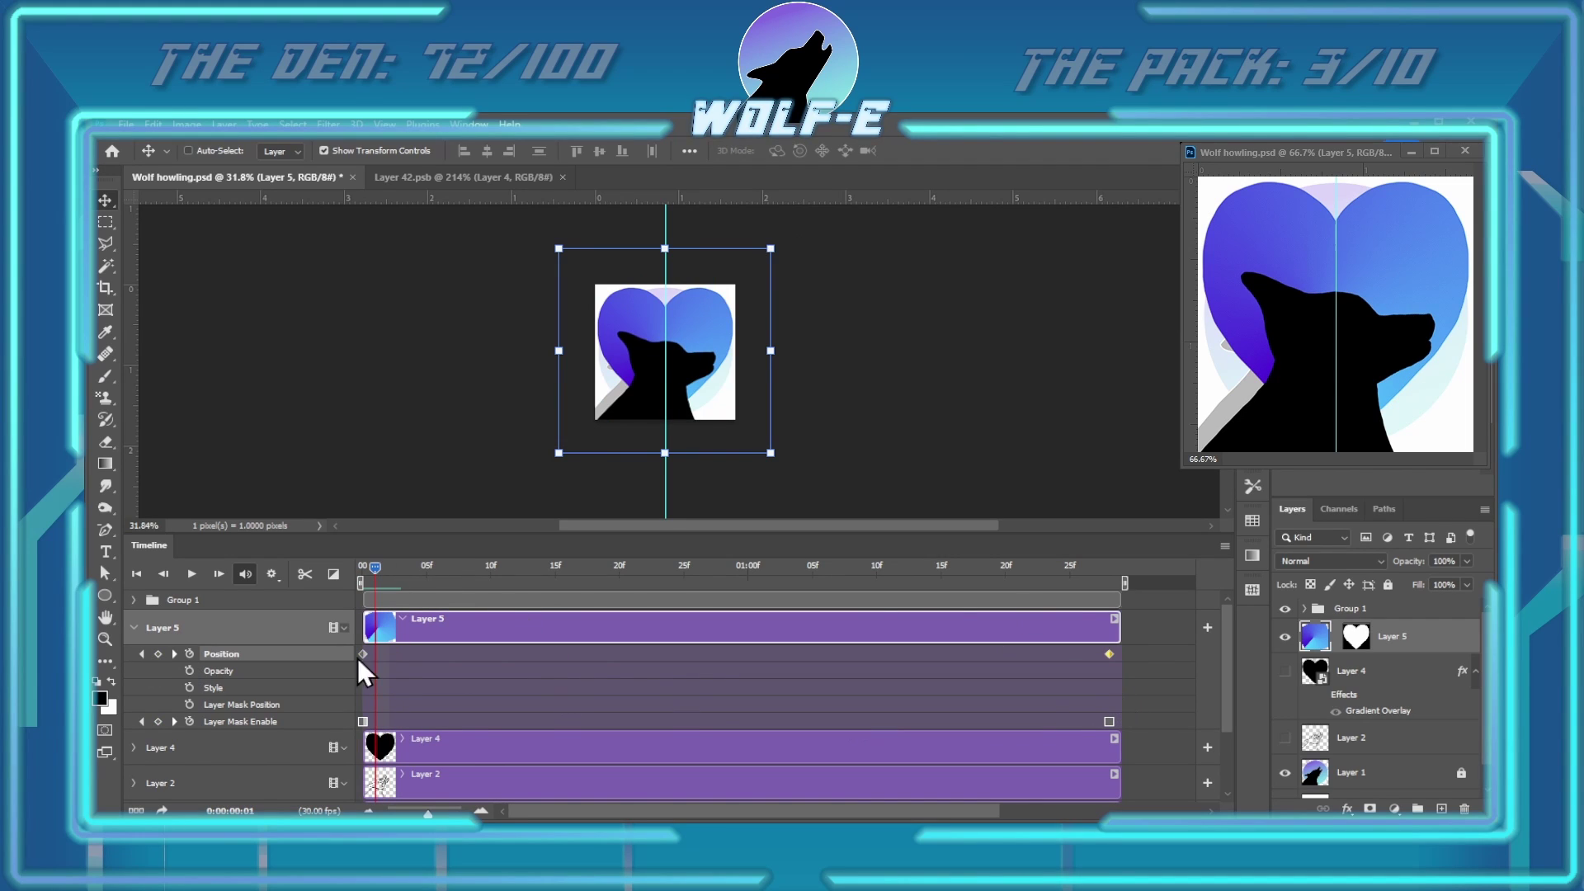
# Try rotating the gradient at Position keyframes midway through Layer 5 to make its colours turn
pyautogui.moveTo(783, 235); pyautogui.dragTo(778, 459)
pyautogui.click(424, 658)
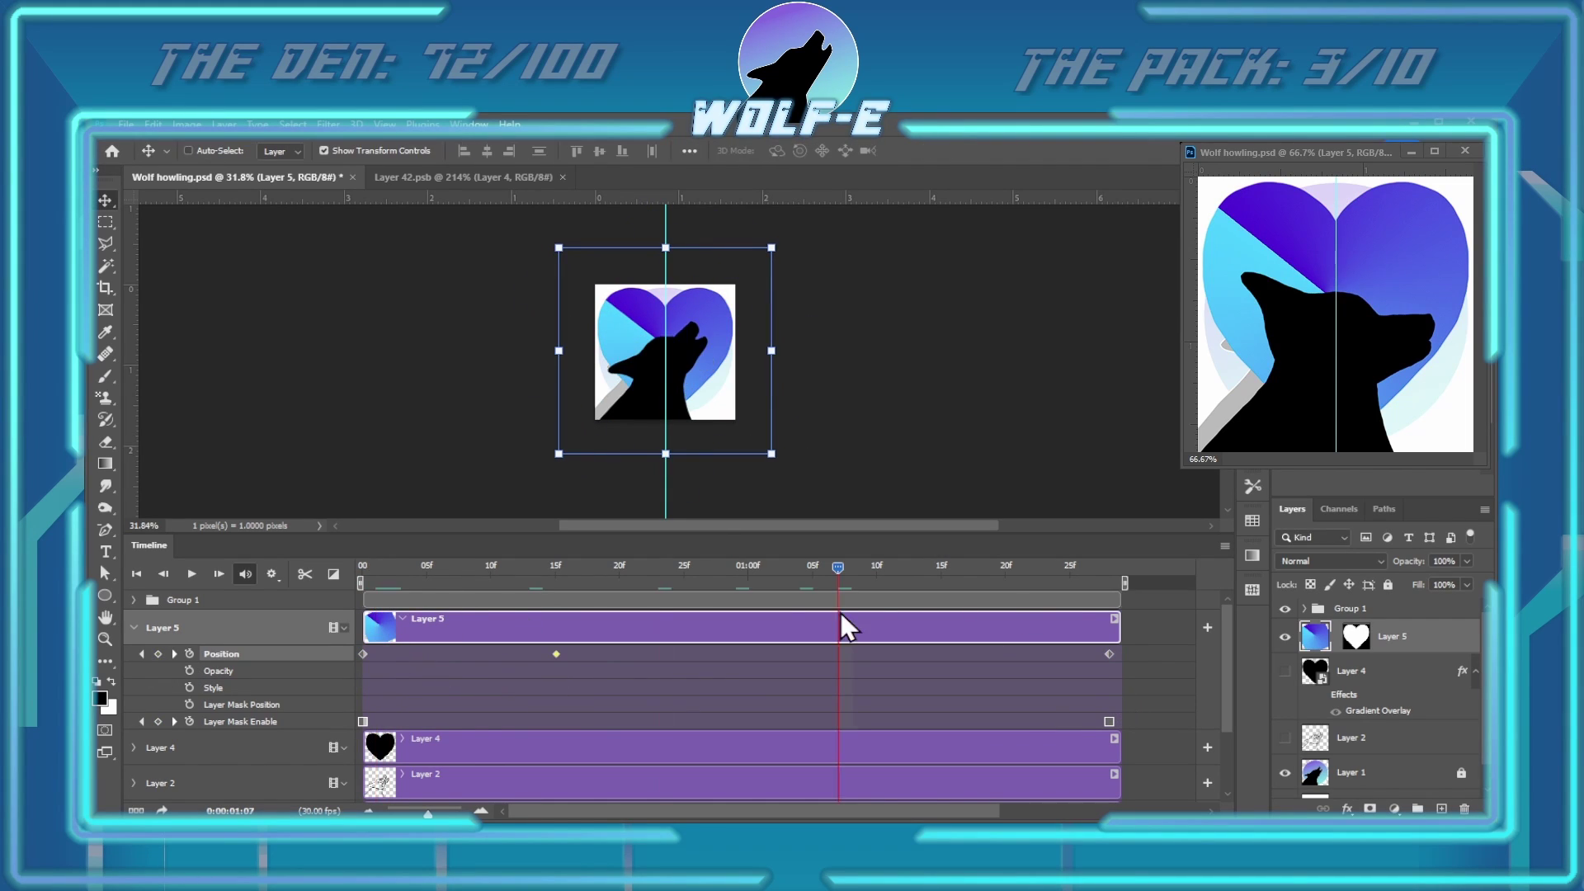
pyautogui.click(850, 566)
pyautogui.moveTo(789, 242); pyautogui.dragTo(813, 537)
pyautogui.press('Return')
pyautogui.click(992, 565)
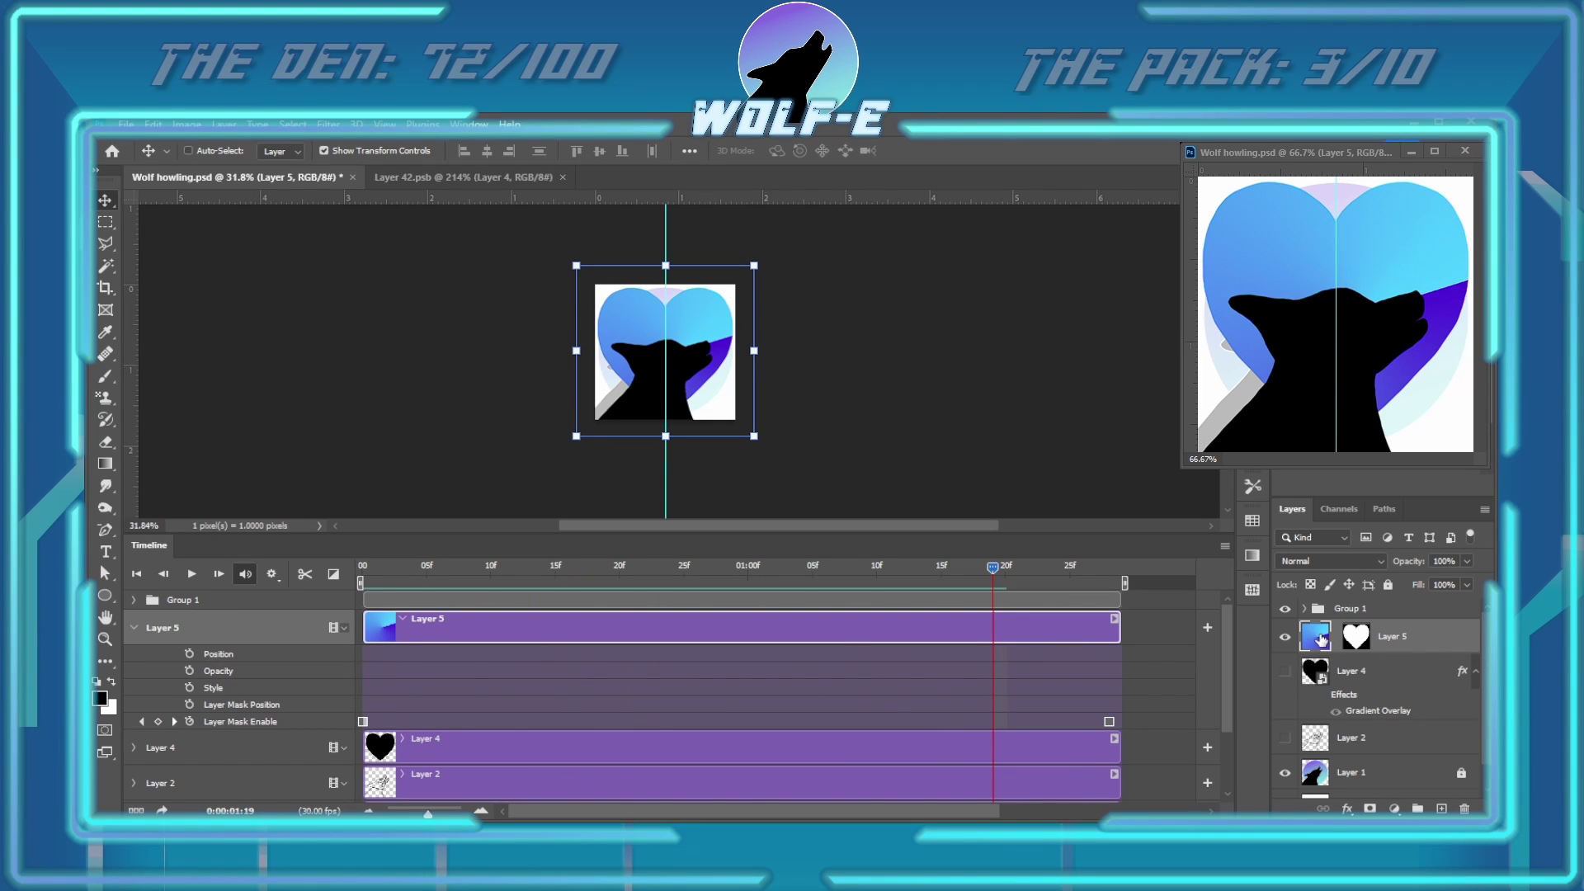
# Convert Layer 5 to a smart object and enable Transform and Layer Mask Enable keyframes at the first frame
pyautogui.press('Delete')
pyautogui.hotkey('ctrl', 'z')
pyautogui.hotkey('ctrl', 'shift', 'z')
pyautogui.hotkey('ctrl', 'z')
pyautogui.click(137, 573)
pyautogui.click(133, 628)
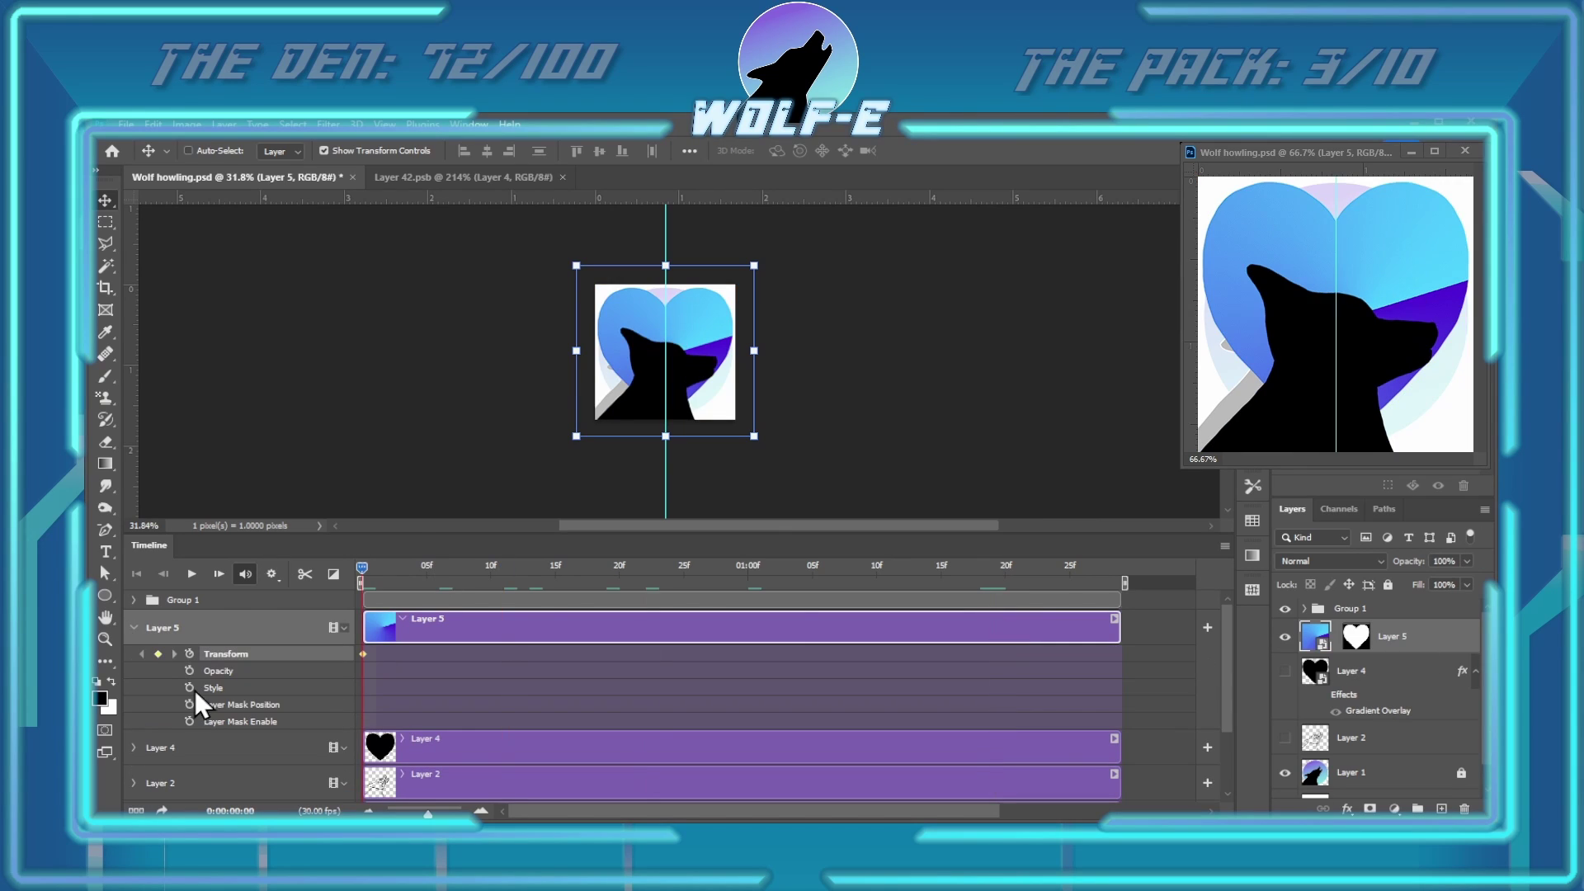
pyautogui.click(189, 722)
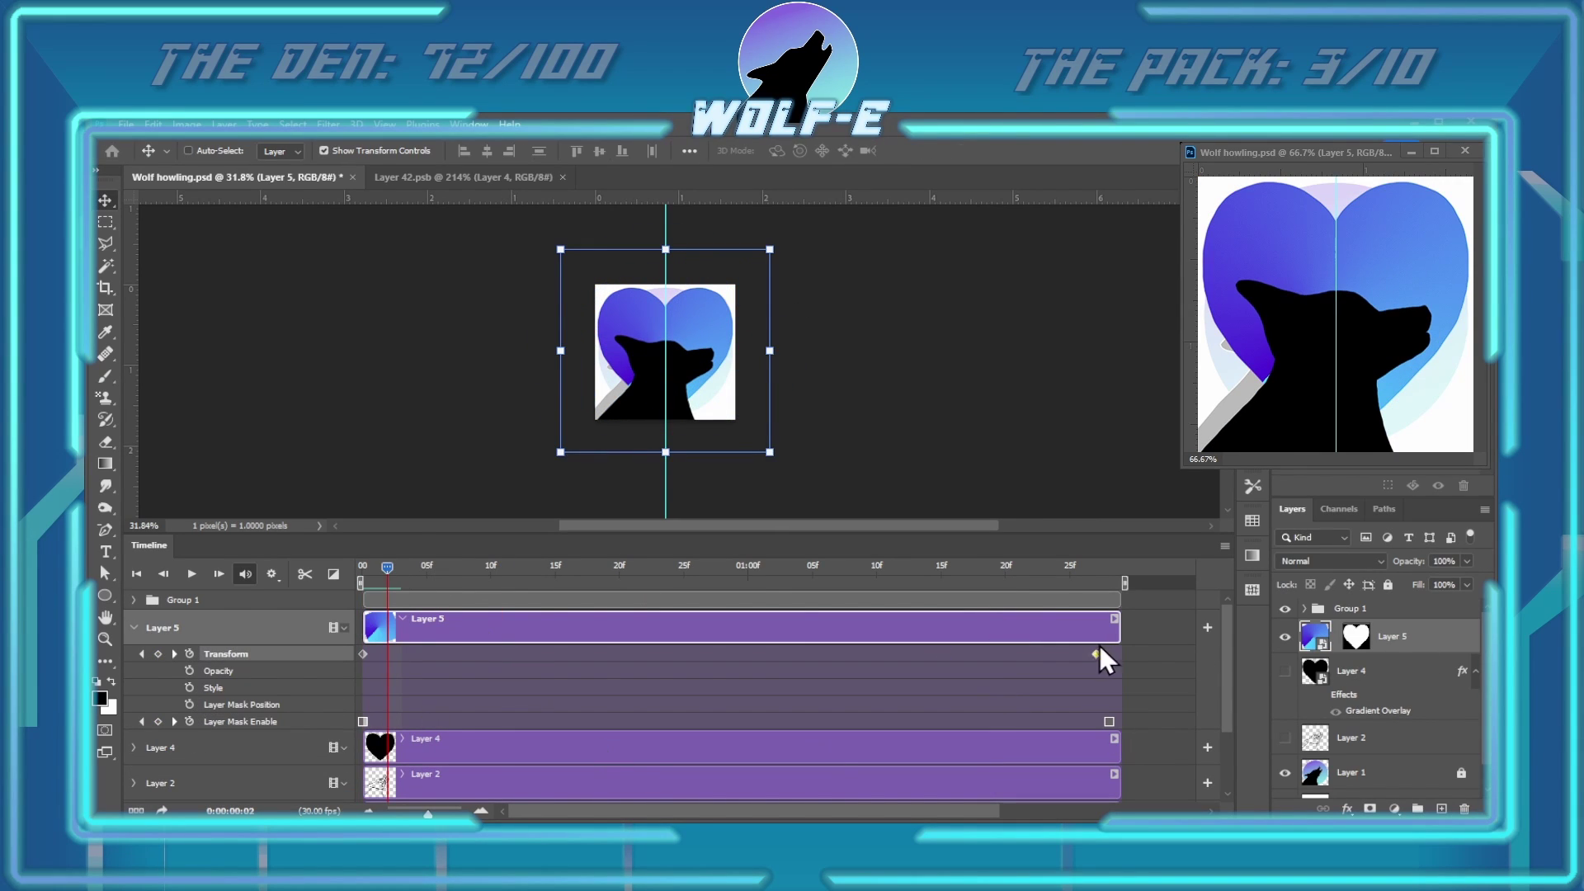
# Rotate the gradient in Layer 5 with Transform keyframes at 20f and 01:10, and play the animation
pyautogui.moveTo(779, 239); pyautogui.dragTo(785, 403)
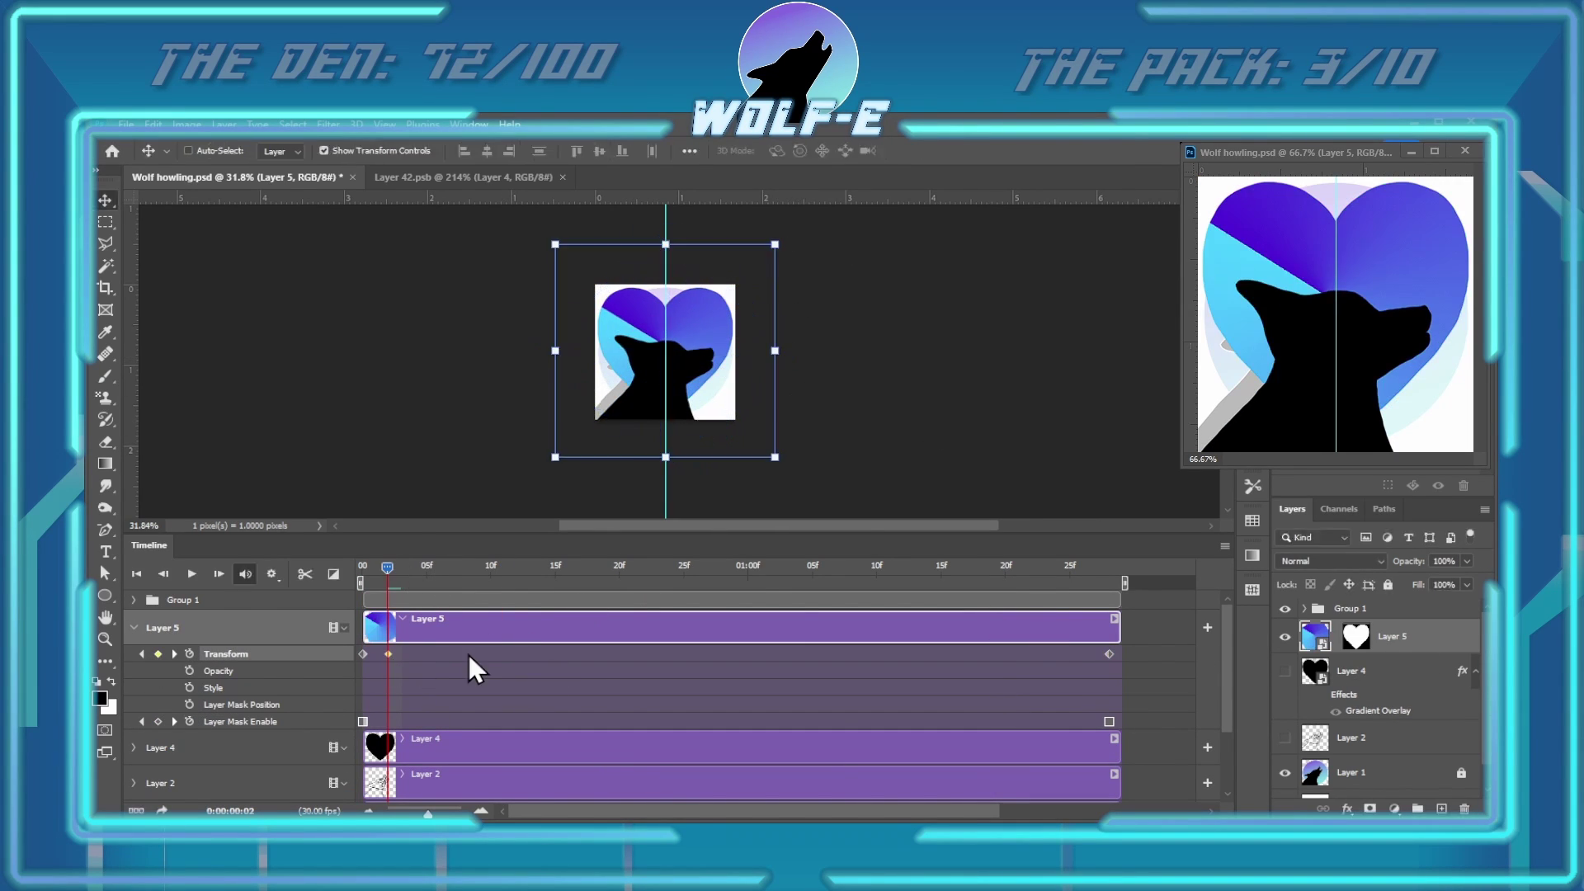
pyautogui.click(632, 573)
pyautogui.click(158, 653)
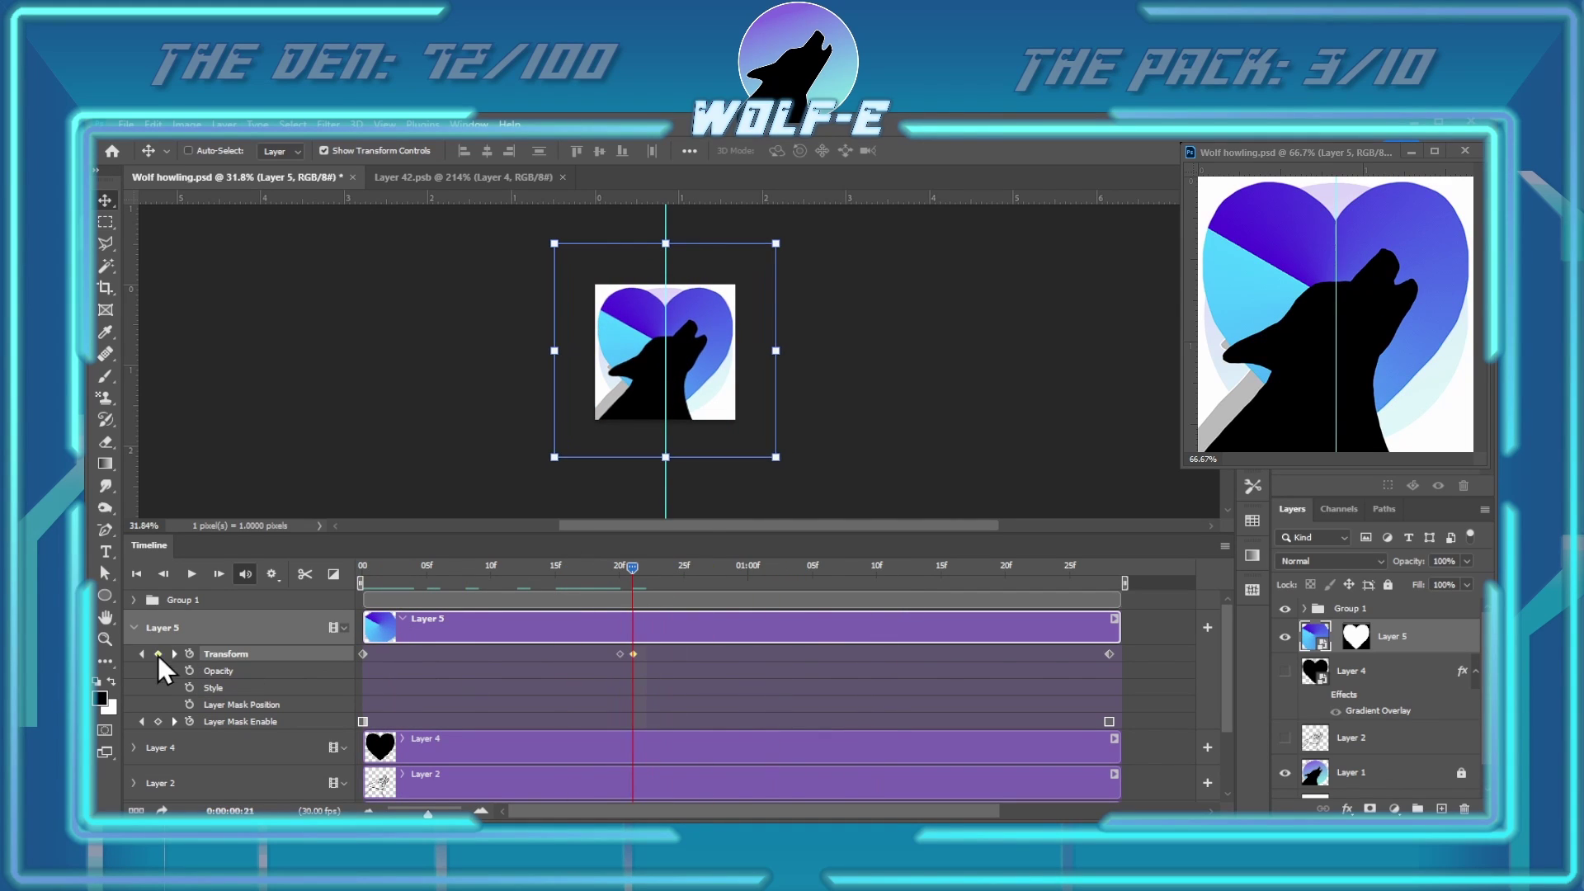
pyautogui.moveTo(633, 653); pyautogui.dragTo(877, 654)
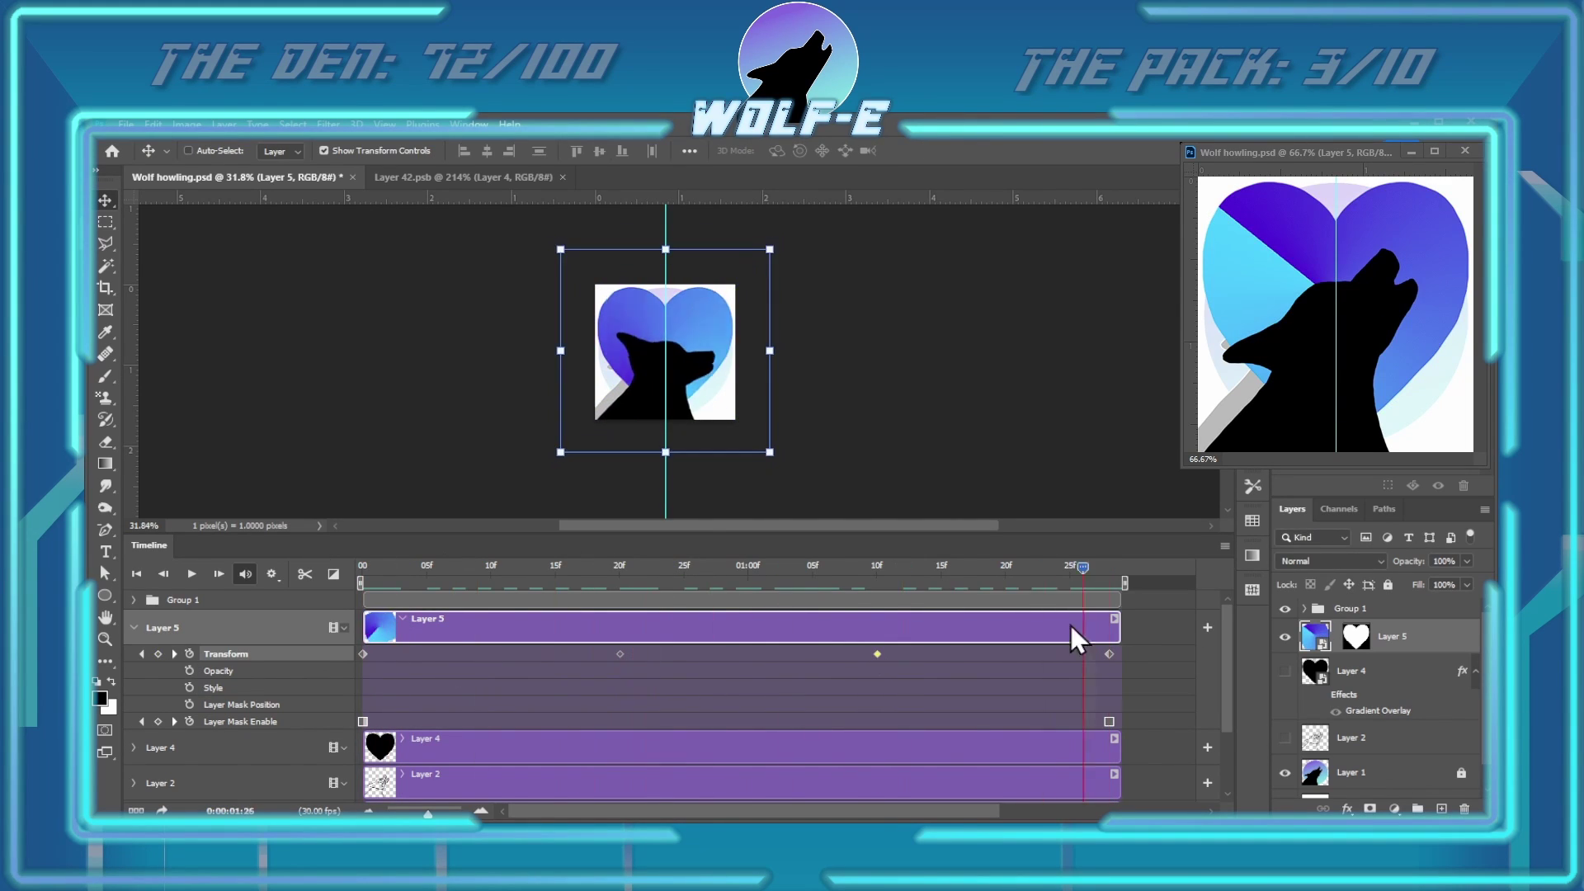
pyautogui.click(191, 573)
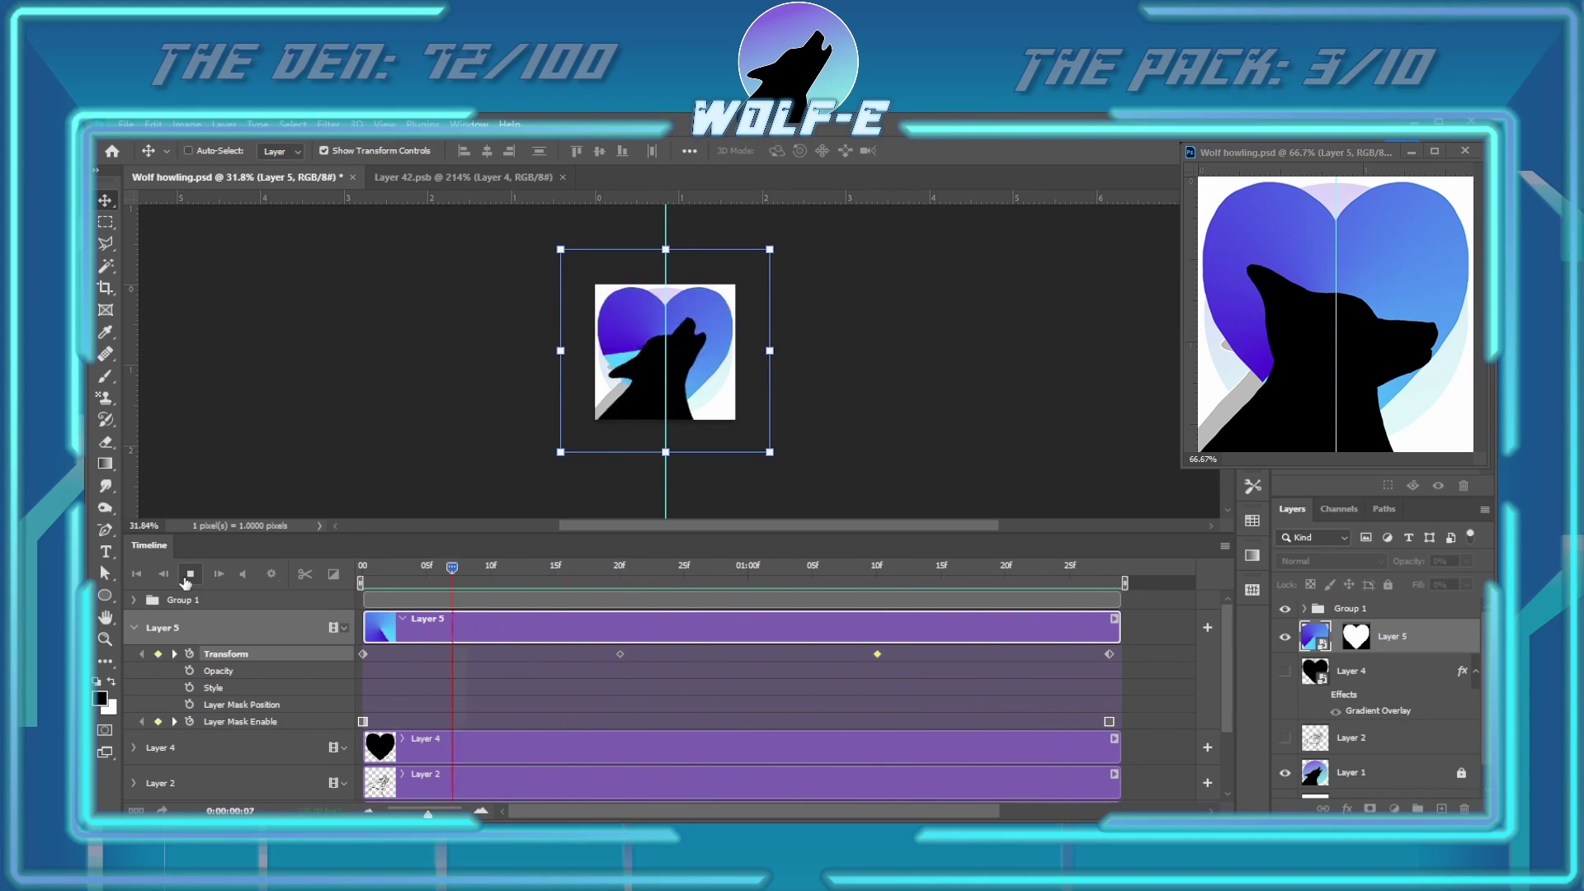
# Add a Bevel & Emboss effect to Layer 5 and try the Outer Bevel style
pyautogui.doubleClick(1418, 636)
pyautogui.click(256, 221)
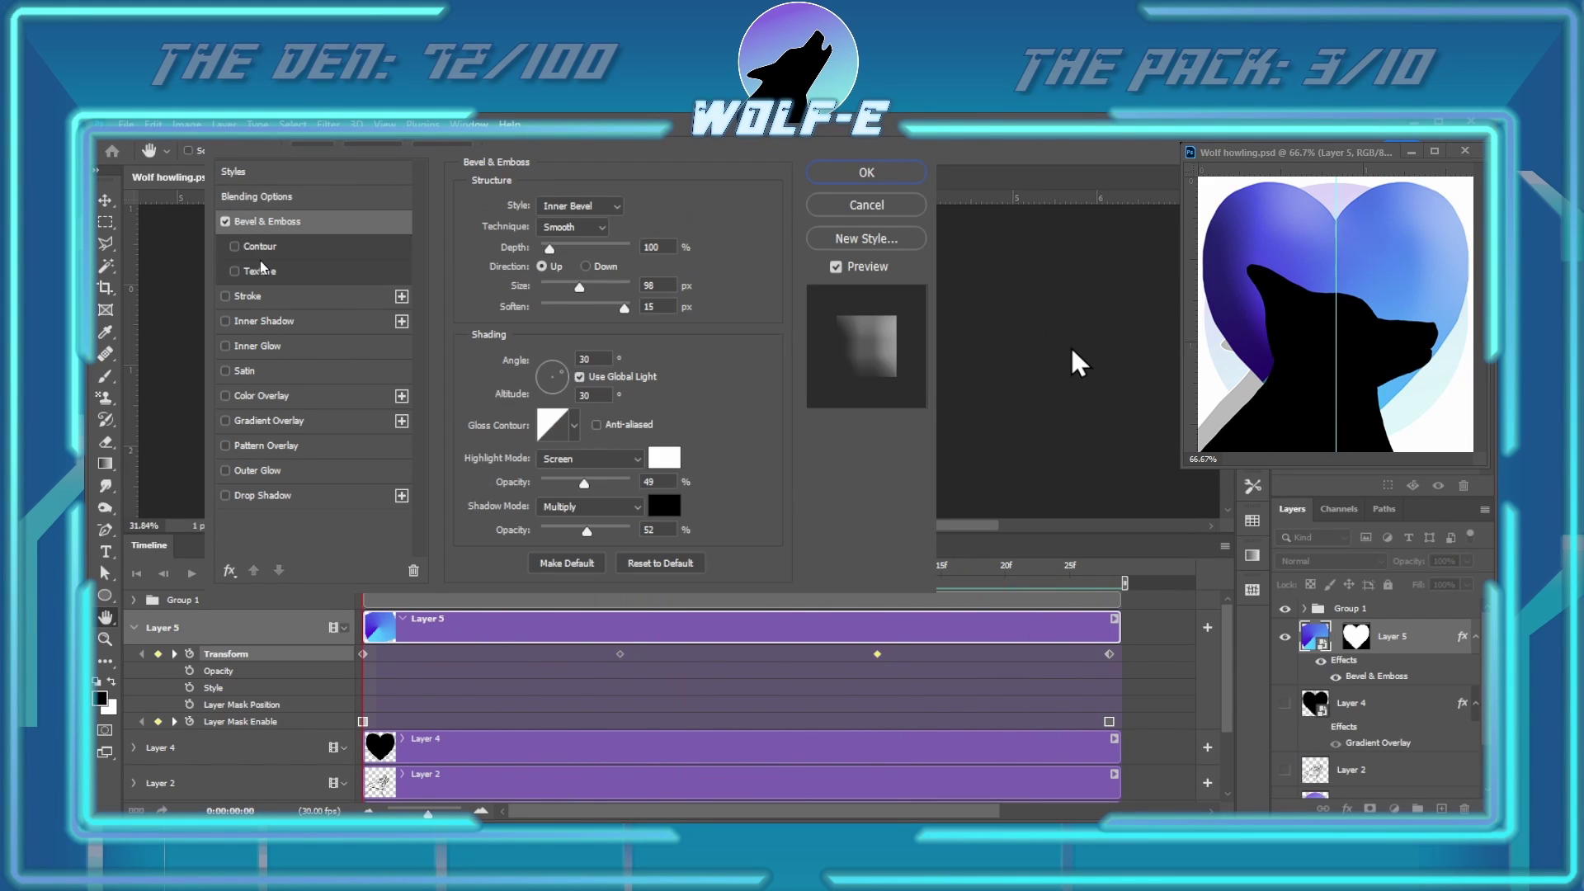
pyautogui.click(580, 206)
pyautogui.click(580, 207)
pyautogui.click(569, 238)
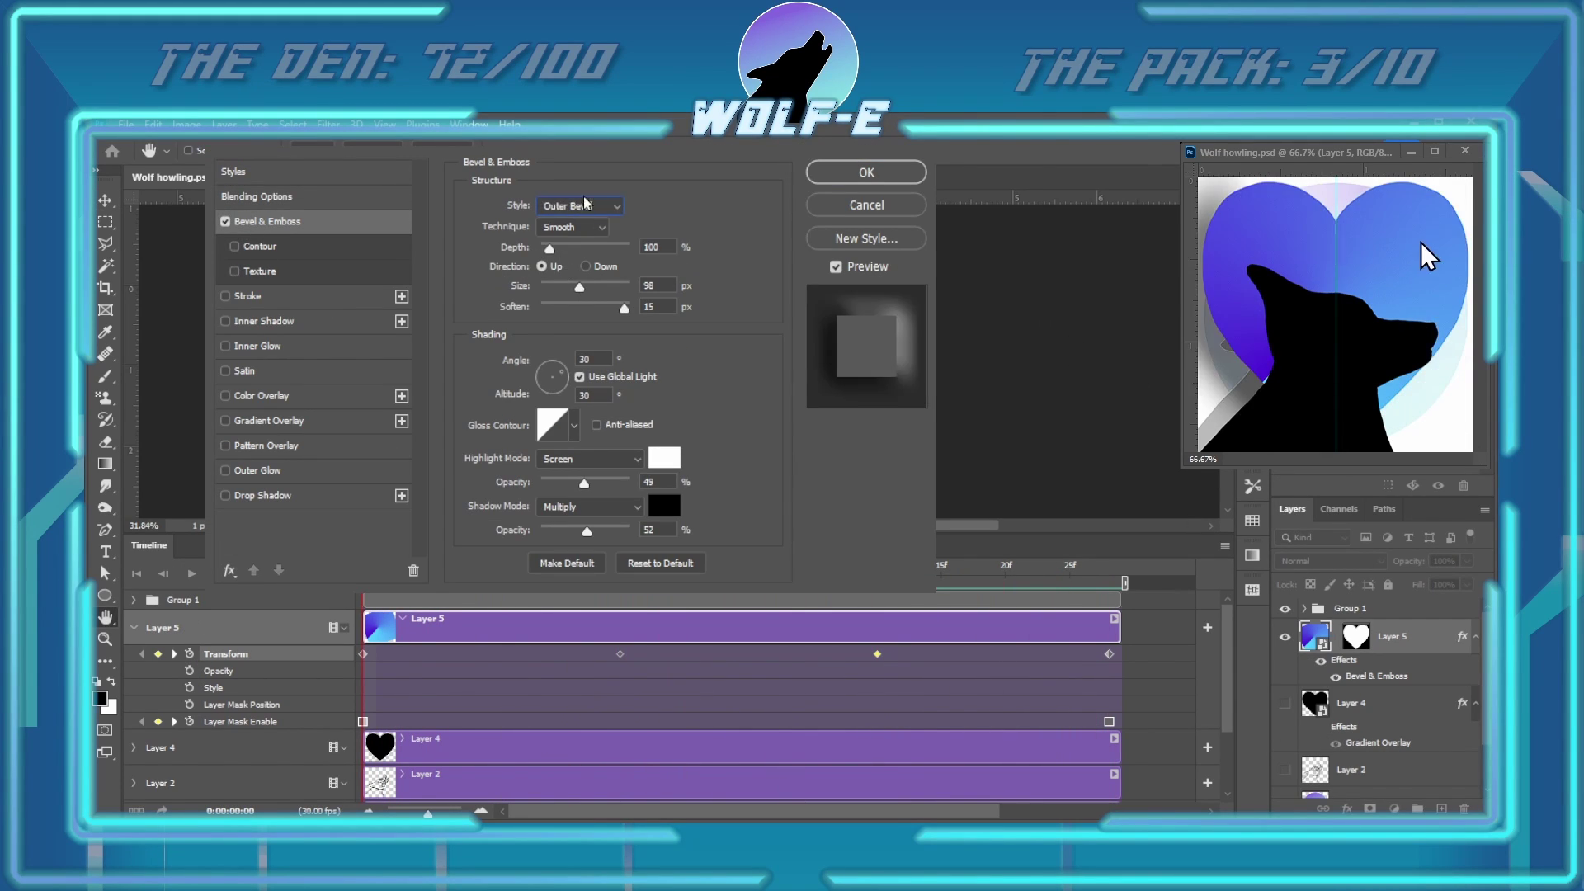
# Set an Inner Bevel with 95% depth, 70 px size, 16 px soften, green Screen highlight at 88% and dark purple Multiply shadow at 71%
pyautogui.moveTo(579, 287); pyautogui.dragTo(571, 296)
pyautogui.hotkey('shift', 'Down')
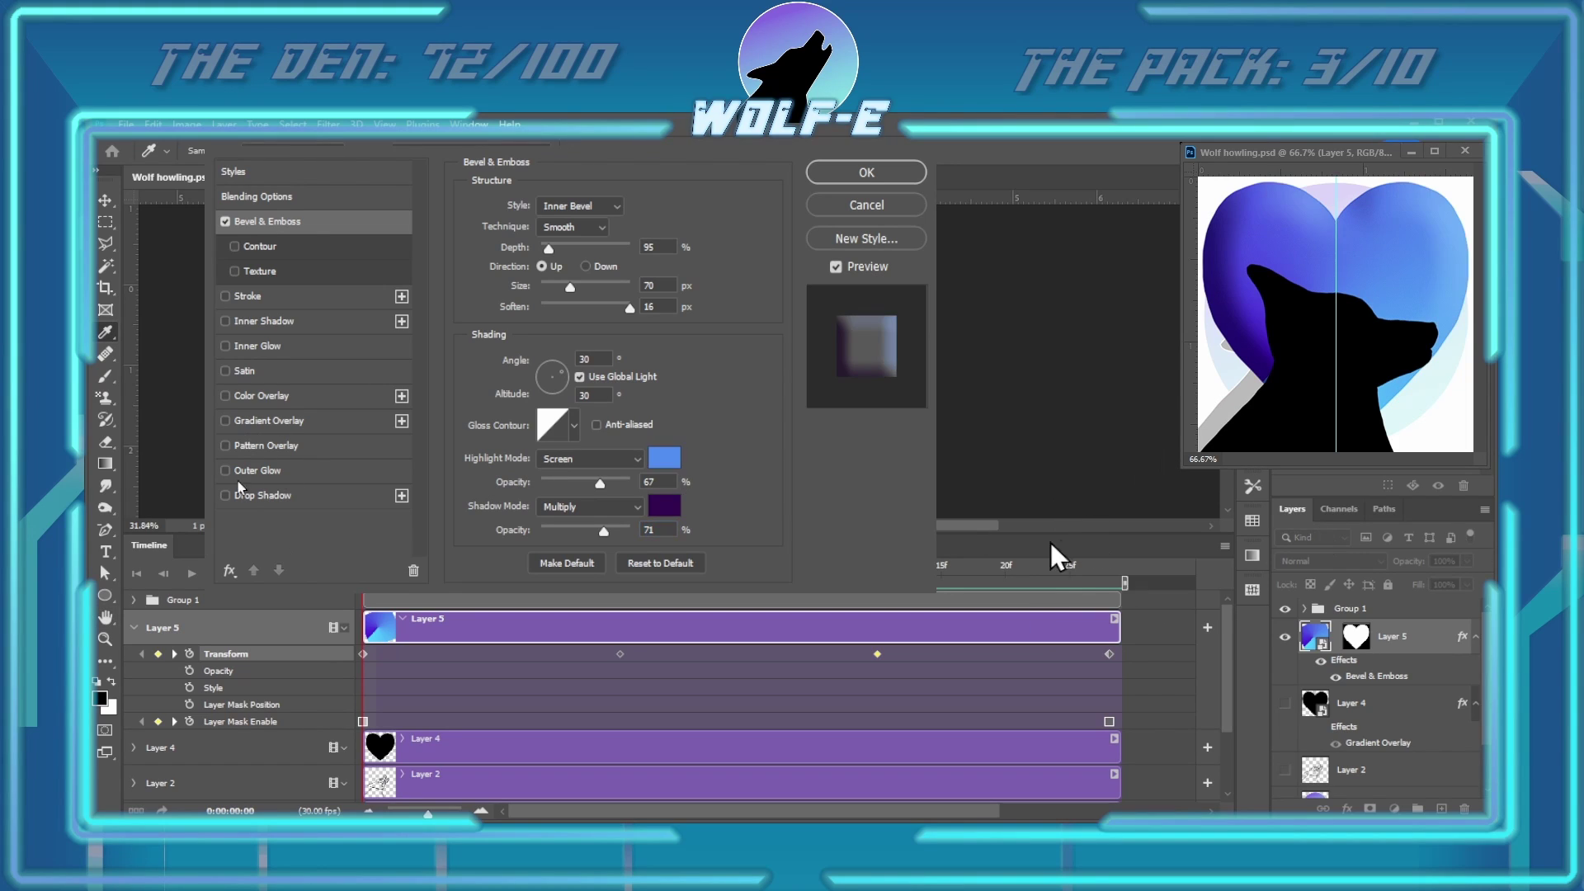
pyautogui.moveTo(600, 484); pyautogui.dragTo(621, 489)
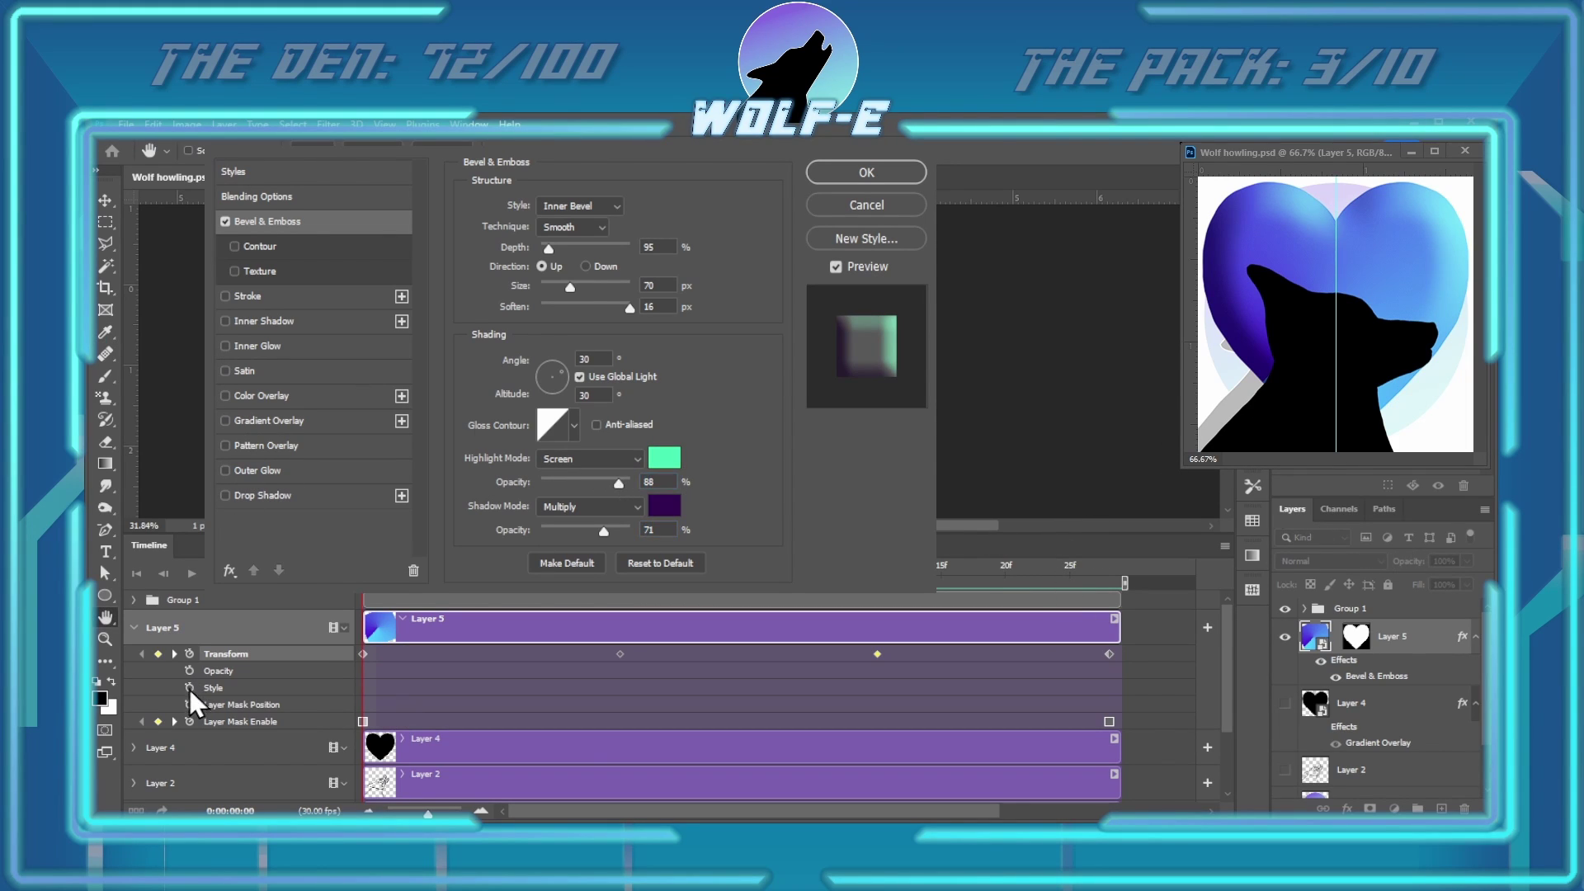
pyautogui.press('Return')
# Enable Style keyframing for Layer 5 at the first frame and preview the bevelled heart's animation
pyautogui.click(189, 688)
pyautogui.click(192, 573)
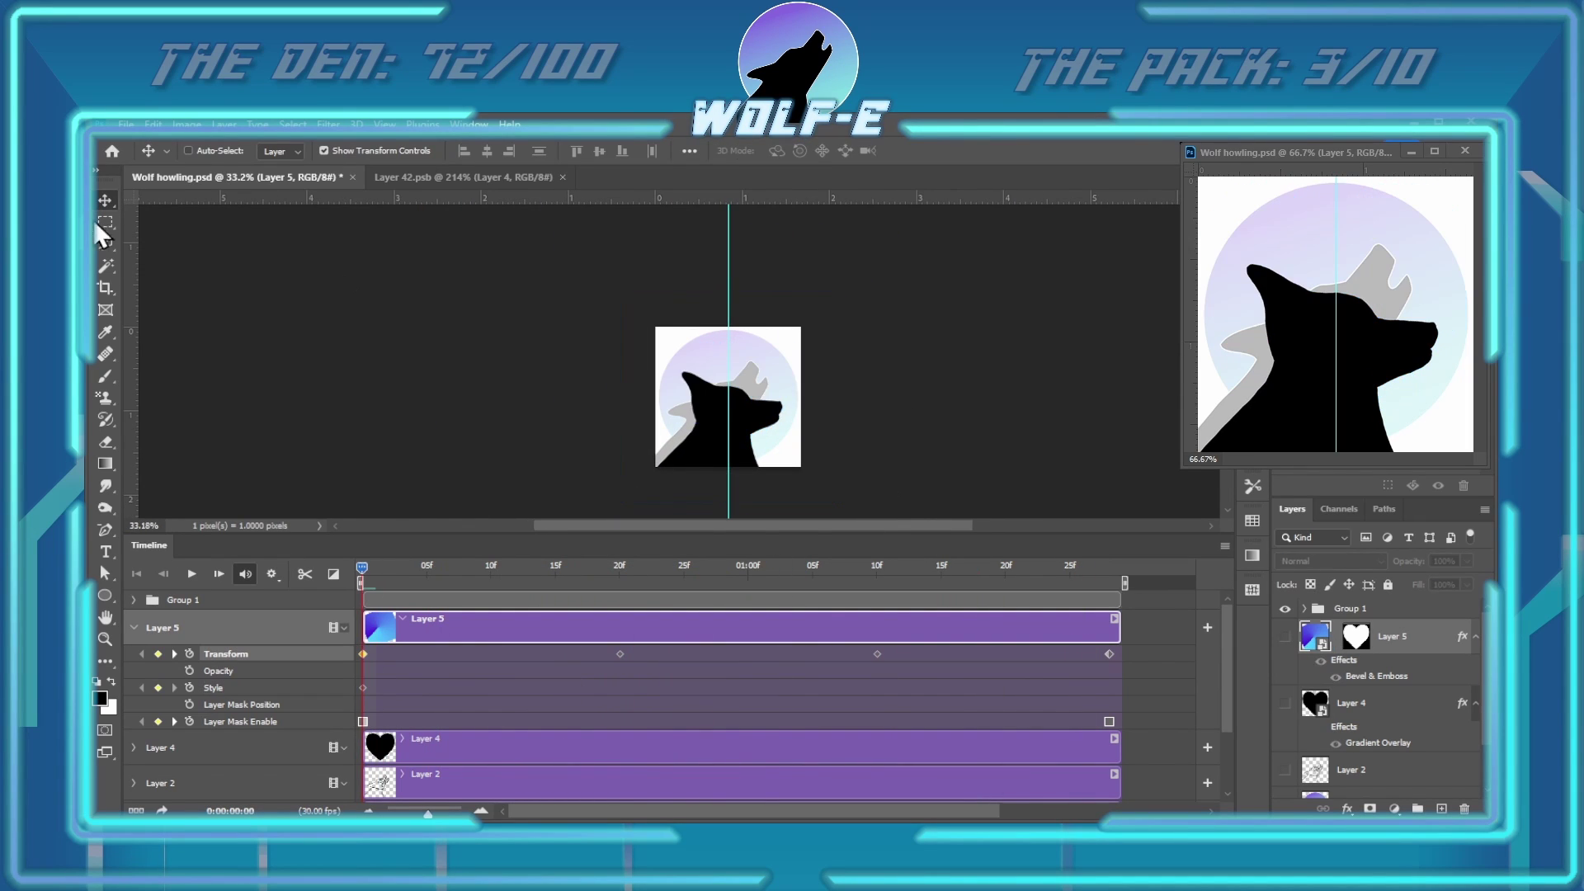
pyautogui.moveTo(627, 569); pyautogui.dragTo(594, 576)
pyautogui.hotkey('ctrl', '-')
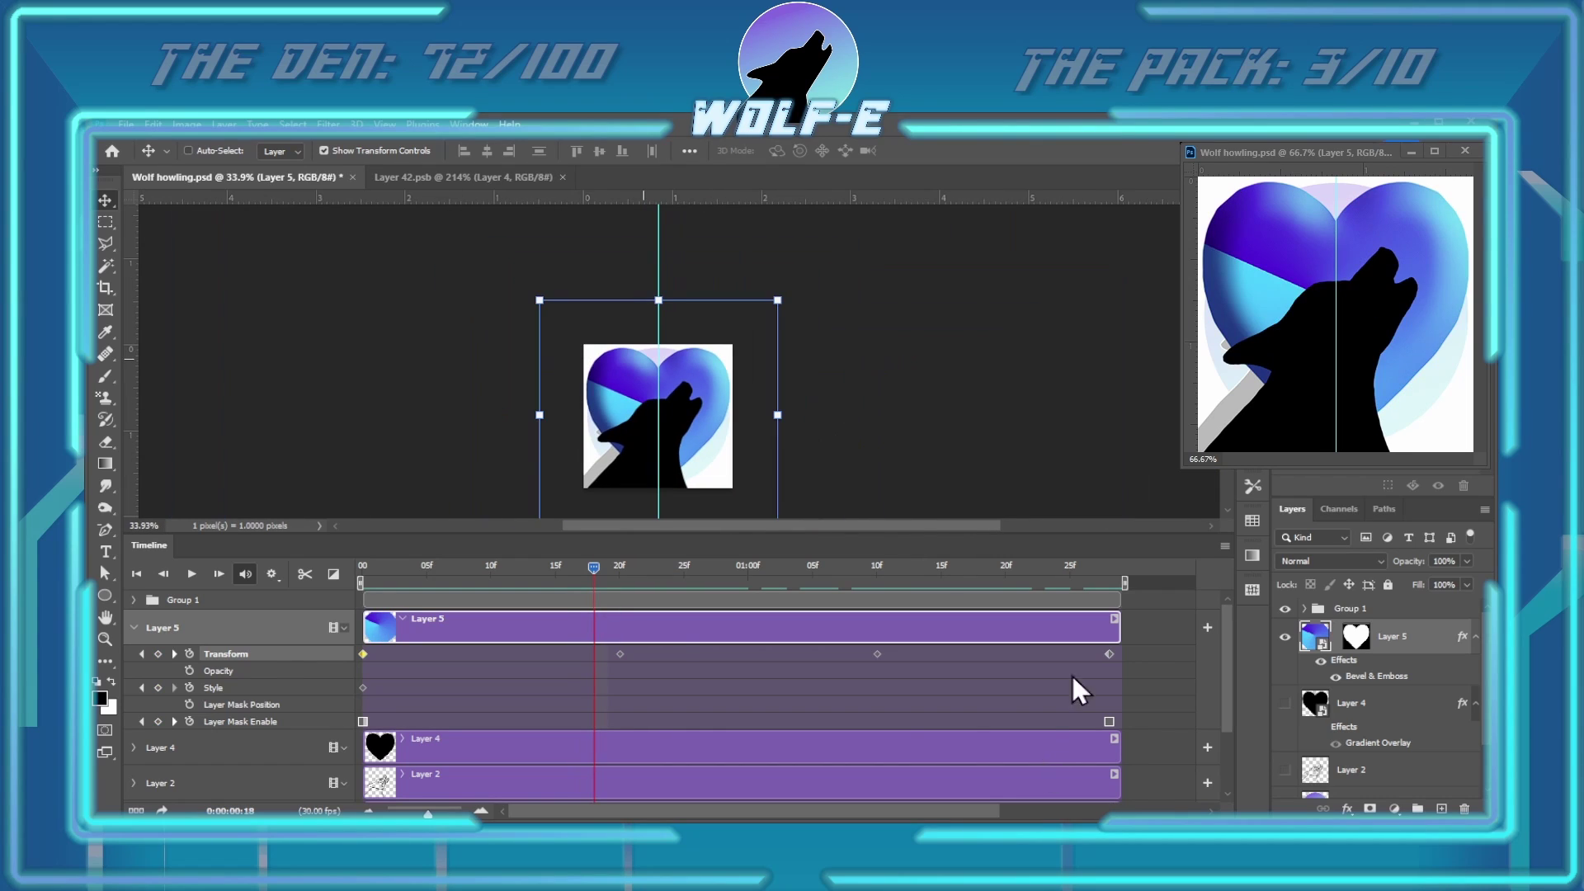
# Enlarge Layer 5's gradient to 170.28% at the first frame and place a matching Transform keyframe at the end of the layer
pyautogui.press('Home')
pyautogui.hotkey('ctrl', '-')
pyautogui.hotkey('ctrl', 't')
pyautogui.moveTo(784, 494); pyautogui.dragTo(734, 427)
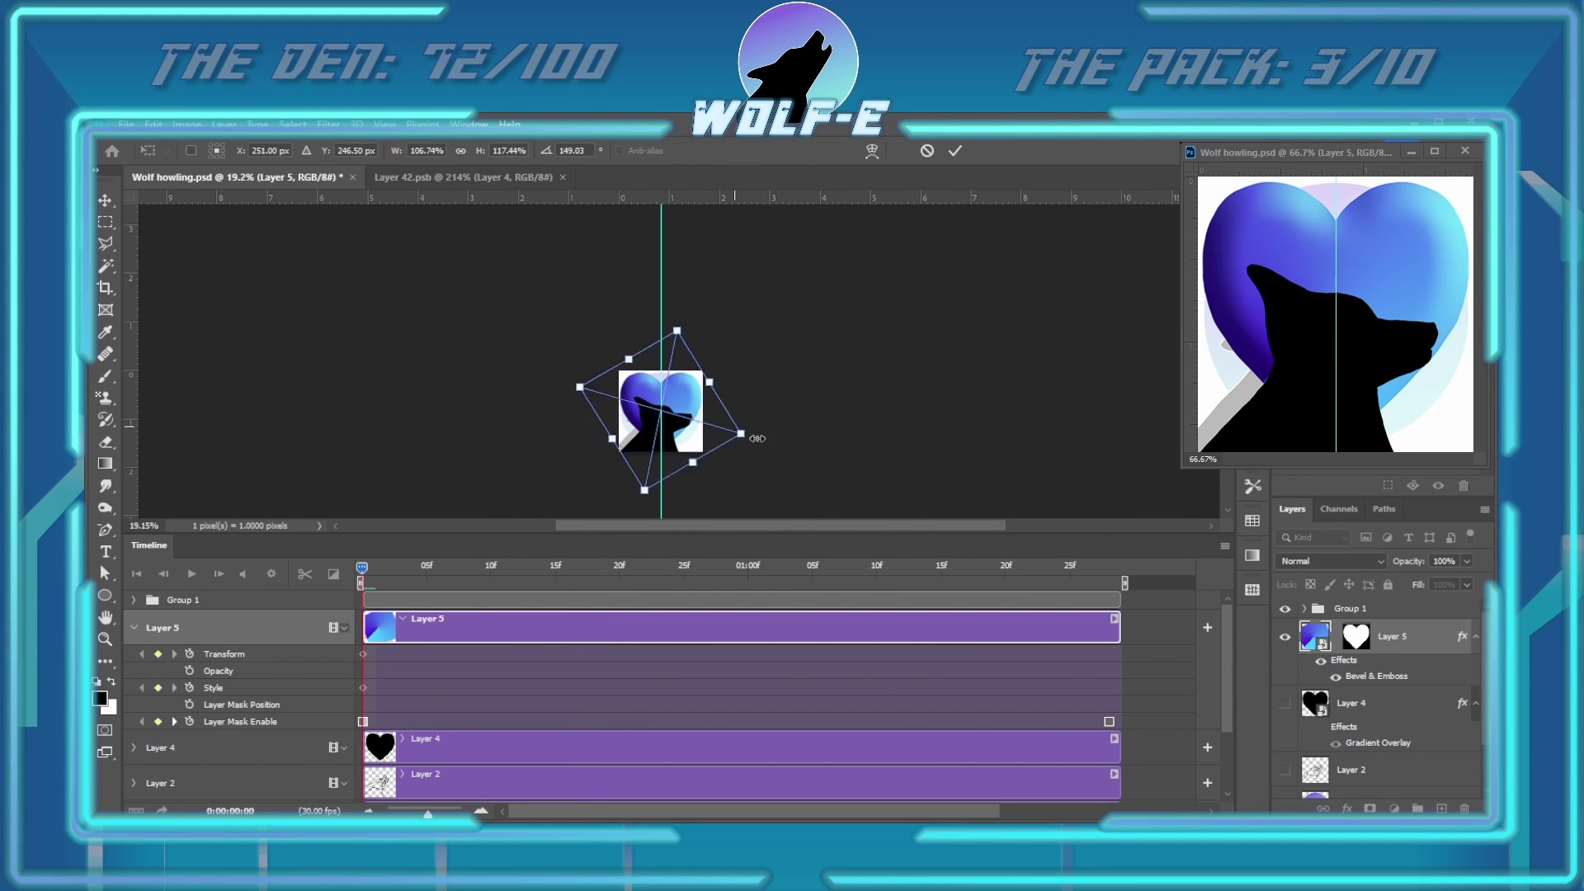
pyautogui.moveTo(865, 453); pyautogui.dragTo(809, 364)
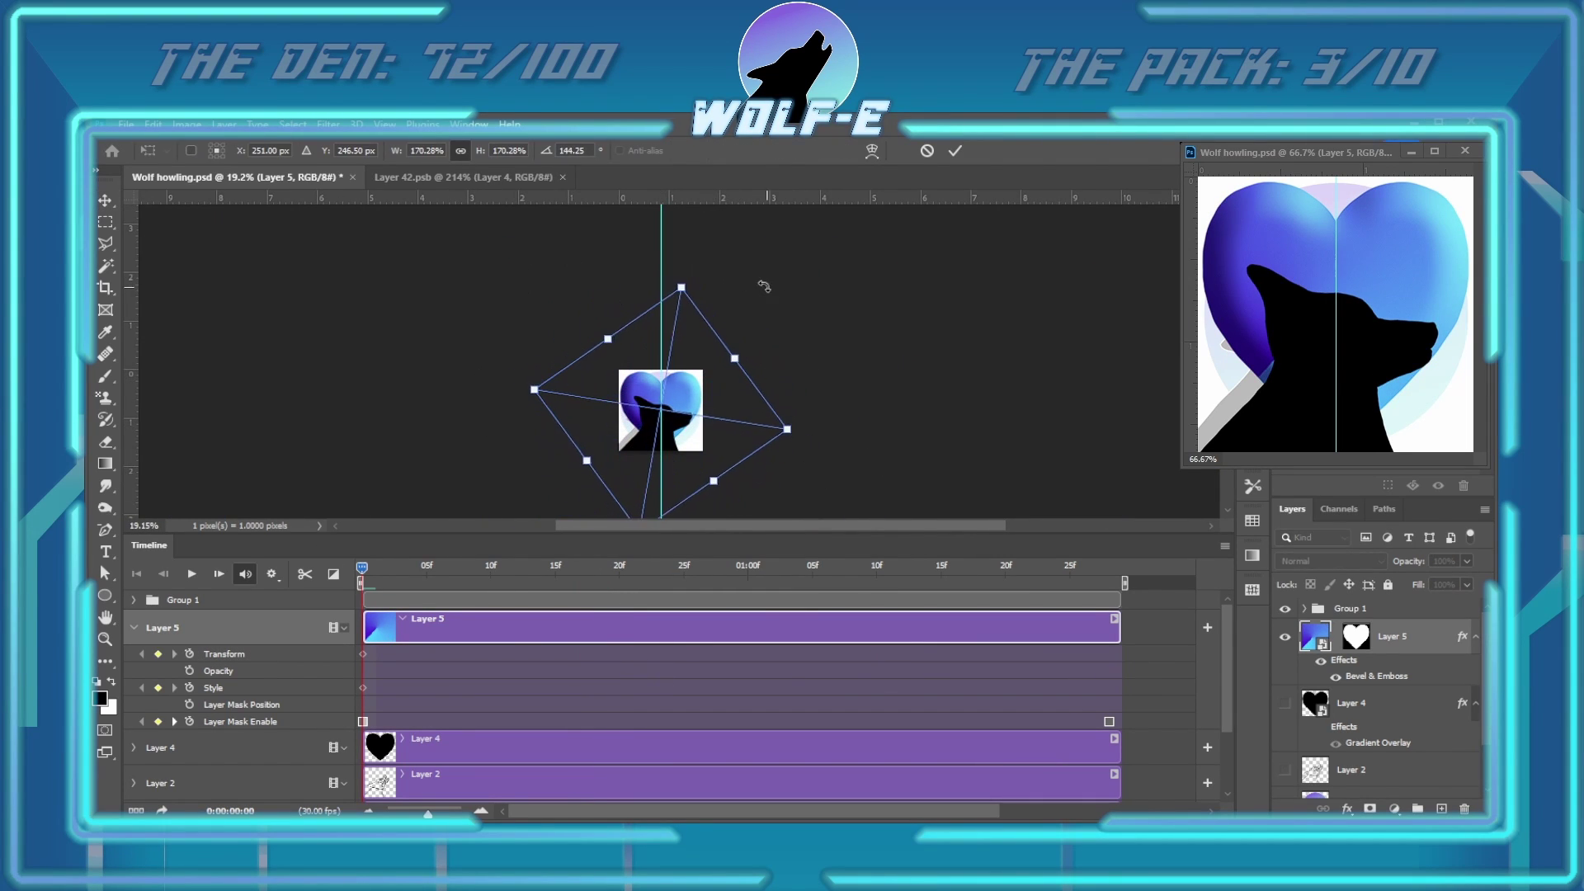
pyautogui.press('Return')
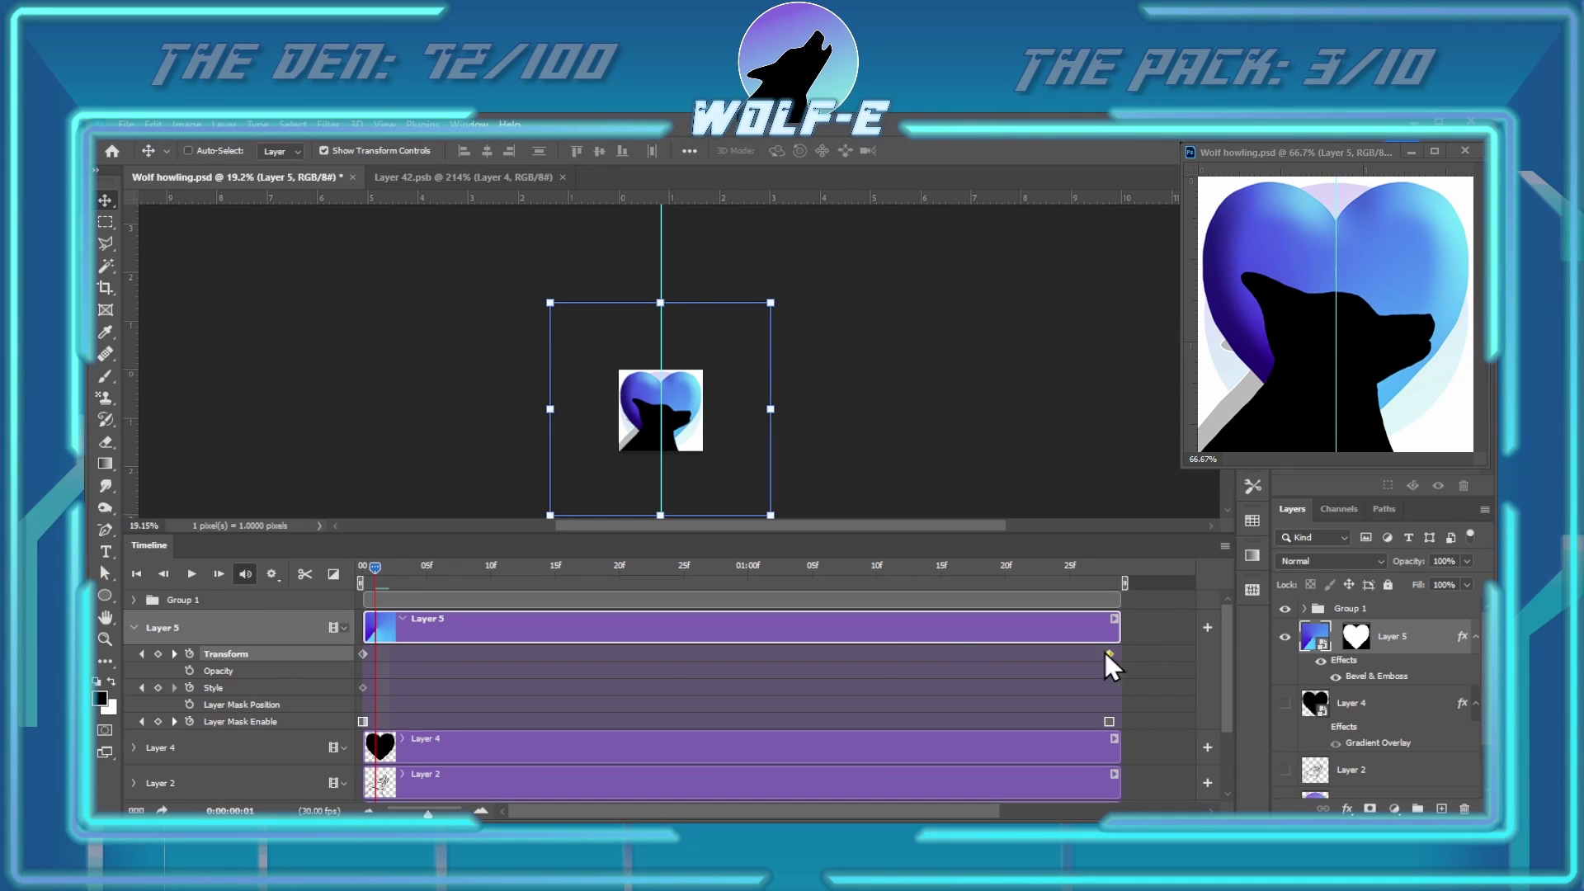
# Rotate the enlarged gradient to set Transform keyframes at 20f and 01:10 on Layer 5
pyautogui.click(622, 581)
pyautogui.press('Return')
pyautogui.click(635, 575)
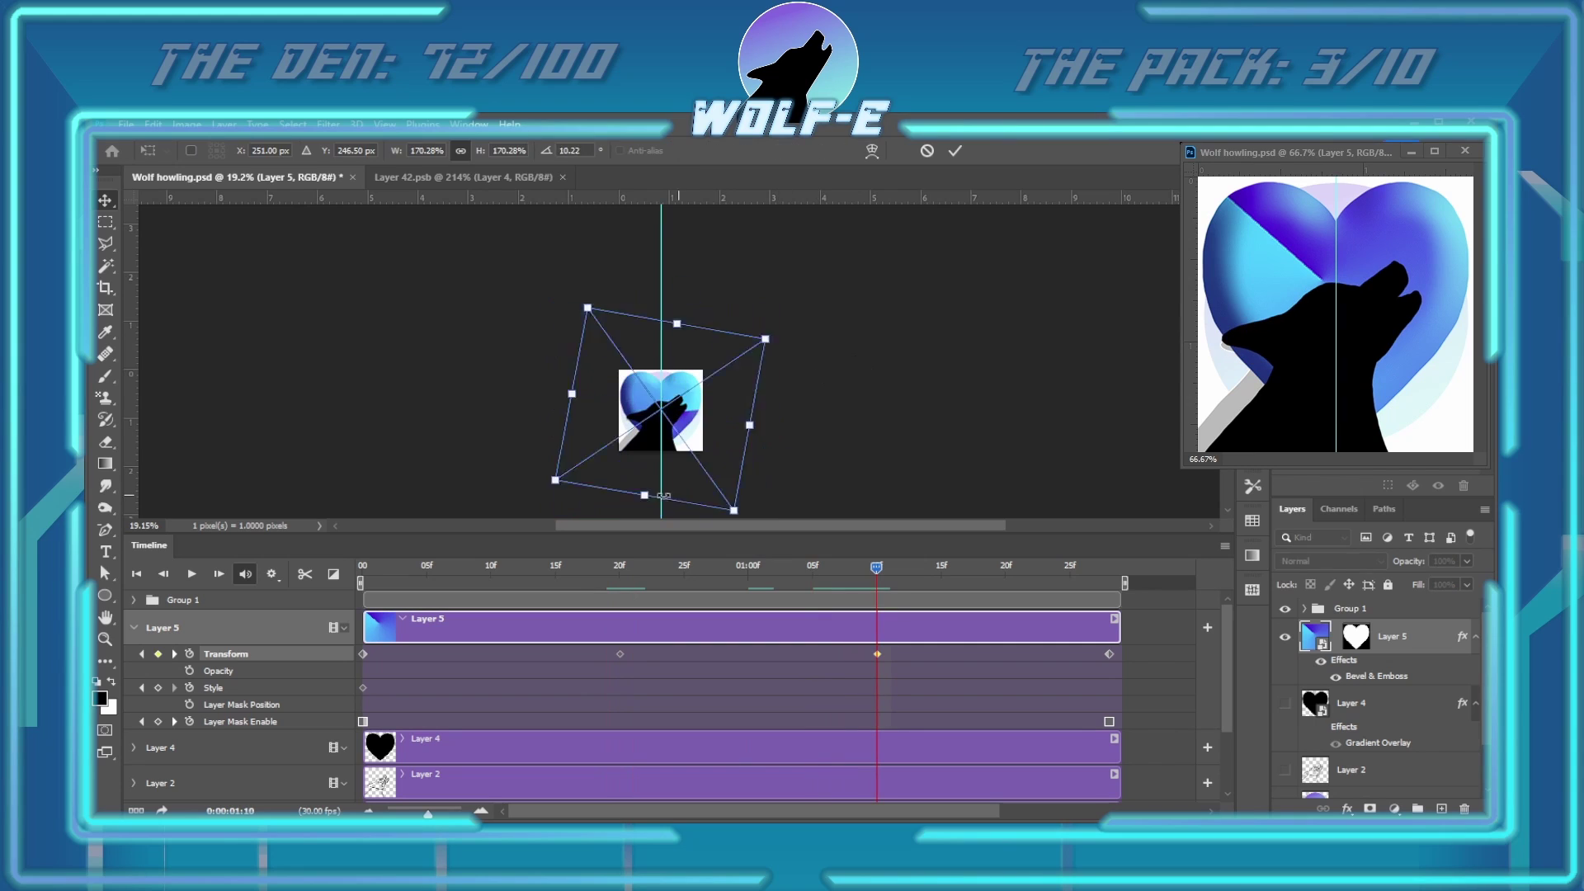
pyautogui.press('Return')
# Scrub through and play the animation to examine how the gradient rotates behind the howling wolf
pyautogui.hotkey('ctrl', '0')
pyautogui.press('space')
pyautogui.moveTo(410, 592); pyautogui.dragTo(866, 583)
pyautogui.scroll(-3, 852, 435)
pyautogui.click(697, 570)
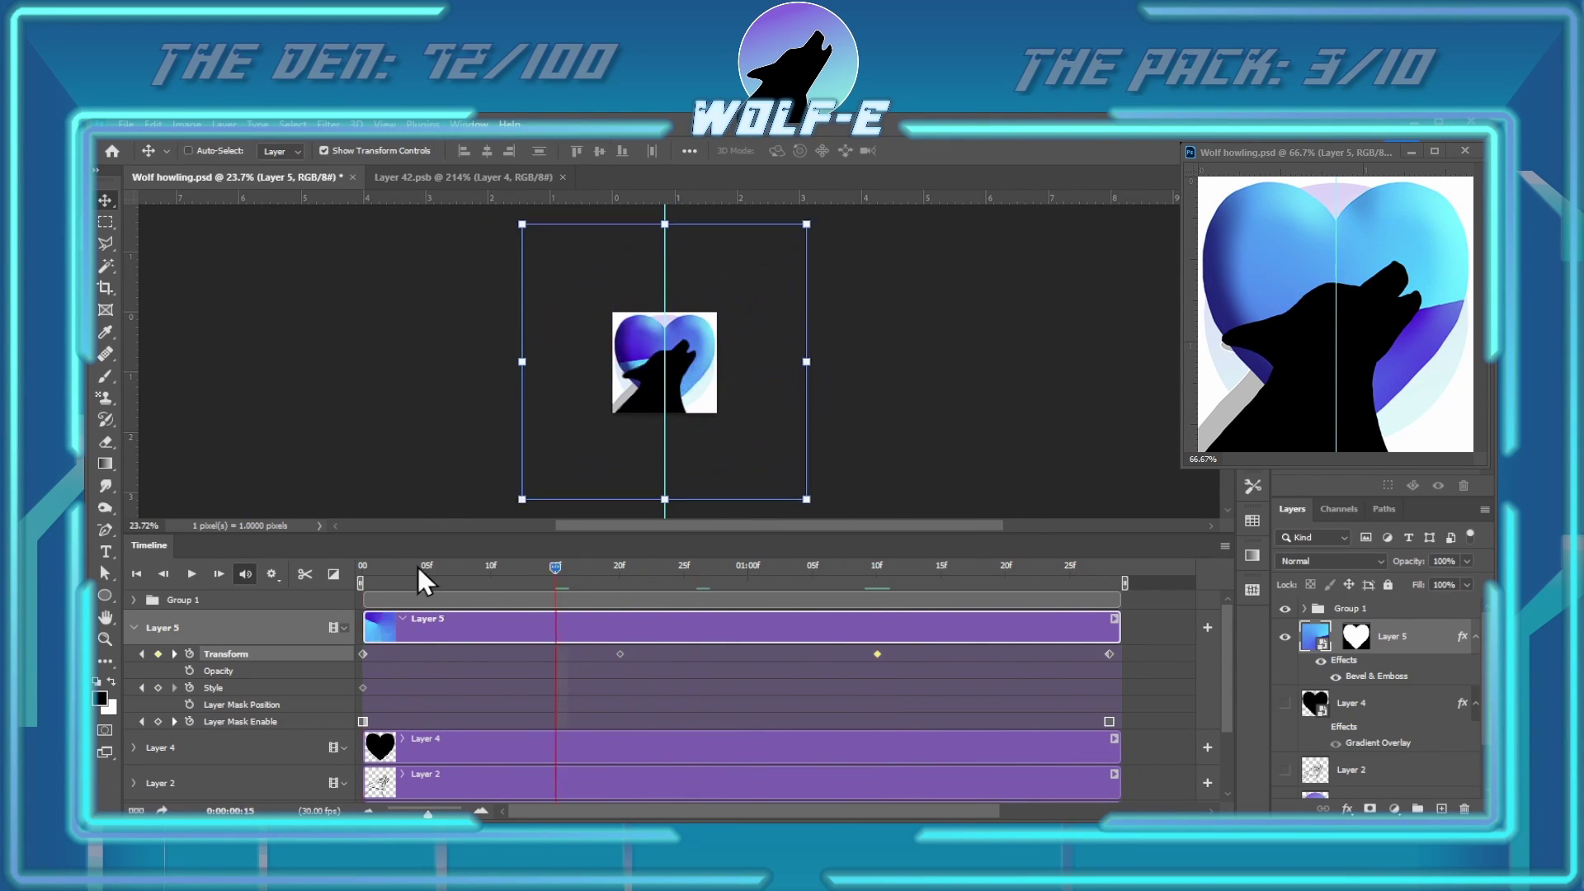
pyautogui.click(192, 575)
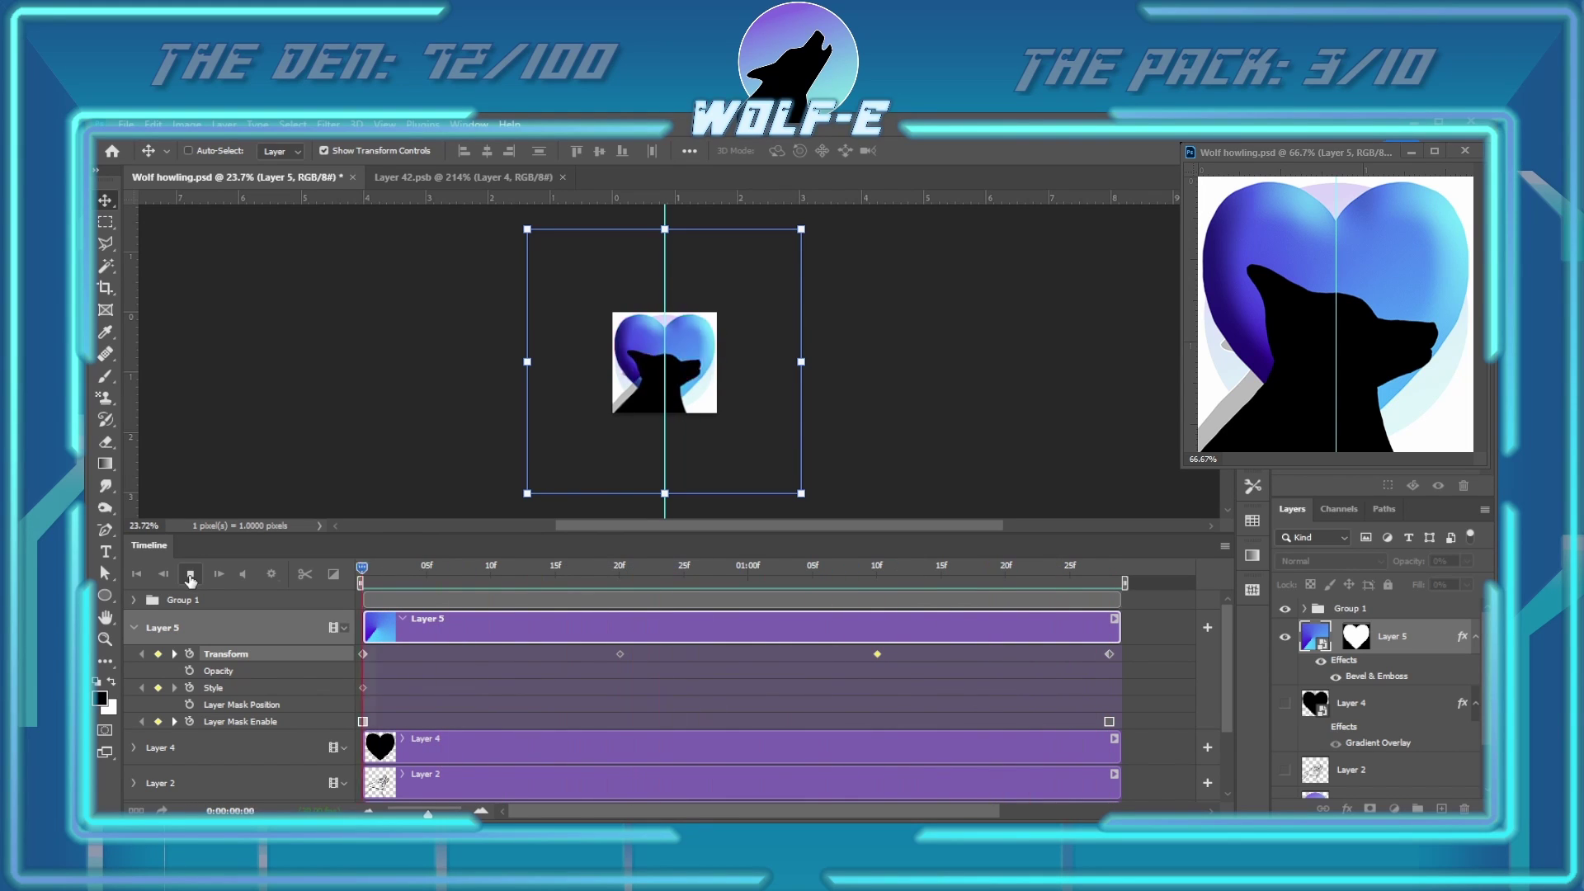
pyautogui.hotkey('ctrl', '0')
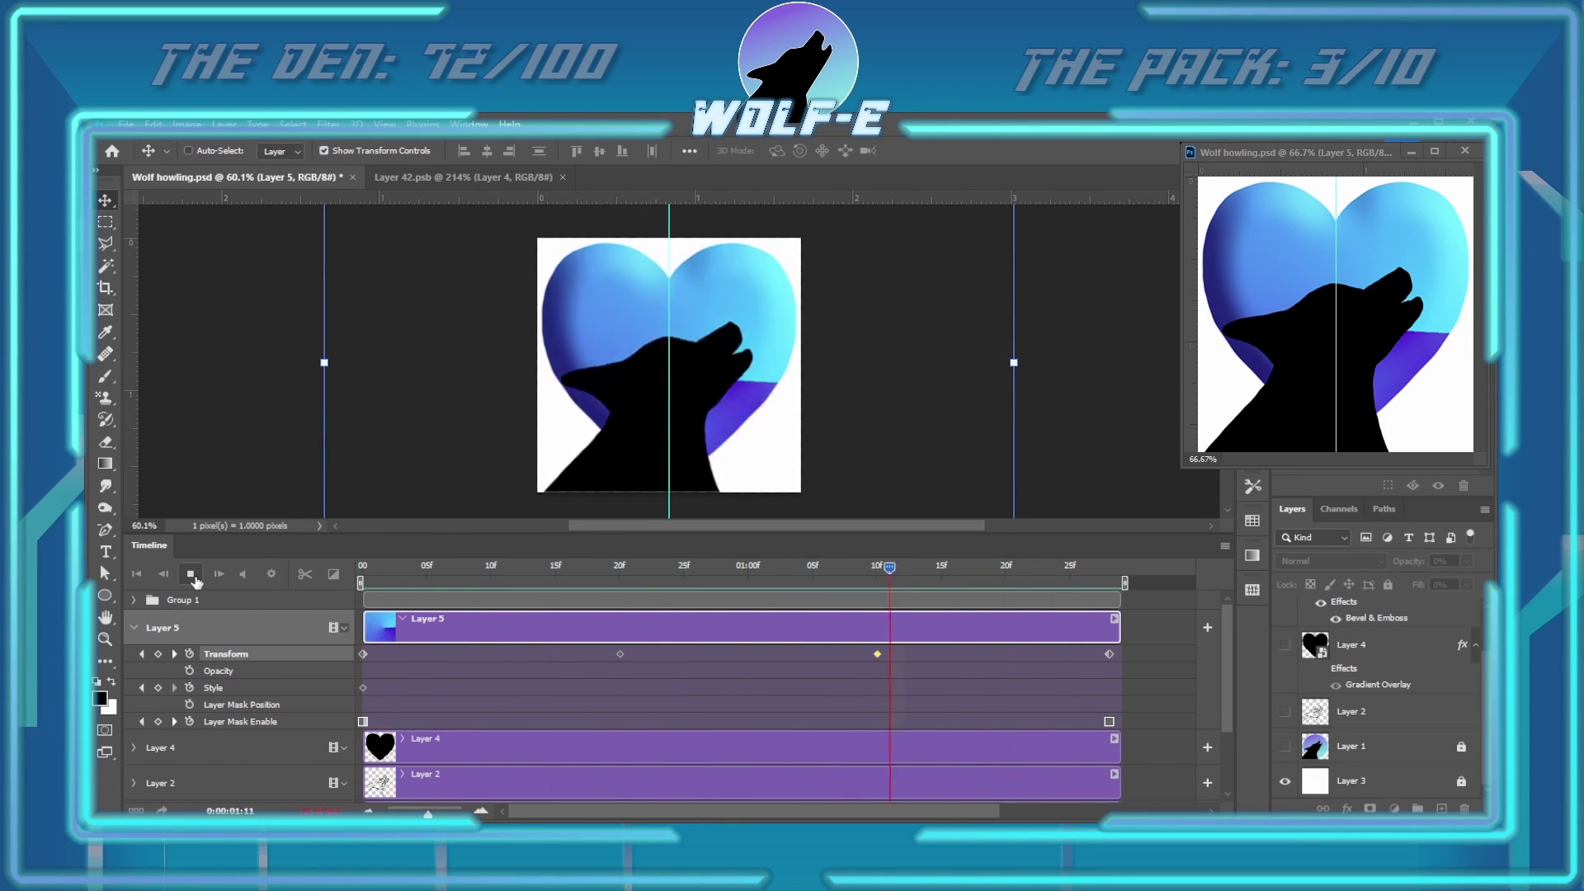
pyautogui.click(190, 574)
# Expand Group 1, lower the chin, nose and round head layers to 26% opacity, and open the cheek smart object for editing
pyautogui.click(133, 628)
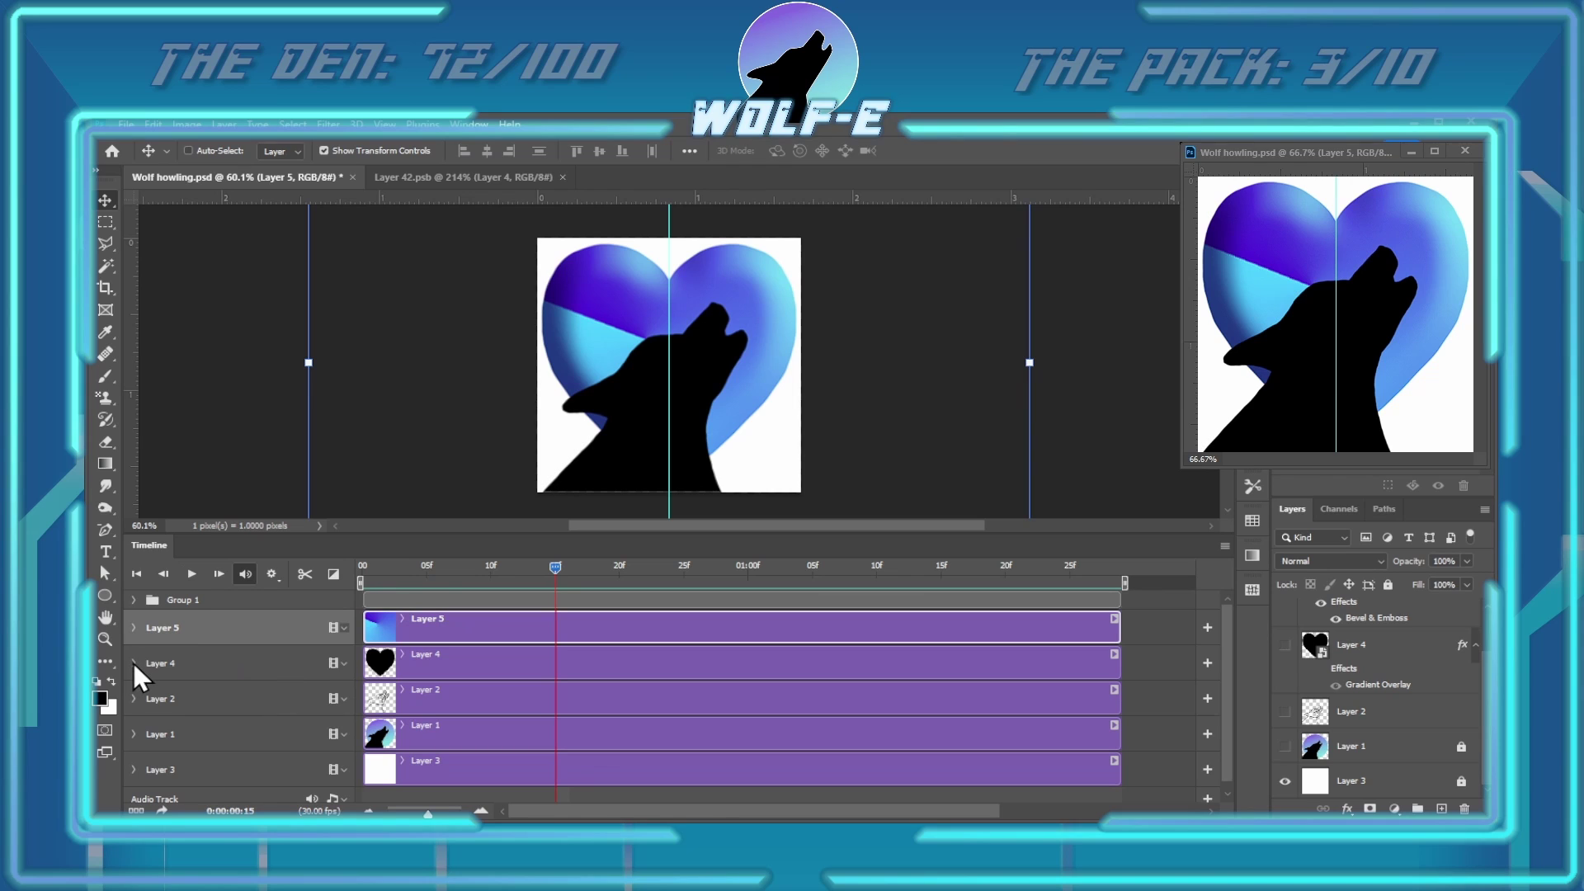
pyautogui.scroll(2, 1385, 658)
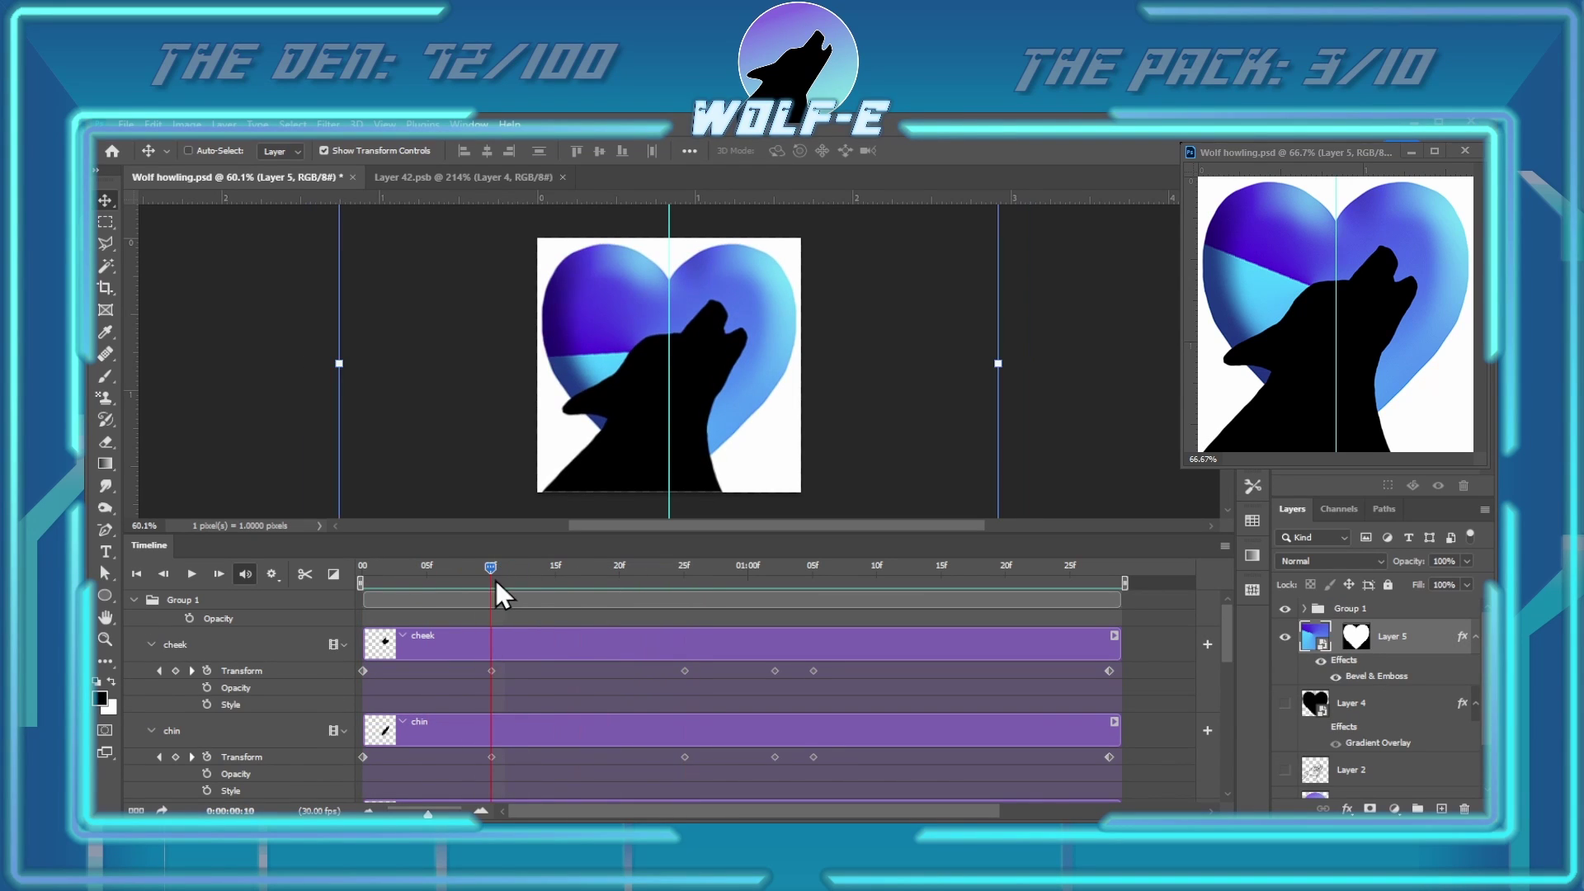
pyautogui.scroll(10, 701, 373)
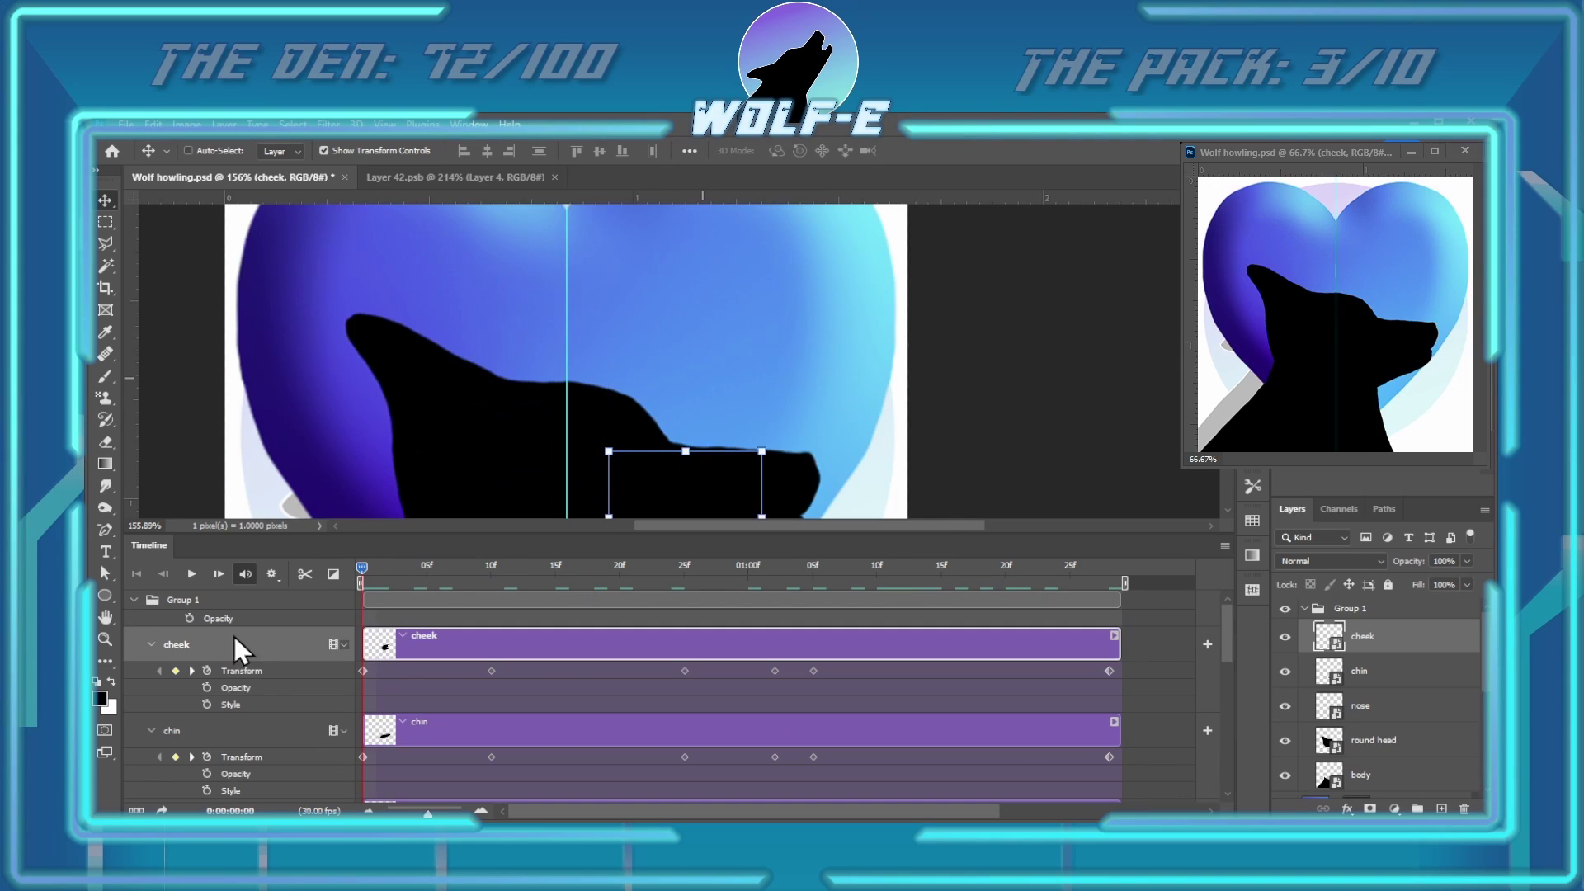
pyautogui.moveTo(629, 569); pyautogui.dragTo(645, 573)
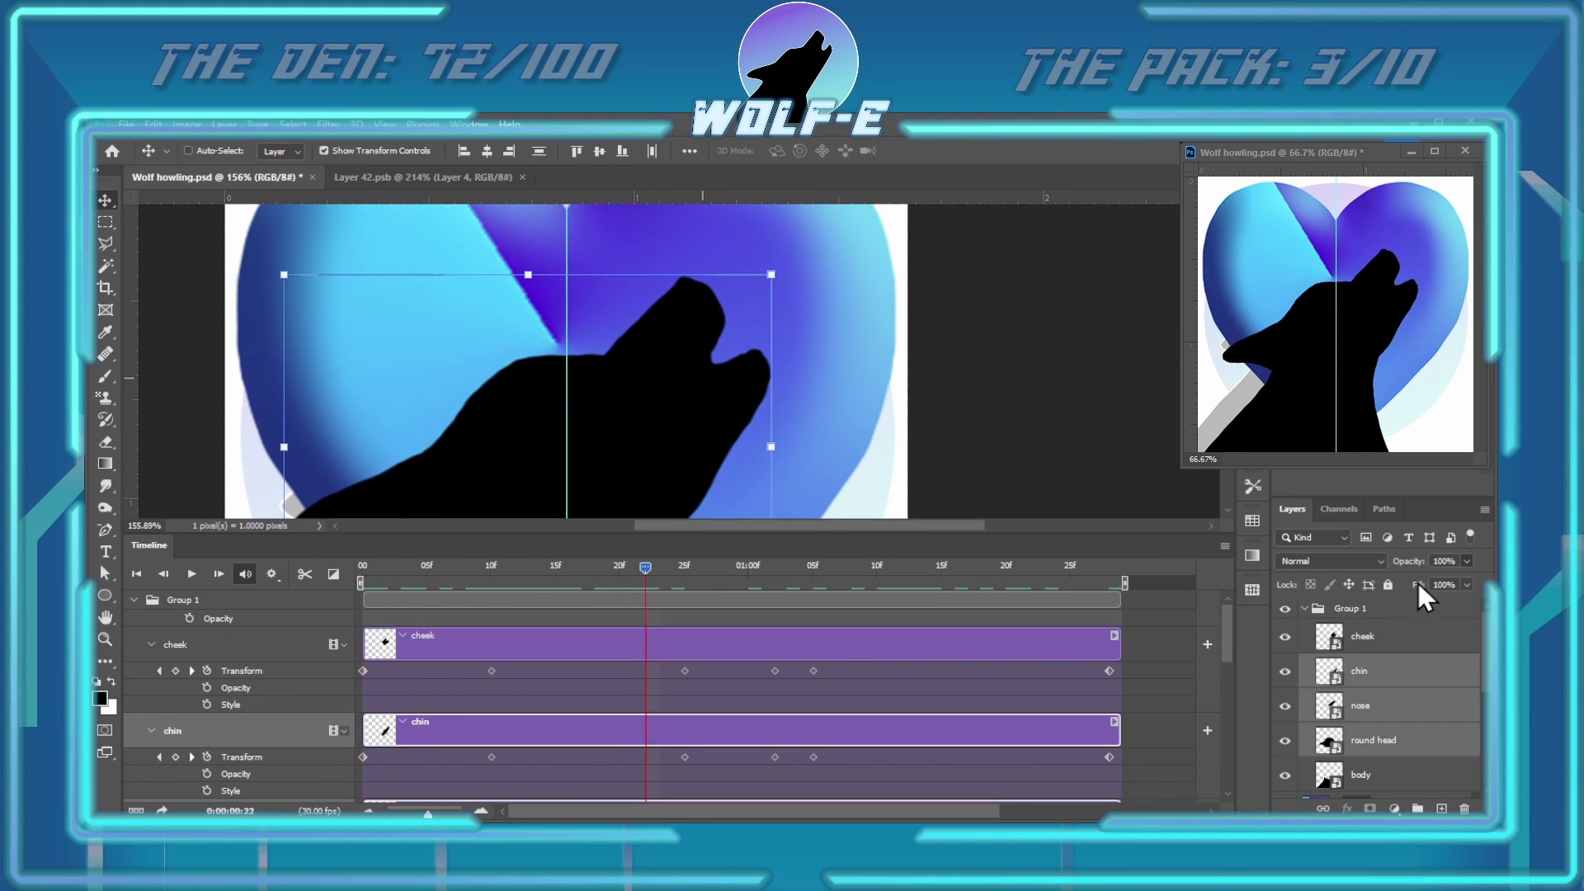
pyautogui.doubleClick(1343, 643)
pyautogui.press('e')
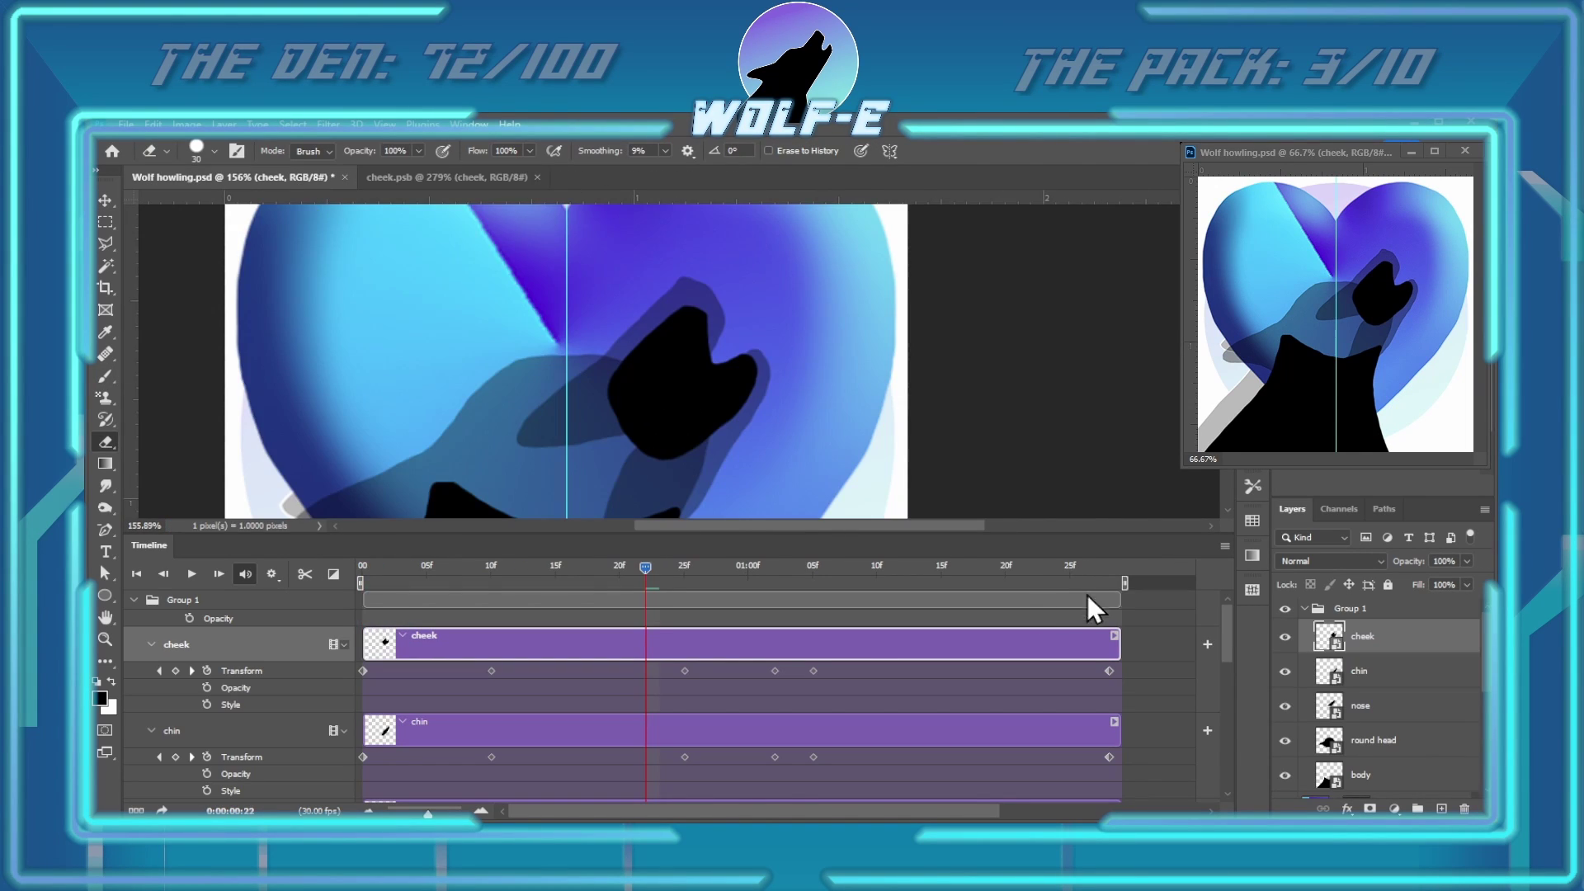
# Shift the cheek slightly towards the wolf's snout at its Transform keyframe on 0:00:00:10
pyautogui.moveTo(646, 565); pyautogui.dragTo(490, 565)
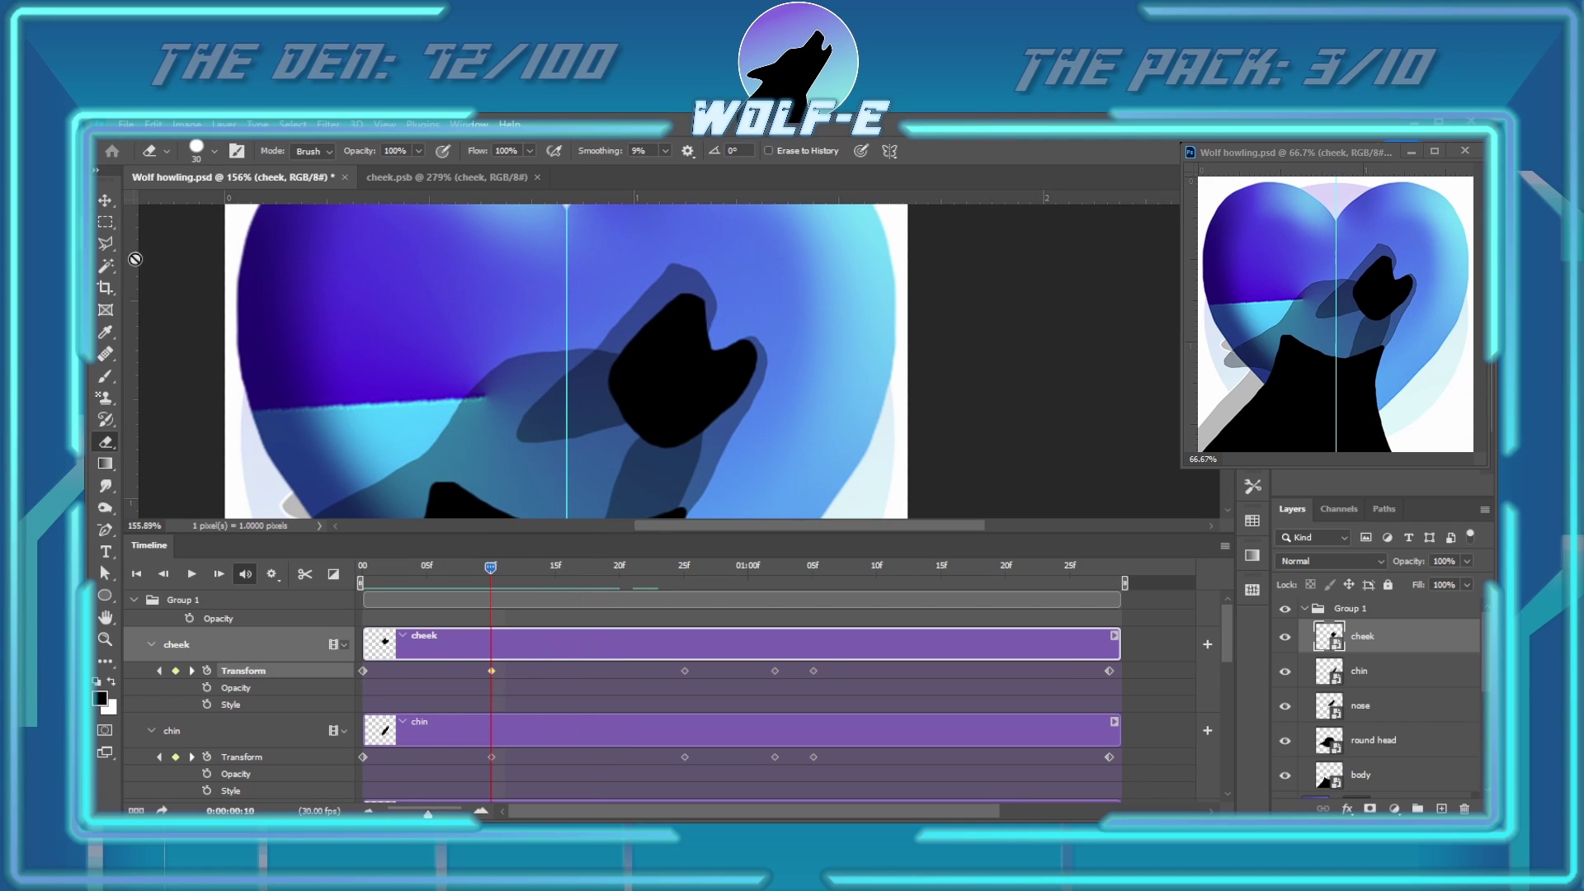
pyautogui.press('v')
pyautogui.moveTo(737, 374); pyautogui.dragTo(751, 378)
# Paint black into the mouth notch of the cheek shape in cheek.psb, save it, and check the cheek across the wolf animation
pyautogui.click(424, 177)
pyautogui.press('b')
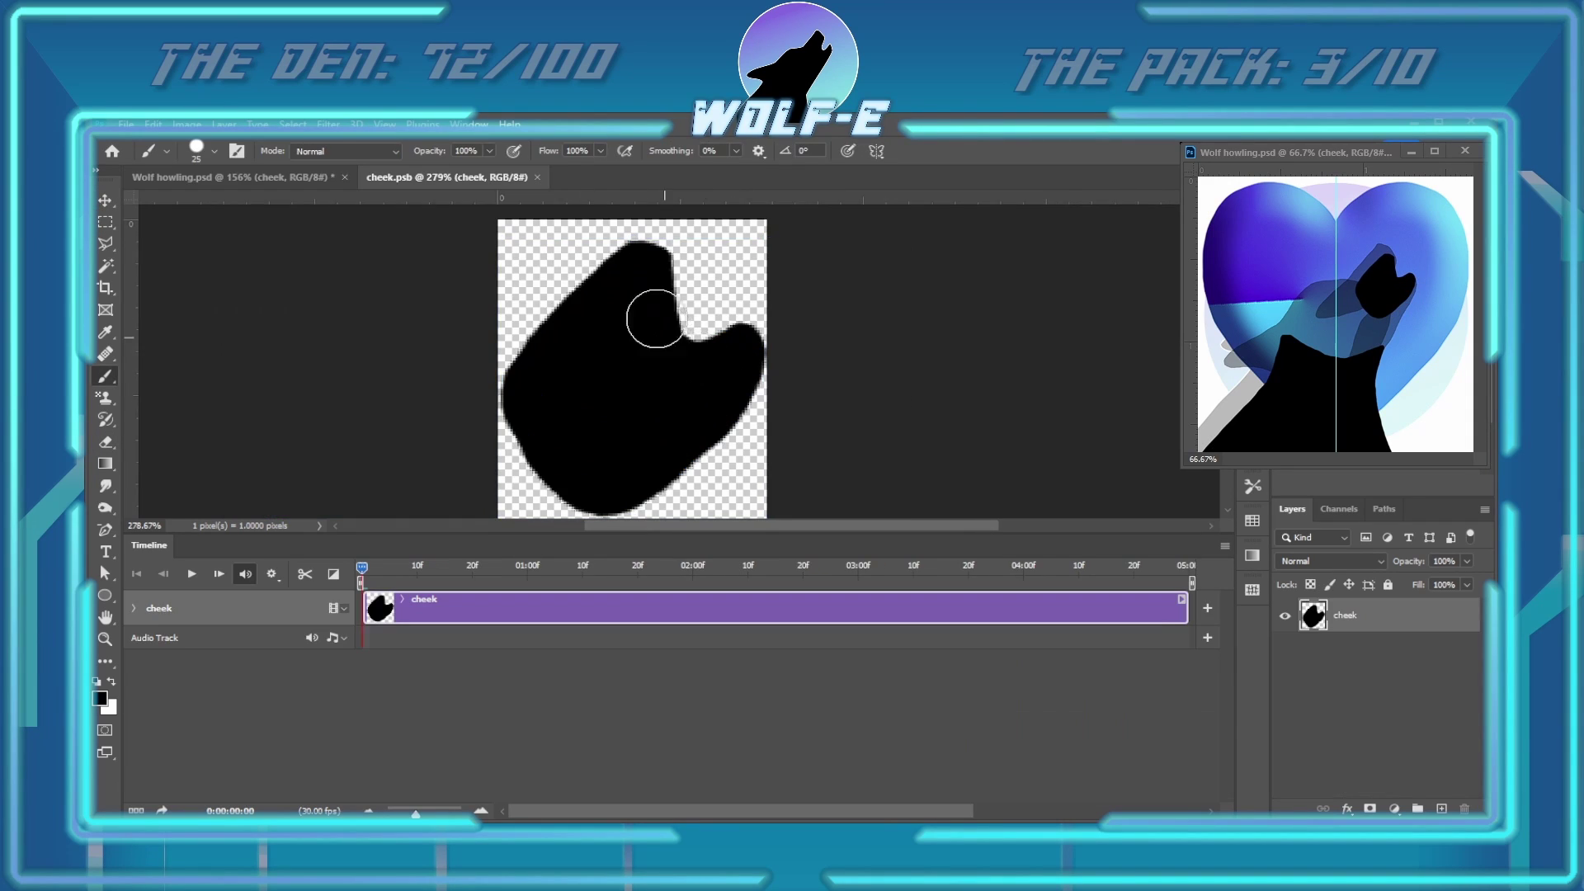
pyautogui.hotkey('ctrl', 's')
pyautogui.hotkey('ctrl', 'Tab')
pyautogui.press('z')
pyautogui.moveTo(836, 453); pyautogui.dragTo(739, 445)
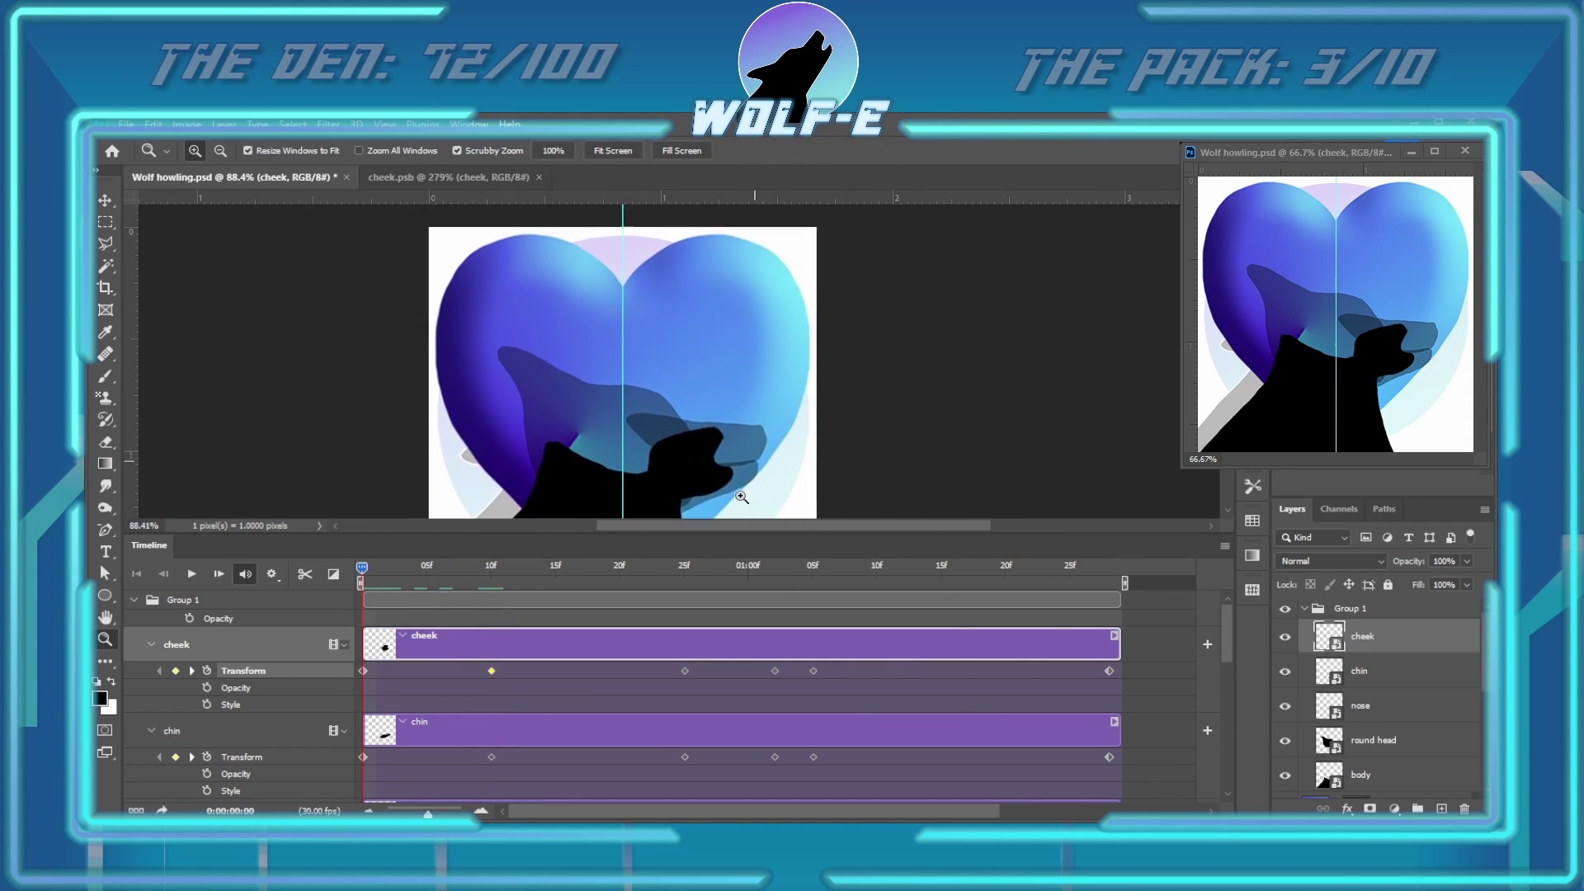
pyautogui.click(660, 569)
pyautogui.moveTo(660, 569); pyautogui.dragTo(363, 569)
pyautogui.moveTo(512, 569); pyautogui.dragTo(478, 569)
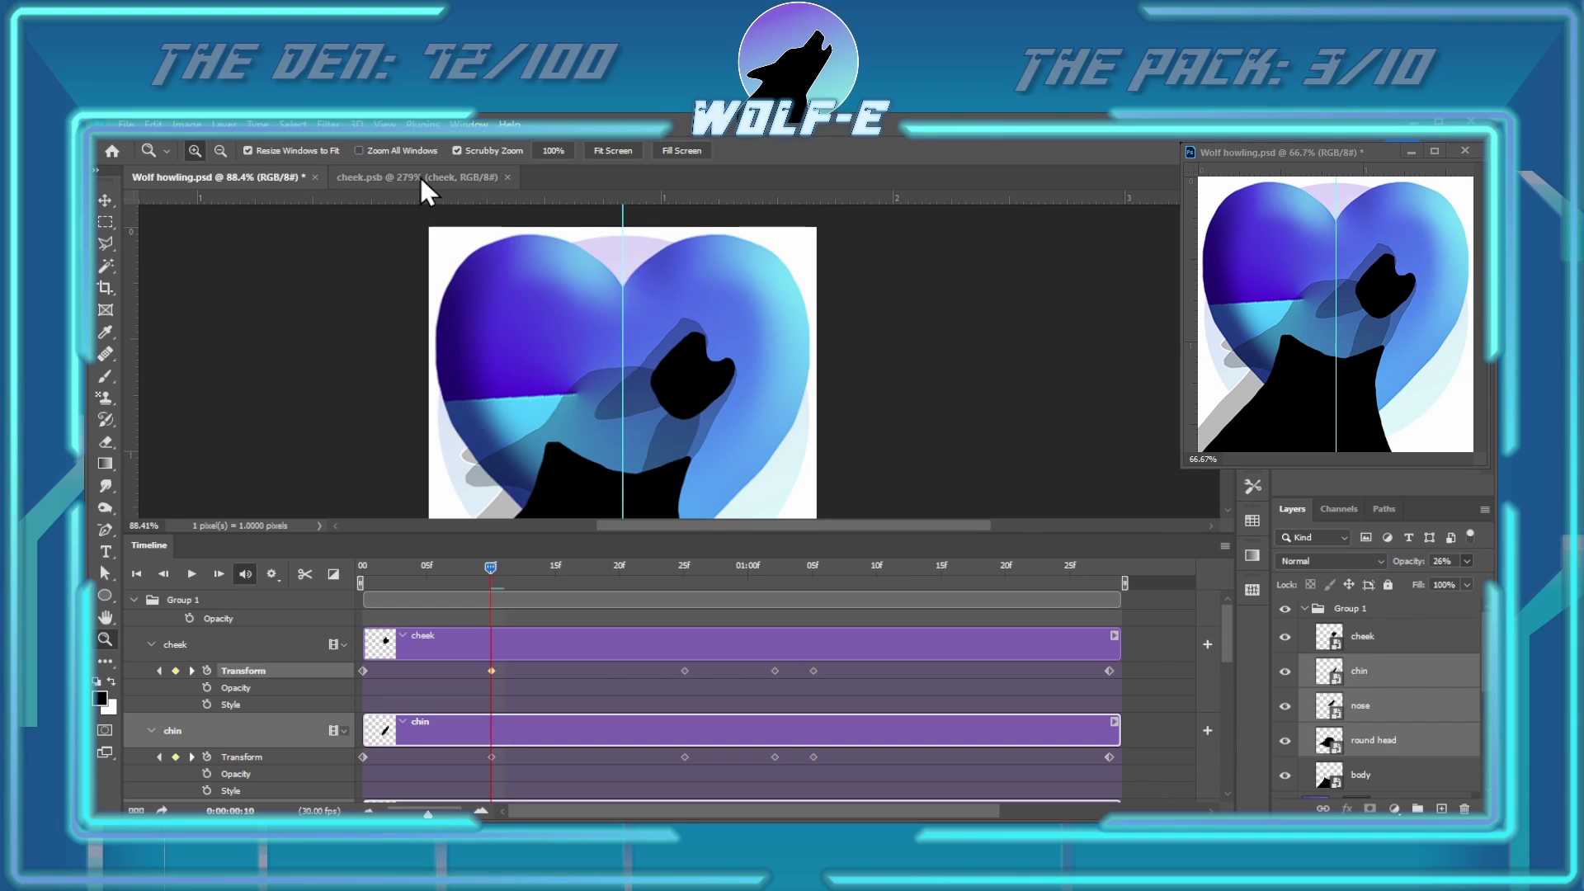
# Reshape the cheek in cheek.psb into a smaller, rounder form and return to the wolf document
pyautogui.hotkey('ctrl', 'Tab')
pyautogui.press('b')
pyautogui.click(243, 177)
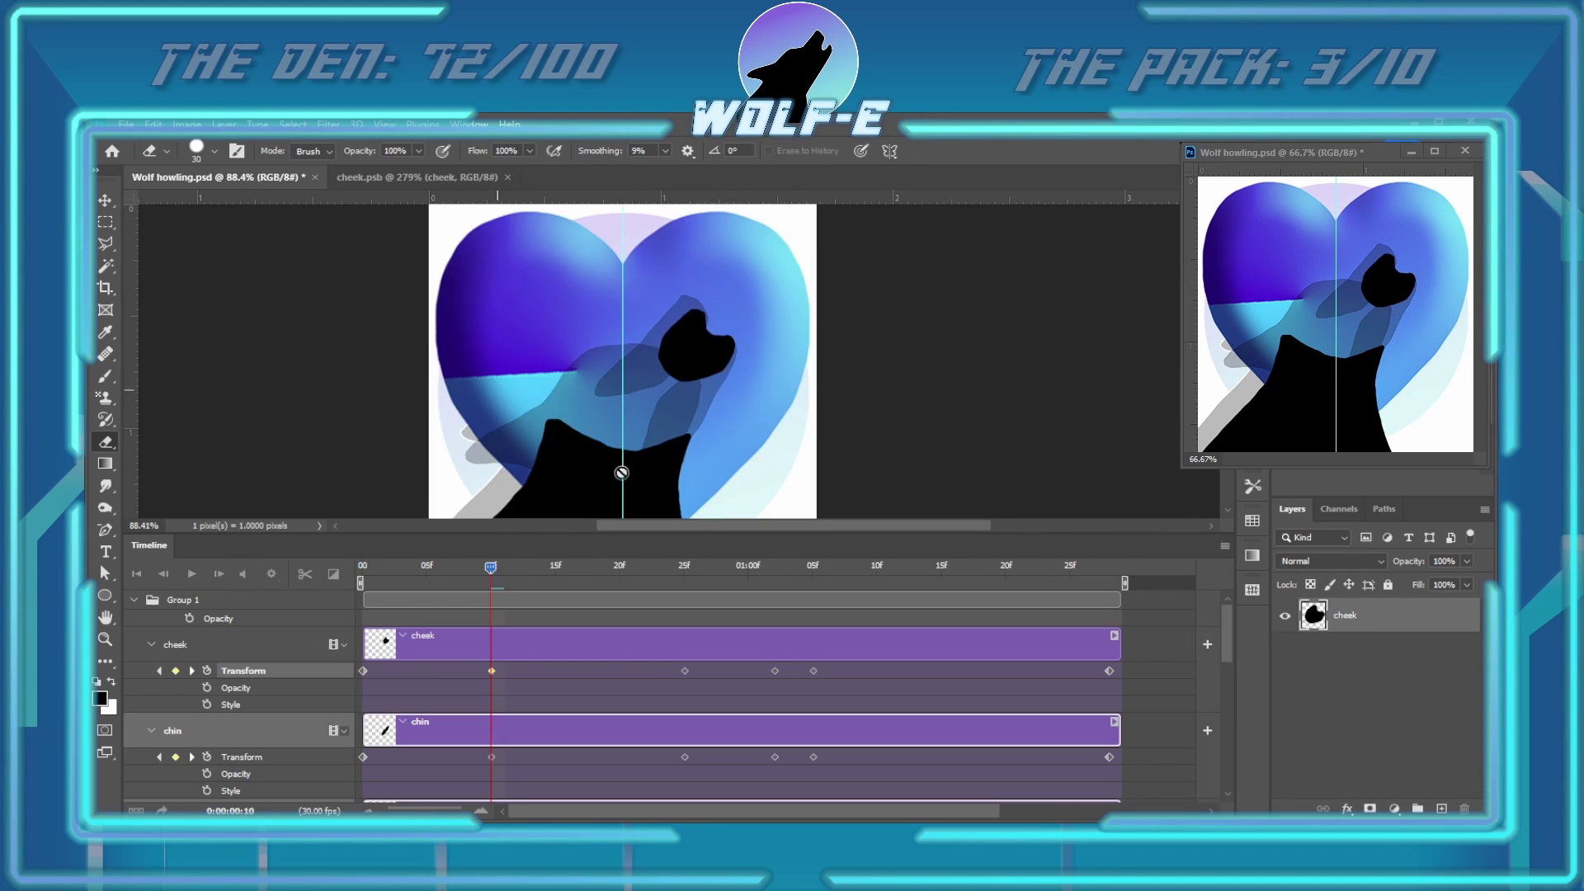
# Play the animation with the head parts opaque, and set the chin, nose and round head layers to 45% opacity at 0:00:00:10
pyautogui.click(192, 574)
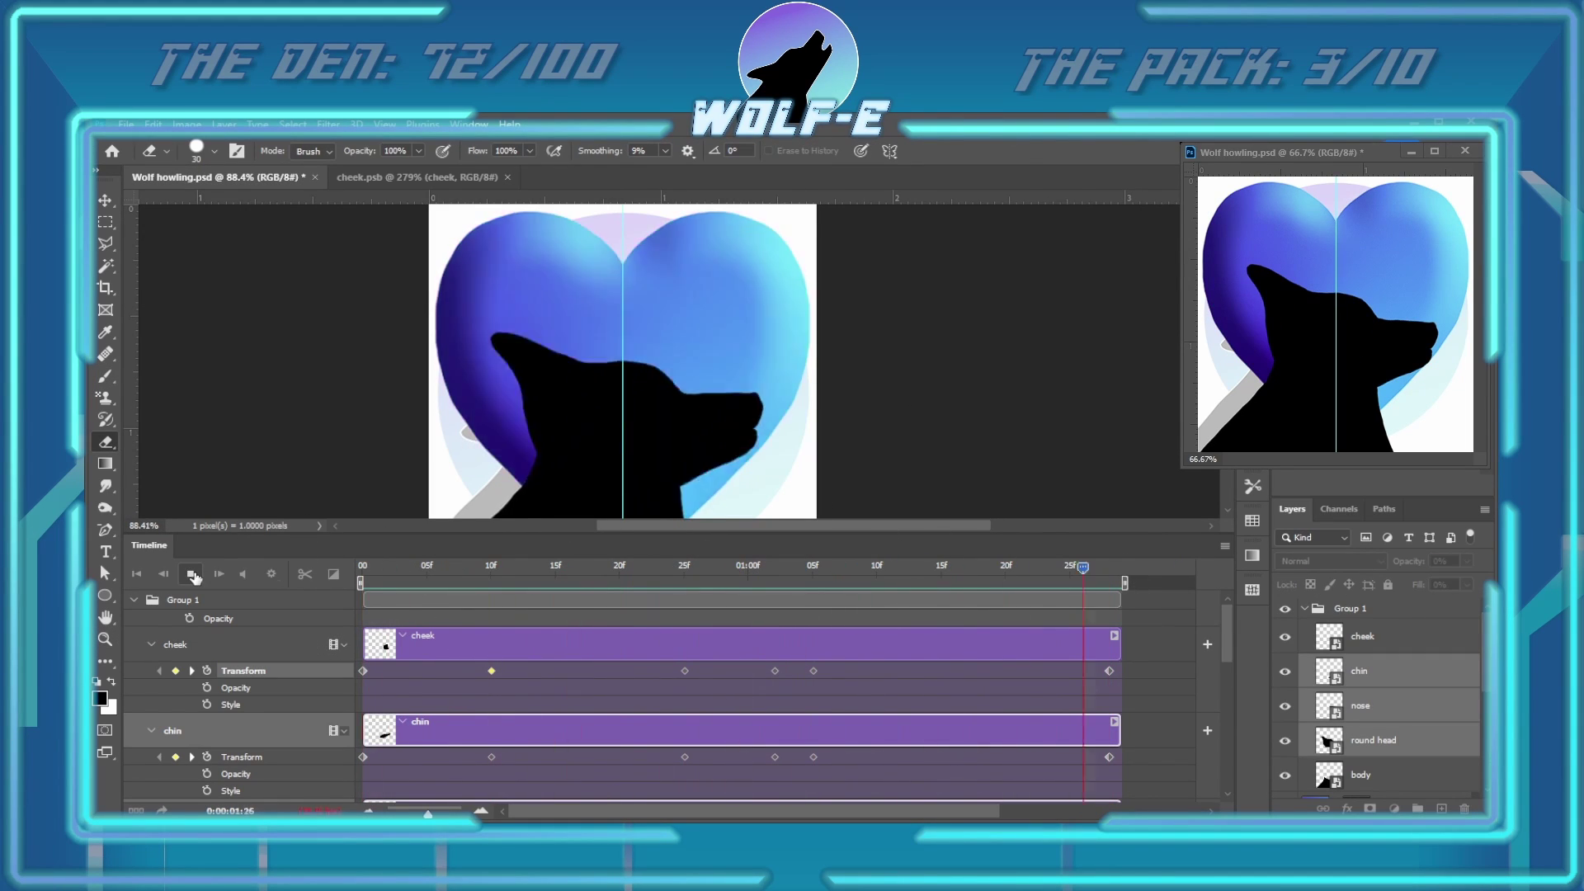
pyautogui.click(192, 574)
pyautogui.click(492, 568)
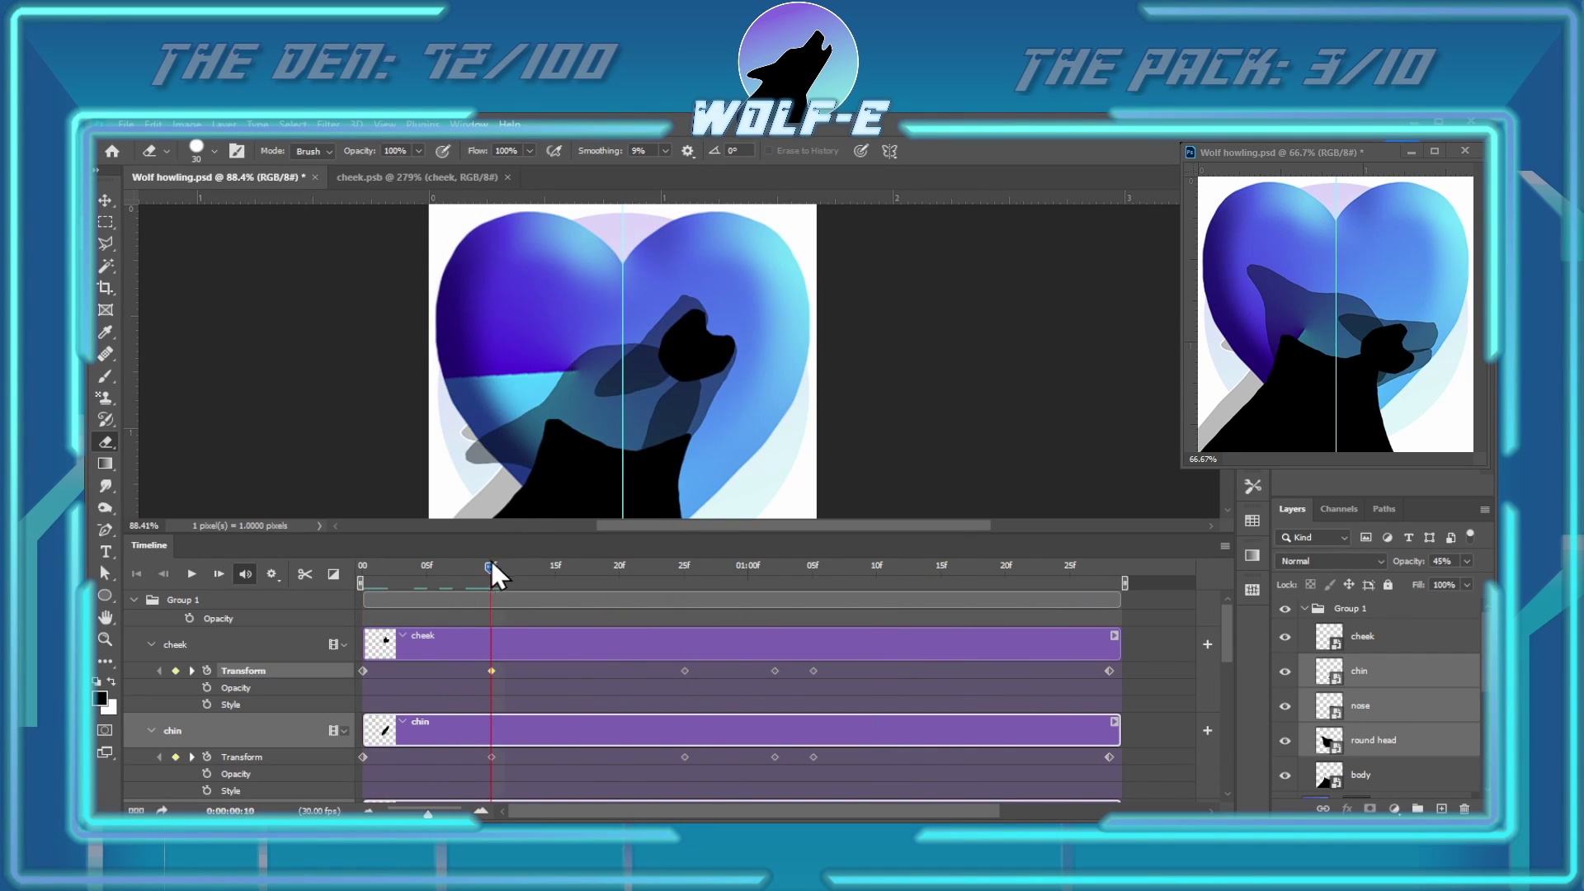
# Erase a little more from the mouth notch of the cheek shape in cheek.psb, save it, and return to the wolf document
pyautogui.moveTo(582, 577); pyautogui.dragTo(726, 610)
pyautogui.moveTo(503, 577); pyautogui.dragTo(690, 600)
pyautogui.click(455, 178)
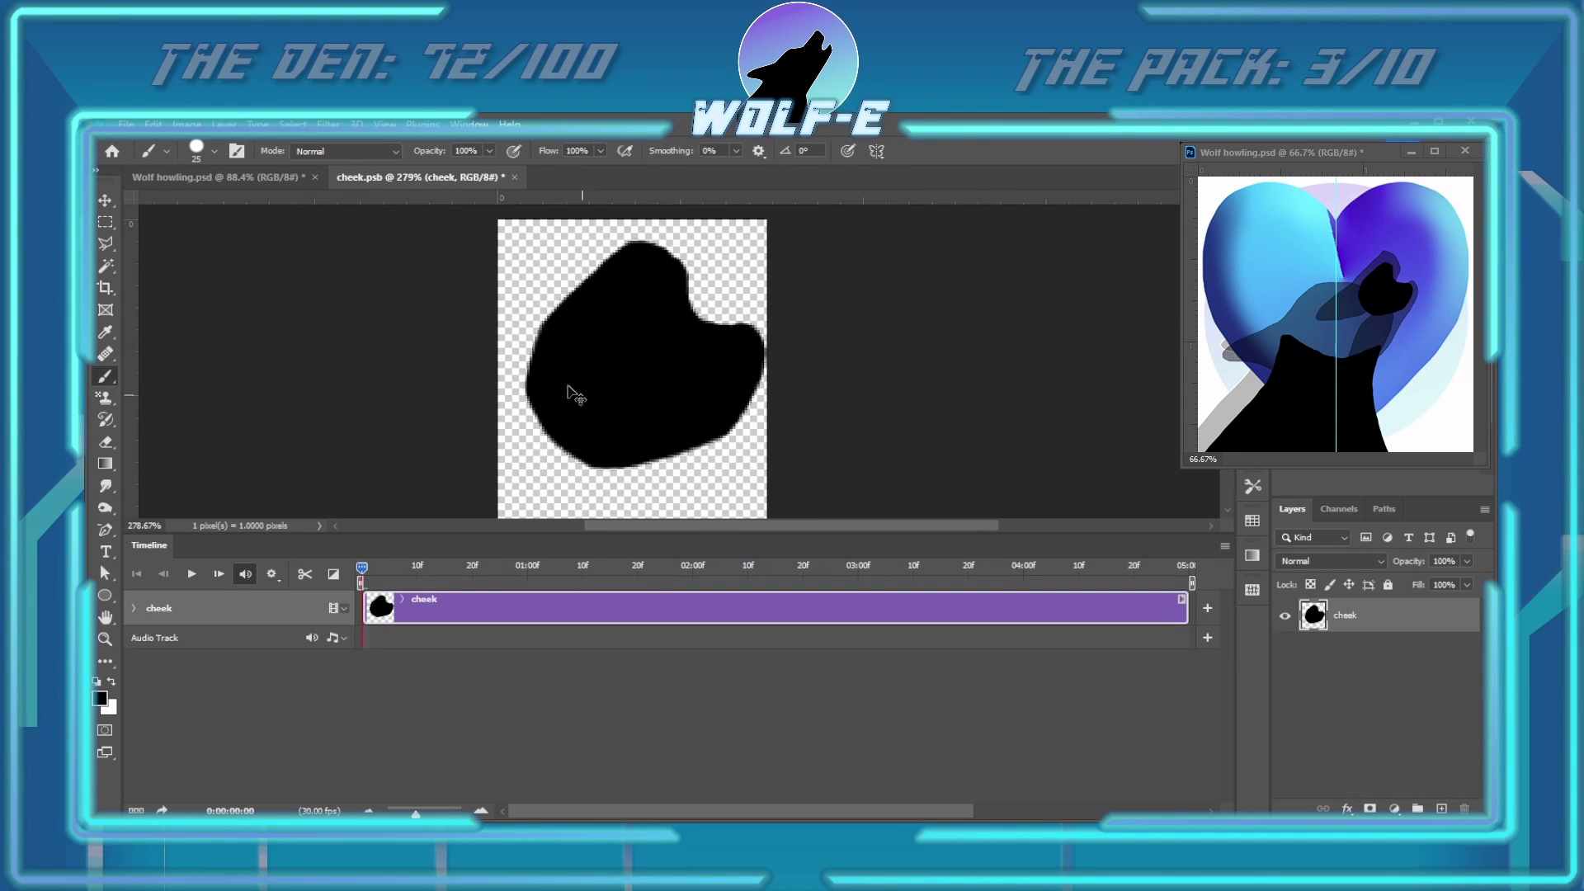
pyautogui.press('e')
pyautogui.moveTo(698, 301); pyautogui.dragTo(719, 322)
pyautogui.click(180, 177)
# Shift the cheek slightly at its Transform keyframe on 0:00:00:25, restore chin, nose and round head to full opacity, and play the animation
pyautogui.moveTo(495, 569)
pyautogui.mouseDown()
pyautogui.moveTo(780, 587)
pyautogui.moveTo(432, 548)
pyautogui.moveTo(512, 583)
pyautogui.moveTo(684, 569)
pyautogui.mouseUp()
pyautogui.click(776, 670)
pyautogui.press('v')
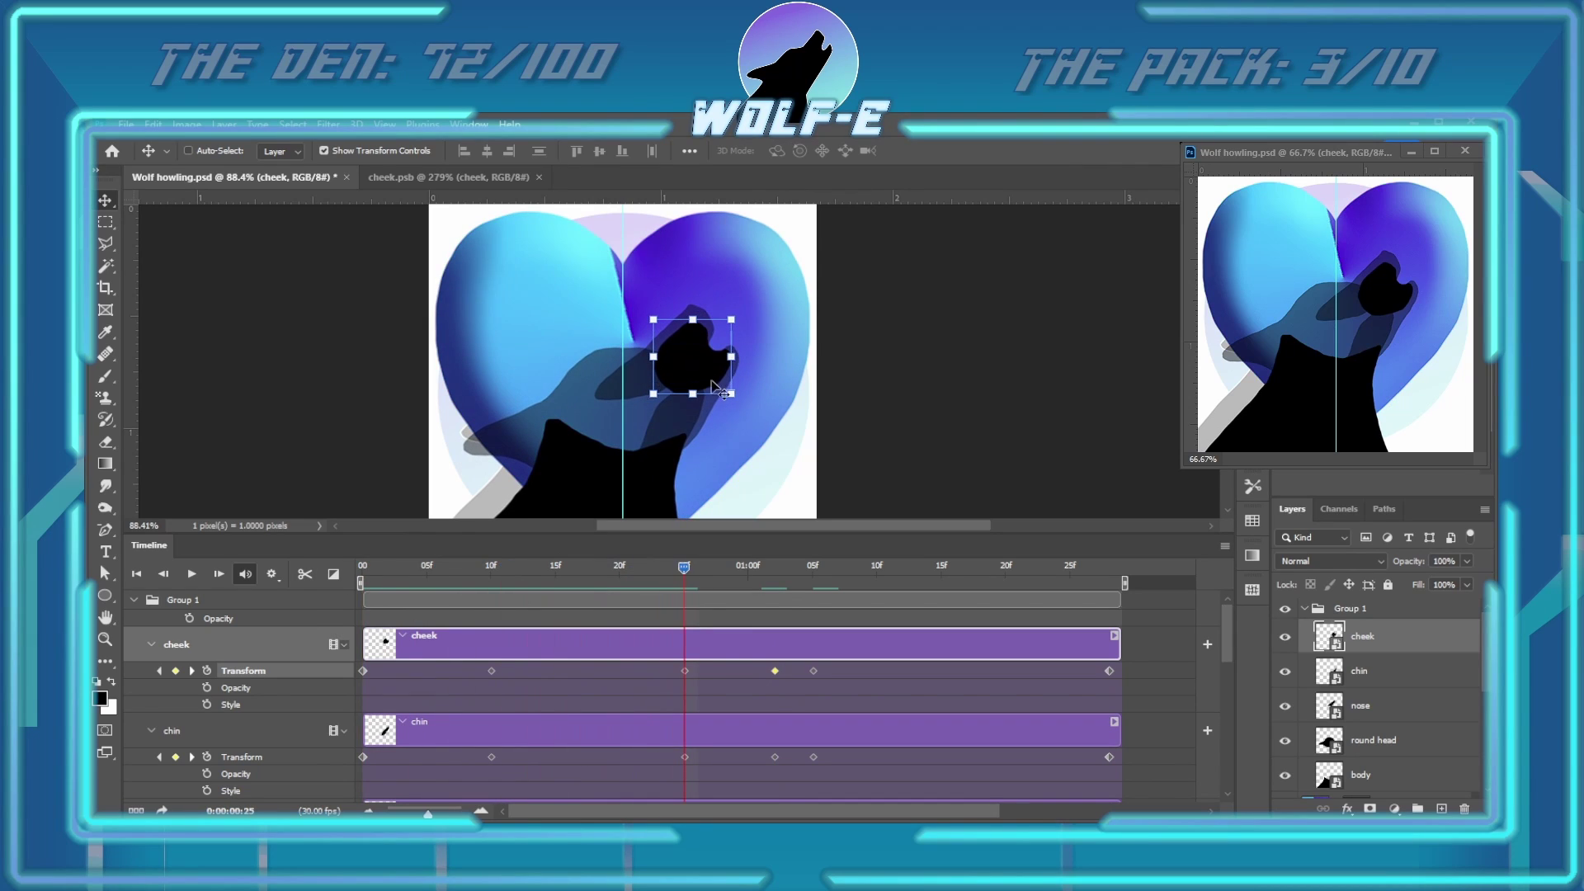
pyautogui.click(512, 566)
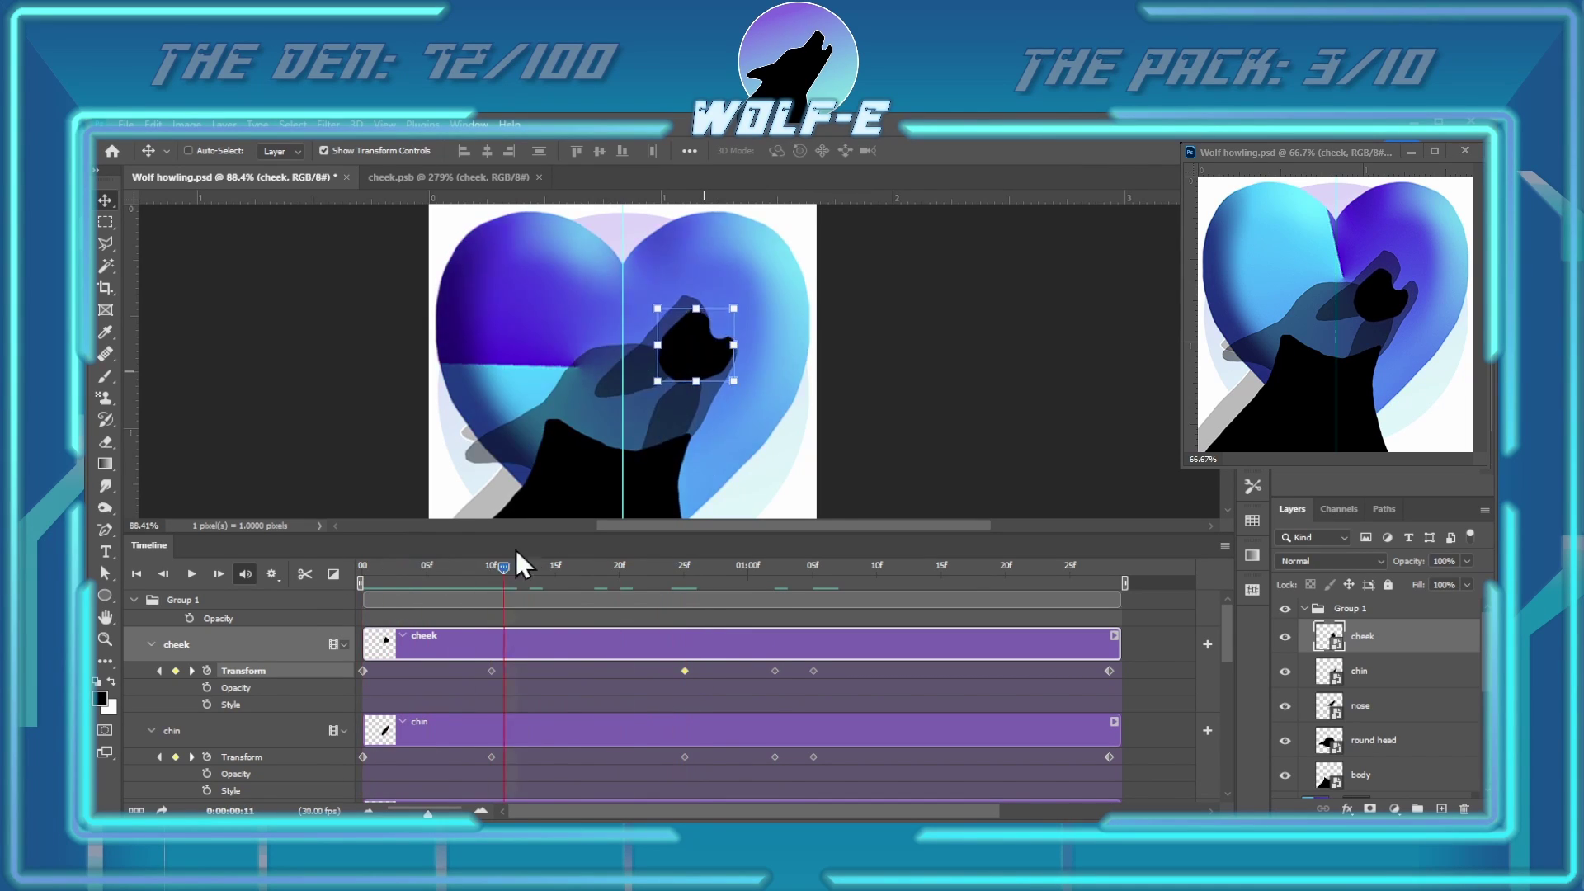
pyautogui.click(189, 575)
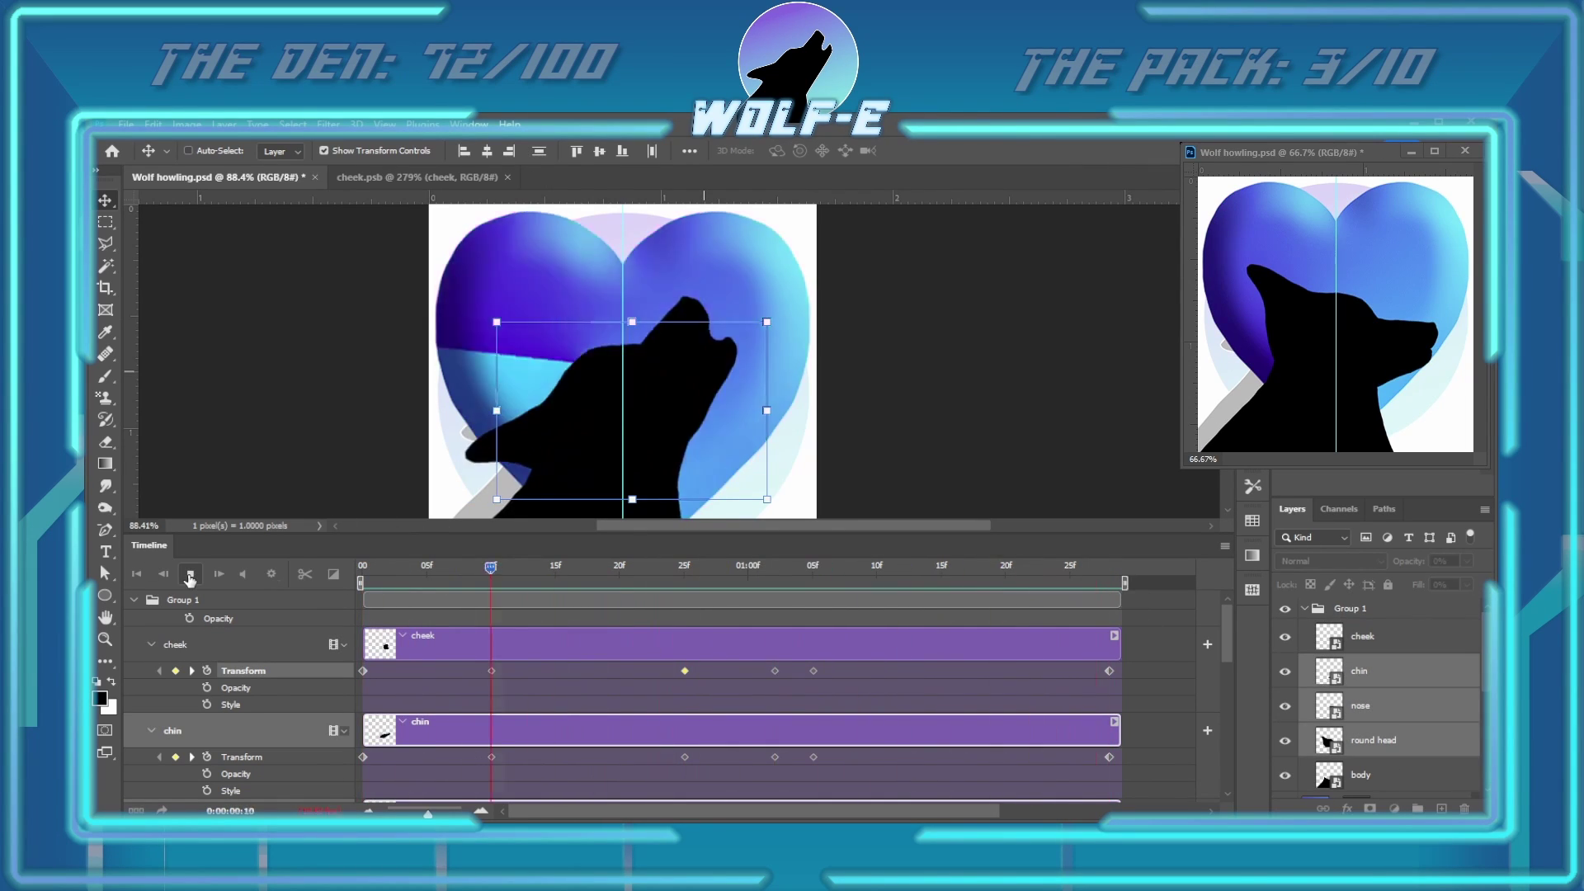
# Hide the Layer 1 logo reference, check the wolf's howl by playing and scrubbing the animation, and return to the first frame
pyautogui.click(1426, 640)
pyautogui.moveTo(660, 580); pyautogui.dragTo(747, 576)
pyautogui.scroll(-3, 495, 372)
pyautogui.press('m')
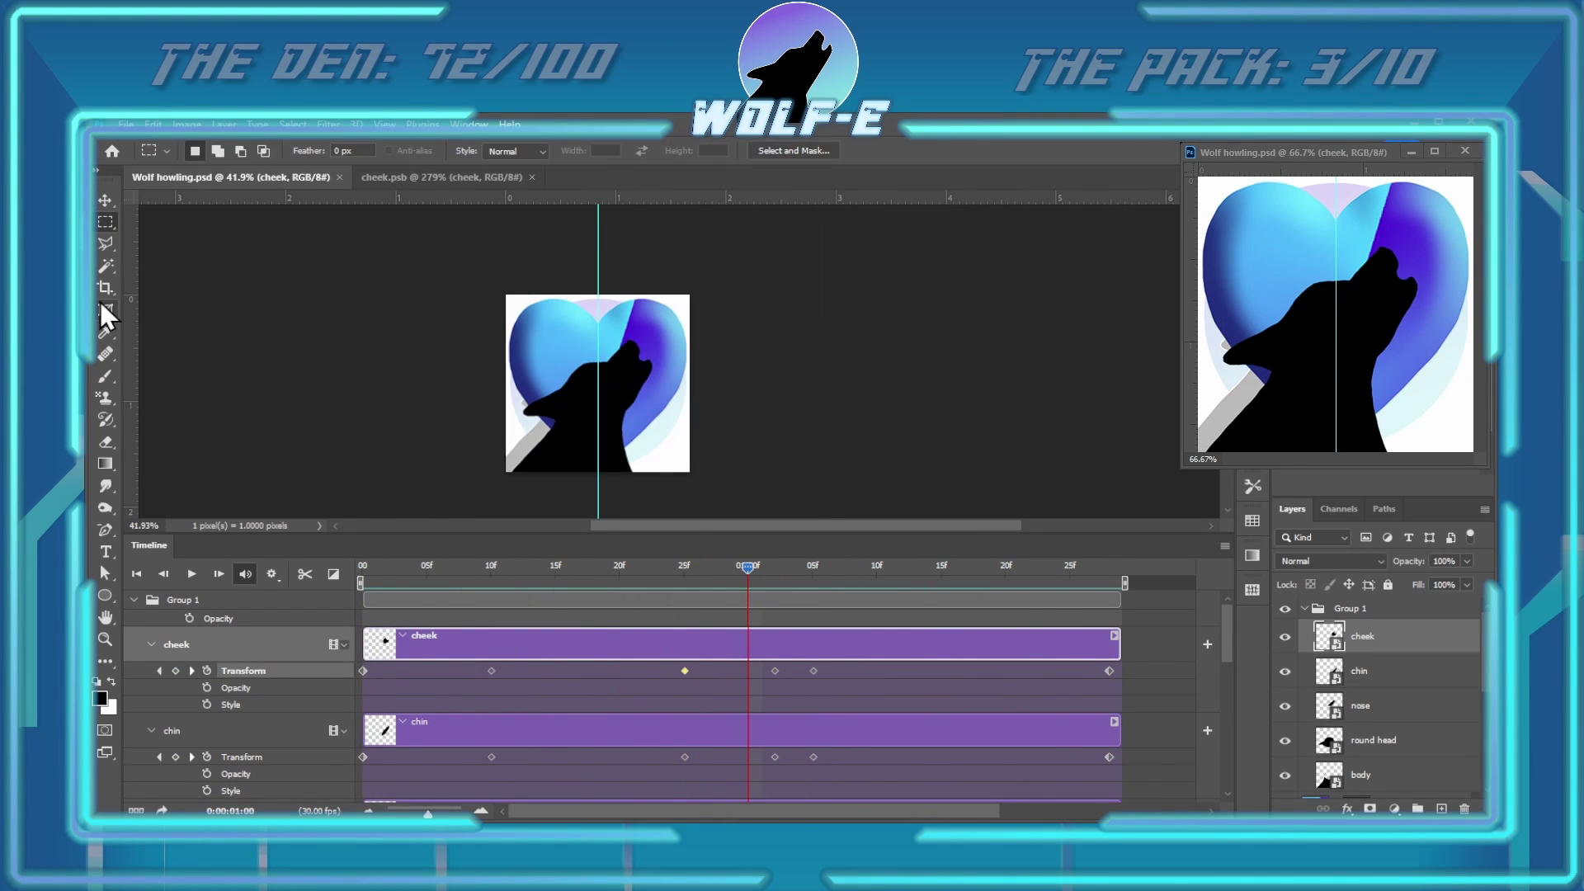
pyautogui.click(192, 574)
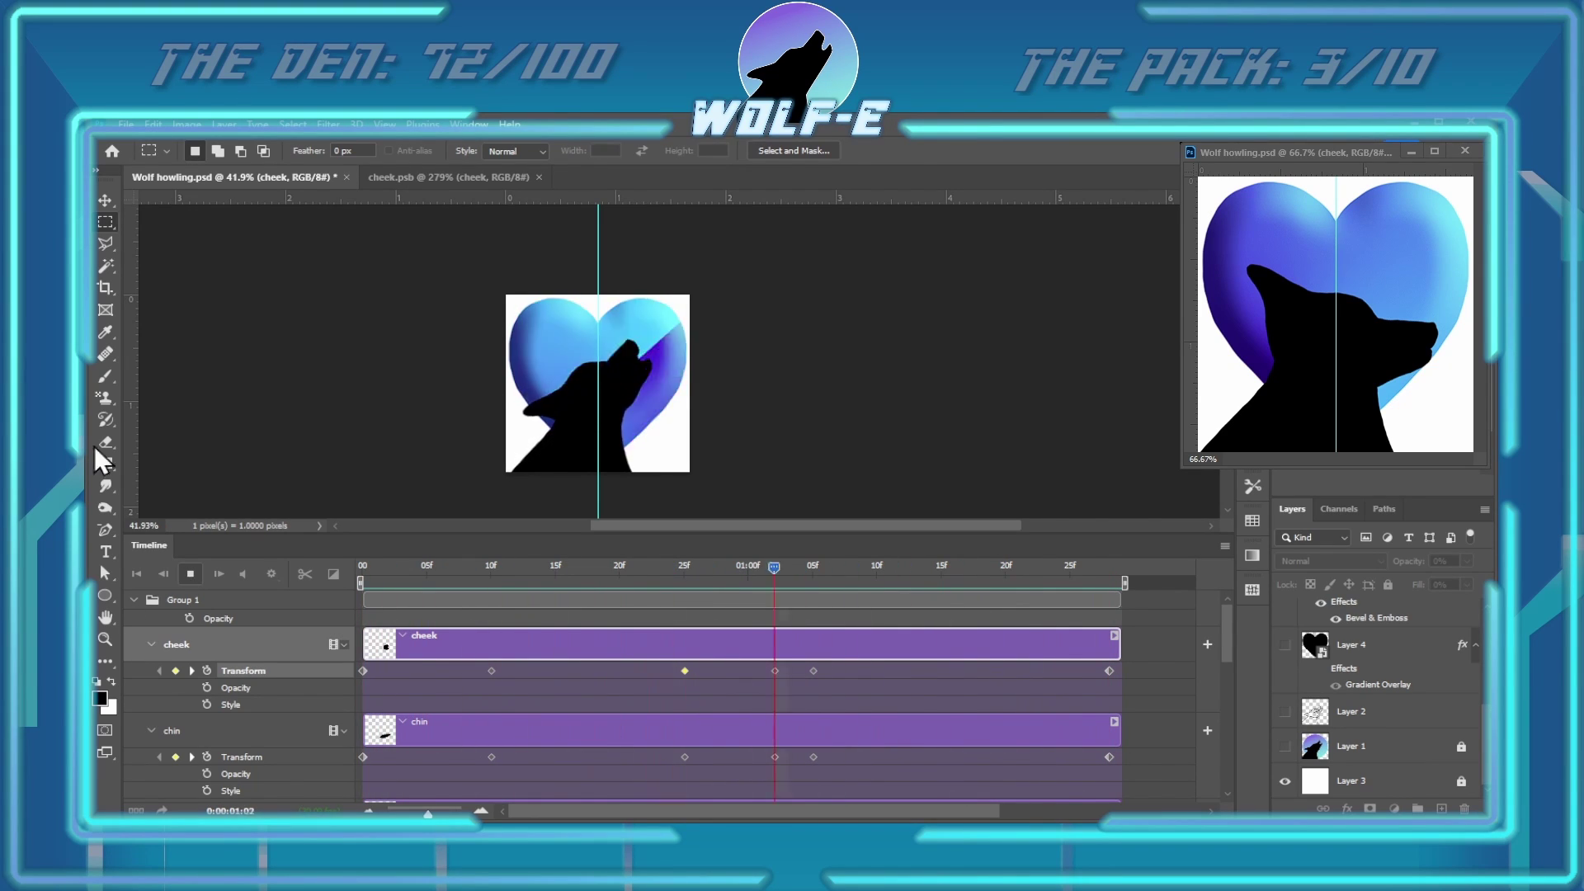
pyautogui.click(182, 574)
pyautogui.click(584, 567)
pyautogui.moveTo(504, 567); pyautogui.dragTo(823, 569)
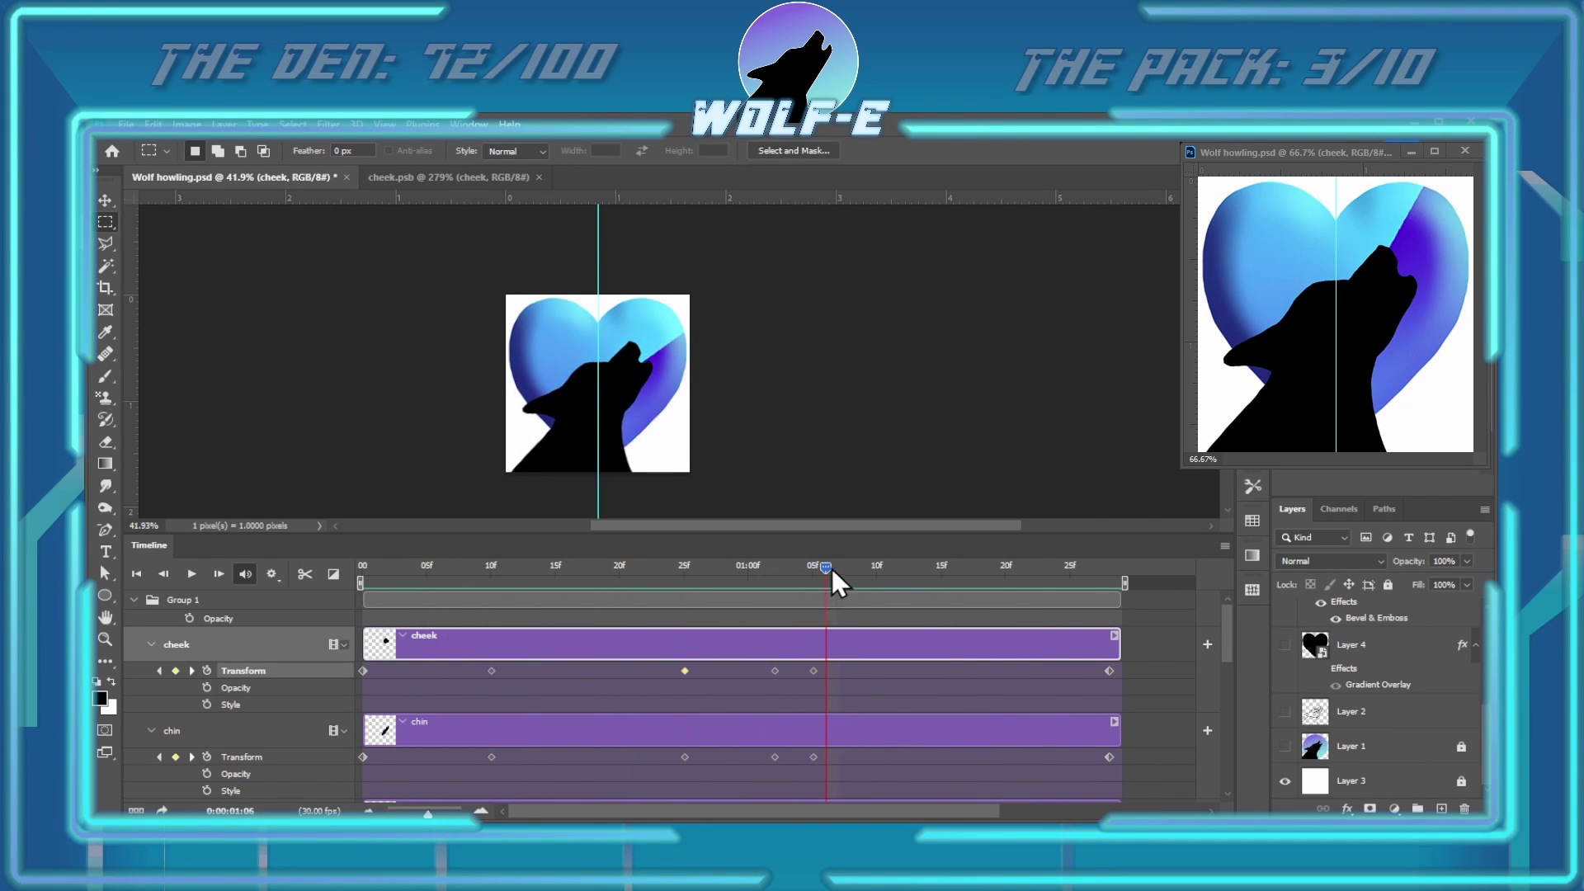
pyautogui.moveTo(414, 611); pyautogui.dragTo(361, 594)
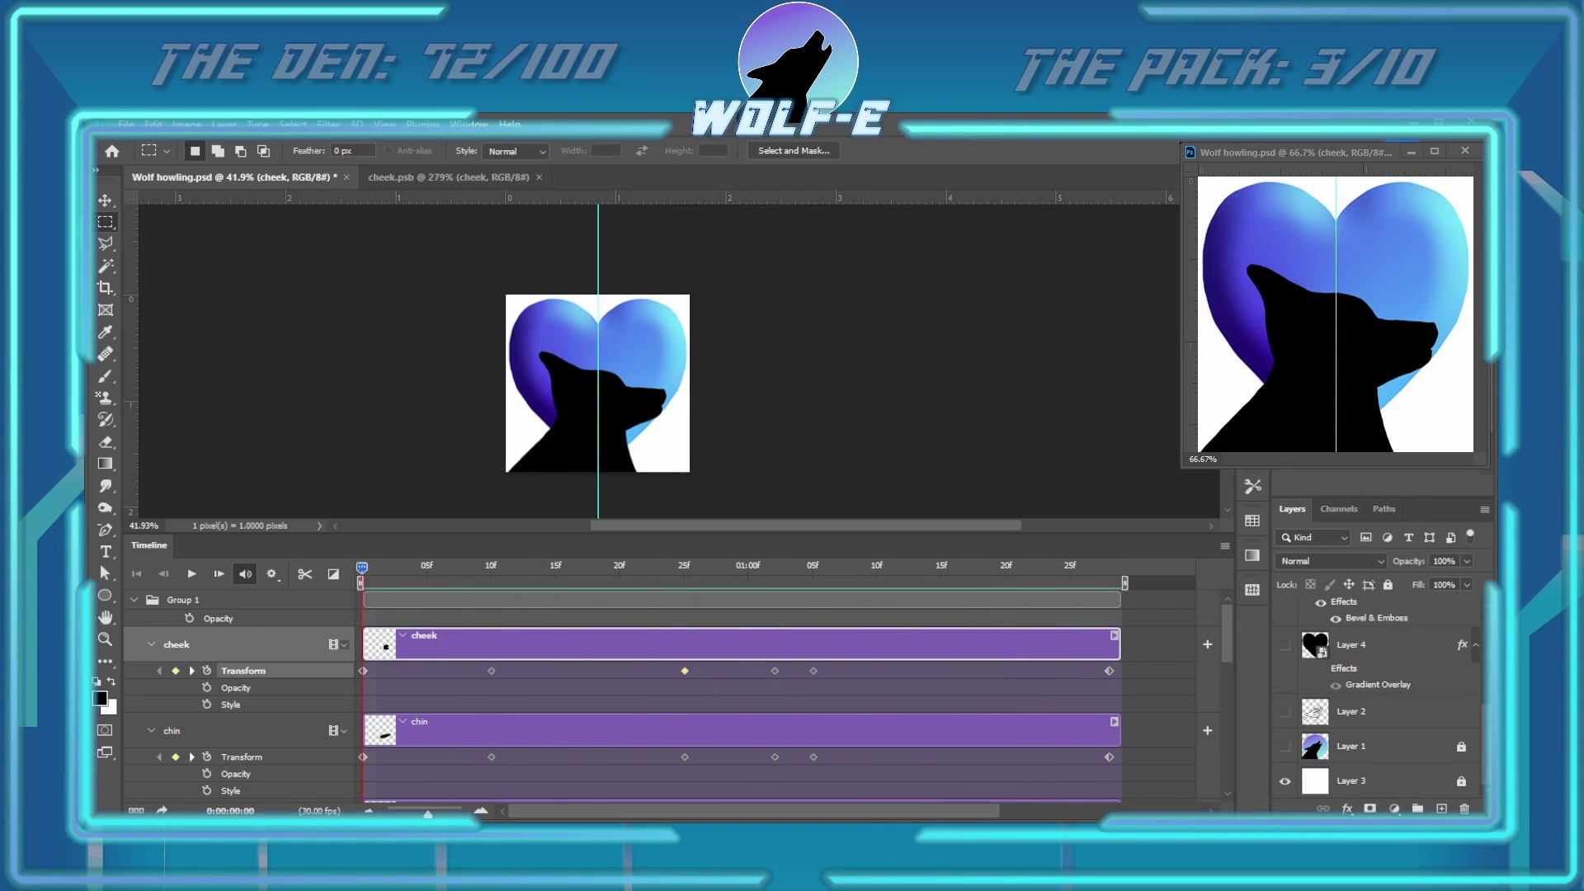
# Collapse Group 1 and give the Layer 5 heart a cyan stroke of 7 px, positioned at Center
pyautogui.hotkey('ctrl', 'w')
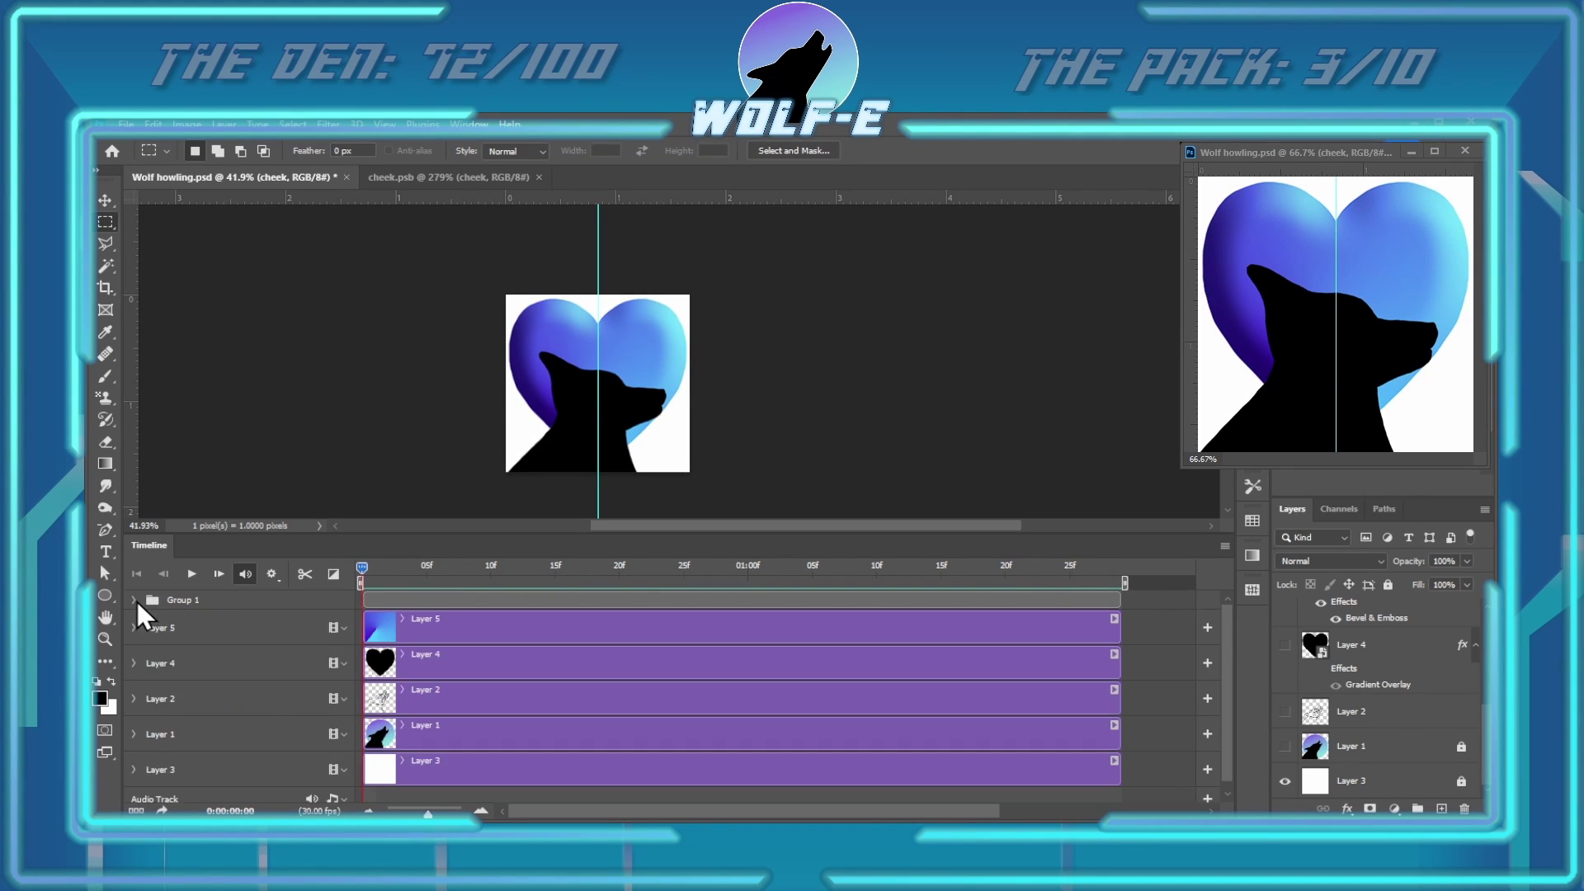
pyautogui.doubleClick(1402, 616)
pyautogui.click(247, 296)
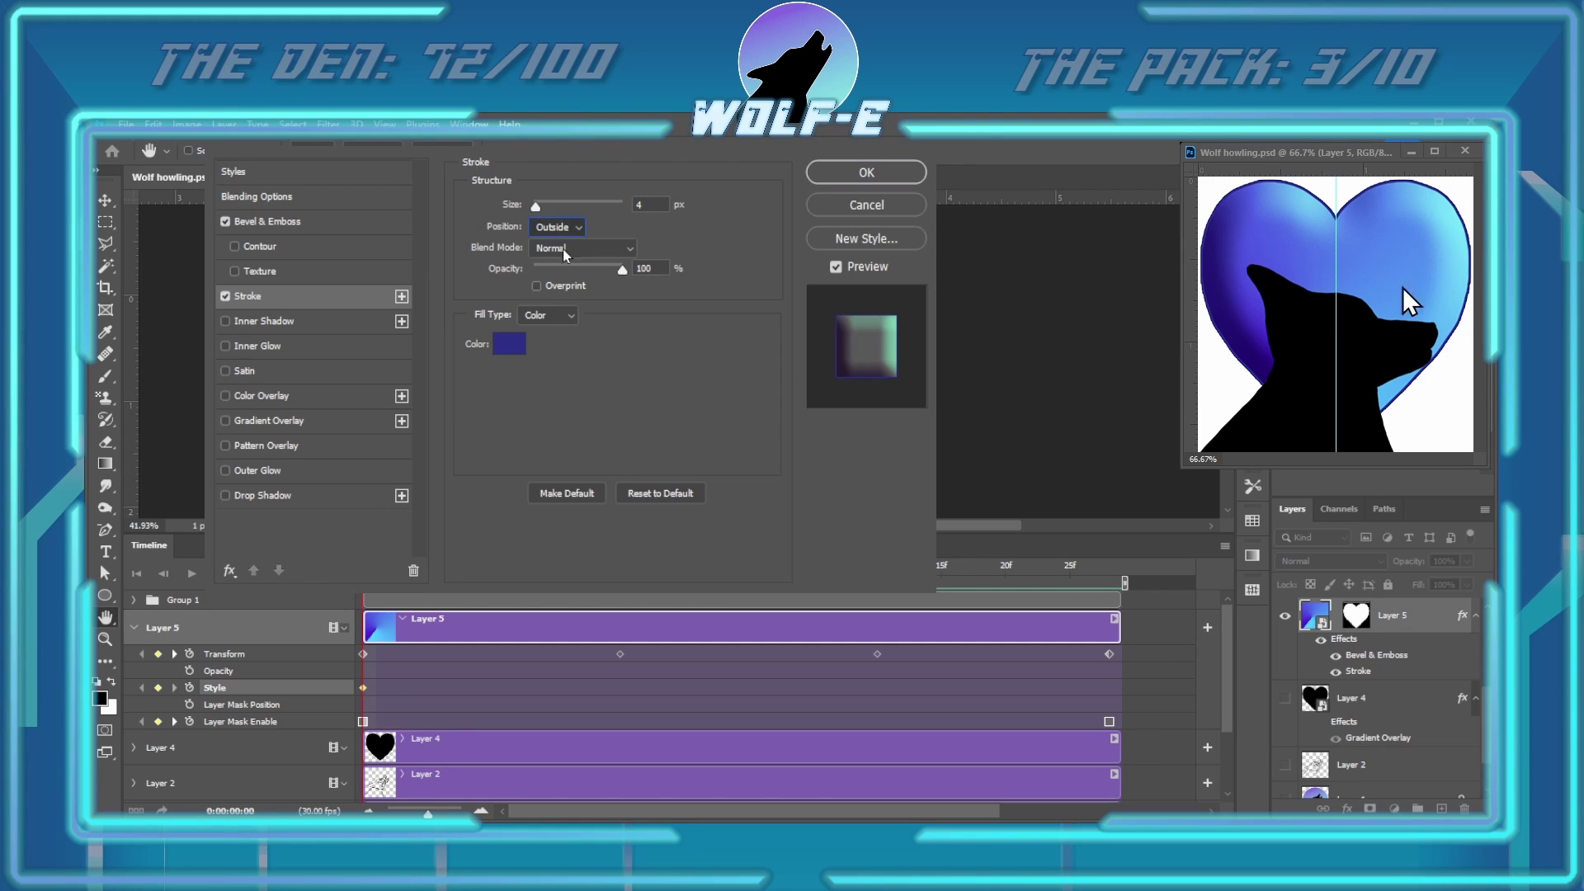
pyautogui.moveTo(554, 209)
pyautogui.mouseDown()
pyautogui.moveTo(556, 191)
pyautogui.moveTo(538, 205)
pyautogui.mouseUp()
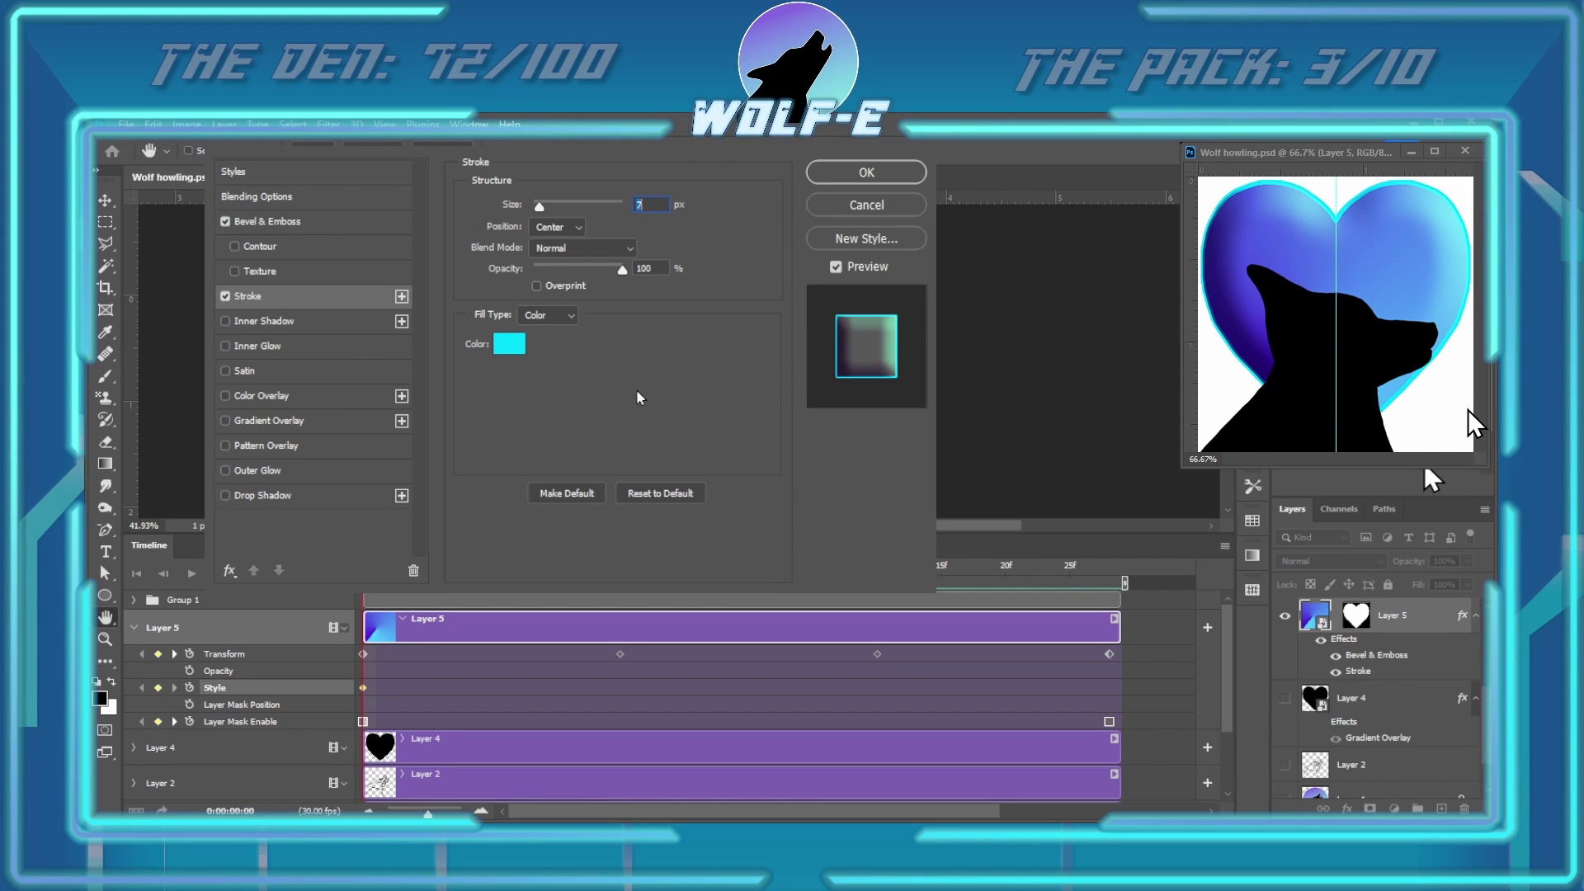
# Add a light purple Inner Glow from the edge to the heart, Screen mode at 100% opacity with 45% choke, and apply the styles
pyautogui.click(248, 348)
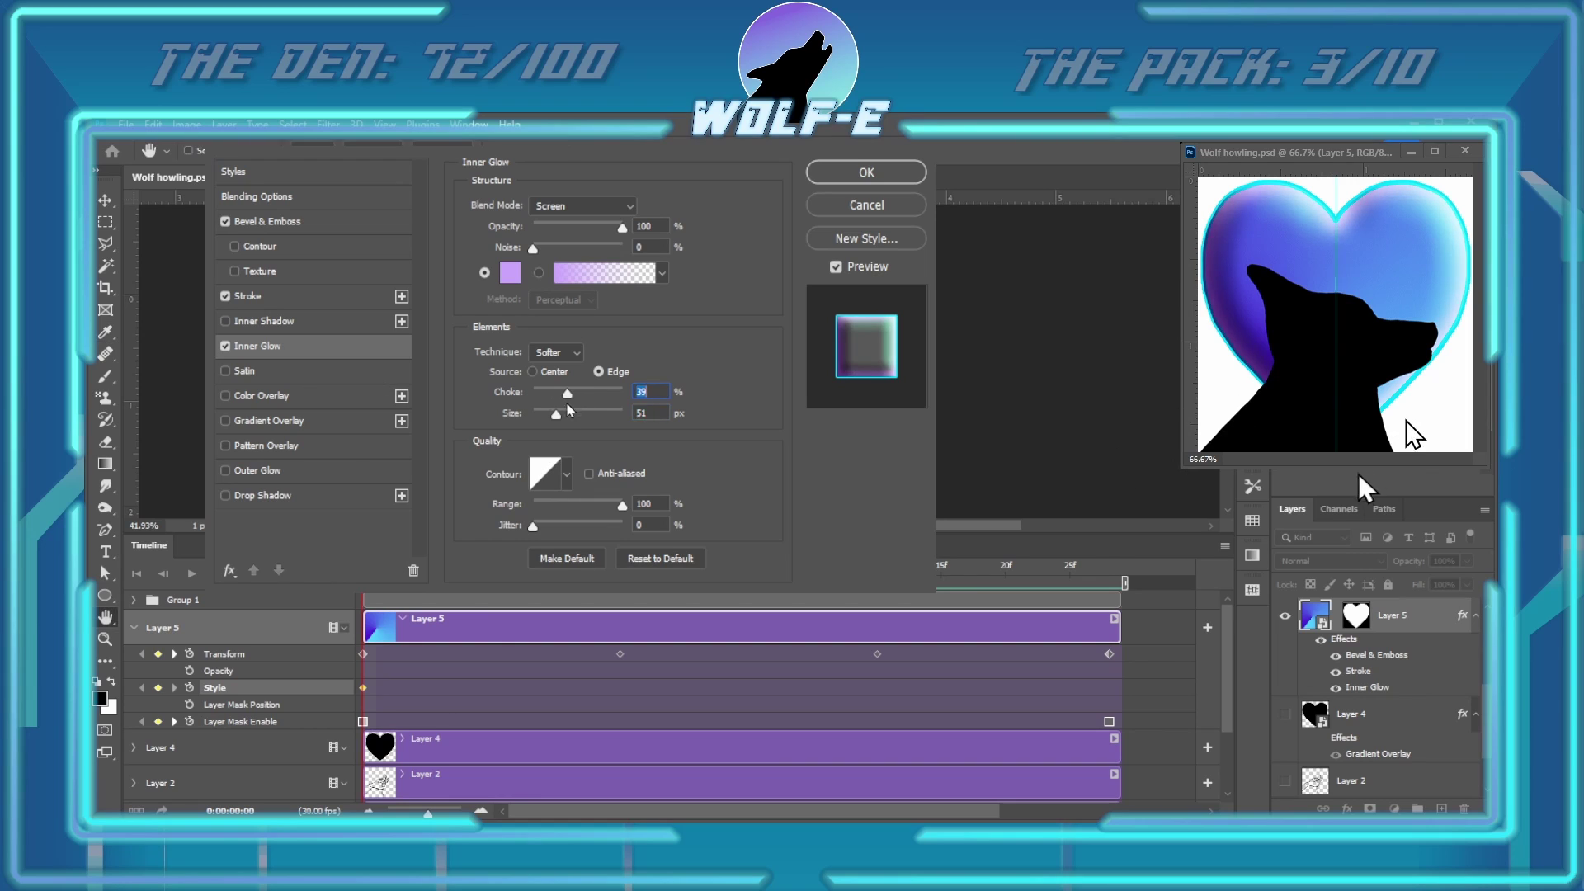
pyautogui.moveTo(566, 394); pyautogui.dragTo(643, 406)
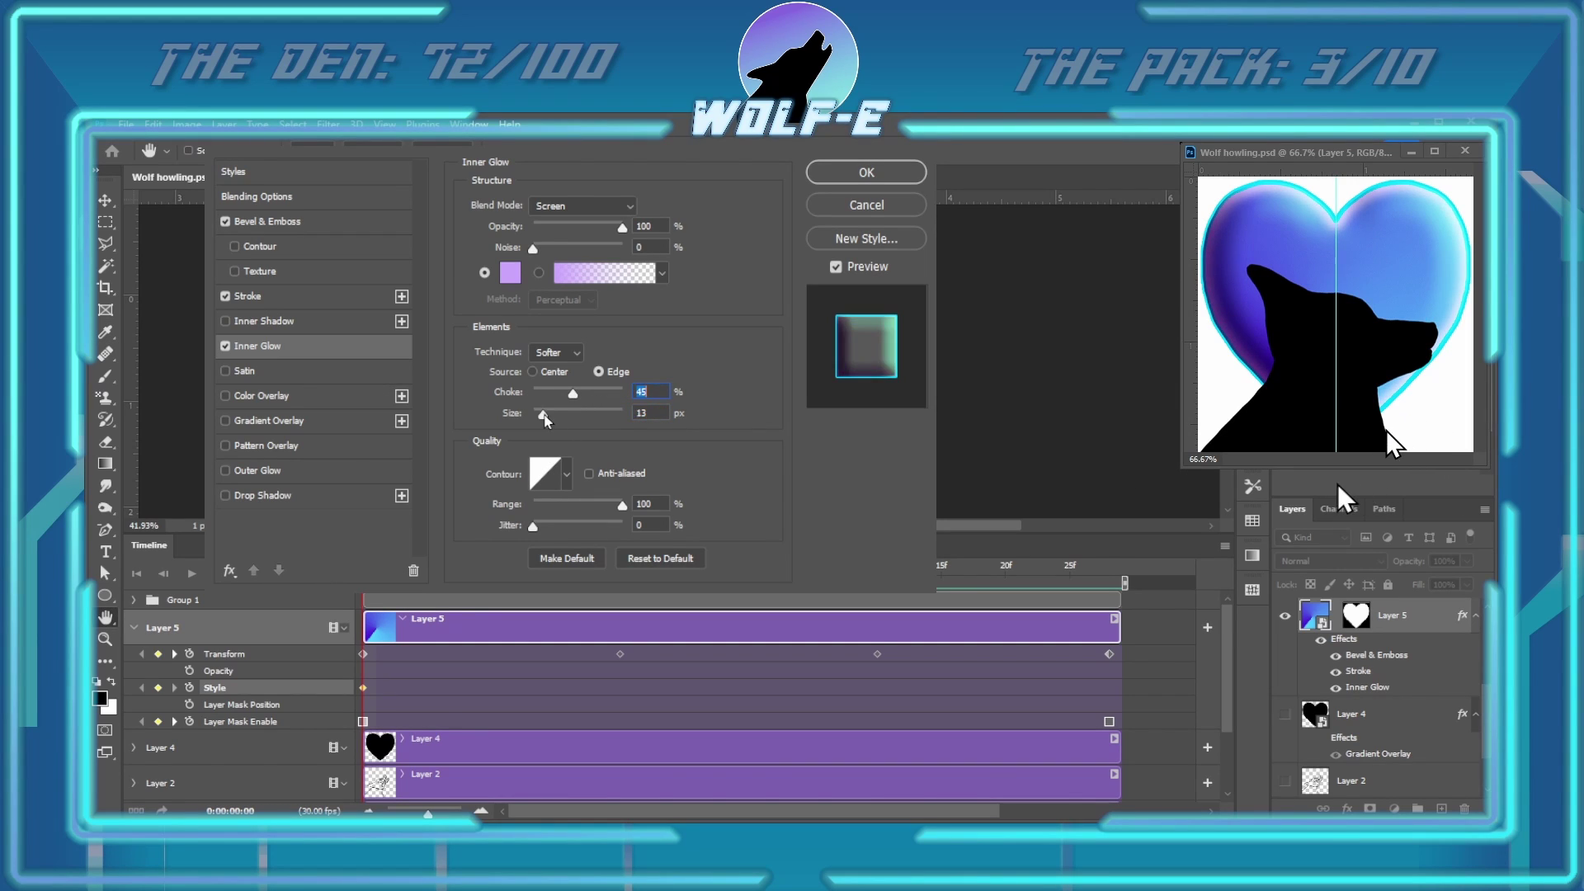
pyautogui.moveTo(548, 419); pyautogui.dragTo(557, 418)
pyautogui.press('Return')
# Play the animation to review the howling wolf over the outlined, glowing heart in Wolf howling cleaned.psd
pyautogui.click(192, 575)
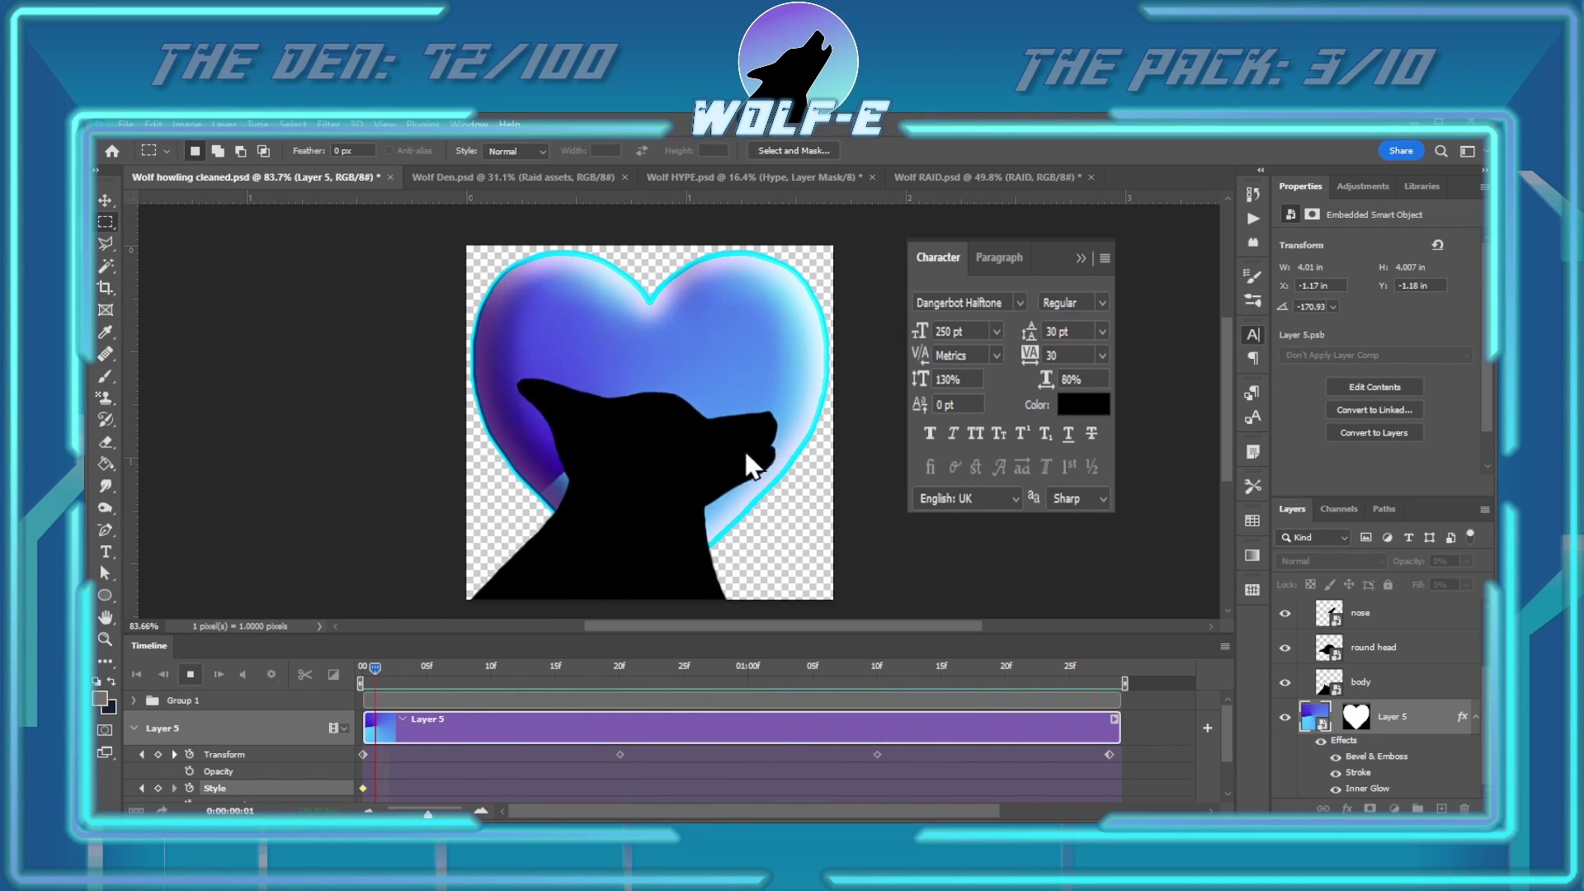
pyautogui.click(193, 676)
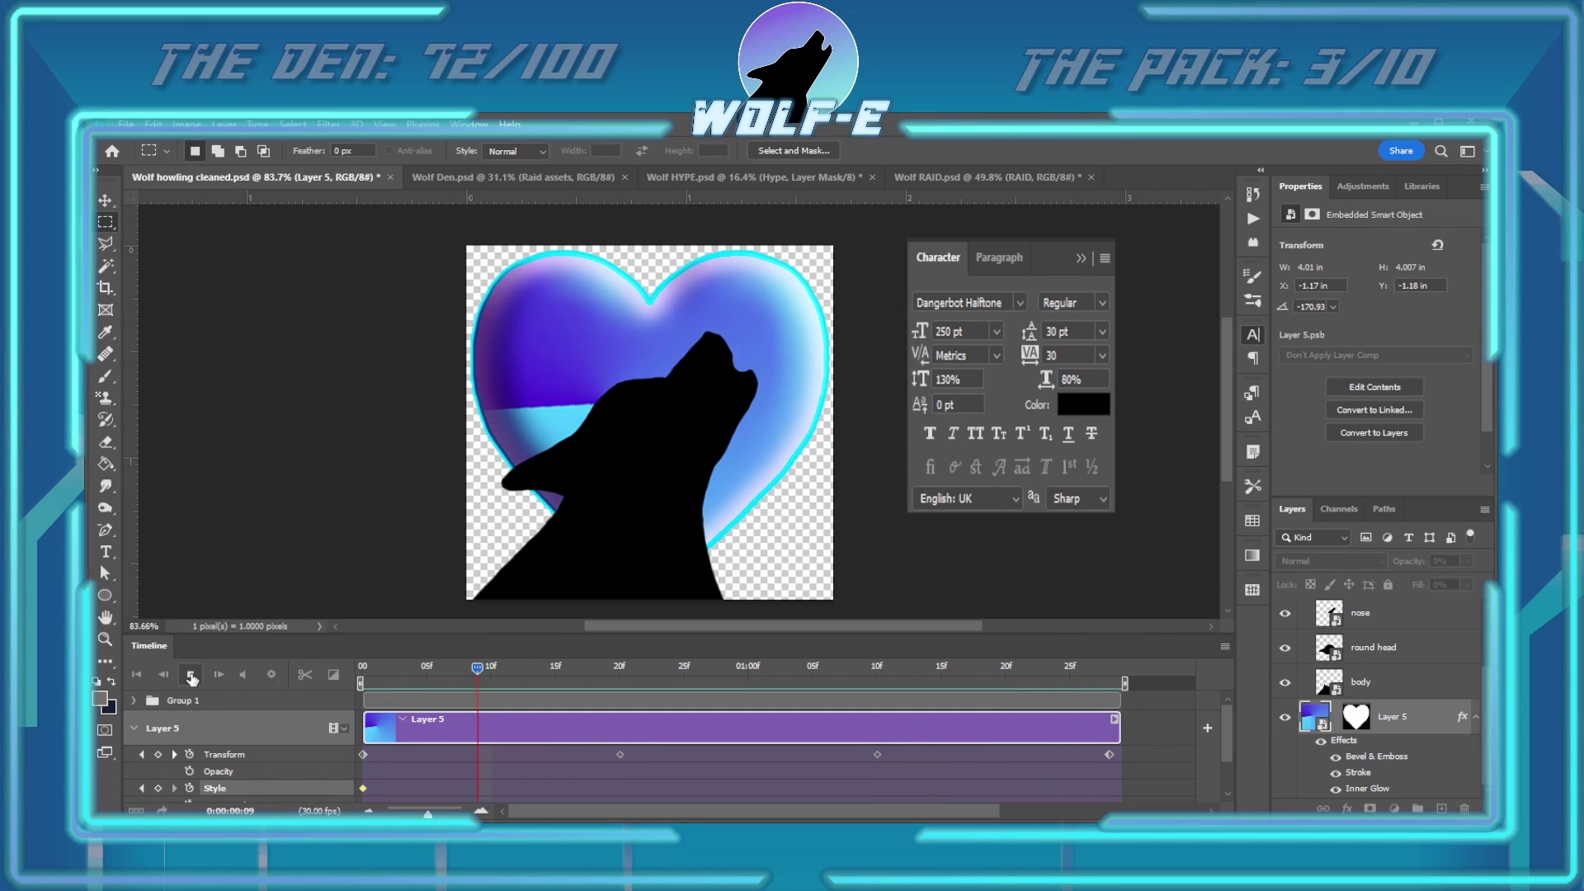
pyautogui.click(192, 676)
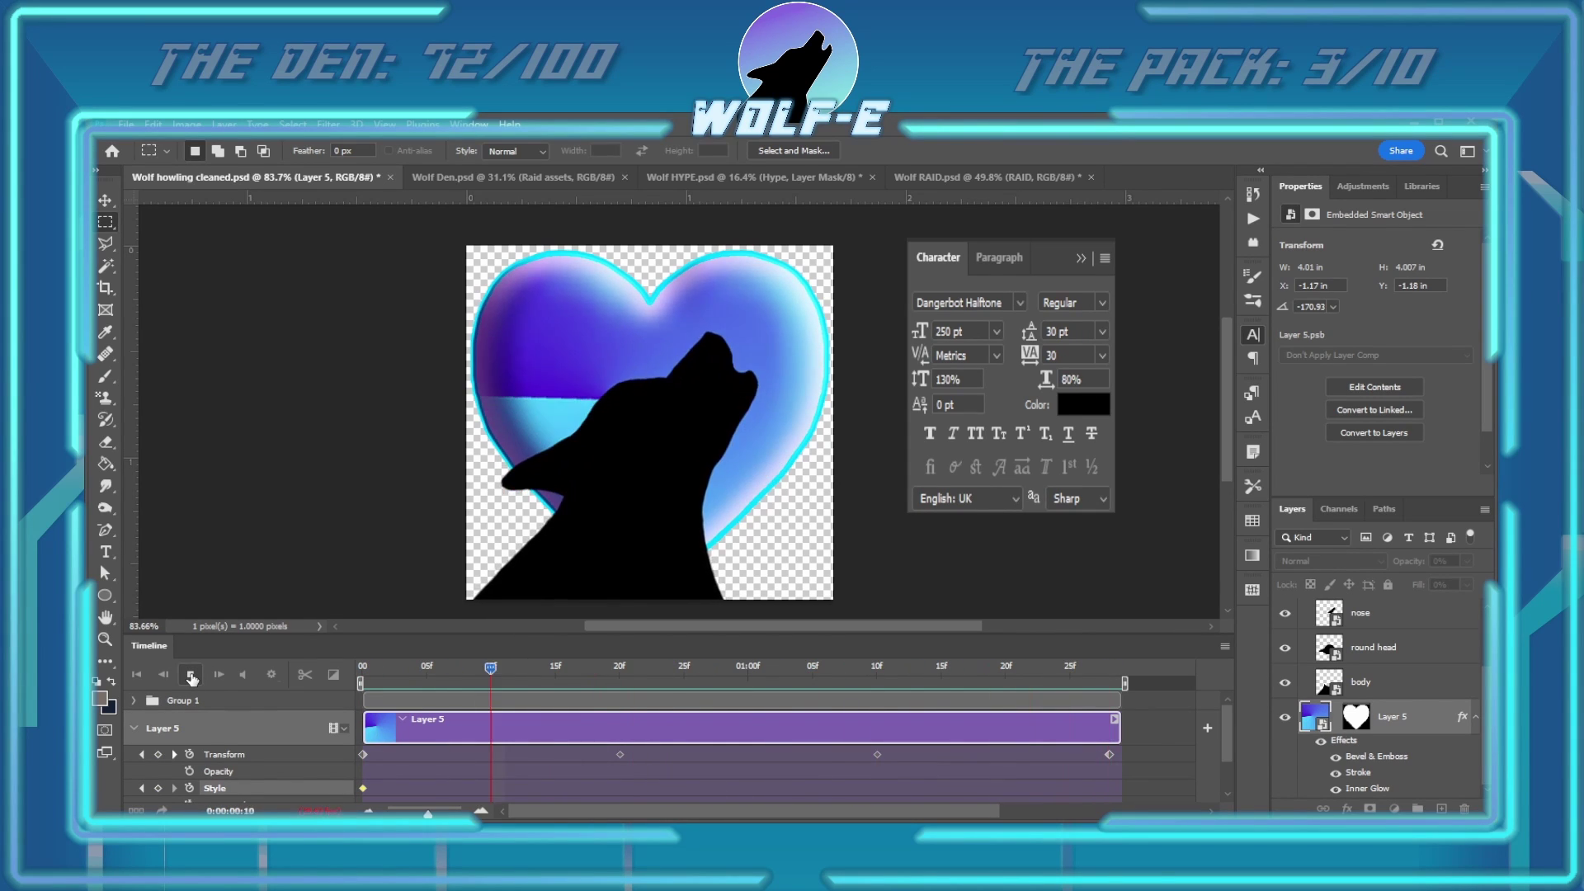